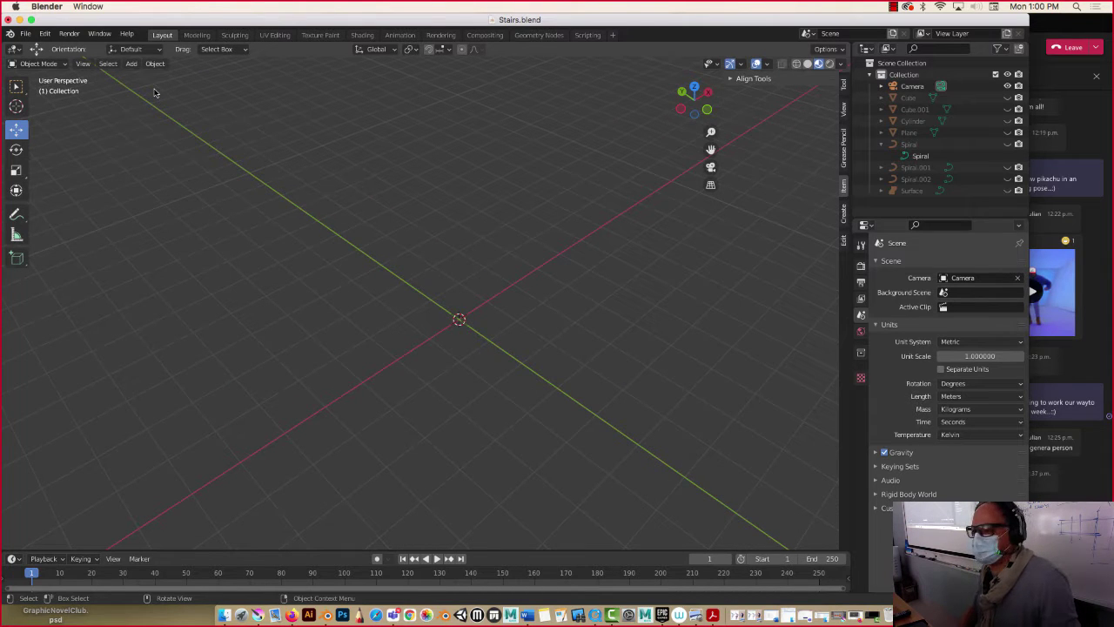
Step: Add a cube mesh to the scene and rename it Floor
{"action": "left_click", "coordinate": [130, 65]}
{"action": "mouse_move", "coordinate": [146, 77]}
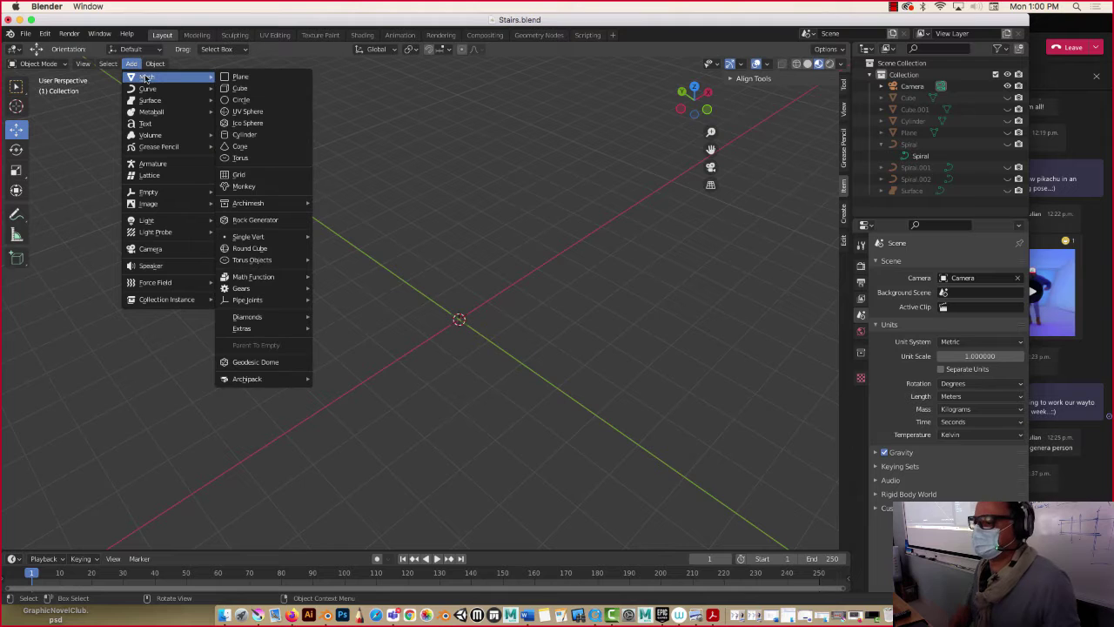
{"action": "left_click", "coordinate": [240, 89]}
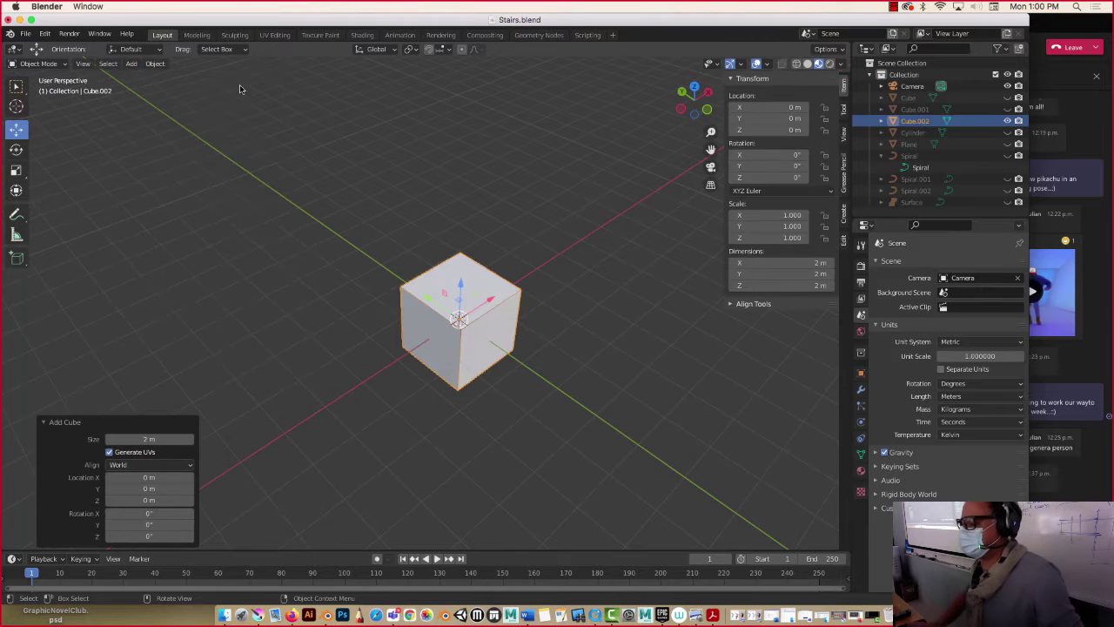
{"action": "double_click", "coordinate": [924, 122]}
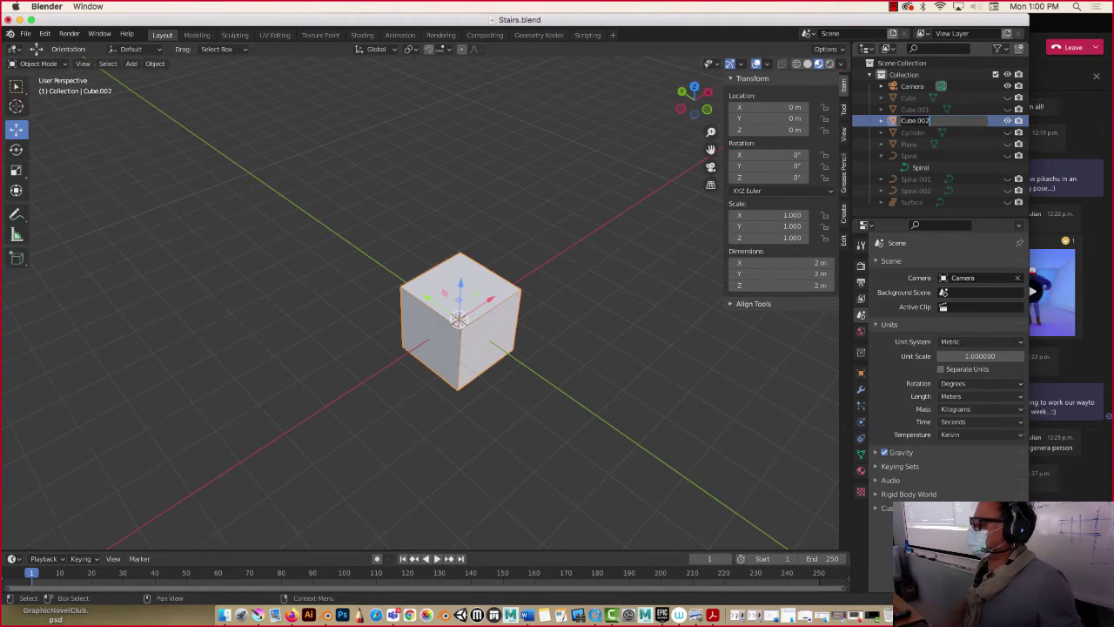
{"action": "type", "text": "F"}
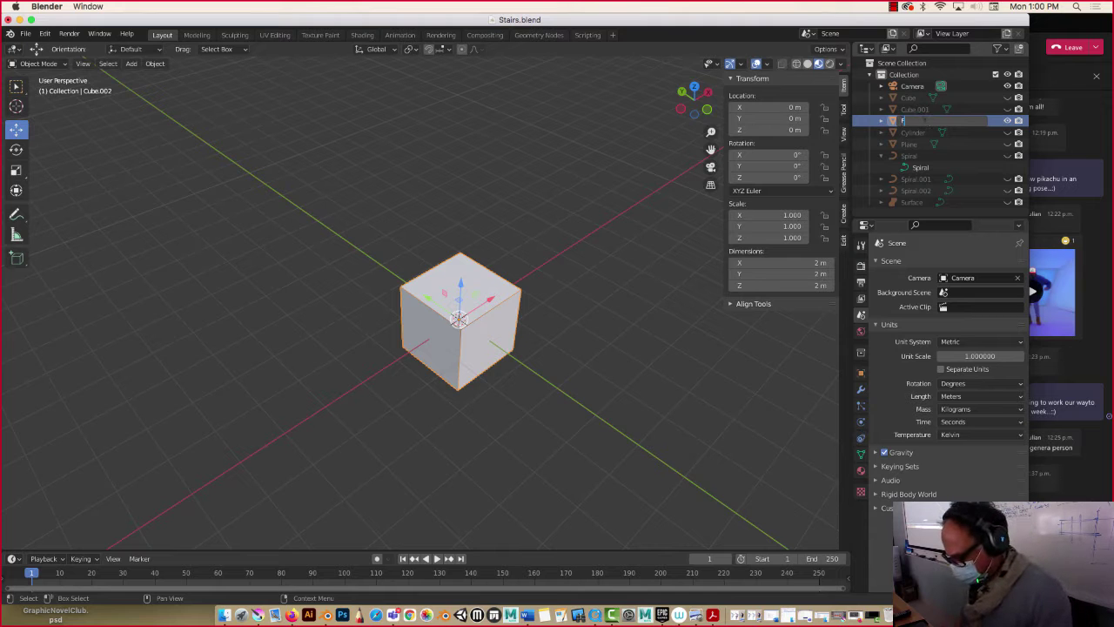
{"action": "type", "text": "loor"}
{"action": "key", "text": "Return"}
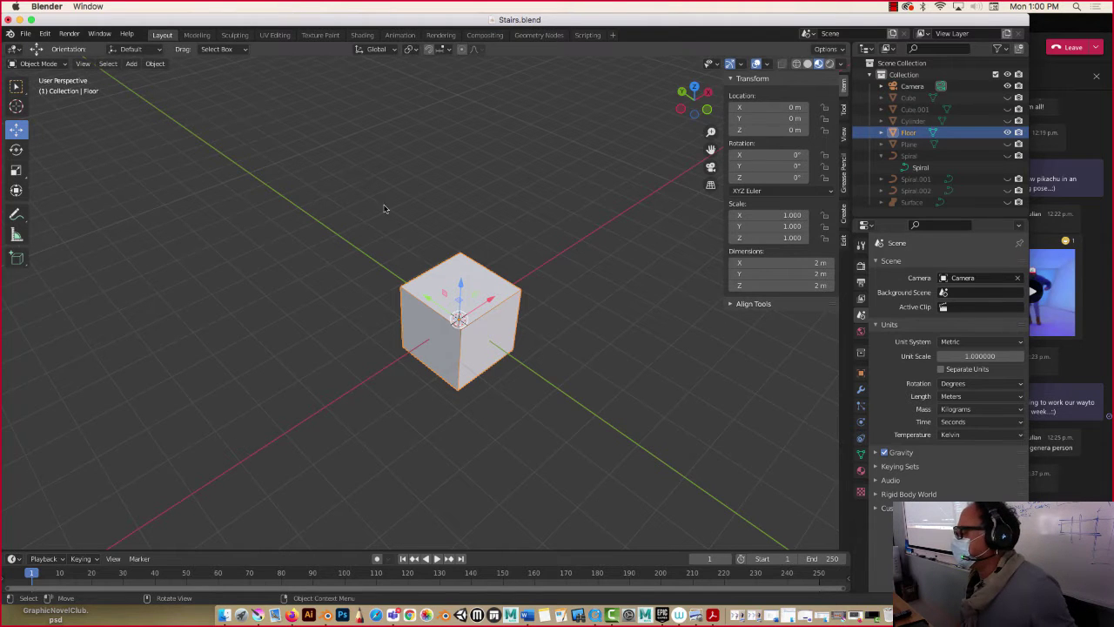
Step: Scale the Floor cube along the Y axis by a factor of about 1.155
{"action": "middle_click_drag", "start_coordinate": [388, 296], "coordinate": [385, 242]}
{"action": "middle_click_drag", "start_coordinate": [397, 366], "coordinate": [413, 252]}
{"action": "scroll", "coordinate": [413, 253], "scroll_direction": "up", "scroll_amount": 2}
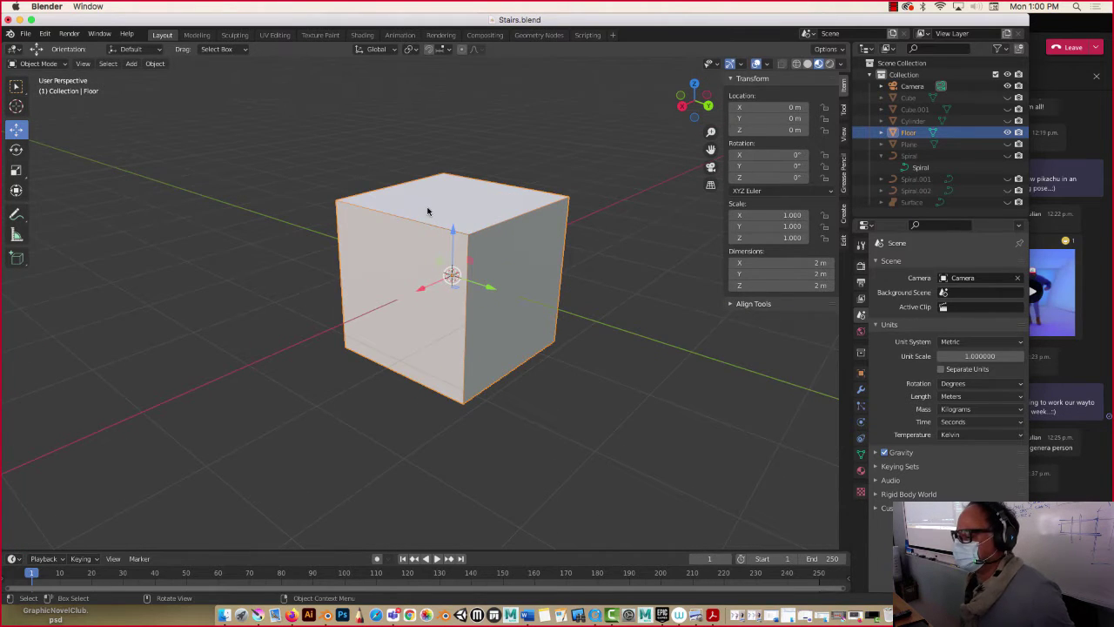
{"action": "key", "text": "s"}
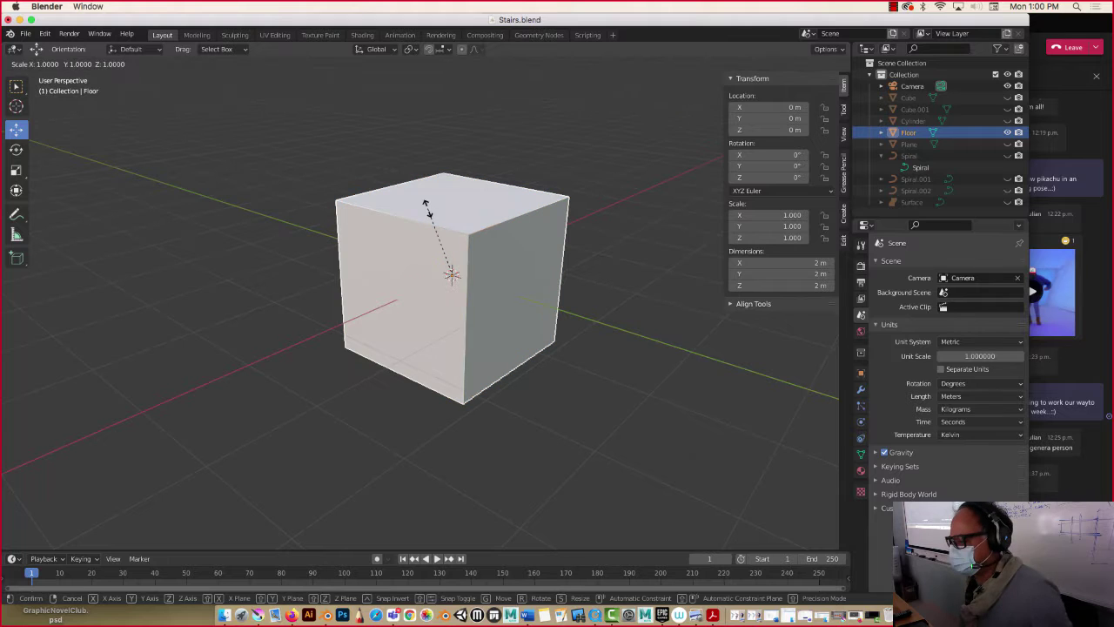
{"action": "key", "text": "y"}
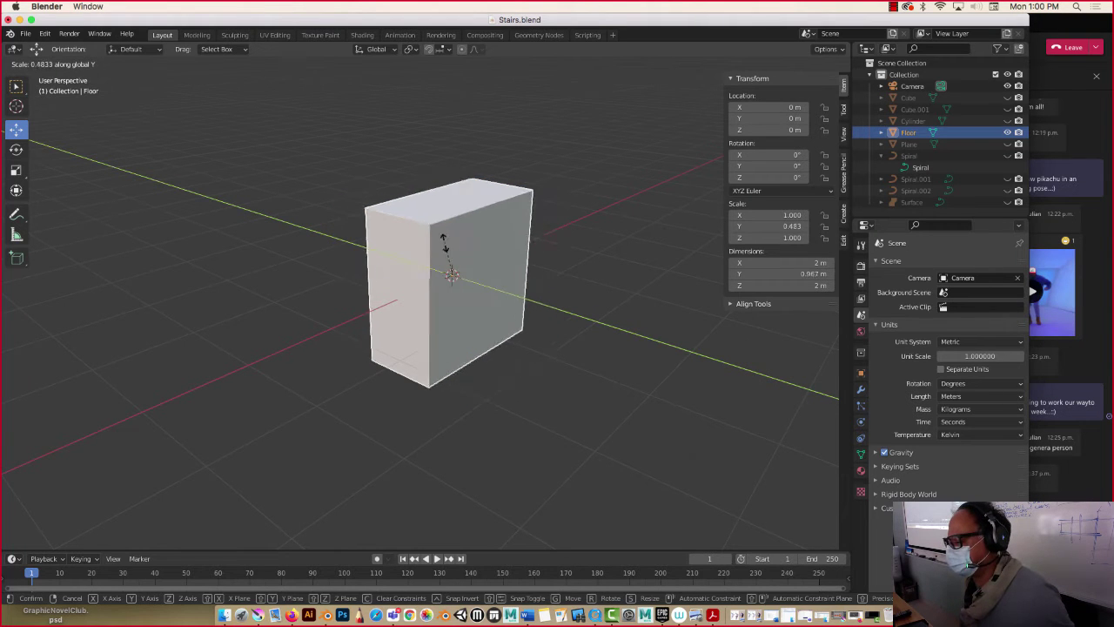
{"action": "left_click", "coordinate": [459, 196]}
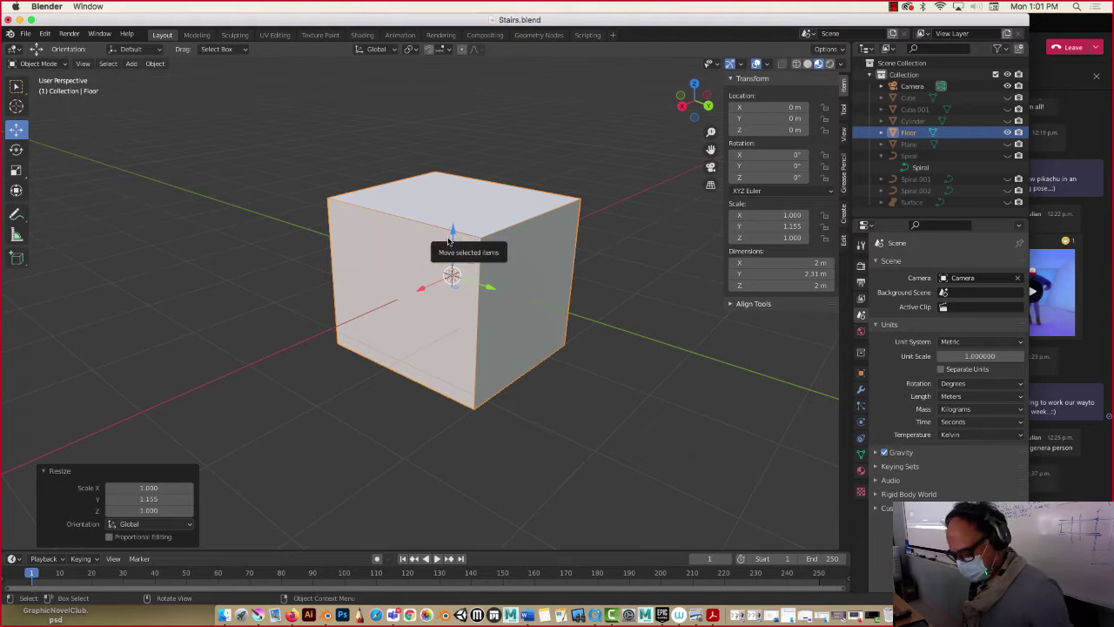
Step: Try flattening the Floor cube along Z to about 0.3 m thick, undo that scaling and delete the cube
{"action": "key", "text": "s"}
{"action": "key", "text": "z"}
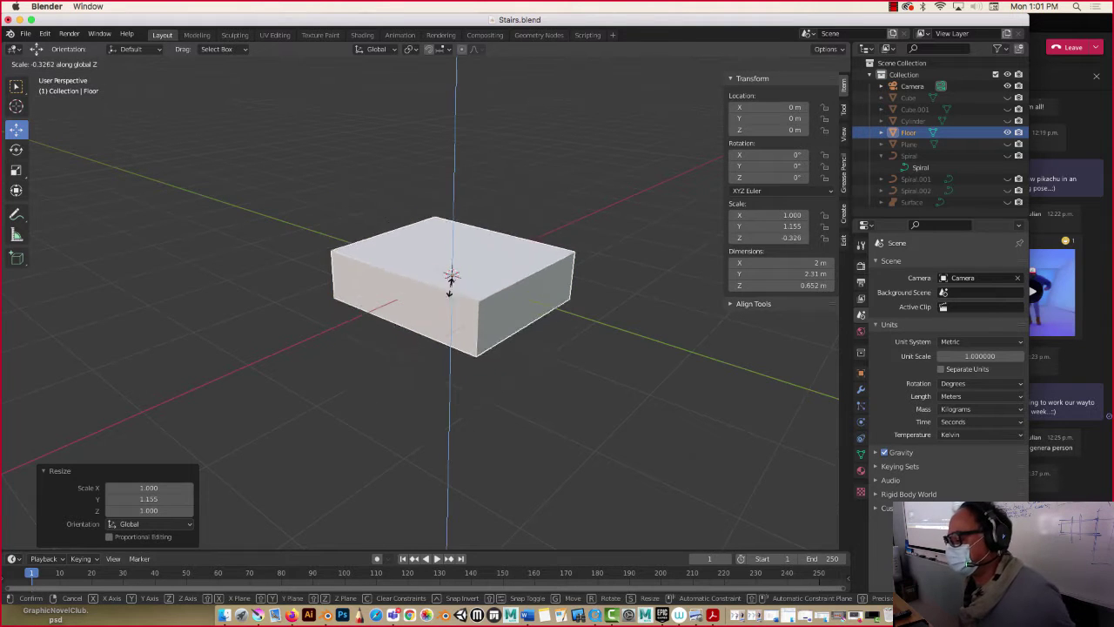
{"action": "left_click", "coordinate": [449, 279]}
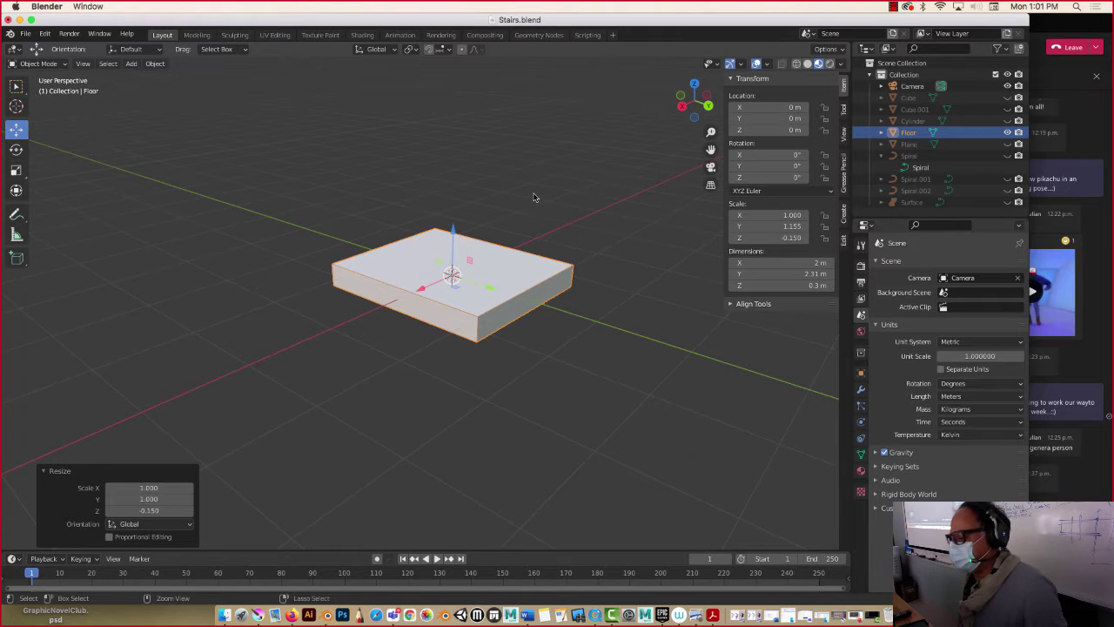
{"action": "key", "text": "ctrl+z"}
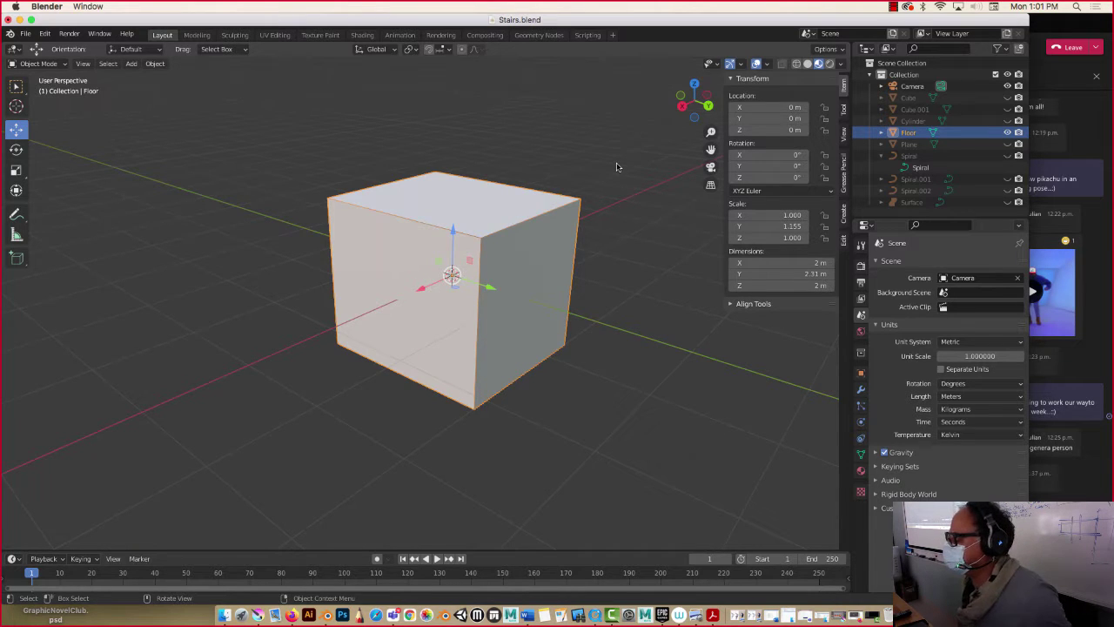
{"action": "key", "text": "x"}
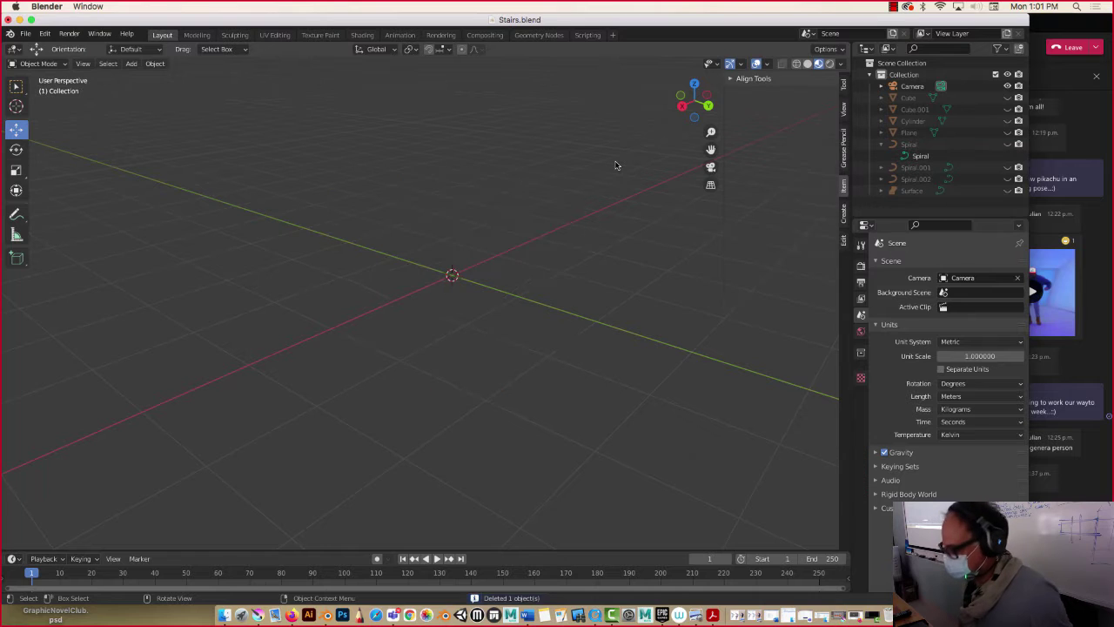
Step: Add a new default 2 m cube mesh at the world origin
{"action": "left_click", "coordinate": [130, 64]}
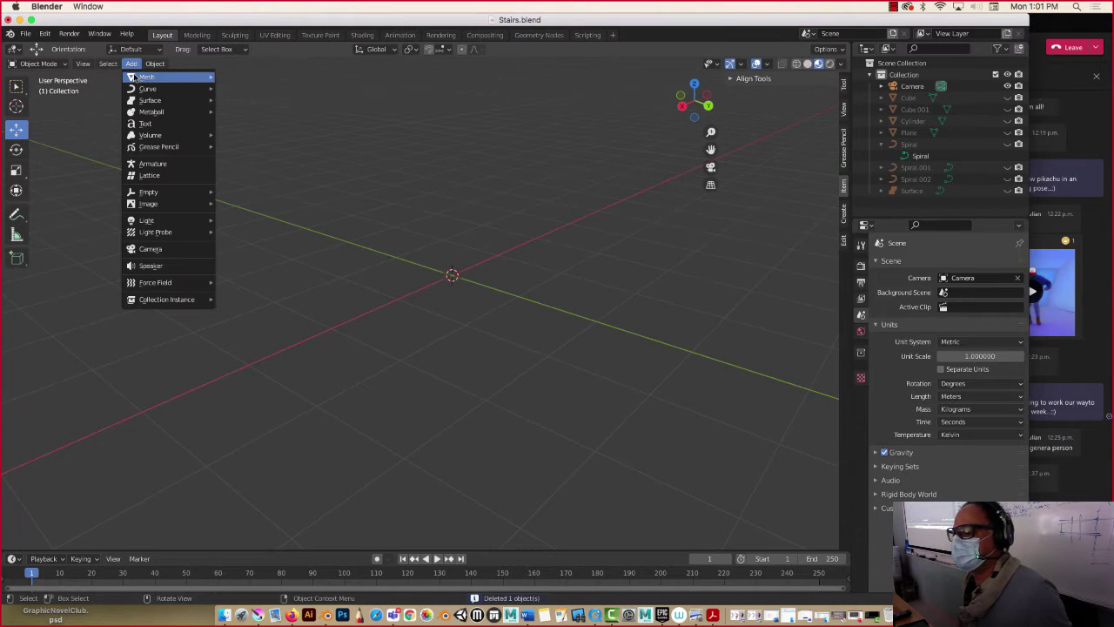
{"action": "mouse_move", "coordinate": [152, 80]}
{"action": "left_click", "coordinate": [260, 88]}
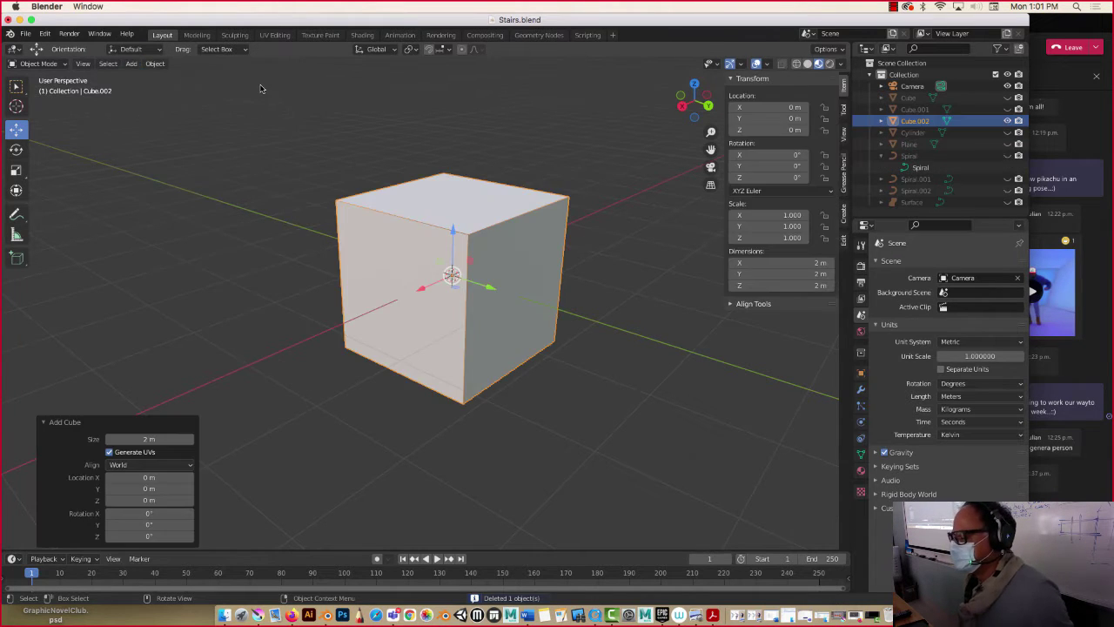
Step: Set the new cube's dimensions to 10 m in X, 20 m in Y and 0.2 m in Z to form a flat floor slab
{"action": "left_click", "coordinate": [796, 262]}
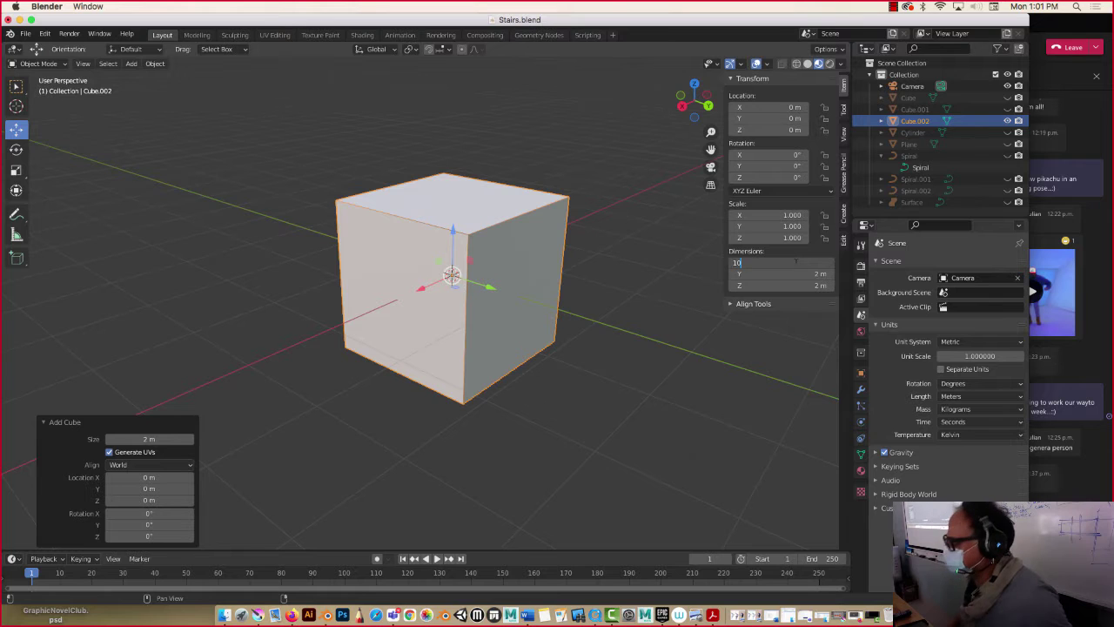
{"action": "type", "text": "10"}
{"action": "key", "text": "Return"}
{"action": "key", "text": "KP_0"}
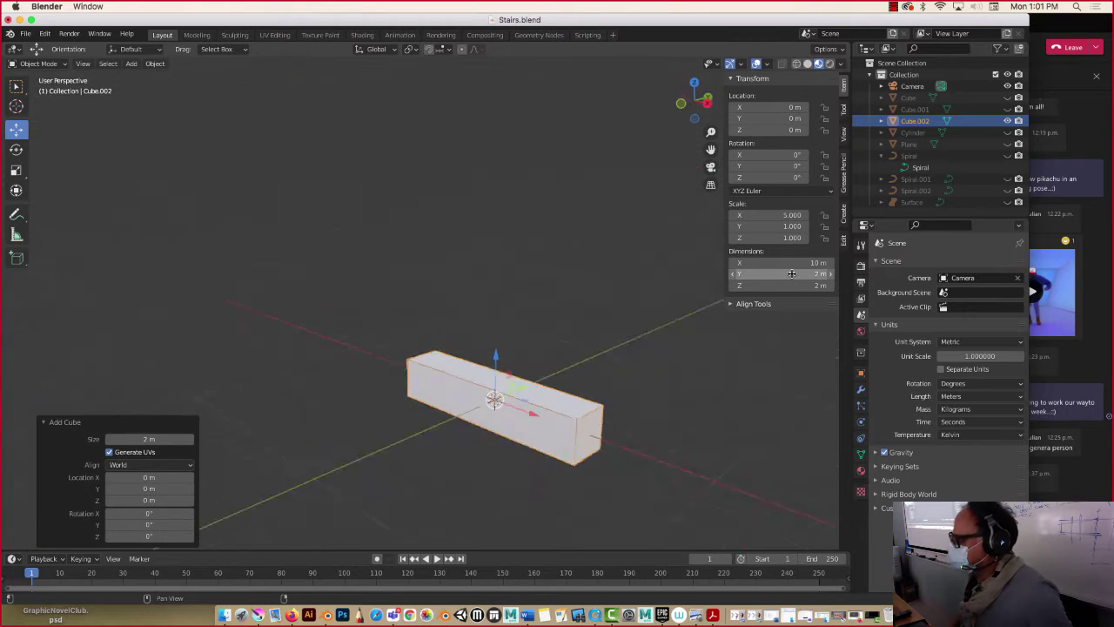
{"action": "left_click", "coordinate": [792, 273]}
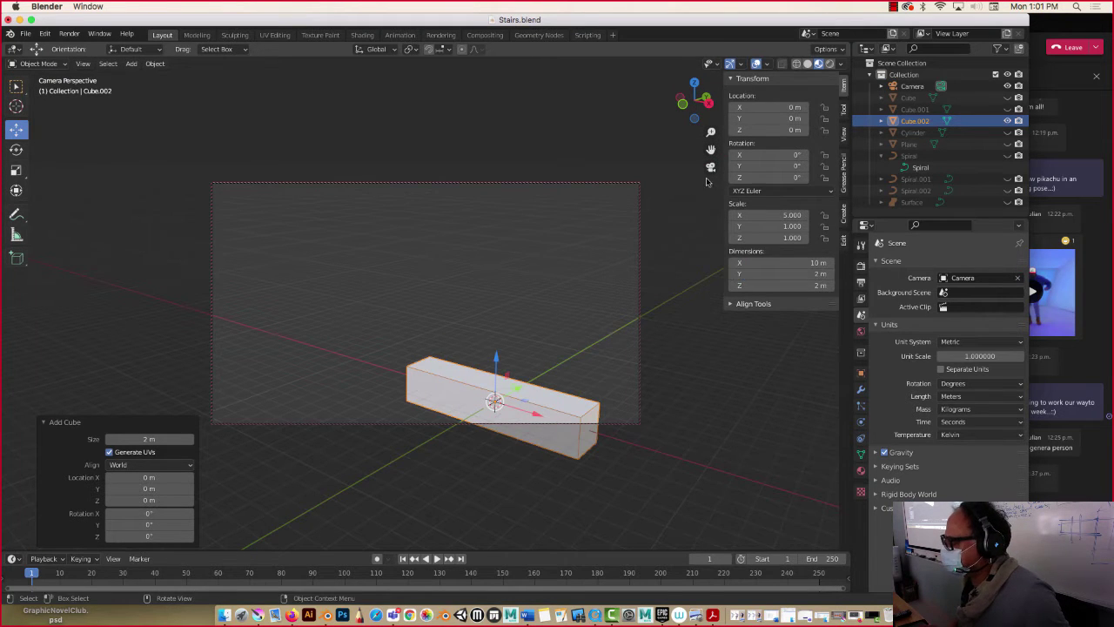
{"action": "type", "text": "20"}
{"action": "key", "text": "Return"}
{"action": "left_click", "coordinate": [813, 285]}
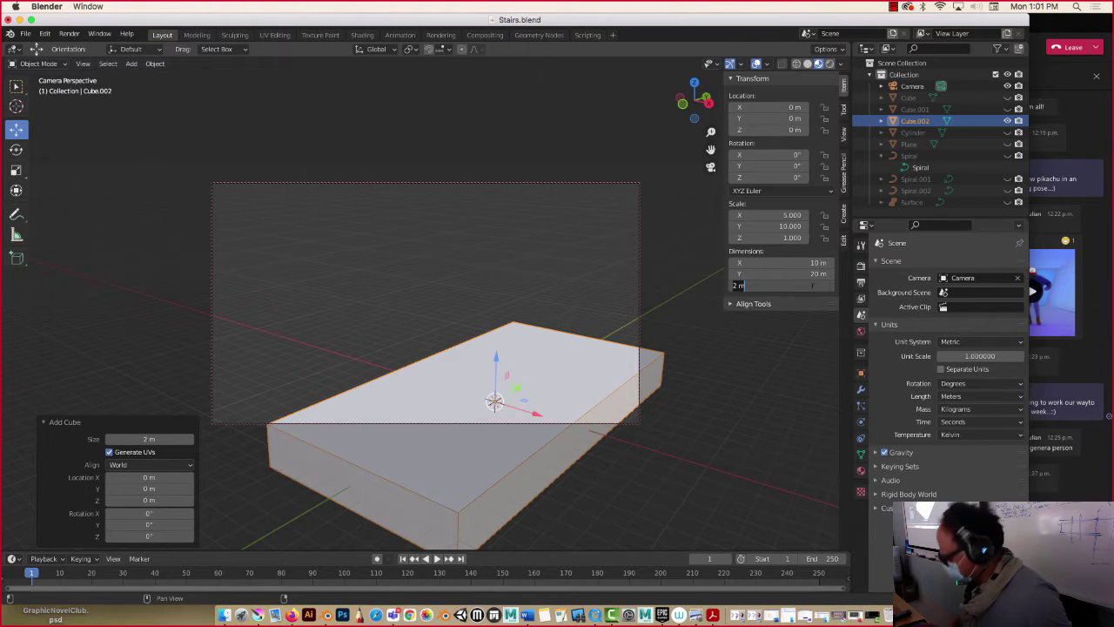
{"action": "type", "text": ".2"}
{"action": "key", "text": "Return"}
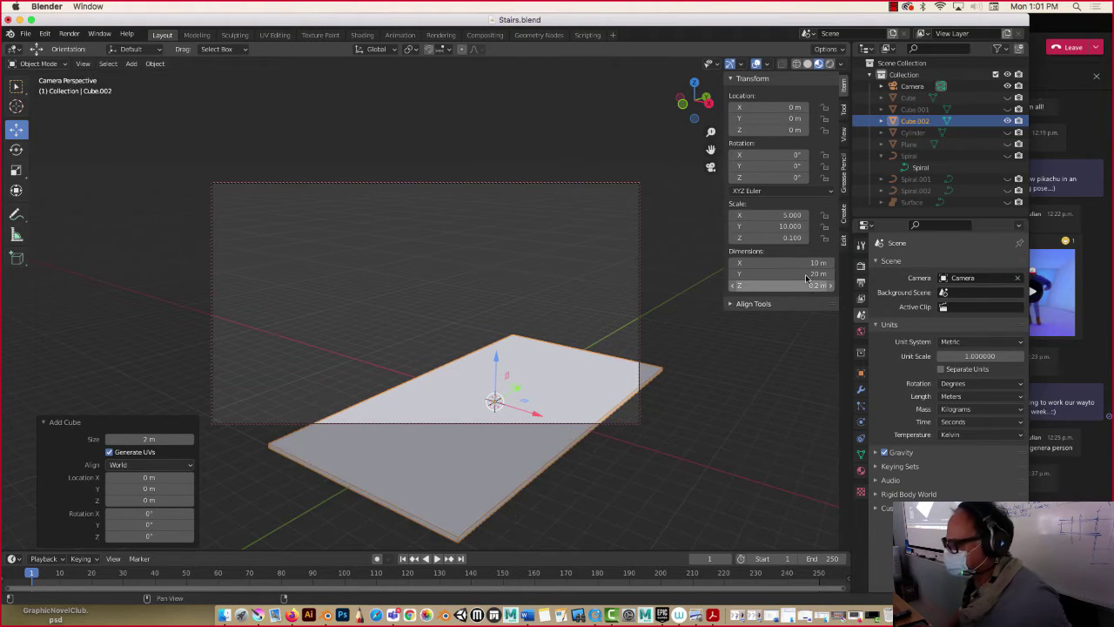
Step: Leave the camera view and widen the floor slab to 15 m in the X dimension
{"action": "left_click", "coordinate": [672, 219]}
{"action": "left_click", "coordinate": [710, 166]}
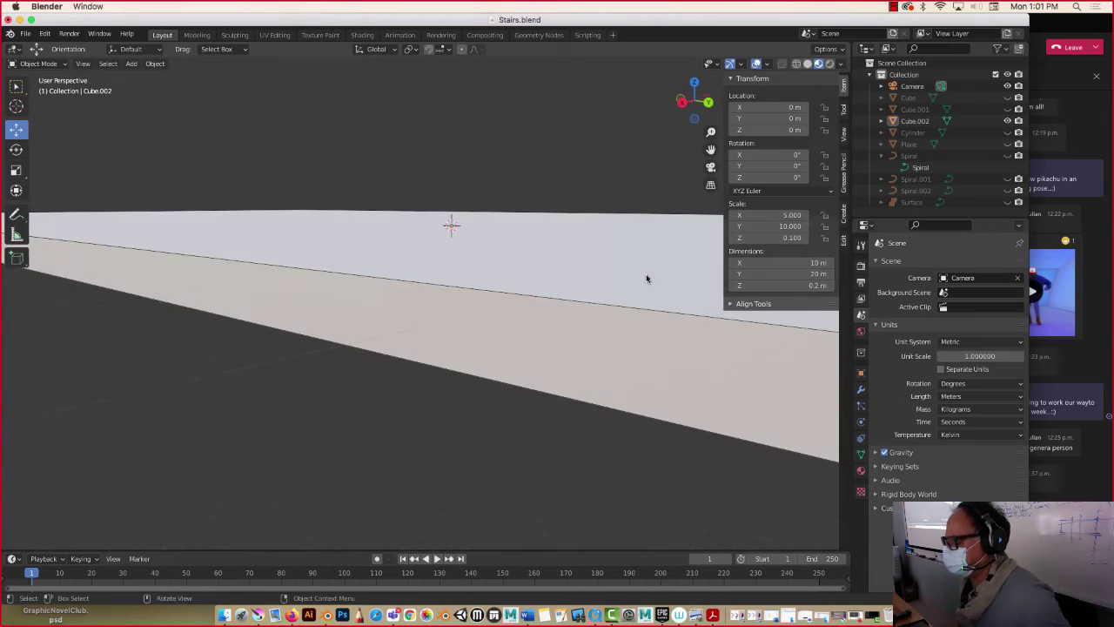
{"action": "scroll", "coordinate": [582, 221], "scroll_direction": "up", "scroll_amount": 3}
{"action": "scroll", "coordinate": [583, 221], "scroll_direction": "down", "scroll_amount": 8}
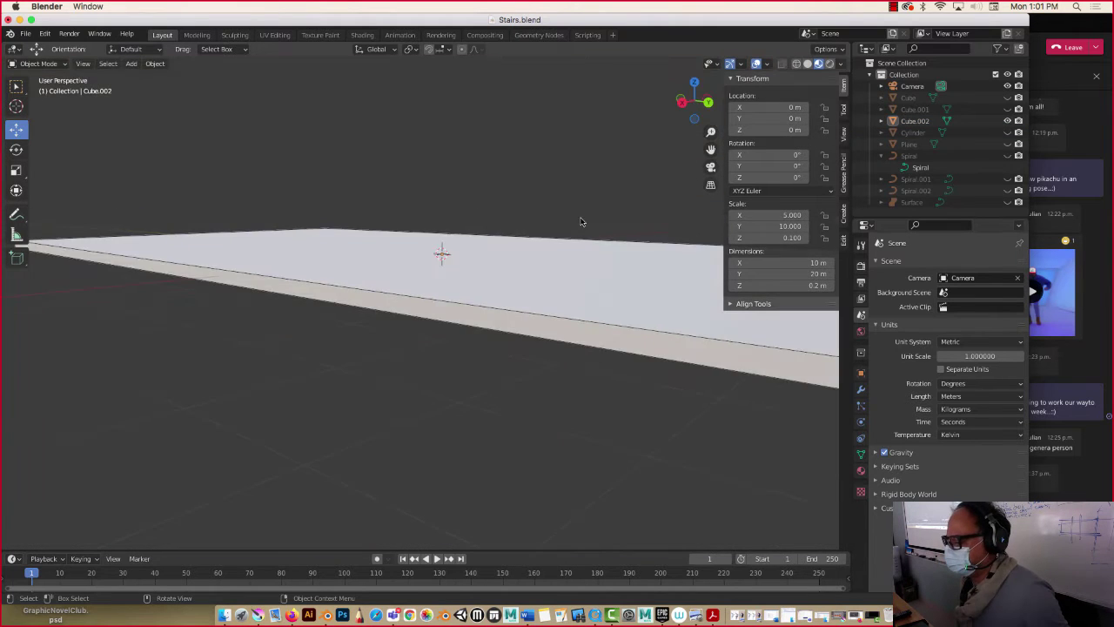
{"action": "middle_click_drag", "start_coordinate": [530, 229], "coordinate": [607, 250]}
{"action": "left_click", "coordinate": [803, 263]}
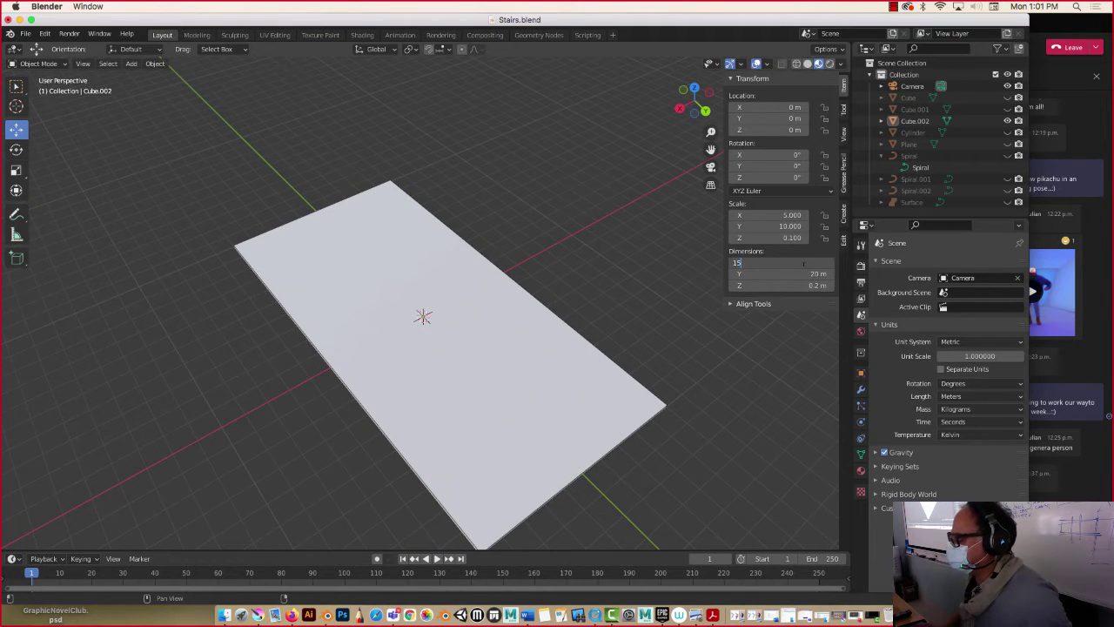
{"action": "type", "text": "15"}
{"action": "key", "text": "Return"}
Step: Add another cube mesh at the origin and rename it Wall
{"action": "middle_click_drag", "start_coordinate": [378, 279], "coordinate": [392, 308]}
{"action": "mouse_move", "coordinate": [438, 276]}
{"action": "middle_mouse_down"}
{"action": "mouse_move", "coordinate": [410, 276]}
{"action": "mouse_move", "coordinate": [450, 286]}
{"action": "mouse_move", "coordinate": [444, 279]}
{"action": "middle_mouse_up"}
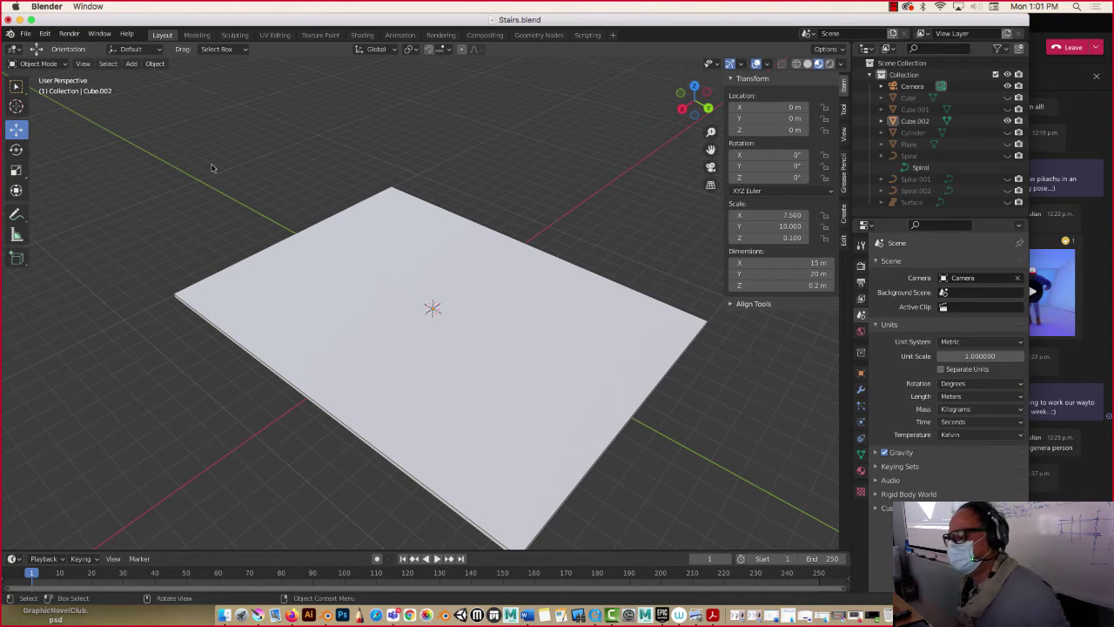
{"action": "left_click", "coordinate": [131, 64]}
{"action": "mouse_move", "coordinate": [144, 77]}
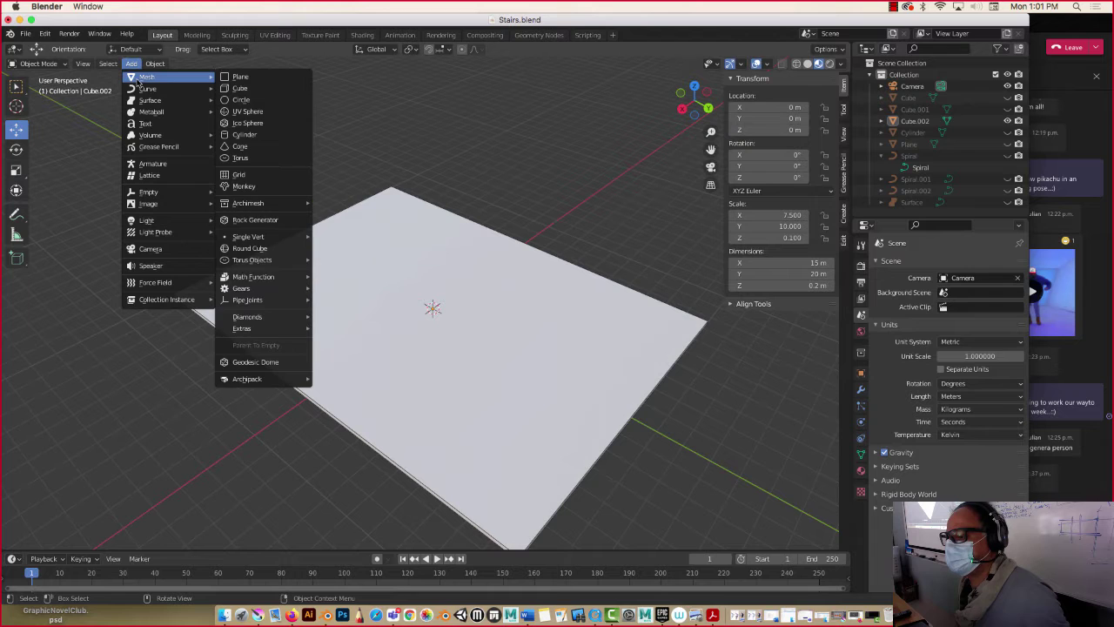
{"action": "left_click", "coordinate": [228, 87]}
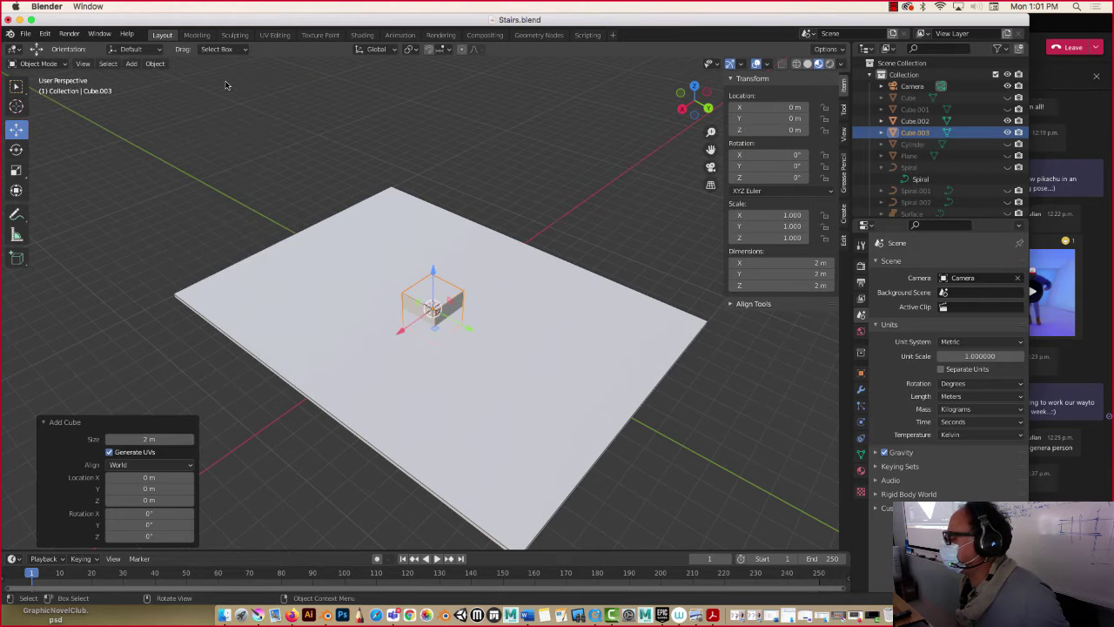
{"action": "double_click", "coordinate": [915, 133]}
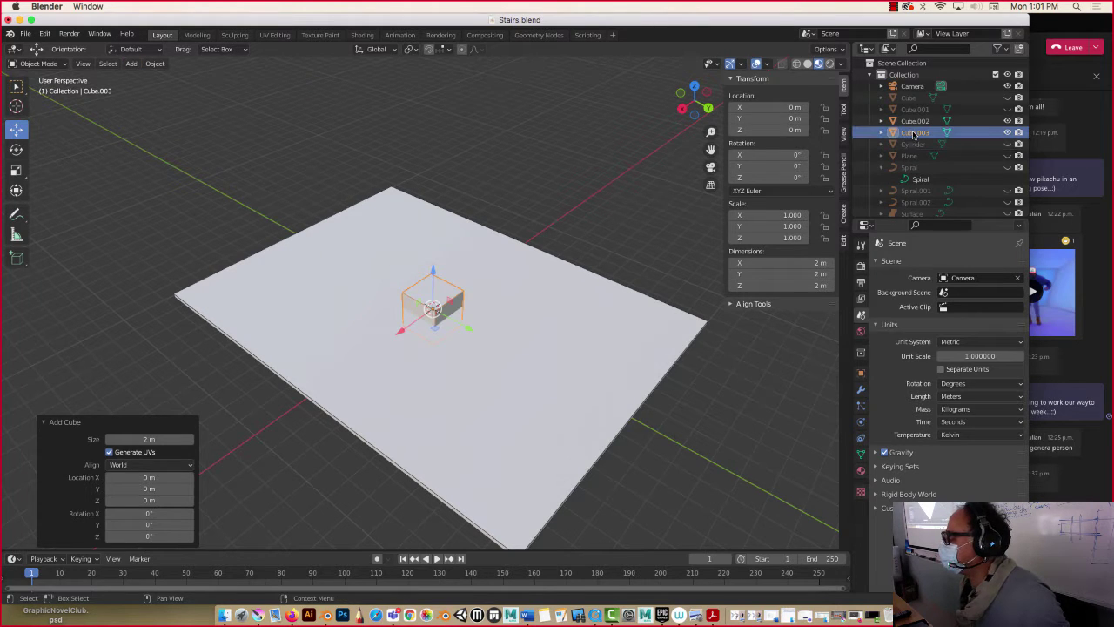
{"action": "type", "text": "Wal"}
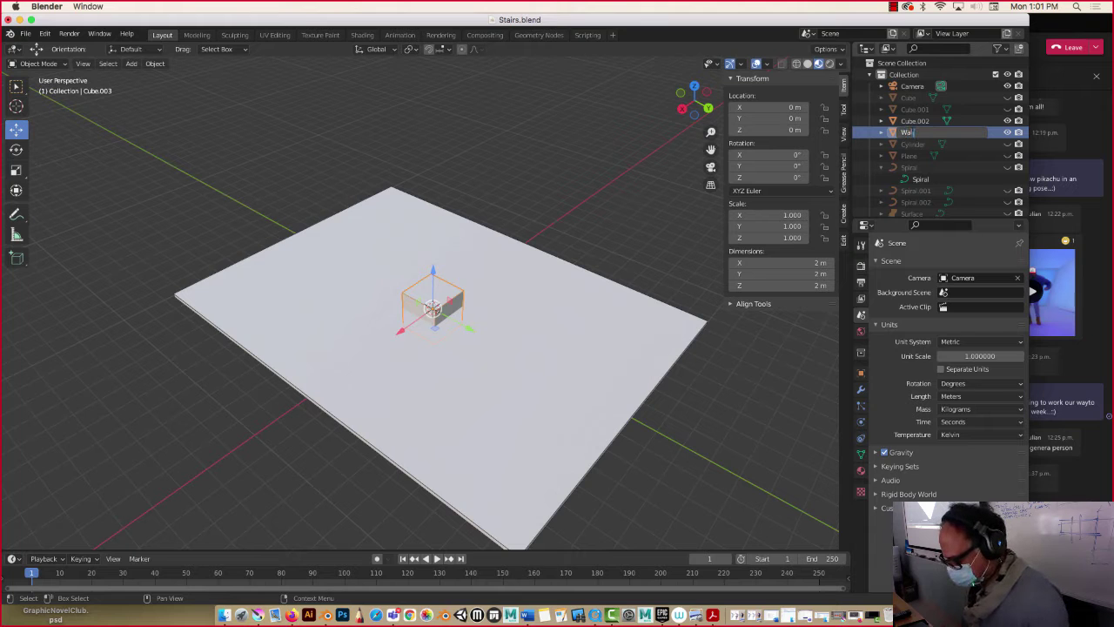
{"action": "type", "text": "l"}
{"action": "key", "text": "Return"}
Step: Move the Wall cube to the floor's negative X edge, resting on its top surface, at about X -6.44 m and Z 1.09 m
{"action": "left_click_drag", "start_coordinate": [396, 332], "coordinate": [492, 250]}
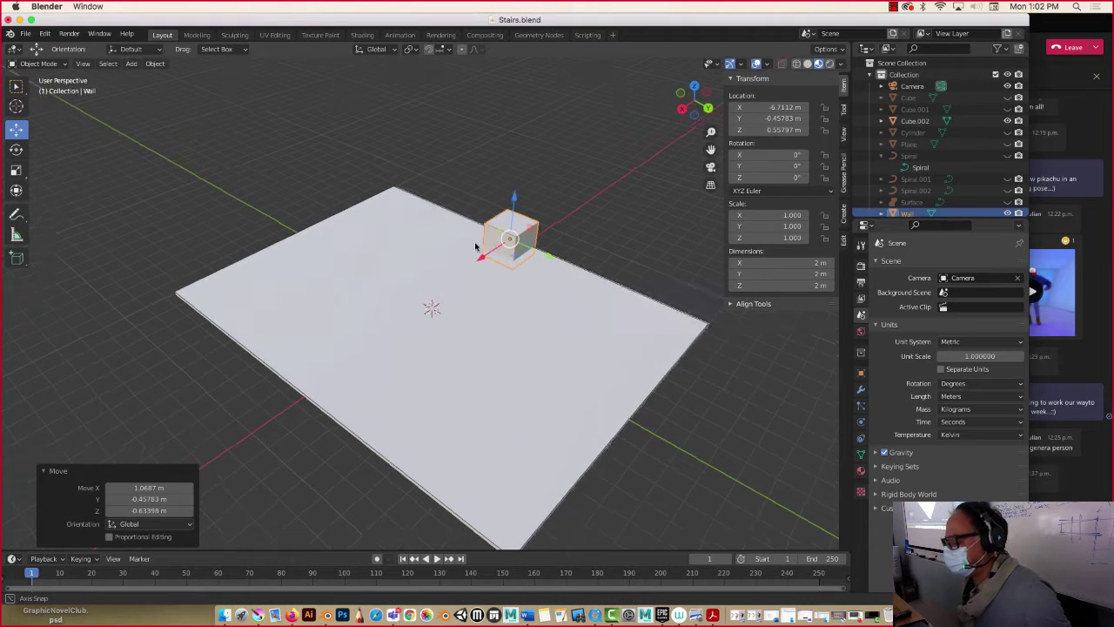
{"action": "key", "text": "KP_5"}
{"action": "key", "text": "KP_1"}
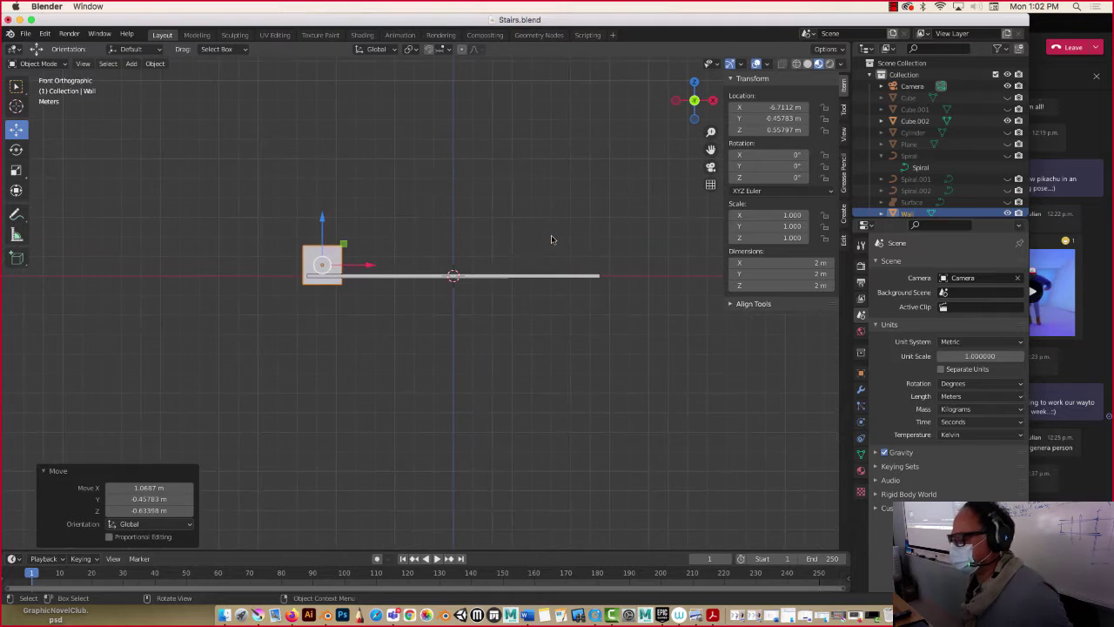
{"action": "left_click_drag", "start_coordinate": [319, 224], "coordinate": [321, 212]}
{"action": "left_click_drag", "start_coordinate": [356, 255], "coordinate": [363, 255]}
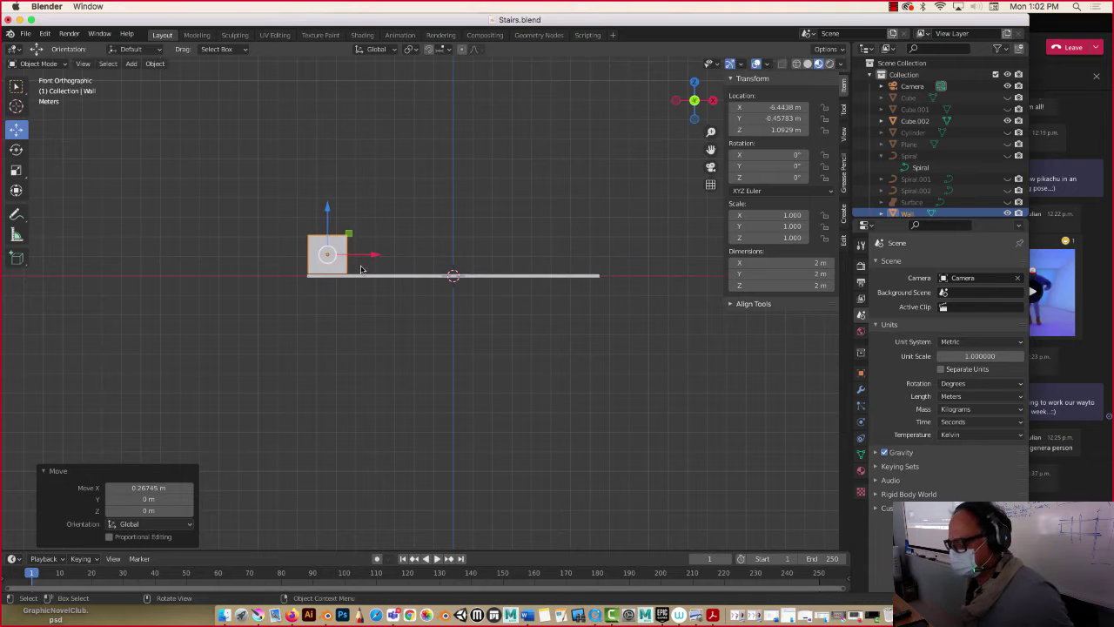
Step: Scale the Wall cube along X to a thickness of about 0.49 m
{"action": "scroll", "coordinate": [361, 269], "scroll_direction": "down", "scroll_amount": 2}
{"action": "scroll", "coordinate": [361, 229], "scroll_direction": "up", "scroll_amount": 4}
{"action": "middle_click_drag", "start_coordinate": [336, 222], "coordinate": [493, 280], "text": "shift"}
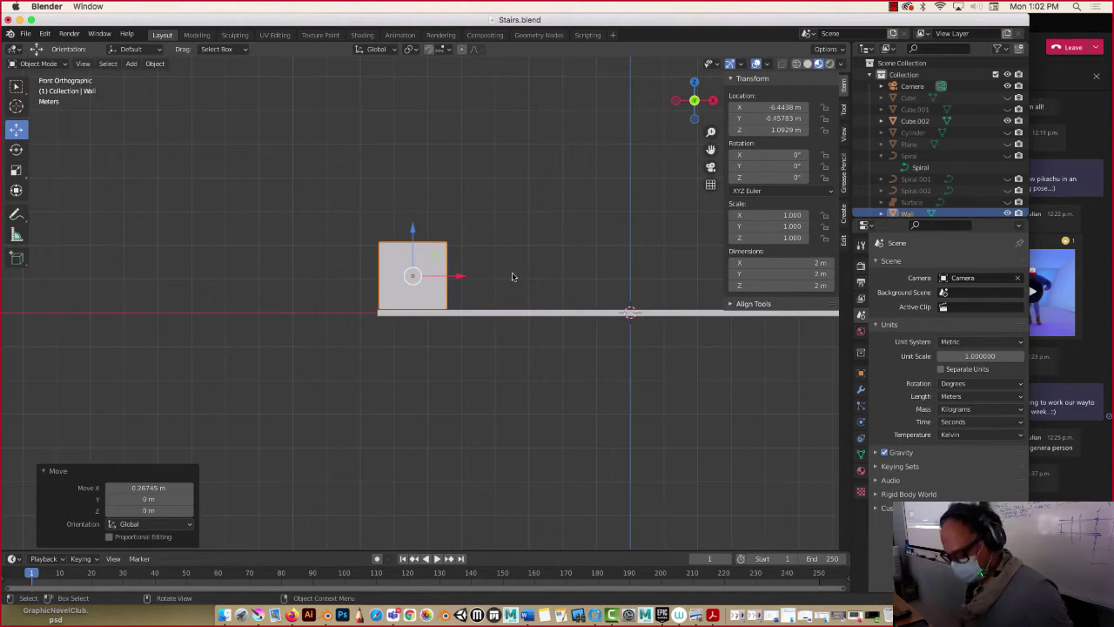
{"action": "key", "text": "s"}
{"action": "key", "text": "x"}
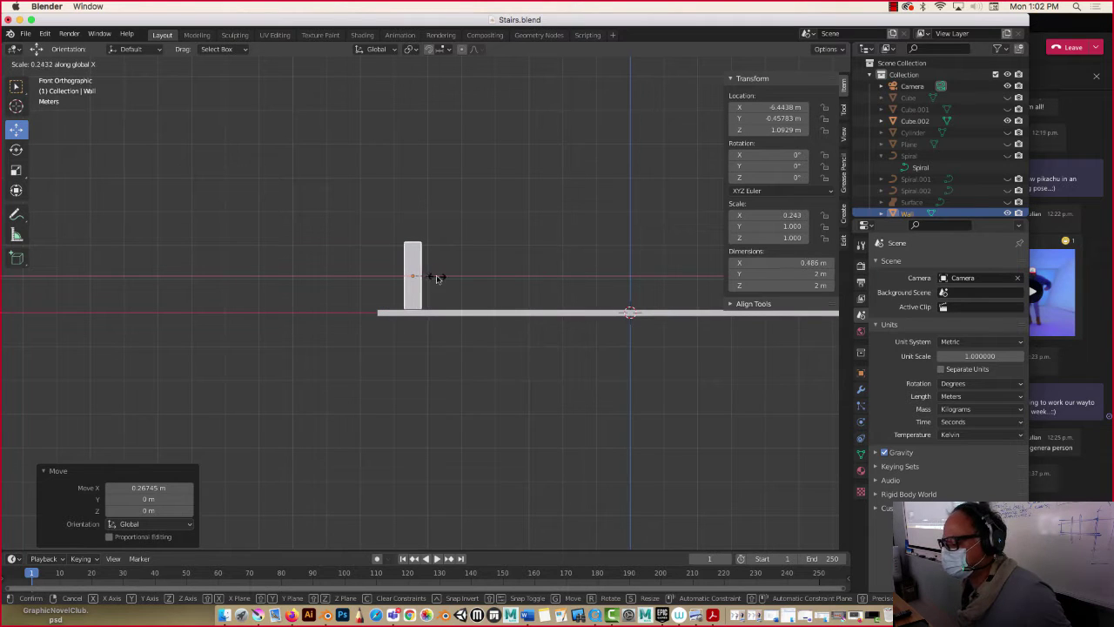
{"action": "left_click", "coordinate": [437, 276]}
Step: In Edit Mode, move both end faces of the Wall out along Y to the floor's edges, making it about 20 m long
{"action": "middle_click_drag", "start_coordinate": [448, 225], "coordinate": [392, 262]}
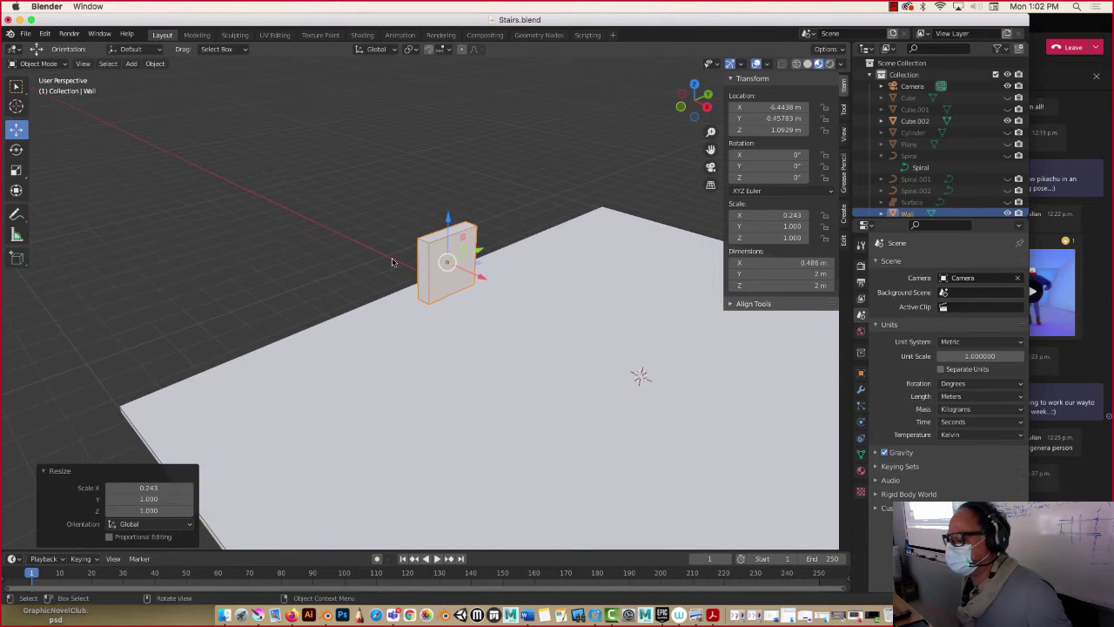
{"action": "key", "text": "Tab"}
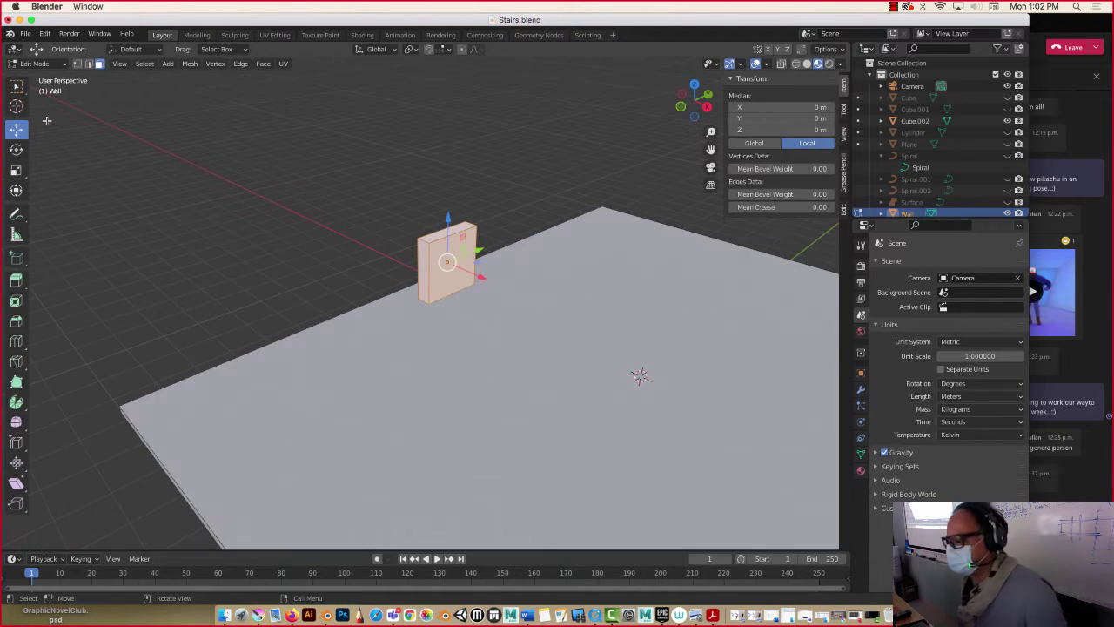
{"action": "left_click", "coordinate": [423, 273]}
{"action": "left_click_drag", "start_coordinate": [451, 259], "coordinate": [152, 380]}
{"action": "middle_click_drag", "start_coordinate": [509, 314], "coordinate": [504, 298]}
{"action": "left_click", "coordinate": [500, 292]}
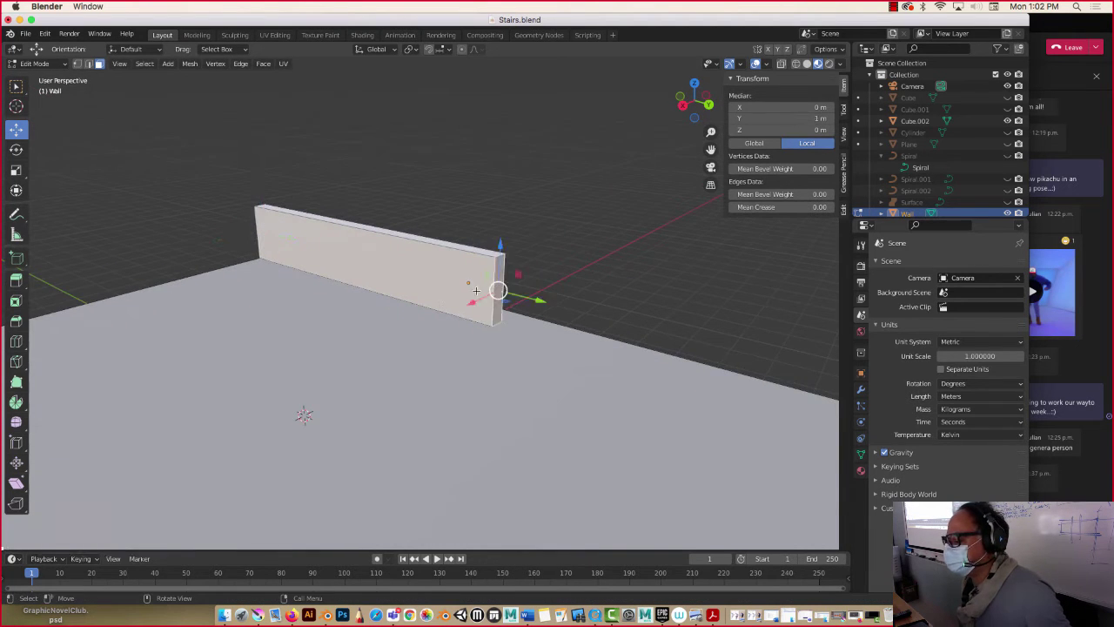
{"action": "left_click_drag", "start_coordinate": [513, 295], "coordinate": [679, 271]}
{"action": "scroll", "coordinate": [661, 267], "scroll_direction": "down", "scroll_amount": 4}
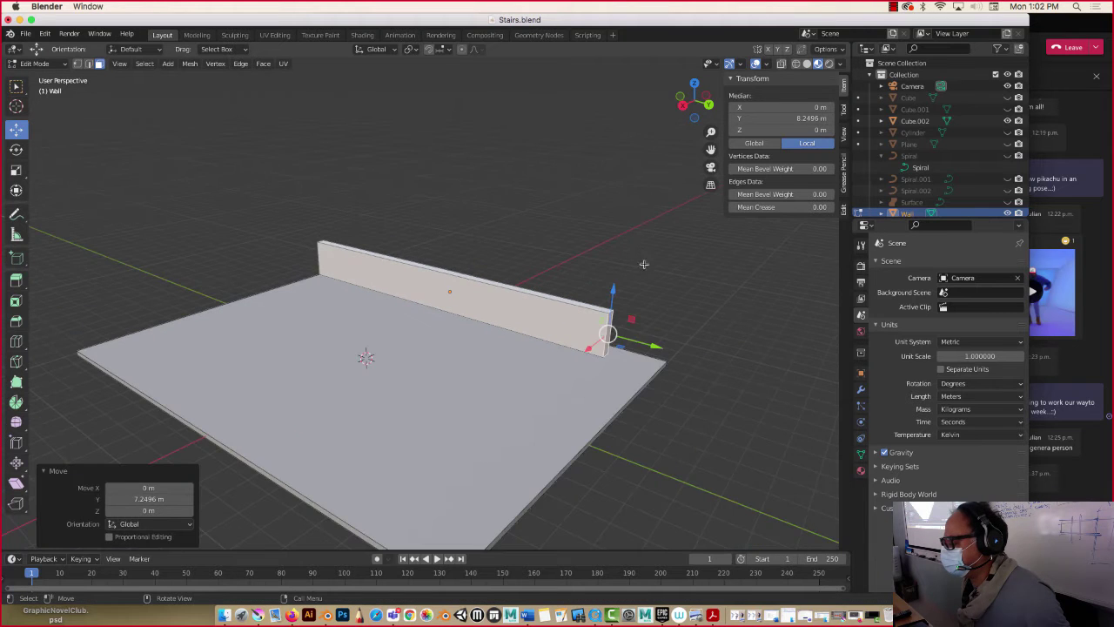
{"action": "left_click_drag", "start_coordinate": [637, 342], "coordinate": [684, 351]}
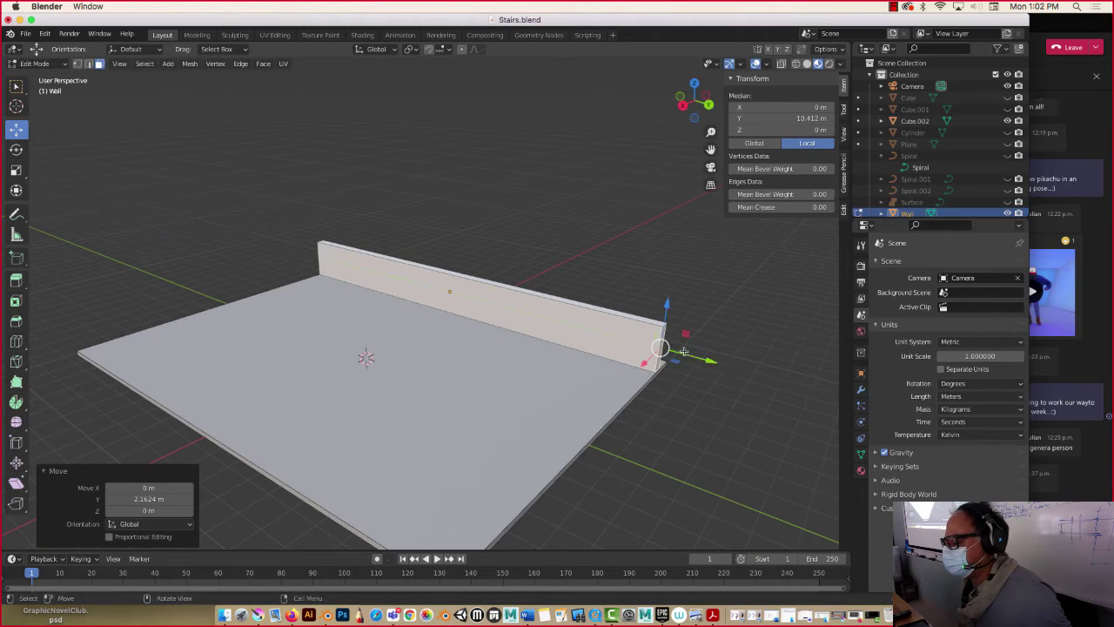
Step: Raise the Wall's top face by about 7.49 m for a height of about 9.49 m and return to Object Mode
{"action": "key", "text": "alt+a"}
{"action": "left_click", "coordinate": [537, 292]}
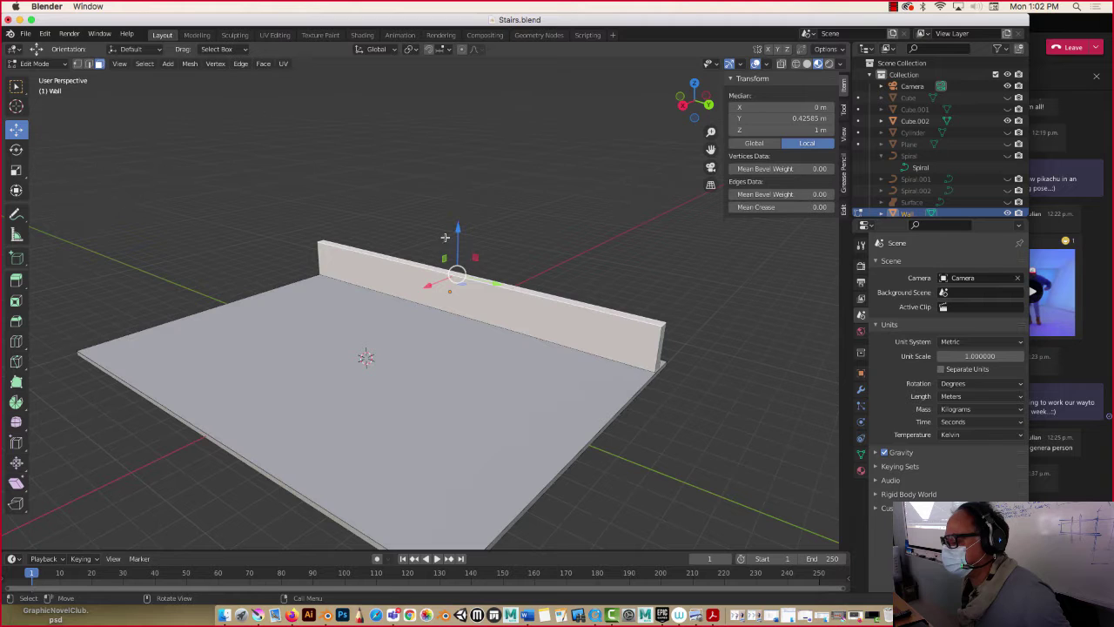
{"action": "left_click_drag", "start_coordinate": [458, 250], "coordinate": [453, 87]}
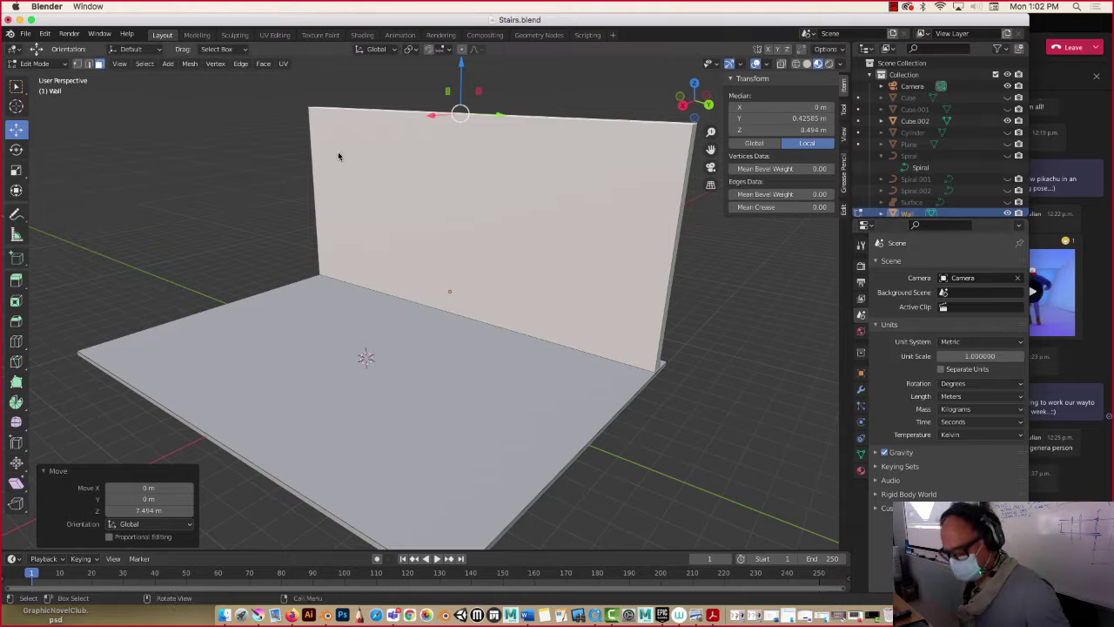
{"action": "key", "text": "Tab"}
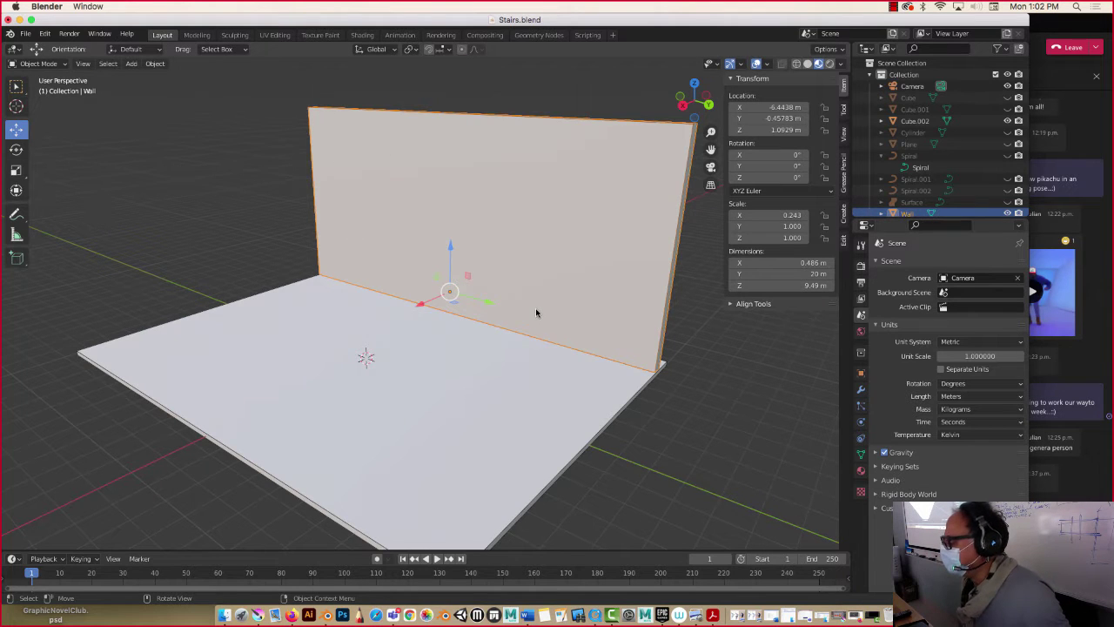
Step: Apply all transforms to the Wall object
{"action": "mouse_move", "coordinate": [392, 251]}
{"action": "middle_mouse_down"}
{"action": "mouse_move", "coordinate": [470, 255]}
{"action": "mouse_move", "coordinate": [400, 256]}
{"action": "middle_mouse_up"}
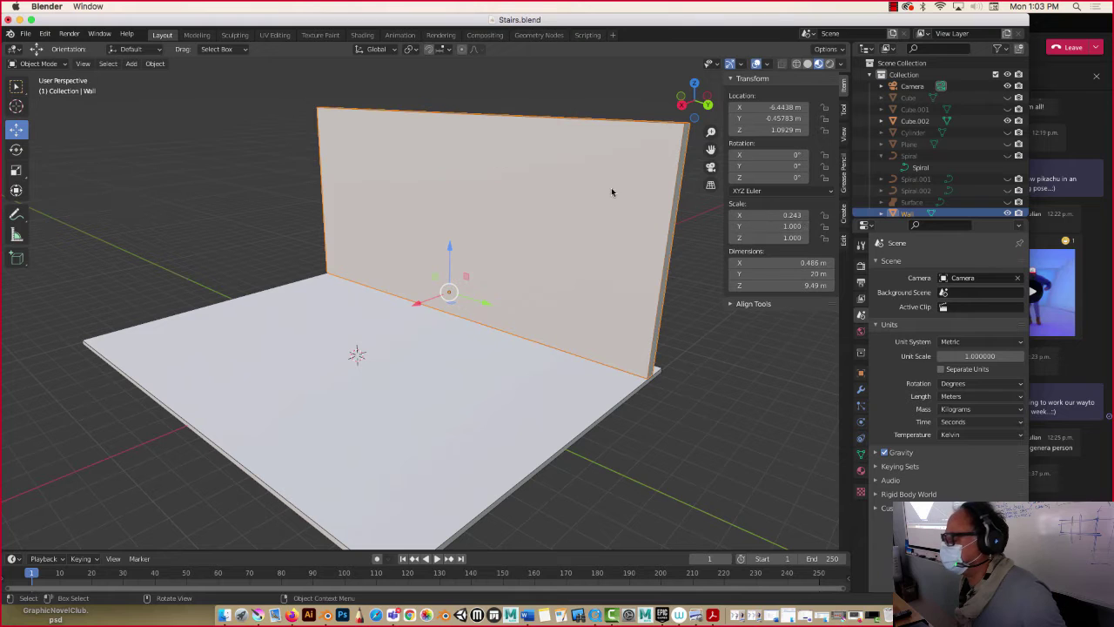
{"action": "left_click", "coordinate": [156, 65]}
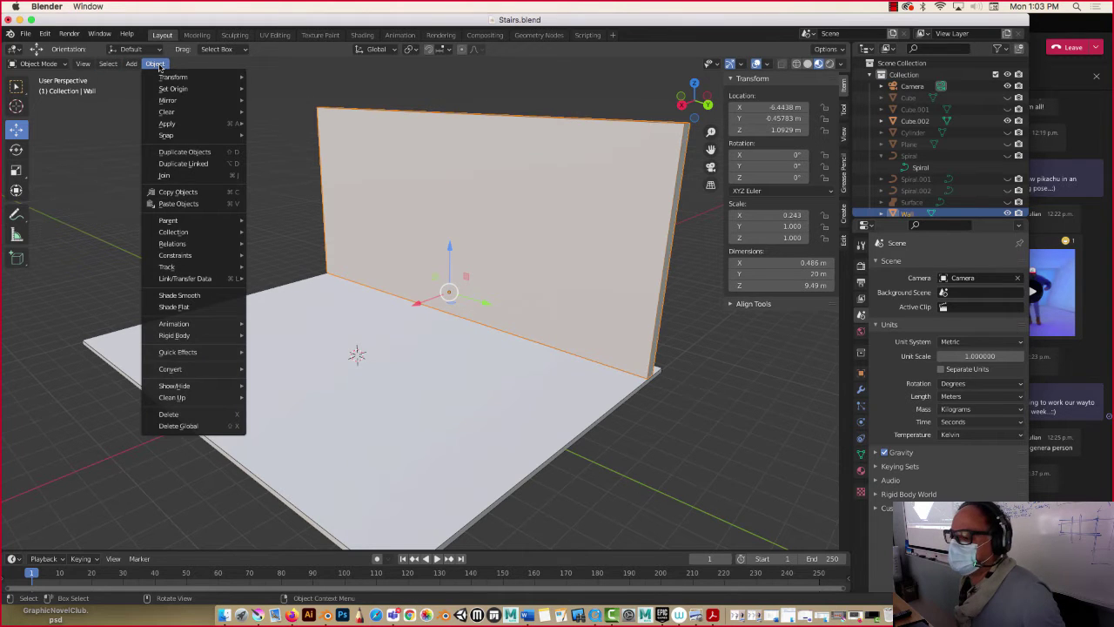
{"action": "mouse_move", "coordinate": [172, 127]}
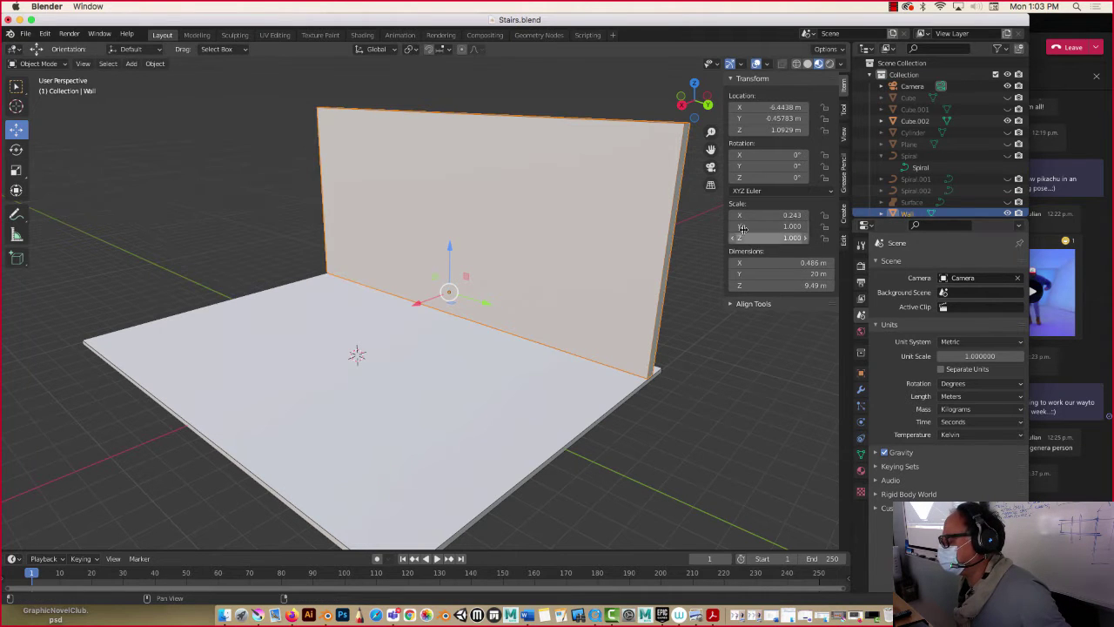
{"action": "left_click", "coordinate": [861, 373]}
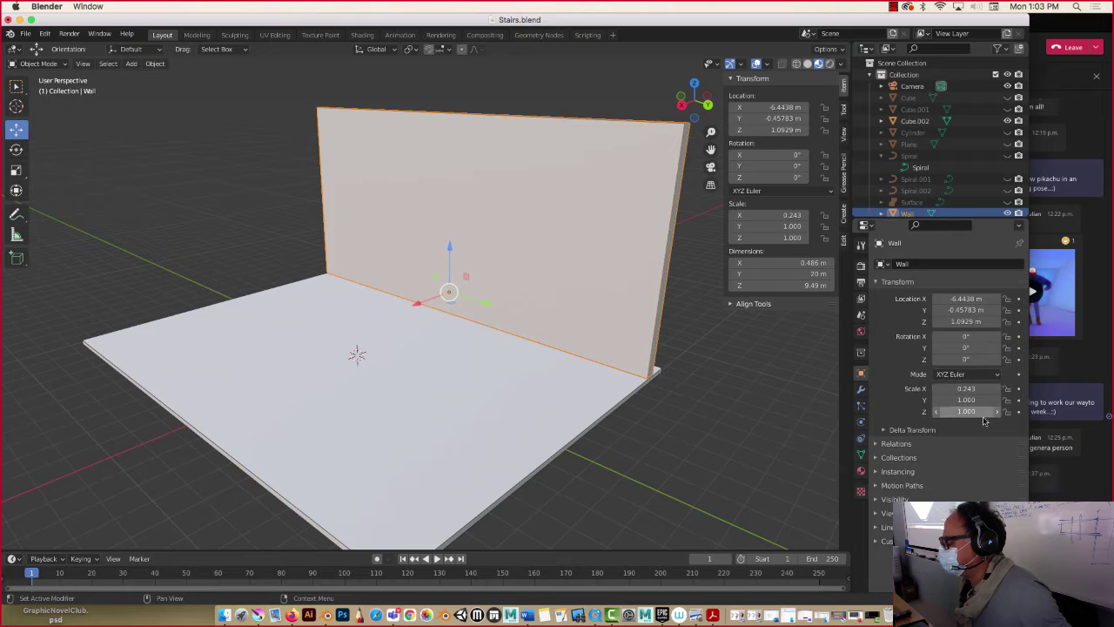
{"action": "left_click", "coordinate": [154, 65]}
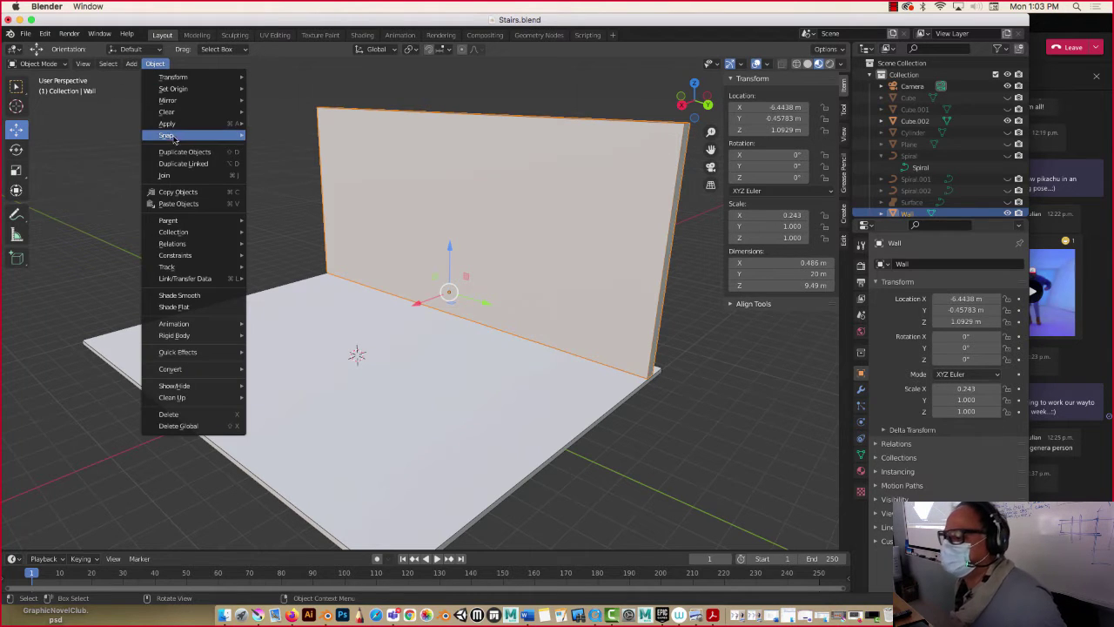
{"action": "mouse_move", "coordinate": [175, 127]}
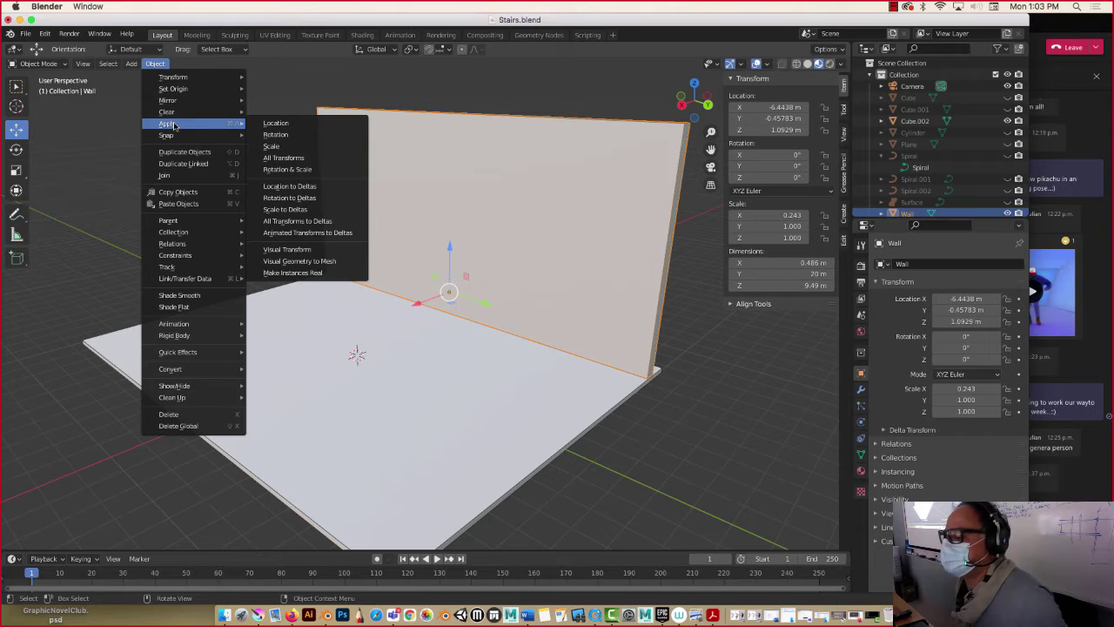
{"action": "left_click", "coordinate": [300, 158]}
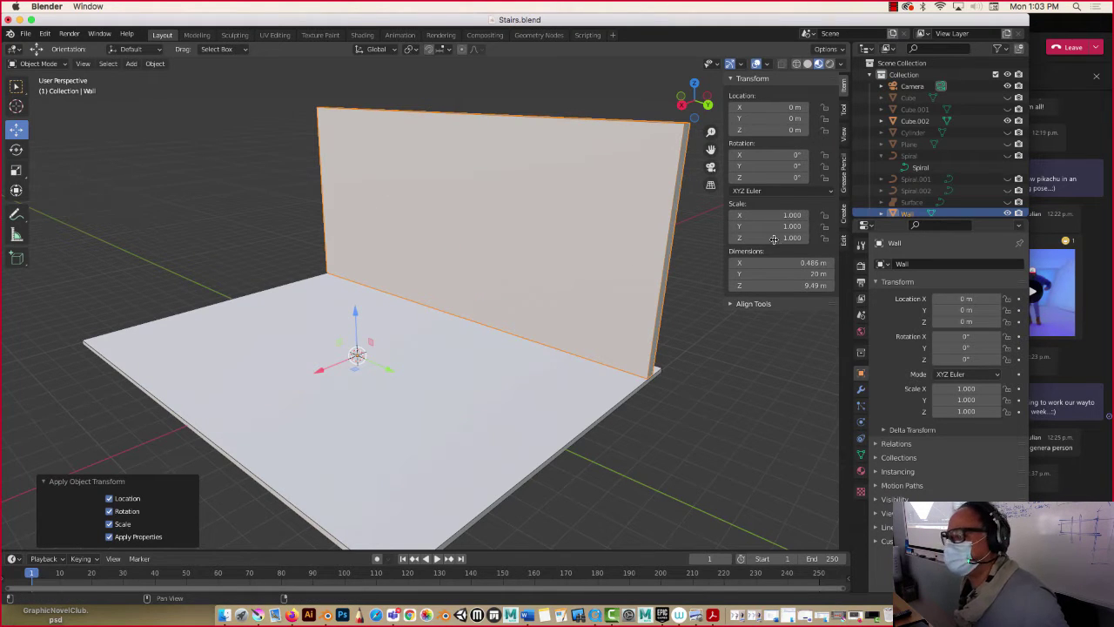
Step: Set the Wall's origin to its center of mass (surface)
{"action": "mouse_move", "coordinate": [444, 181]}
{"action": "middle_mouse_down"}
{"action": "mouse_move", "coordinate": [392, 165]}
{"action": "mouse_move", "coordinate": [444, 195]}
{"action": "middle_mouse_up"}
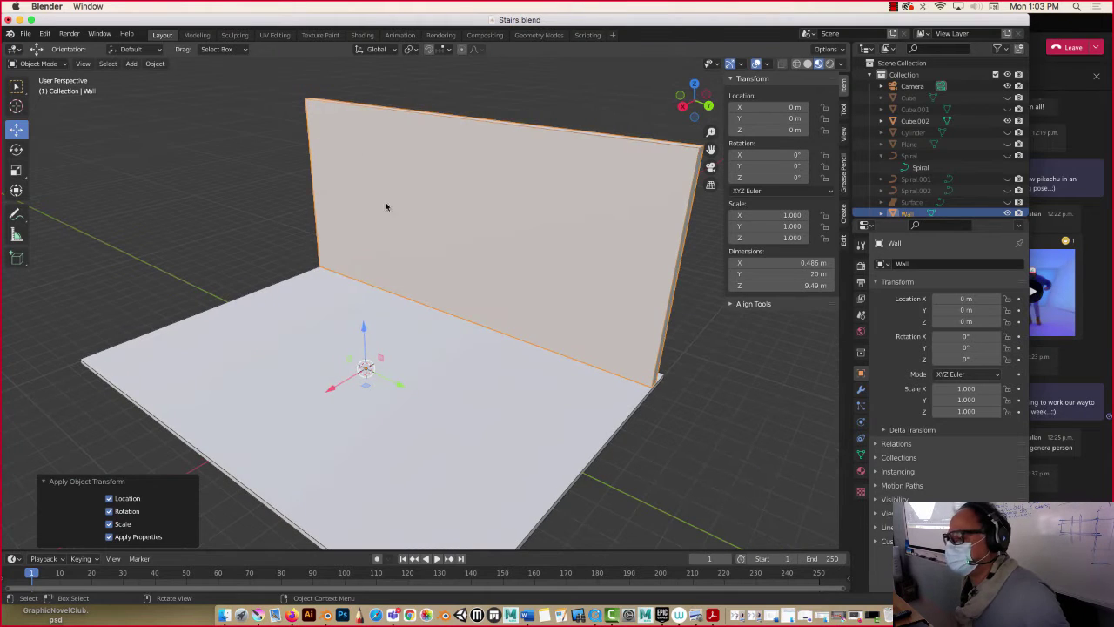
{"action": "right_click", "coordinate": [420, 145]}
{"action": "mouse_move", "coordinate": [422, 184]}
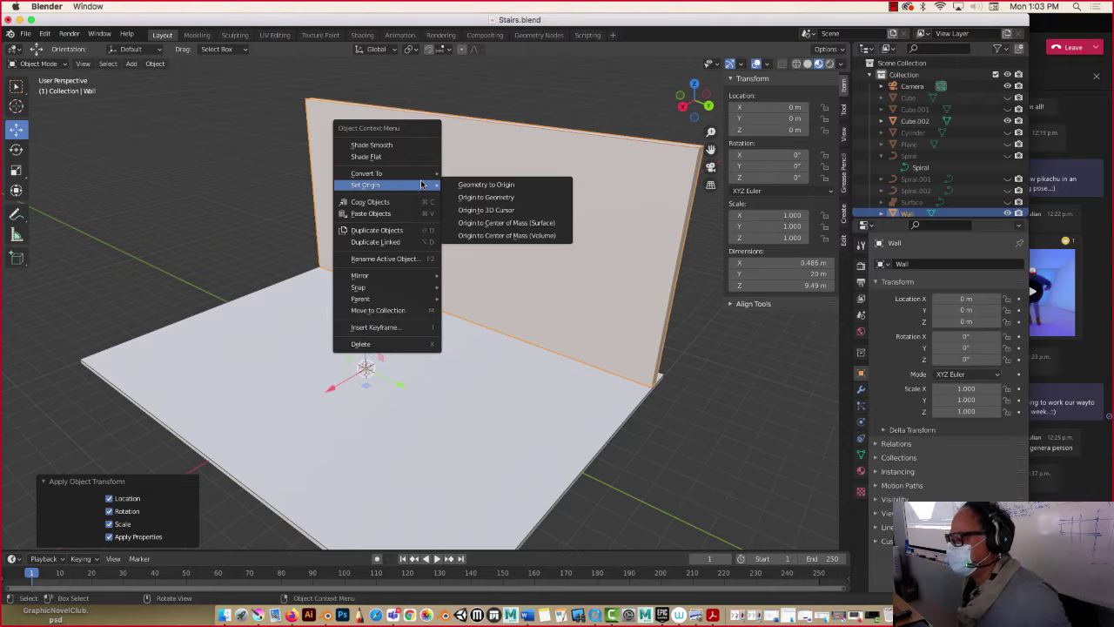
{"action": "left_click", "coordinate": [494, 222]}
{"action": "mouse_move", "coordinate": [470, 214]}
{"action": "middle_mouse_down"}
{"action": "mouse_move", "coordinate": [438, 192]}
{"action": "mouse_move", "coordinate": [455, 181]}
{"action": "mouse_move", "coordinate": [474, 199]}
{"action": "middle_mouse_up"}
{"action": "scroll", "coordinate": [509, 229], "scroll_direction": "down", "scroll_amount": 5}
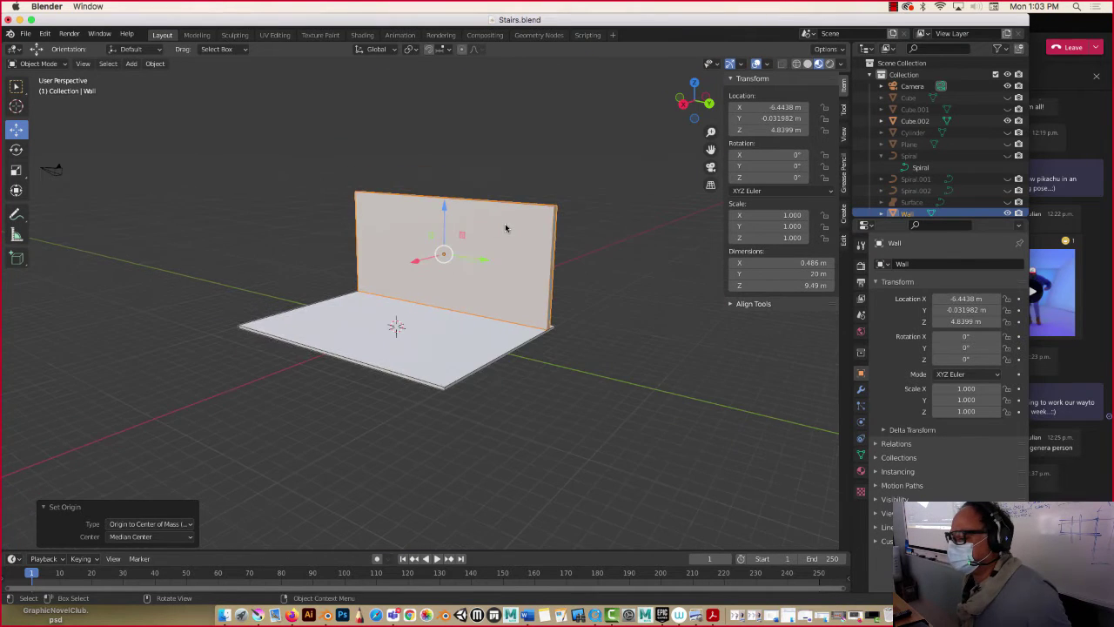
Step: Duplicate the Wall in place and set the copy's Z rotation to 90°
{"action": "middle_click_drag", "start_coordinate": [393, 218], "coordinate": [420, 225]}
{"action": "right_click", "coordinate": [419, 225]}
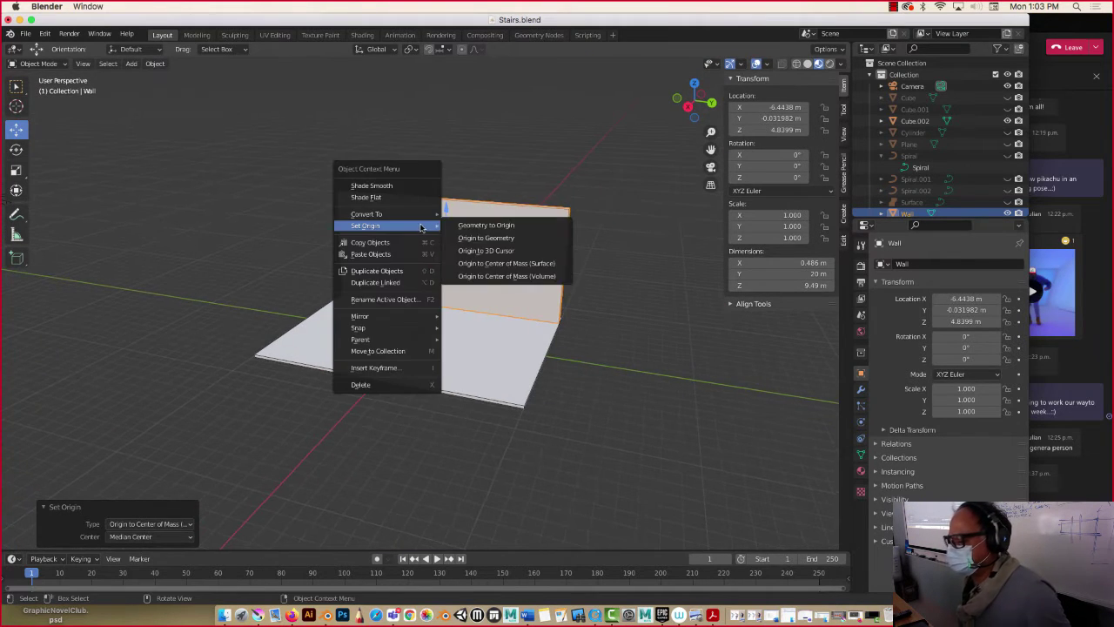
{"action": "left_click", "coordinate": [390, 271]}
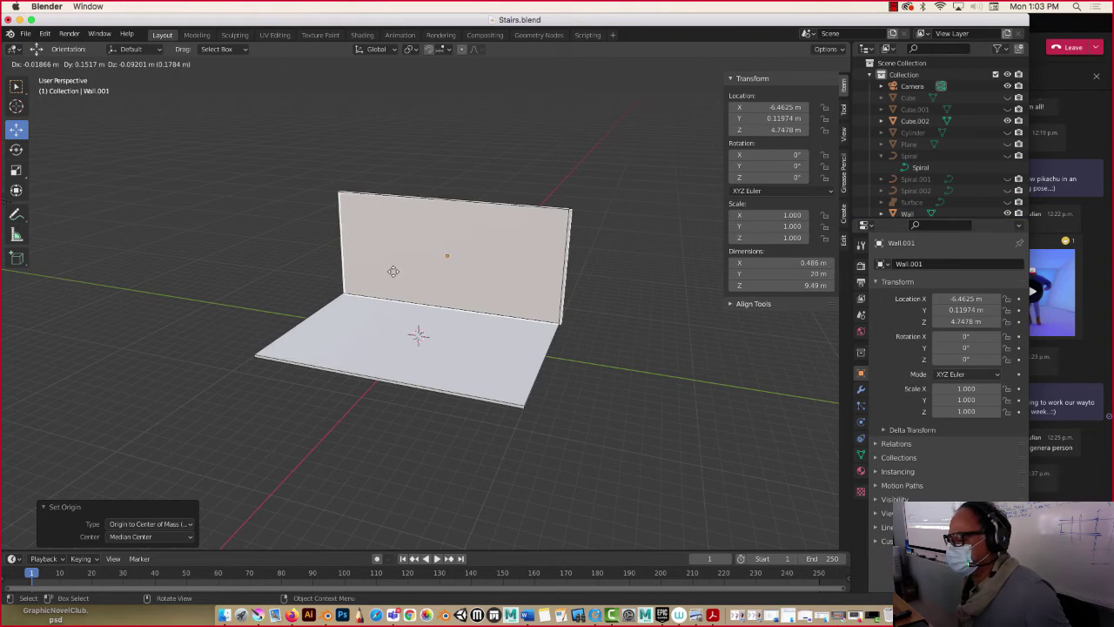
{"action": "key", "text": "r"}
{"action": "key", "text": "z"}
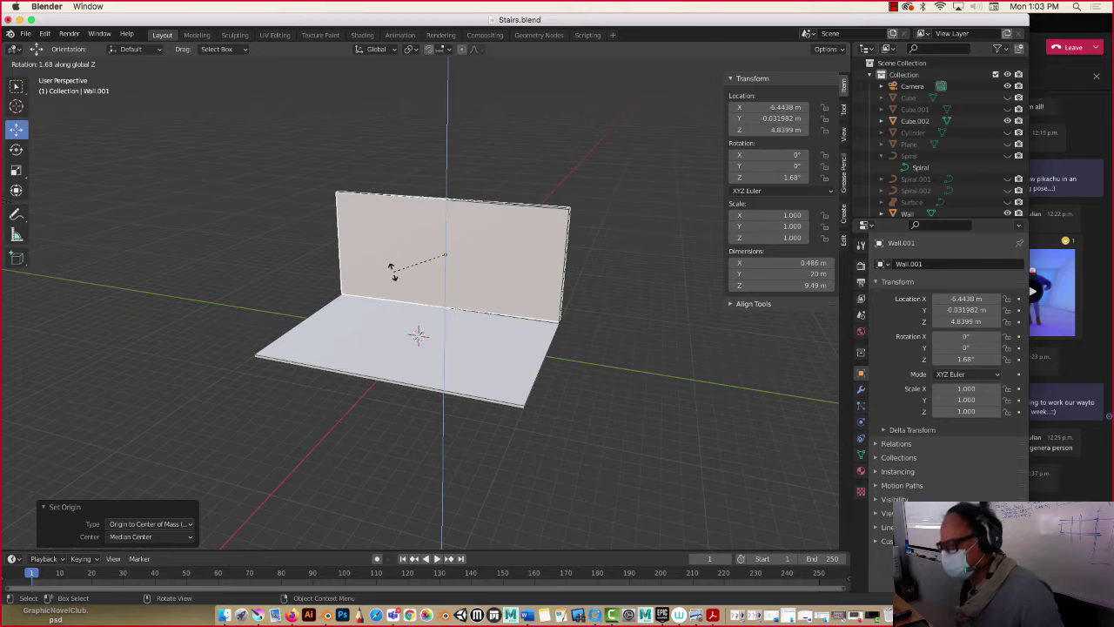
{"action": "left_click", "coordinate": [433, 288]}
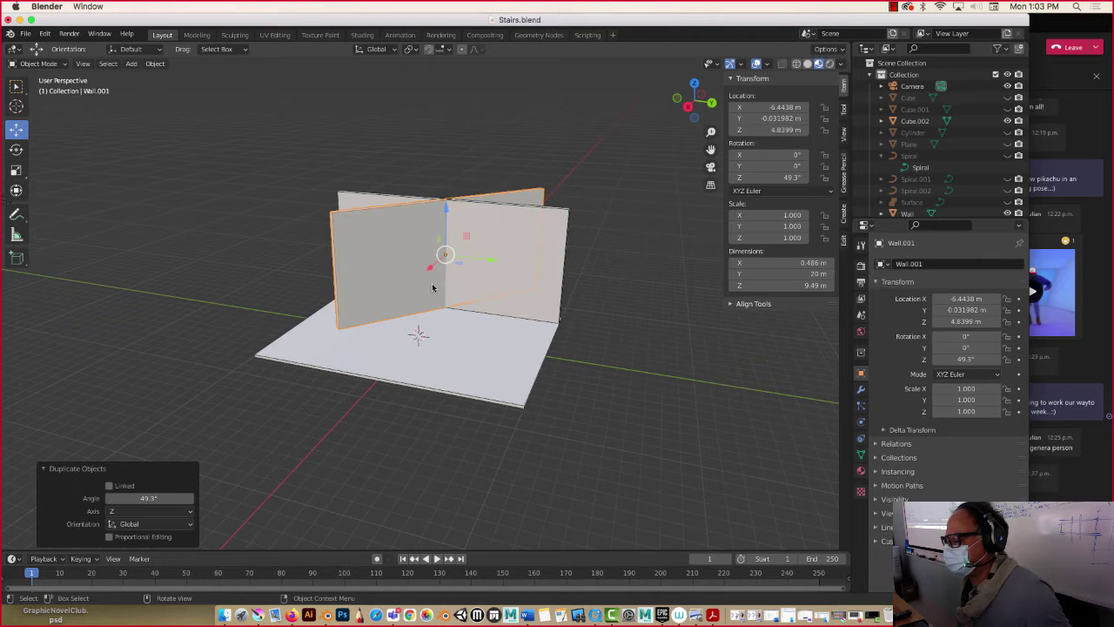
{"action": "type", "text": "9"}
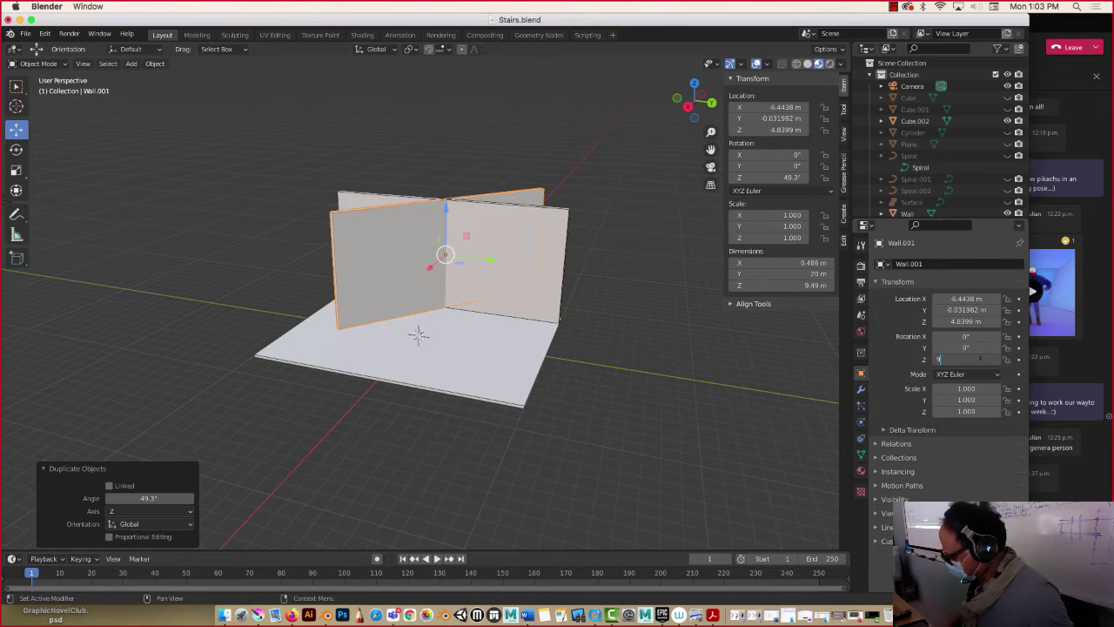
{"action": "key", "text": "Return"}
Step: Move the rotated wall copy to the floor's negative Y edge, at about X -2.55 m and Y -9.73 m
{"action": "left_click_drag", "start_coordinate": [498, 263], "coordinate": [391, 263]}
{"action": "middle_click_drag", "start_coordinate": [391, 263], "coordinate": [391, 263]}
{"action": "left_click_drag", "start_coordinate": [371, 236], "coordinate": [330, 264]}
{"action": "middle_click_drag", "start_coordinate": [331, 265], "coordinate": [343, 293]}
Step: Pull in the end face of the wall copy that overhangs the floor, shortening the wall to about 14.2 m
{"action": "key", "text": "Tab"}
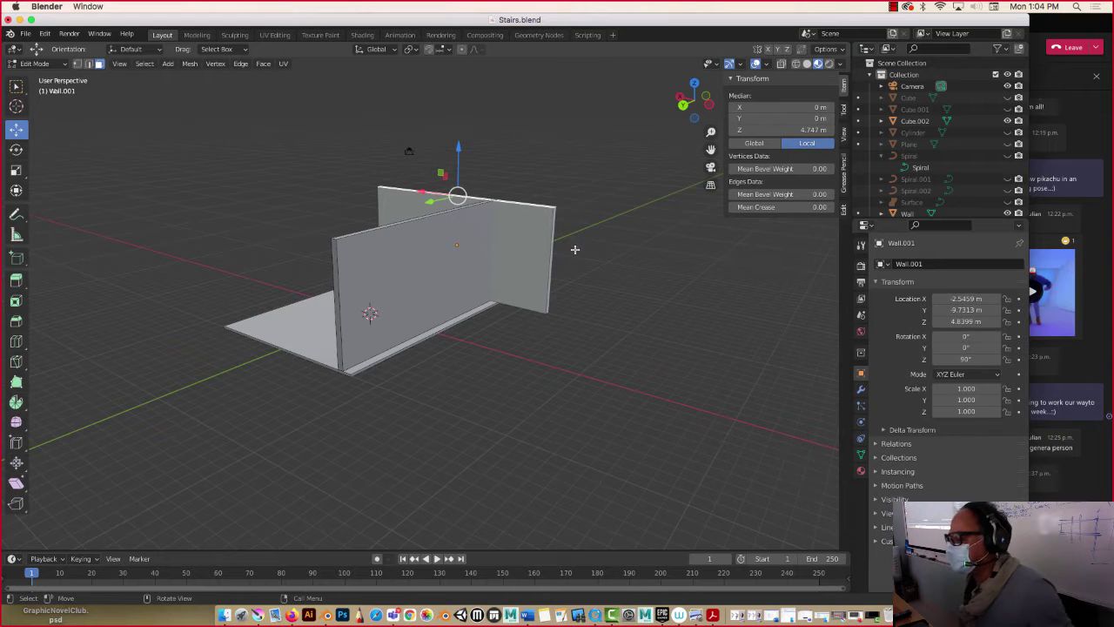
{"action": "scroll", "coordinate": [574, 249], "scroll_direction": "up", "scroll_amount": 5}
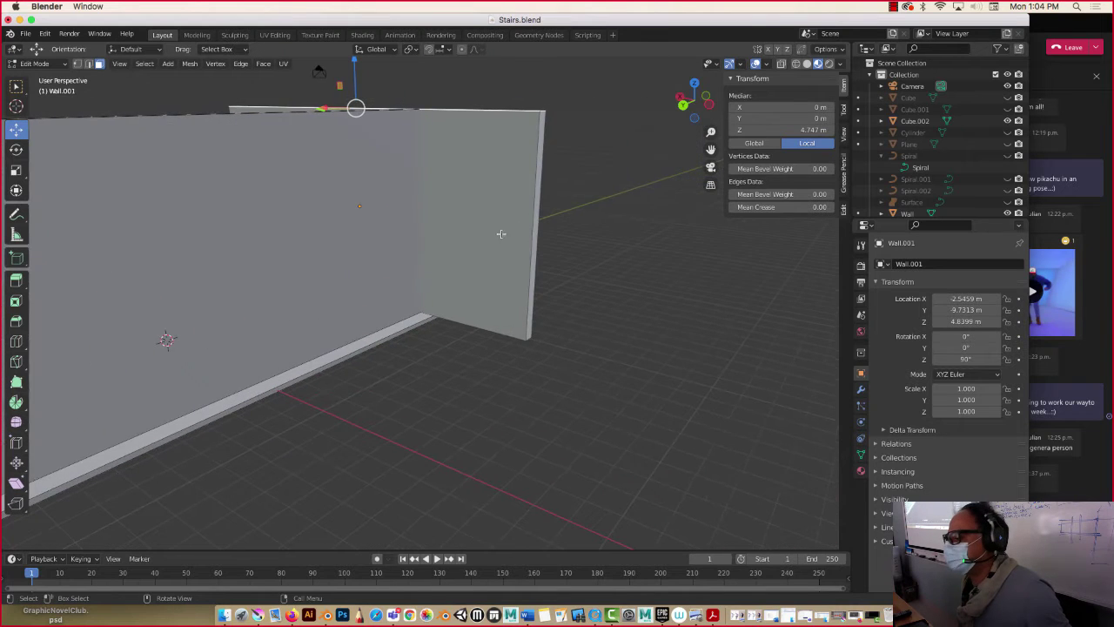
{"action": "left_click", "coordinate": [532, 225]}
{"action": "left_click_drag", "start_coordinate": [516, 227], "coordinate": [409, 213]}
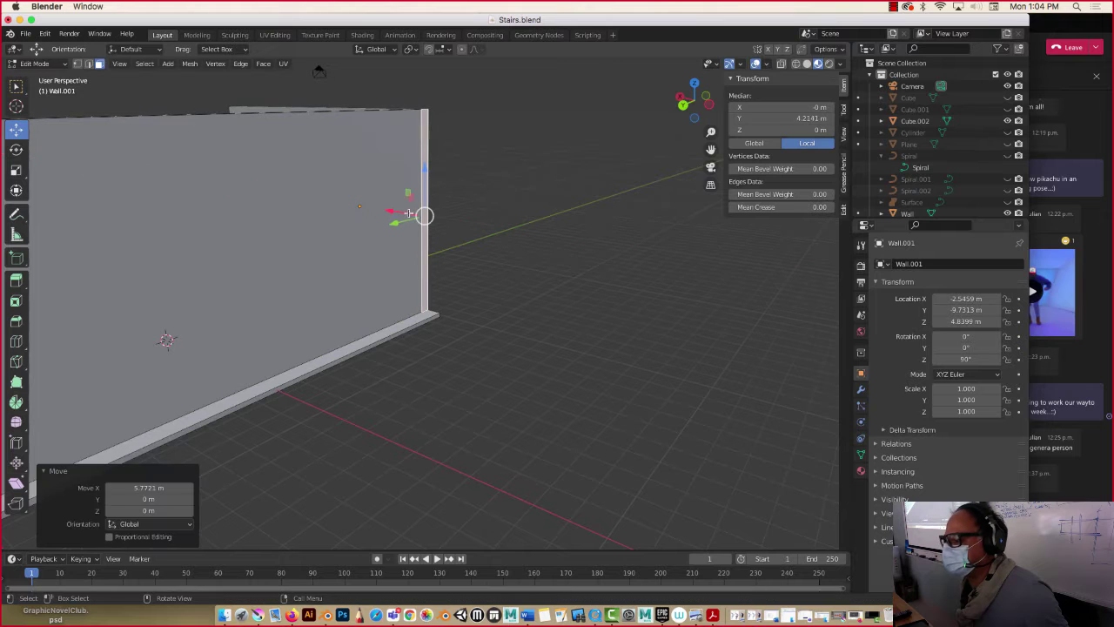
{"action": "key", "text": "Tab"}
Step: Move the original Wall outward along X to about -7.04 m, closing the corner with the second wall, and deselect it
{"action": "middle_click_drag", "start_coordinate": [325, 231], "coordinate": [419, 220]}
{"action": "scroll", "coordinate": [420, 220], "scroll_direction": "down", "scroll_amount": 3}
{"action": "middle_click_drag", "start_coordinate": [363, 288], "coordinate": [389, 313]}
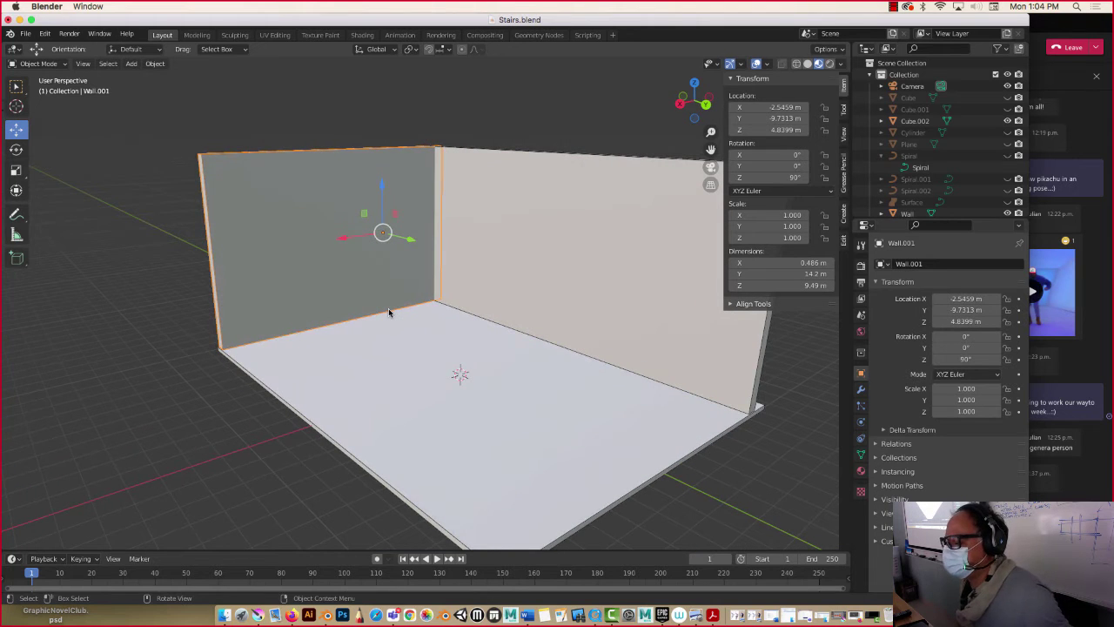
{"action": "left_click", "coordinate": [505, 294]}
{"action": "left_click_drag", "start_coordinate": [536, 258], "coordinate": [281, 213]}
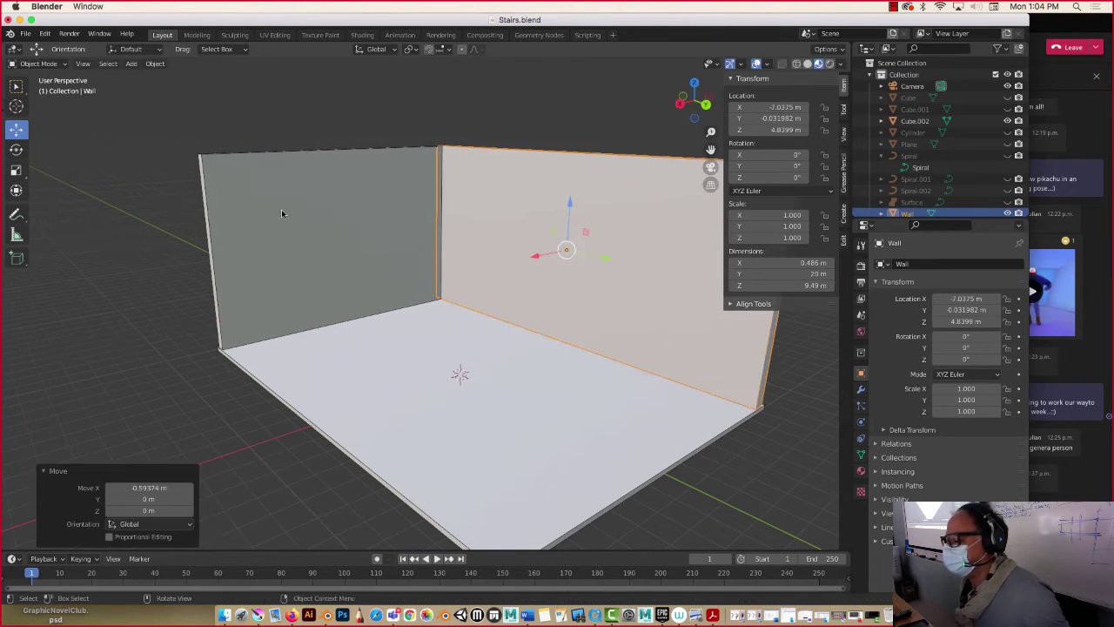
{"action": "left_click", "coordinate": [142, 198]}
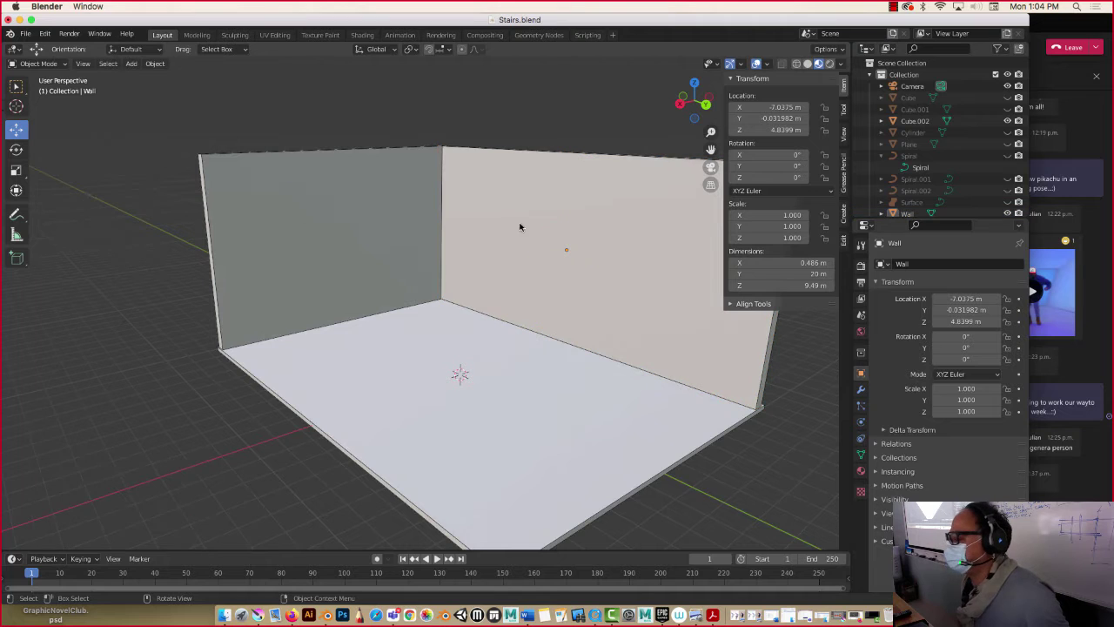
Step: Add a cube mesh at the origin and rename it HardWood
{"action": "left_click", "coordinate": [131, 63]}
{"action": "mouse_move", "coordinate": [141, 76]}
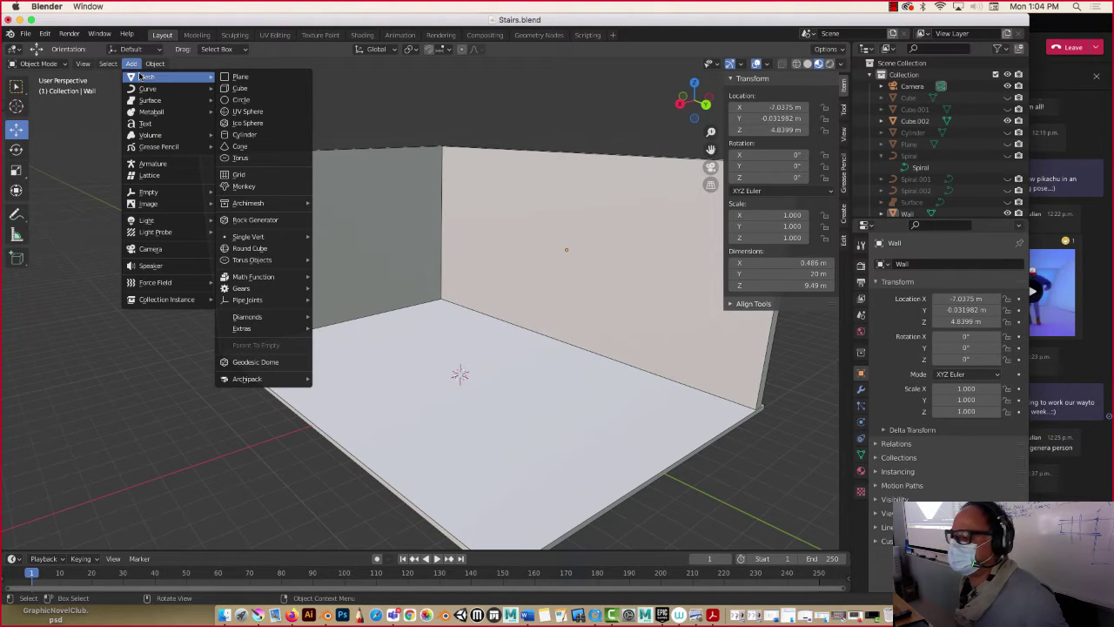
{"action": "left_click", "coordinate": [250, 89]}
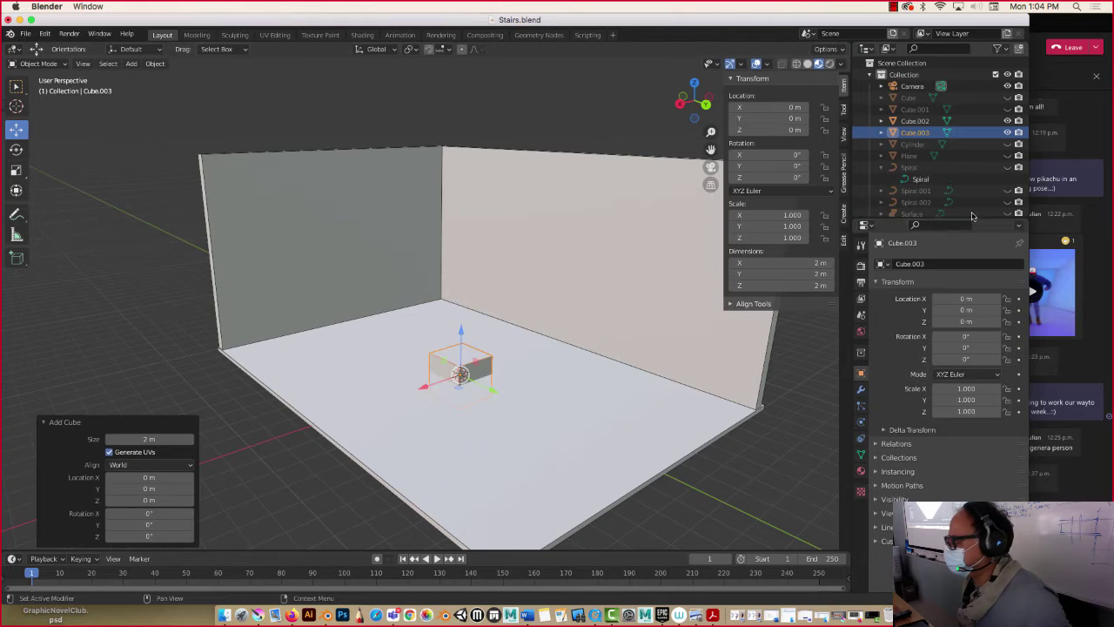
{"action": "double_click", "coordinate": [914, 132]}
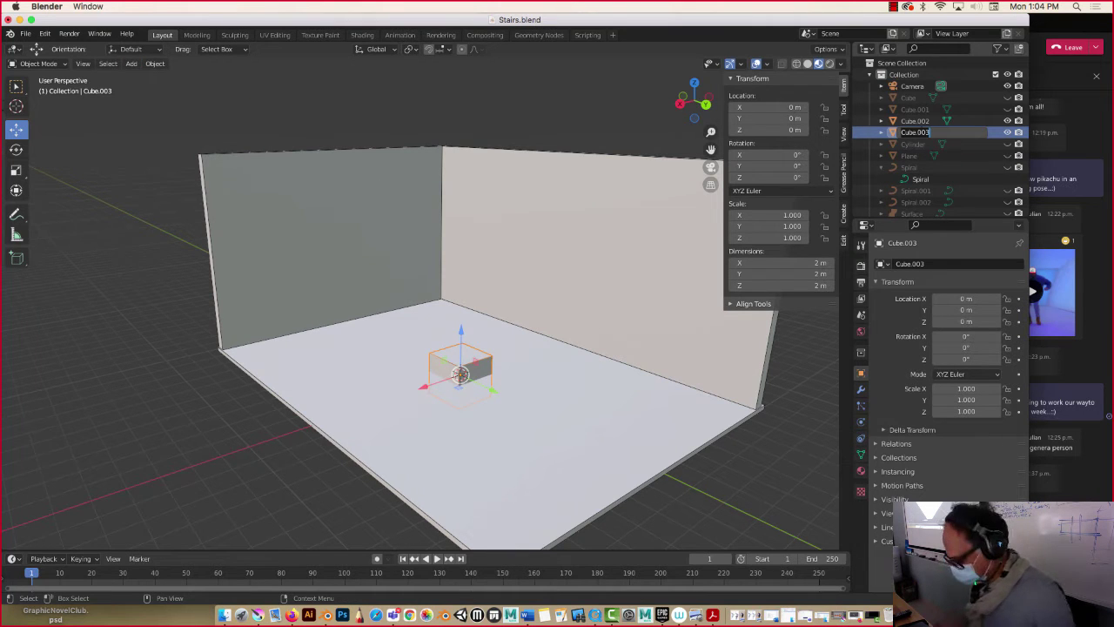
{"action": "type", "text": "Ha"}
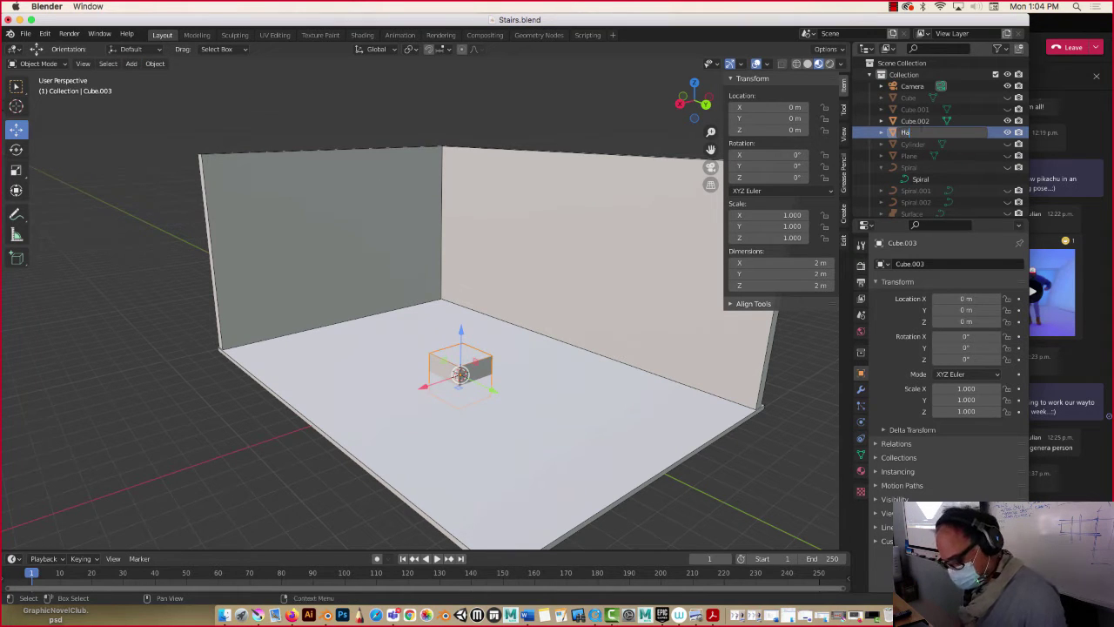
{"action": "type", "text": "ndR"}
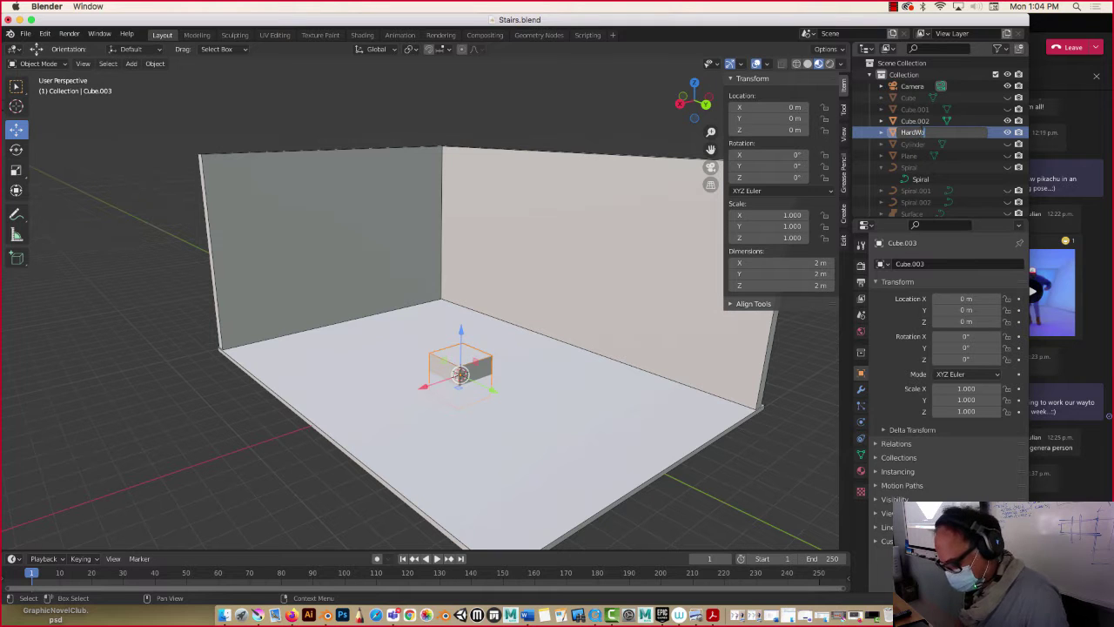
{"action": "type", "text": "ood"}
{"action": "key", "text": "Return"}
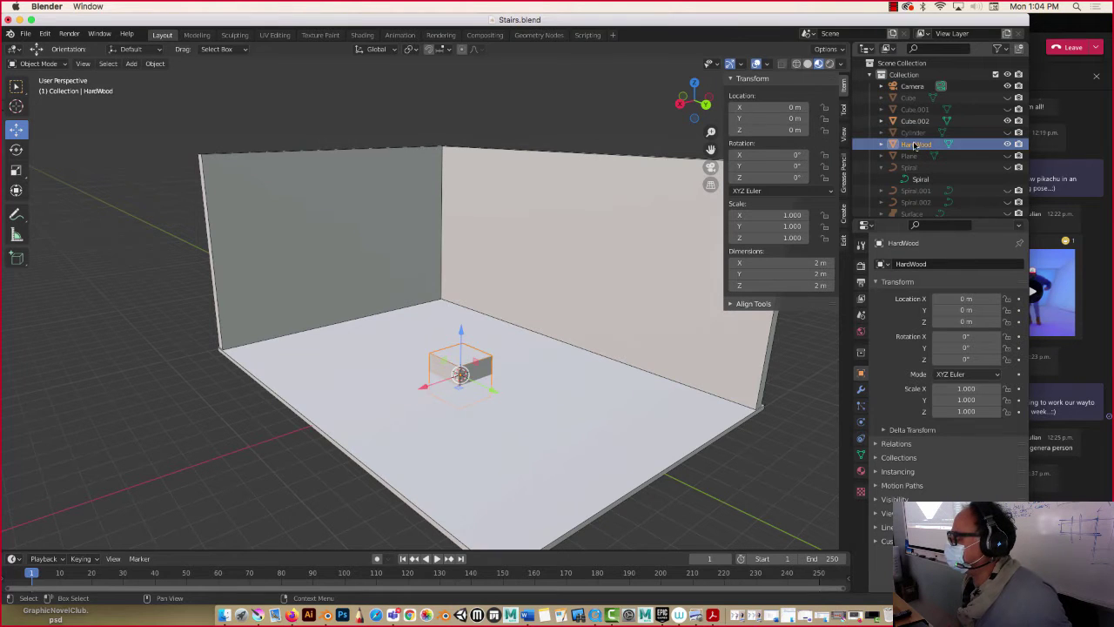
Step: Try renaming the floor slab Cube.002 to HardWood, and undo the rename
{"action": "scroll", "coordinate": [940, 138], "scroll_direction": "down", "scroll_amount": 1}
{"action": "double_click", "coordinate": [916, 130]}
{"action": "key", "text": "Escape"}
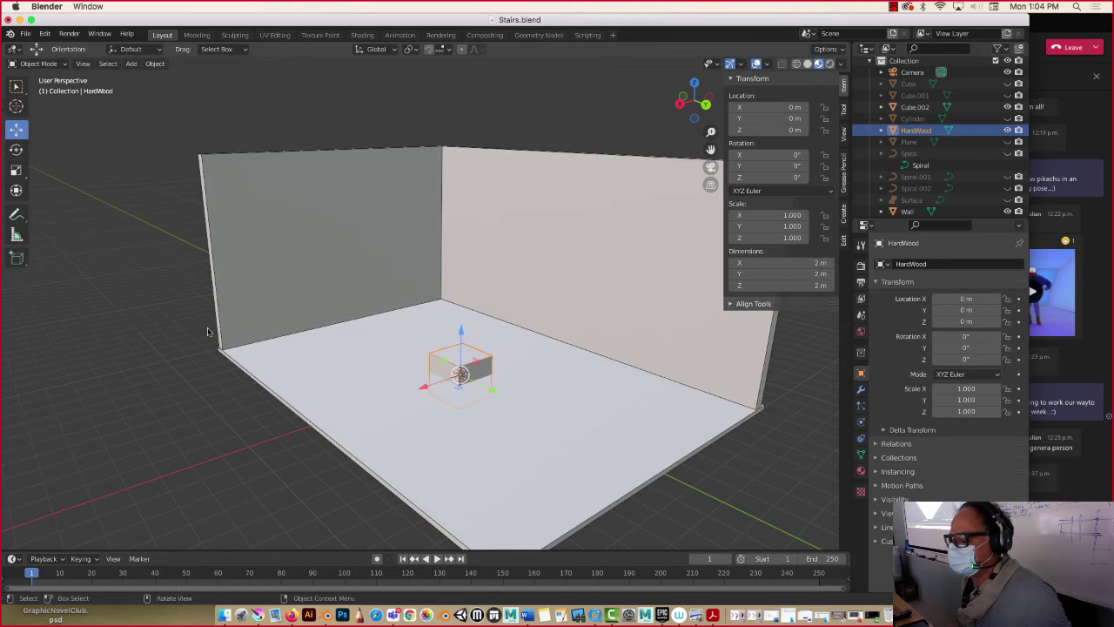
{"action": "left_click", "coordinate": [442, 362]}
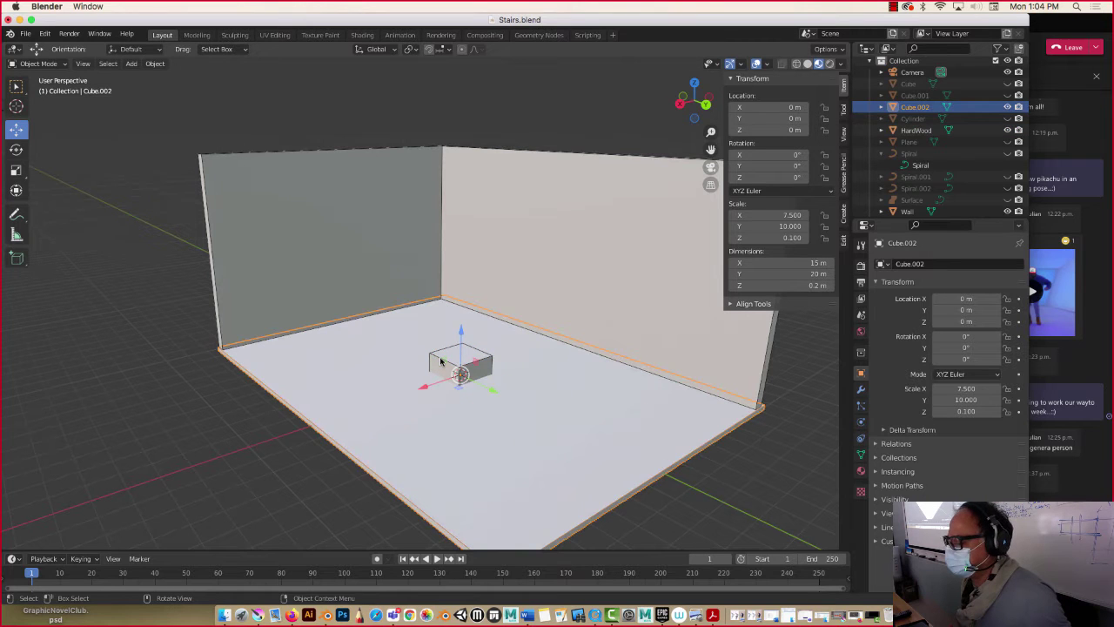
{"action": "scroll", "coordinate": [916, 108], "scroll_direction": "up", "scroll_amount": 1}
{"action": "double_click", "coordinate": [915, 120]}
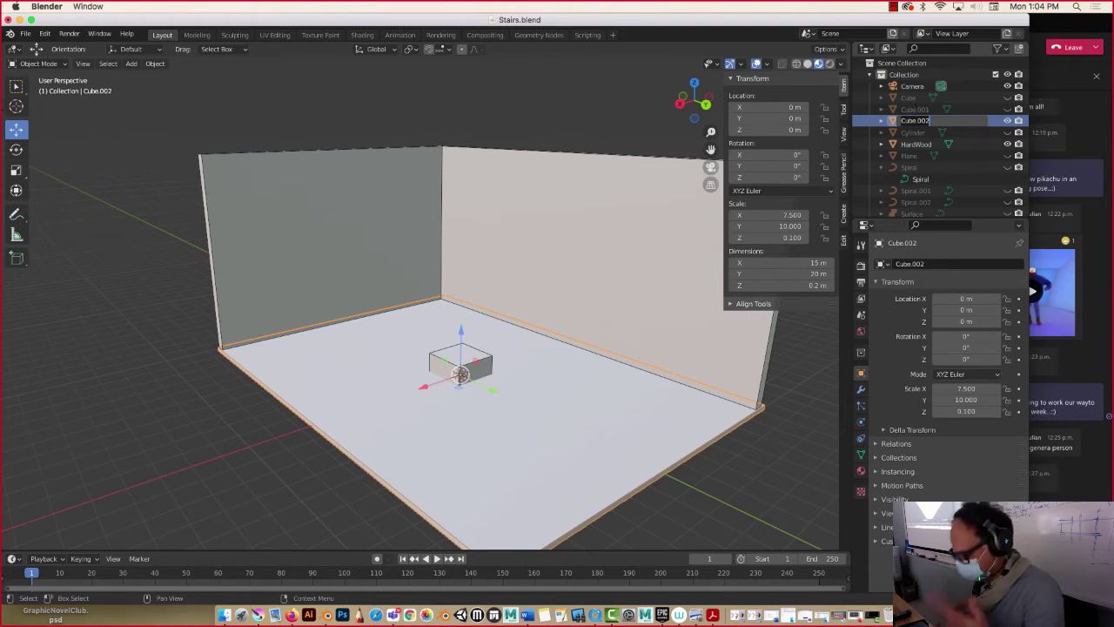
{"action": "type", "text": "HardWood"}
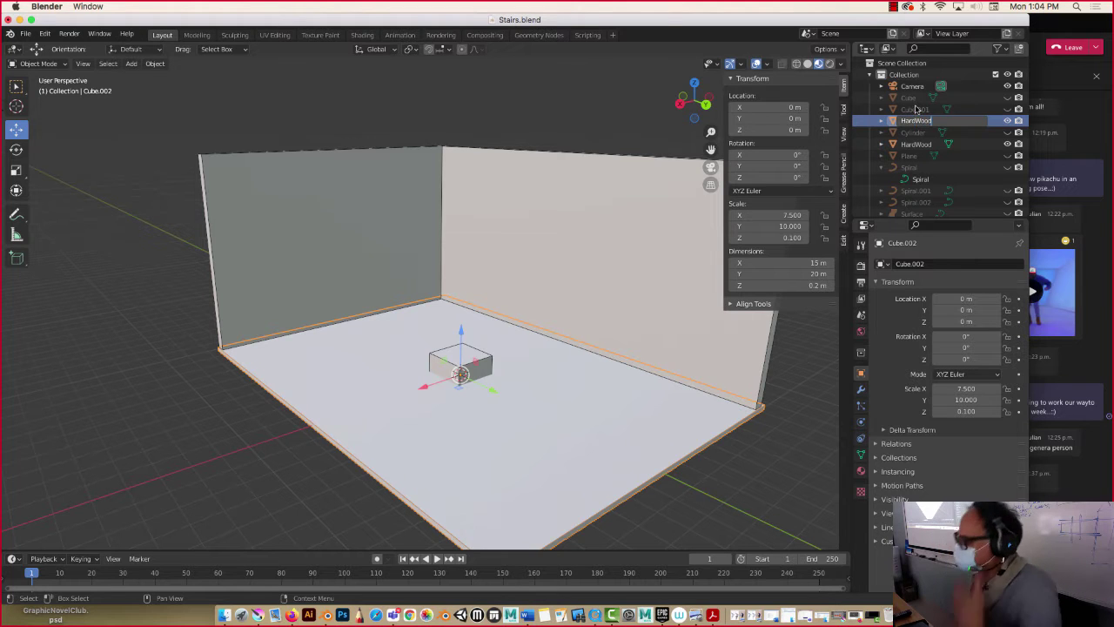
{"action": "key", "text": "Return"}
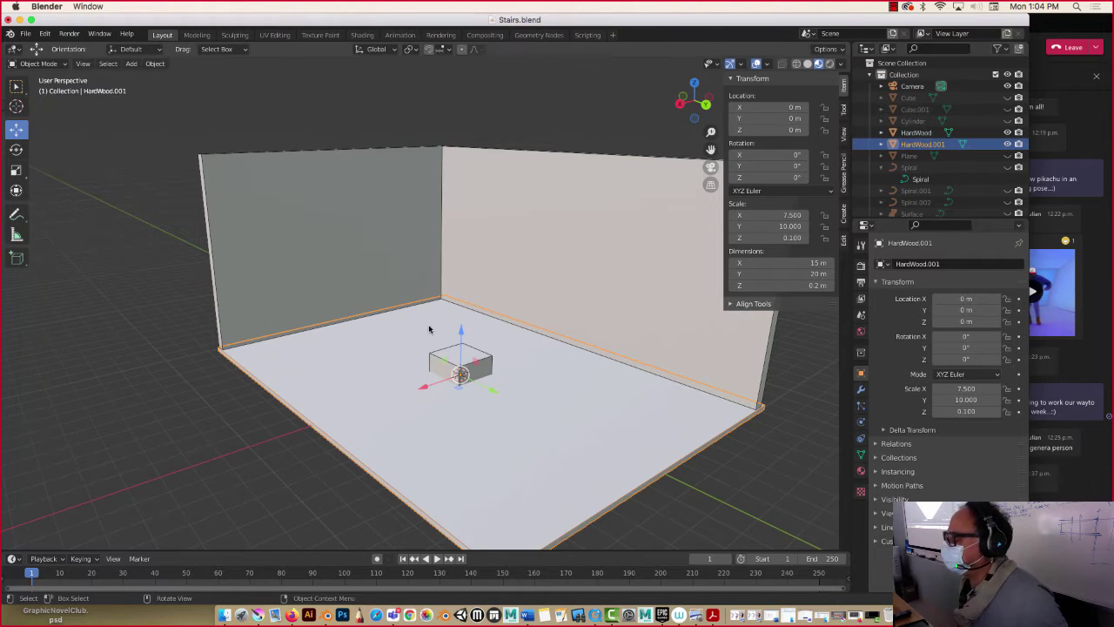
{"action": "key", "text": "super+z"}
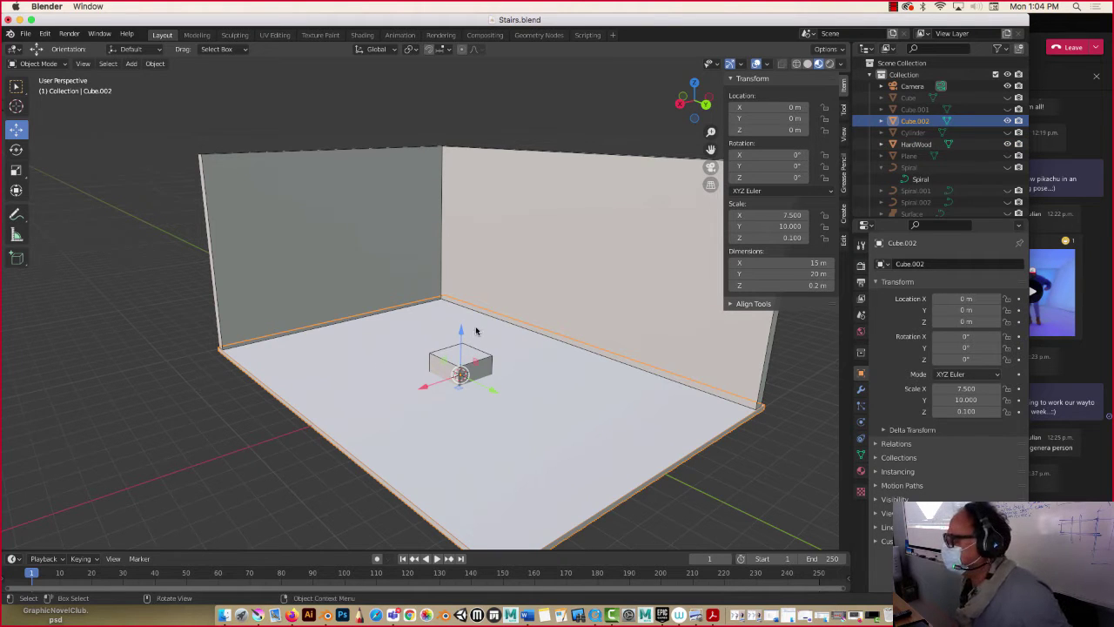
Step: Raise the HardWood cube to about 1.13 m in Z and flatten it to about 0.28 m thick
{"action": "left_click", "coordinate": [436, 357]}
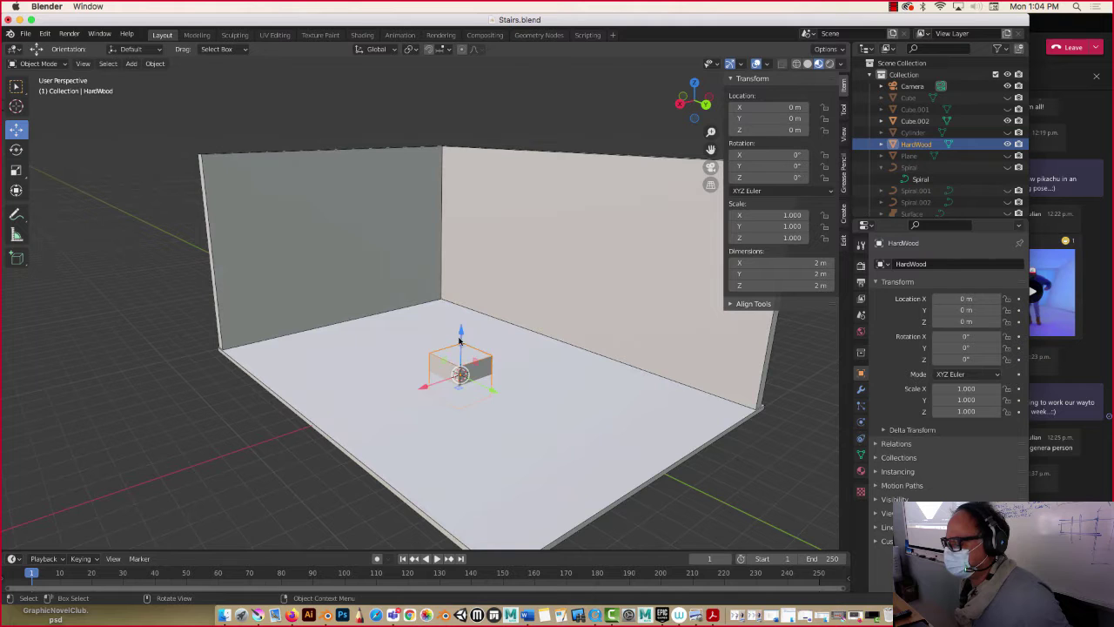
{"action": "left_click_drag", "start_coordinate": [461, 336], "coordinate": [454, 314]}
{"action": "scroll", "coordinate": [454, 316], "scroll_direction": "up", "scroll_amount": 3}
{"action": "scroll", "coordinate": [454, 316], "scroll_direction": "down", "scroll_amount": 4}
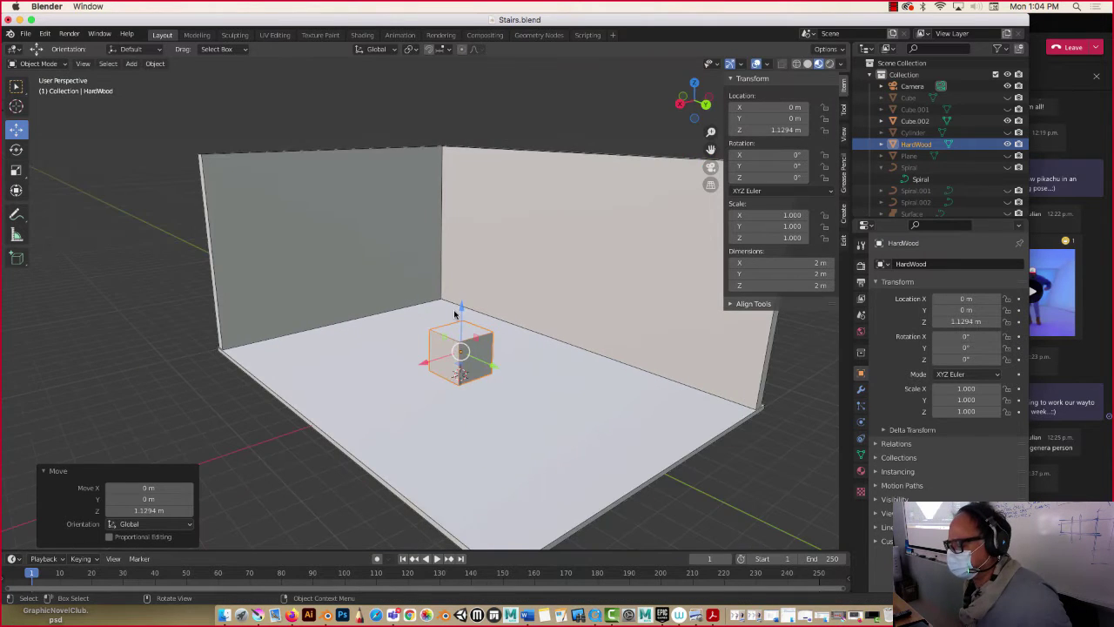
{"action": "key", "text": "s"}
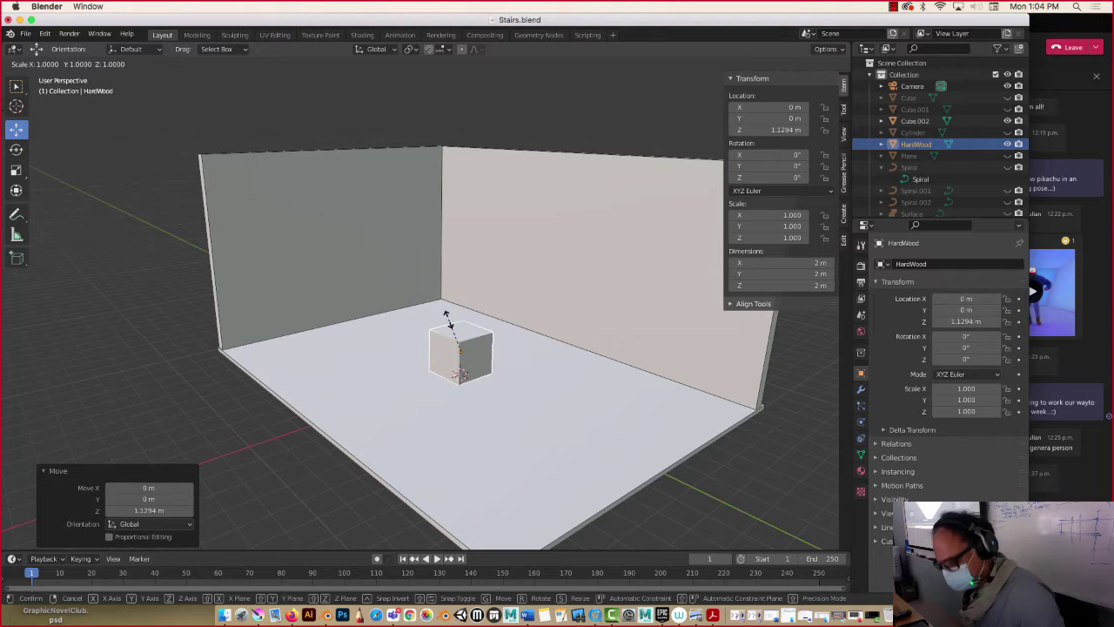
{"action": "key", "text": "z"}
{"action": "left_click", "coordinate": [456, 346]}
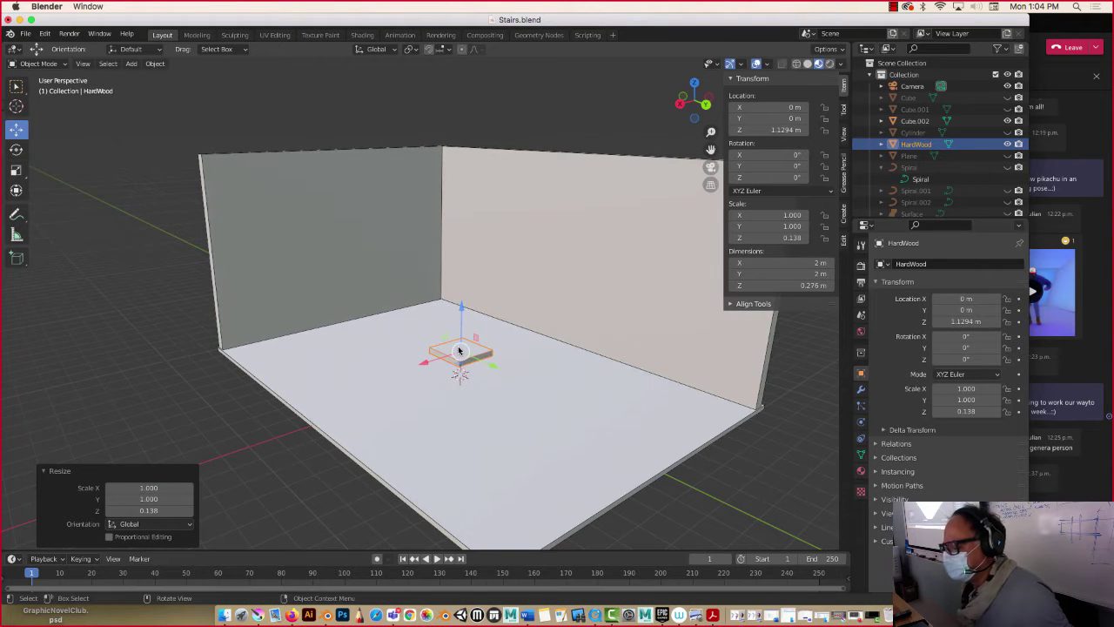
Step: Scale the HardWood piece into a plank about 9.98 m long in Y and 1.25 m wide in X
{"action": "key", "text": "s"}
{"action": "key", "text": "y"}
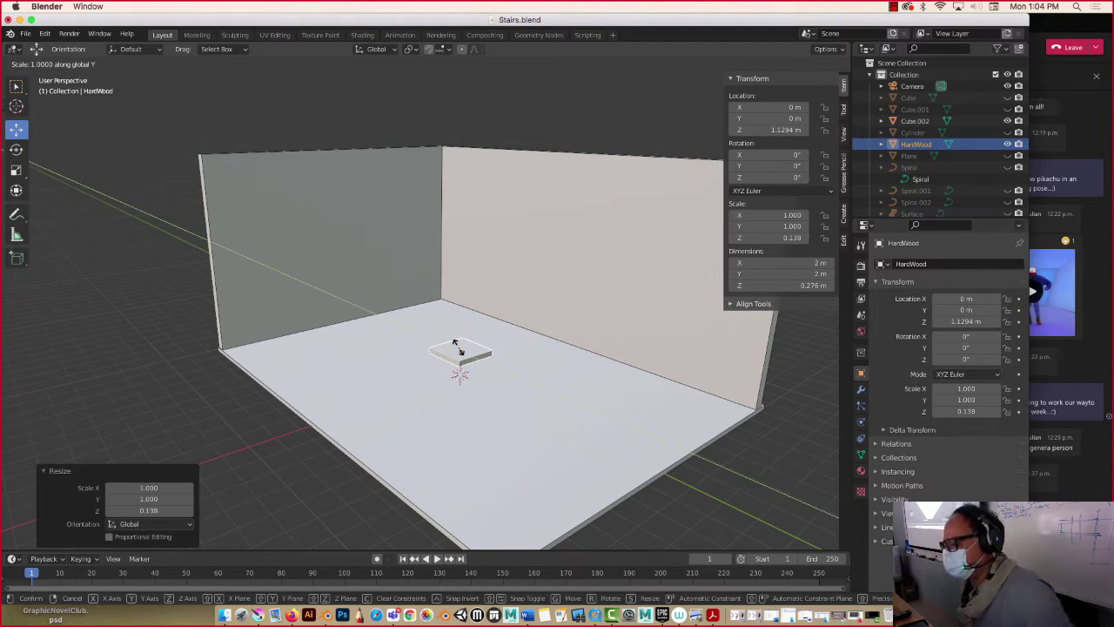
{"action": "left_click", "coordinate": [485, 349]}
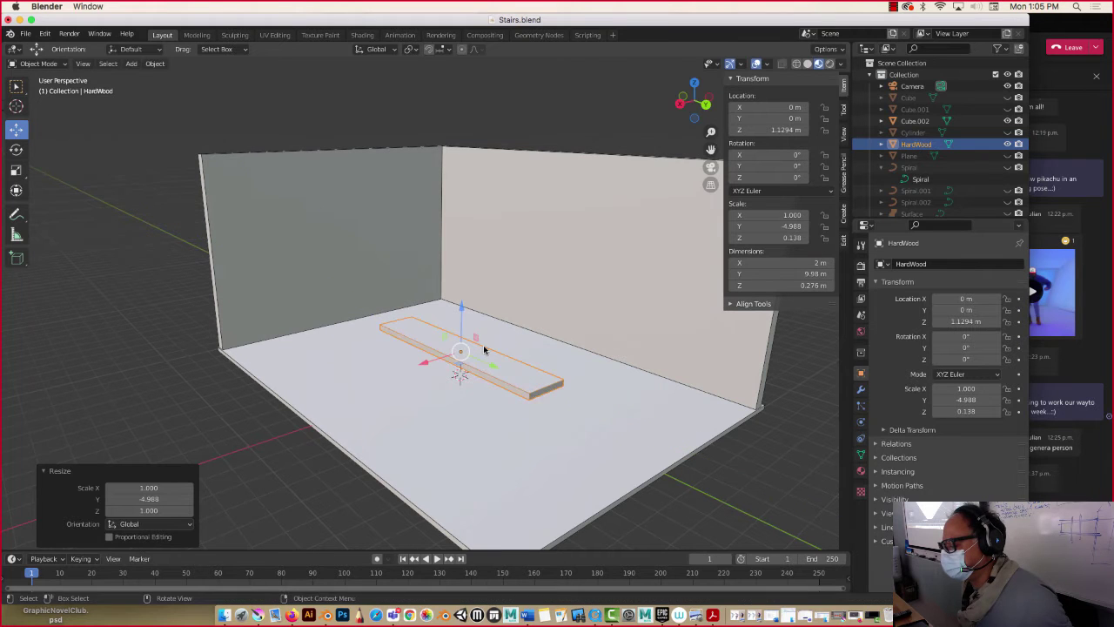
{"action": "key", "text": "s"}
{"action": "key", "text": "x"}
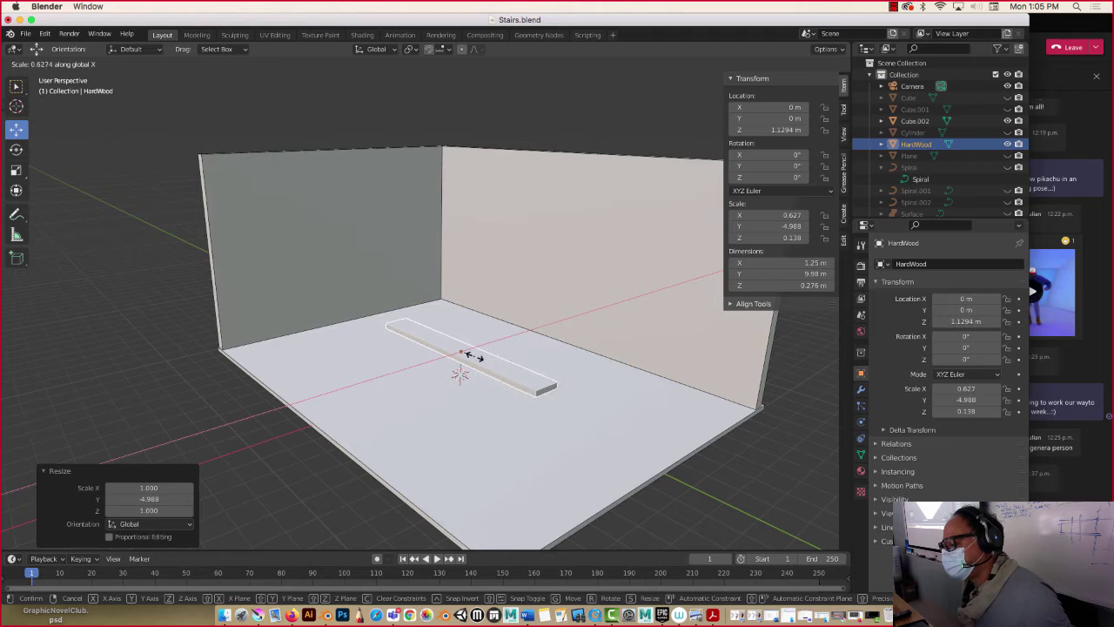
{"action": "left_click", "coordinate": [475, 357]}
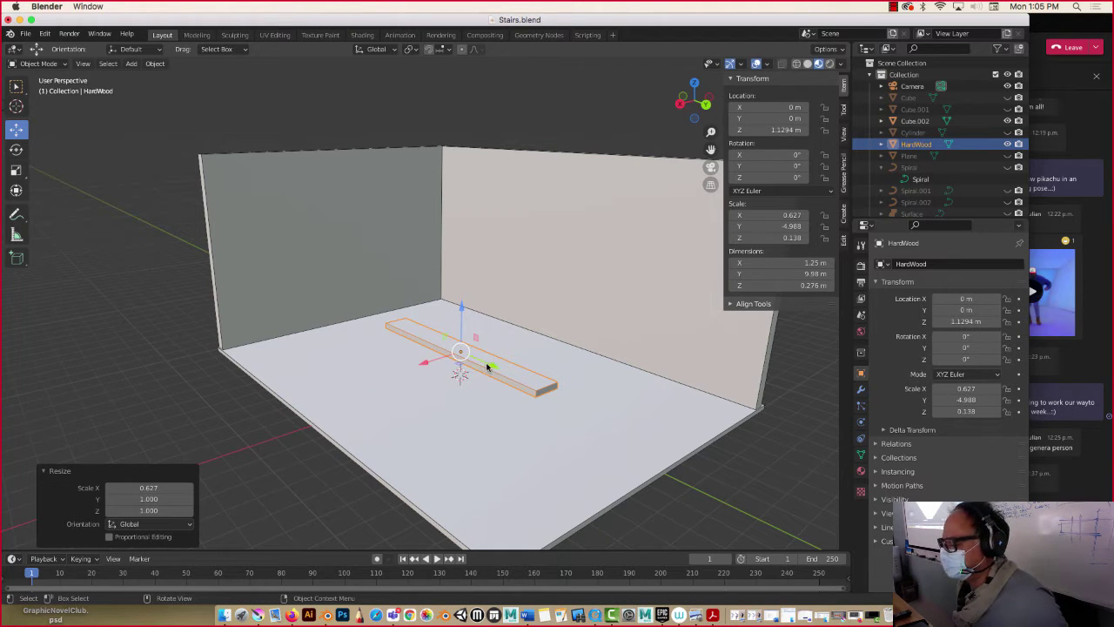
Step: Move the plank along Y to about -2.9 m and lower it to about 0.27 m in Z, just above the floor
{"action": "key", "text": "g"}
{"action": "key", "text": "y"}
{"action": "left_click", "coordinate": [420, 325]}
{"action": "middle_click_drag", "start_coordinate": [421, 326], "coordinate": [418, 350]}
{"action": "key", "text": "KP_1"}
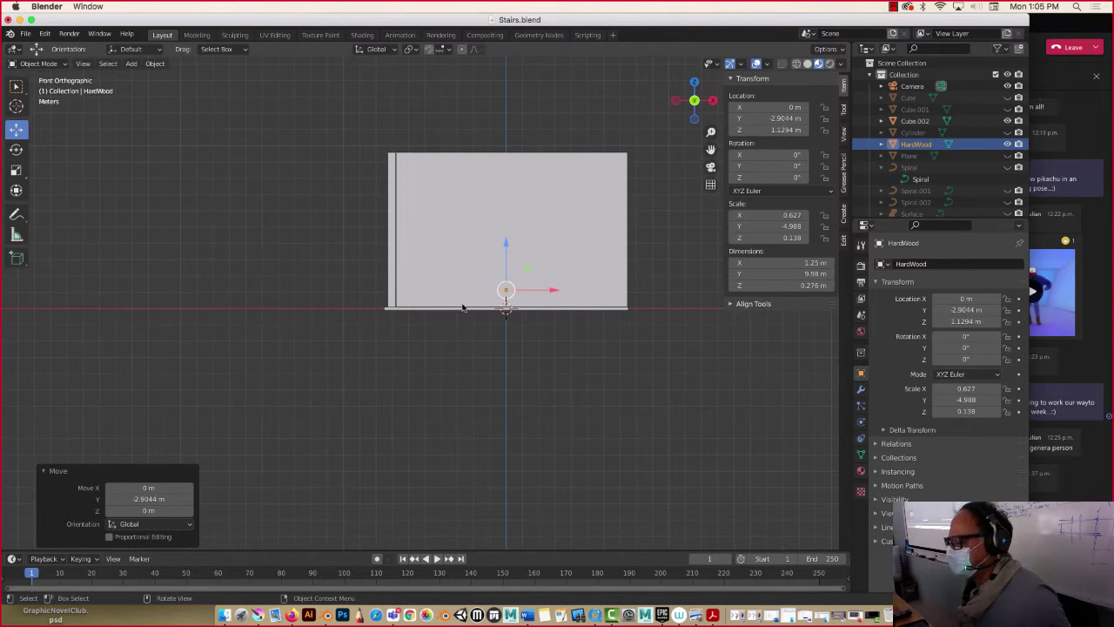
{"action": "key", "text": "KP_3"}
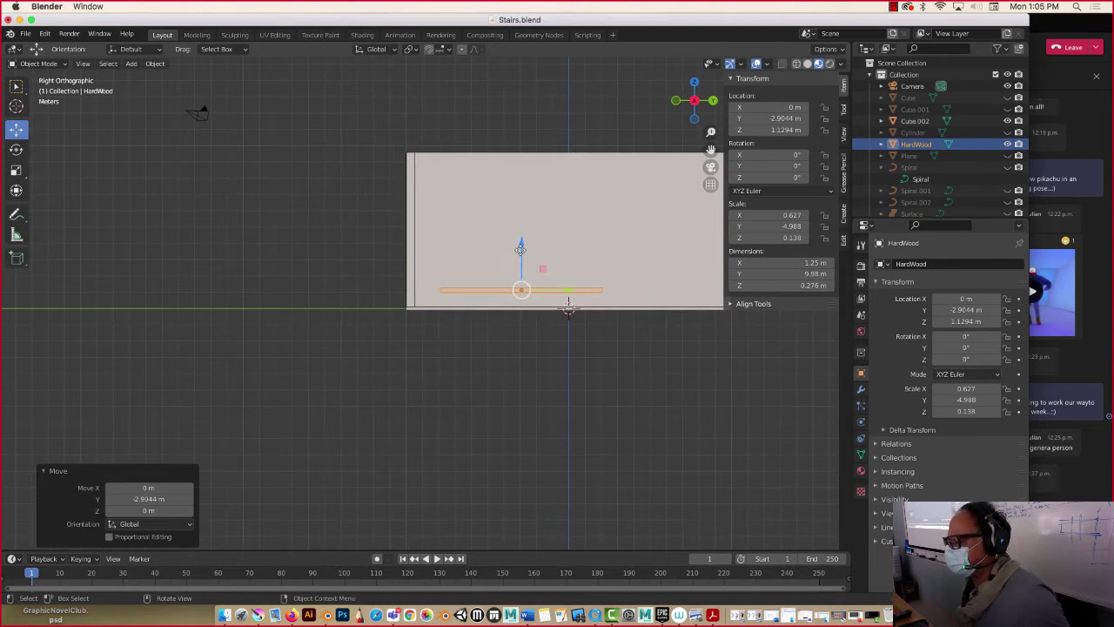
{"action": "key", "text": "g"}
{"action": "key", "text": "z"}
{"action": "left_click", "coordinate": [519, 261]}
{"action": "middle_click_drag", "start_coordinate": [519, 261], "coordinate": [392, 282]}
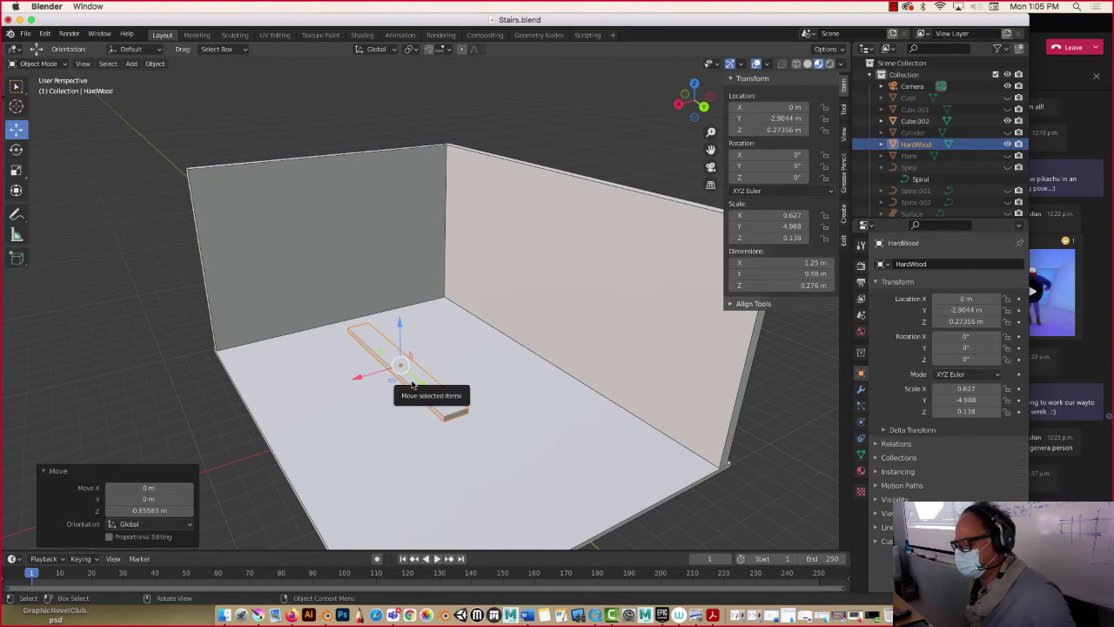
Step: Duplicate the plank and place the copy about 10.18 m further along Y, end to end with the original
{"action": "key", "text": "shift+d"}
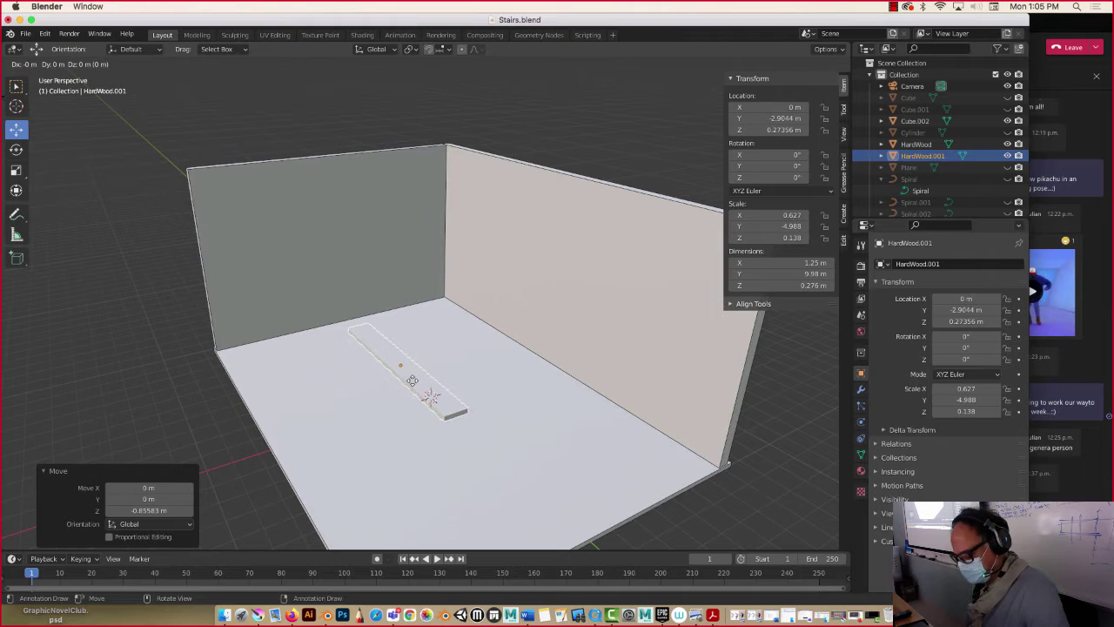
{"action": "key", "text": "y"}
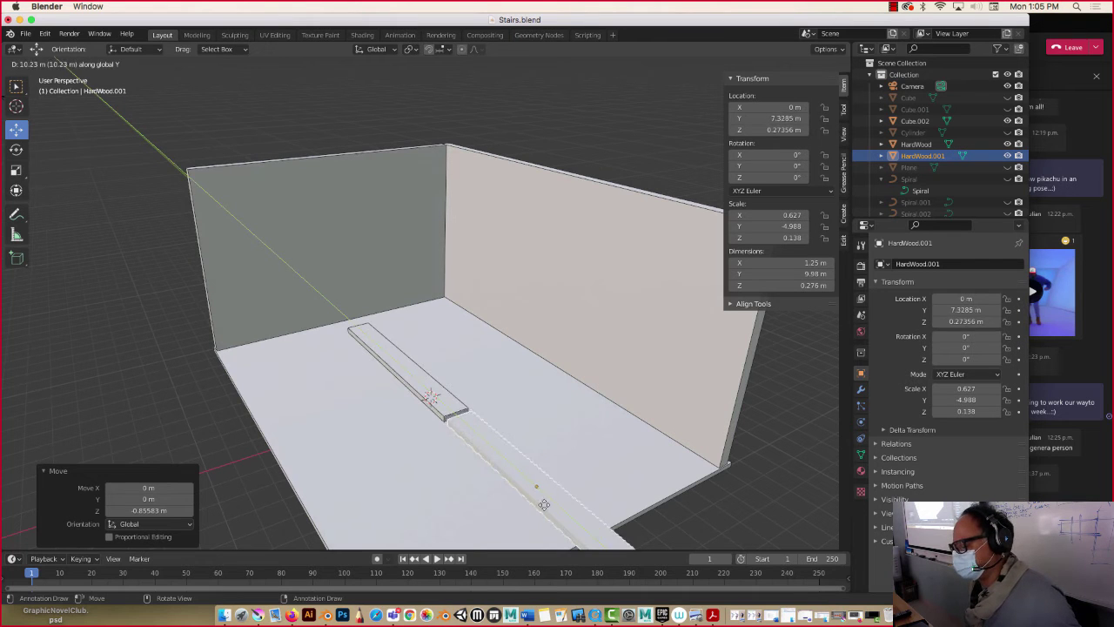
{"action": "left_click", "coordinate": [544, 504]}
{"action": "scroll", "coordinate": [505, 470], "scroll_direction": "down", "scroll_amount": 4}
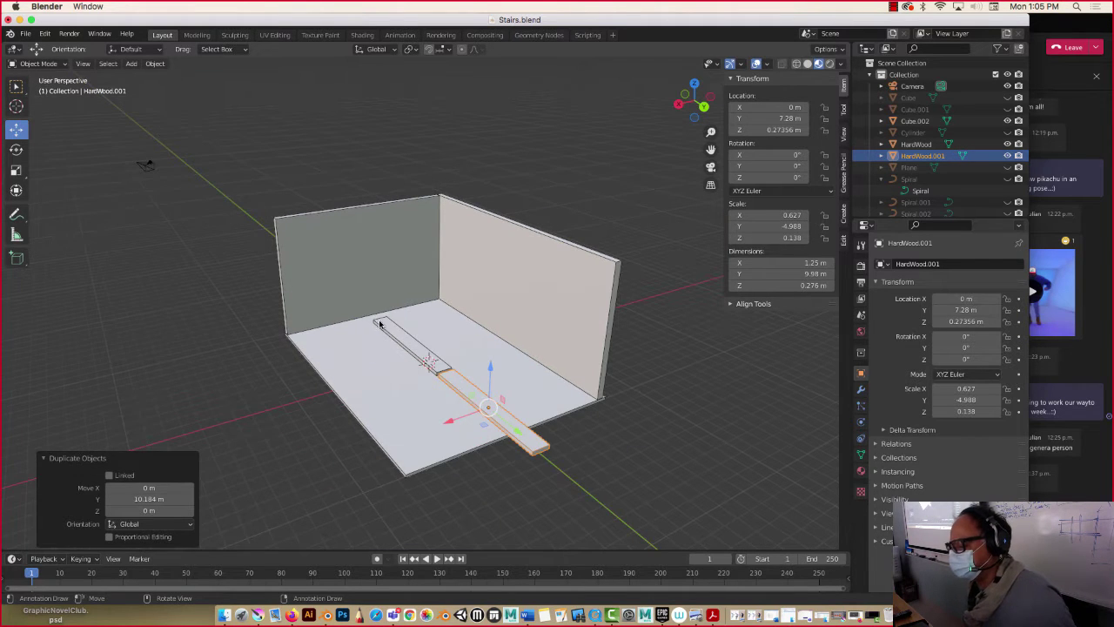
Step: Move both planks together about -1.55 m in Y and -5.01 m in X, forming a row beside the long wall
{"action": "left_click", "coordinate": [379, 324], "text": "shift"}
{"action": "key", "text": "g"}
{"action": "key", "text": "y"}
{"action": "left_click", "coordinate": [454, 389]}
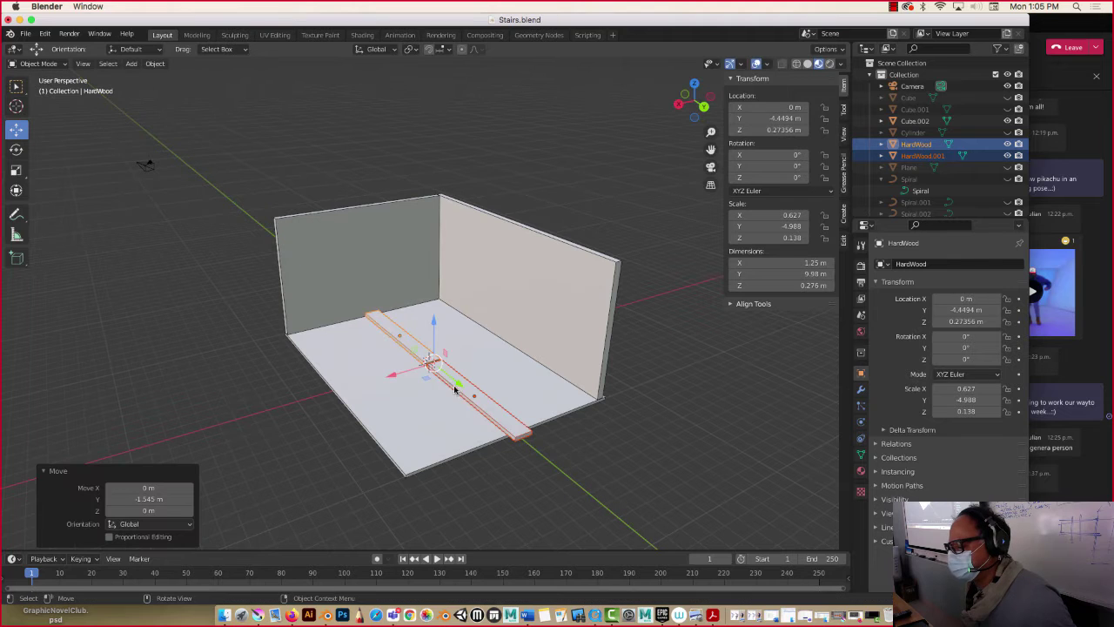
{"action": "key", "text": "g"}
{"action": "key", "text": "x"}
{"action": "left_click", "coordinate": [483, 367]}
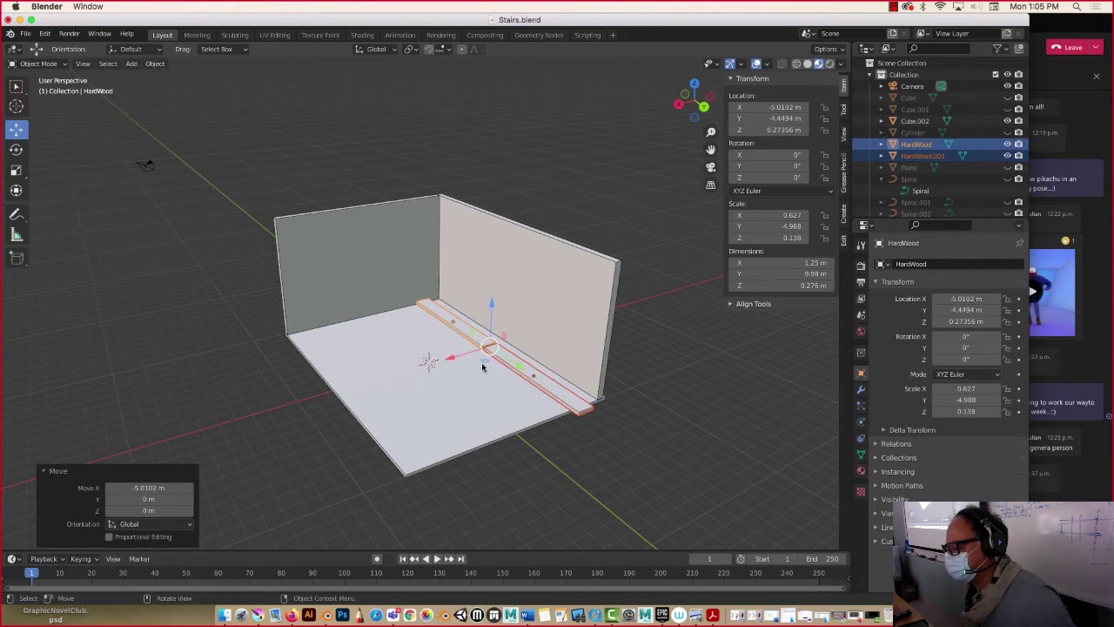
Step: Duplicate the HardWood.001 plank and place the copy beside the first row at about X -3.66 m and Y -2.85 m
{"action": "left_click", "coordinate": [516, 369]}
{"action": "key", "text": "shift+d"}
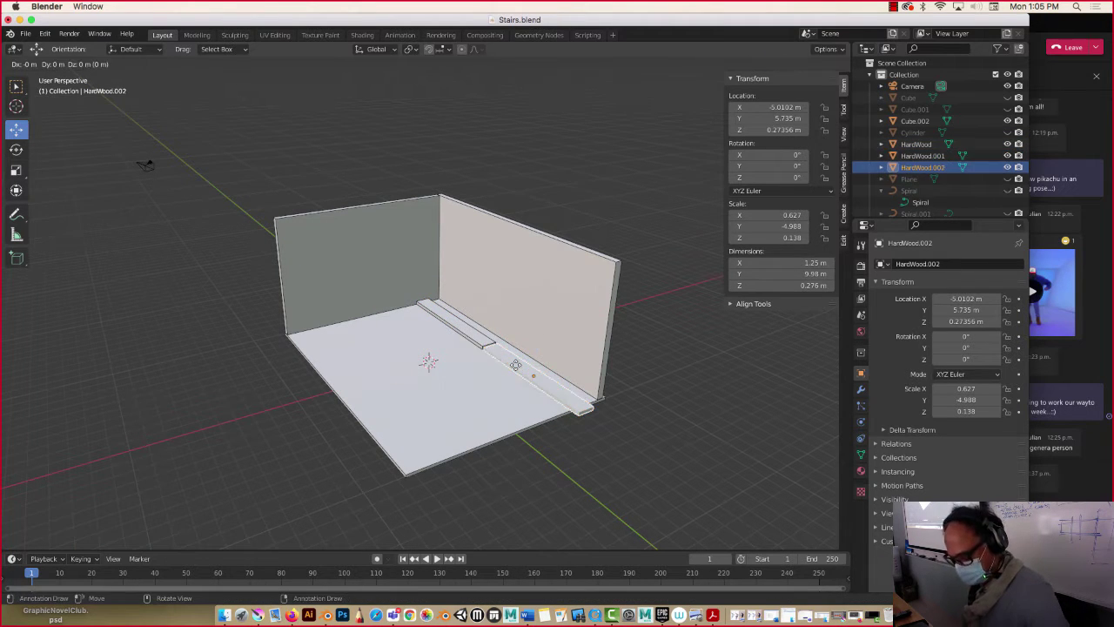
{"action": "key", "text": "x"}
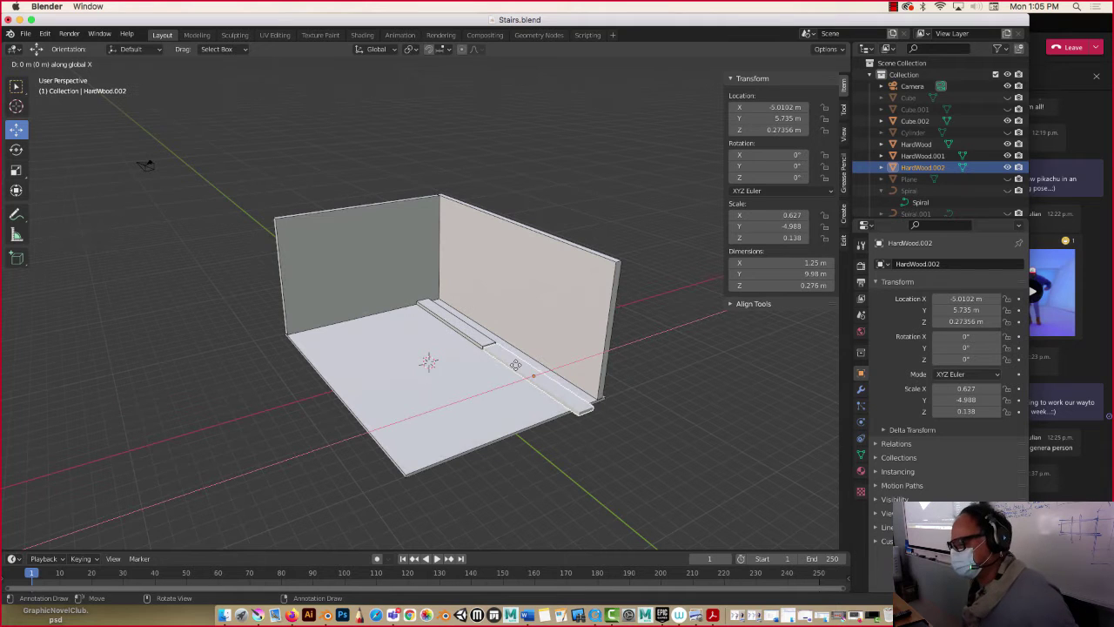
{"action": "left_click", "coordinate": [499, 381]}
{"action": "key", "text": "g"}
{"action": "key", "text": "y"}
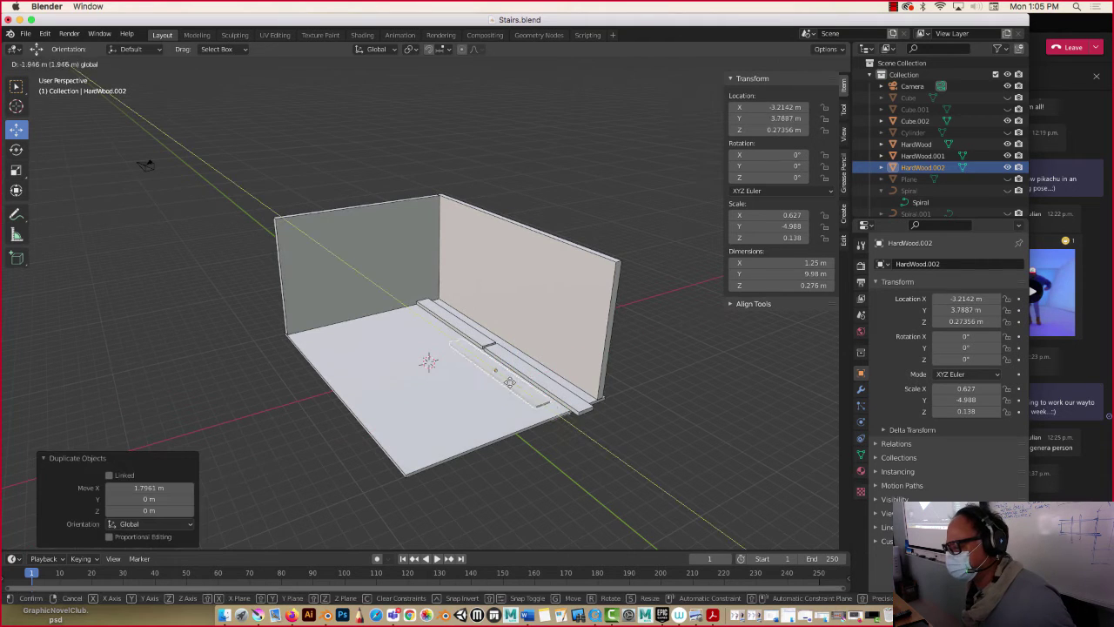
{"action": "left_click", "coordinate": [464, 346]}
{"action": "left_click_drag", "start_coordinate": [418, 343], "coordinate": [450, 312]}
{"action": "scroll", "coordinate": [449, 311], "scroll_direction": "down", "scroll_amount": 1}
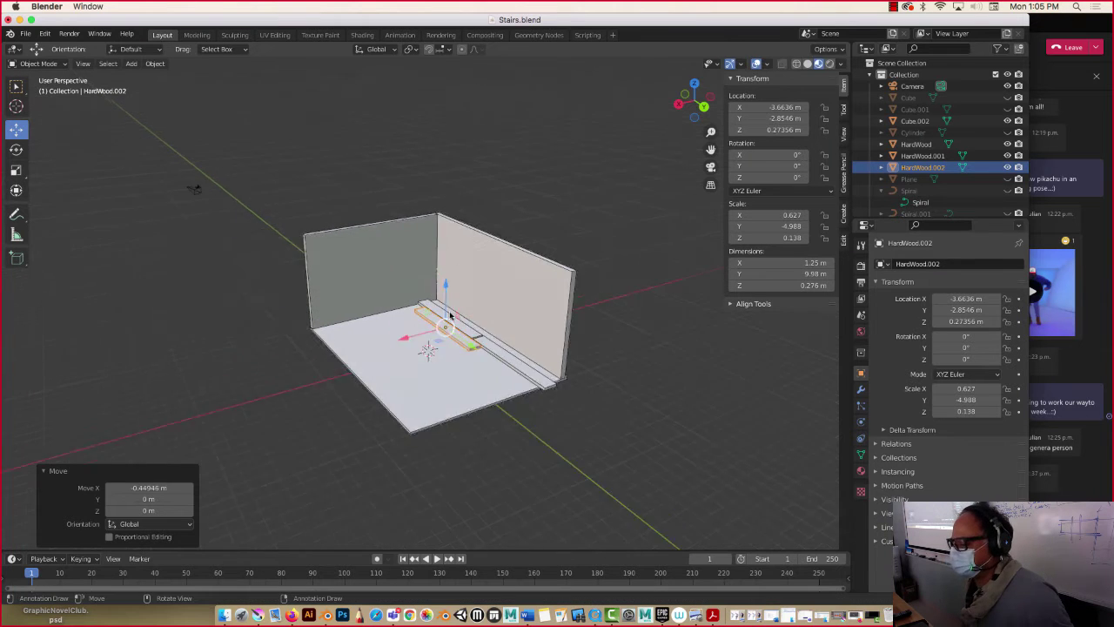
Step: Shorten the HardWood.002 plank to about 5.43 m in Y and shift it to about Y -6.7 m, towards the short wall
{"action": "scroll", "coordinate": [449, 312], "scroll_direction": "up", "scroll_amount": 5}
{"action": "middle_click_drag", "start_coordinate": [319, 448], "coordinate": [511, 392]}
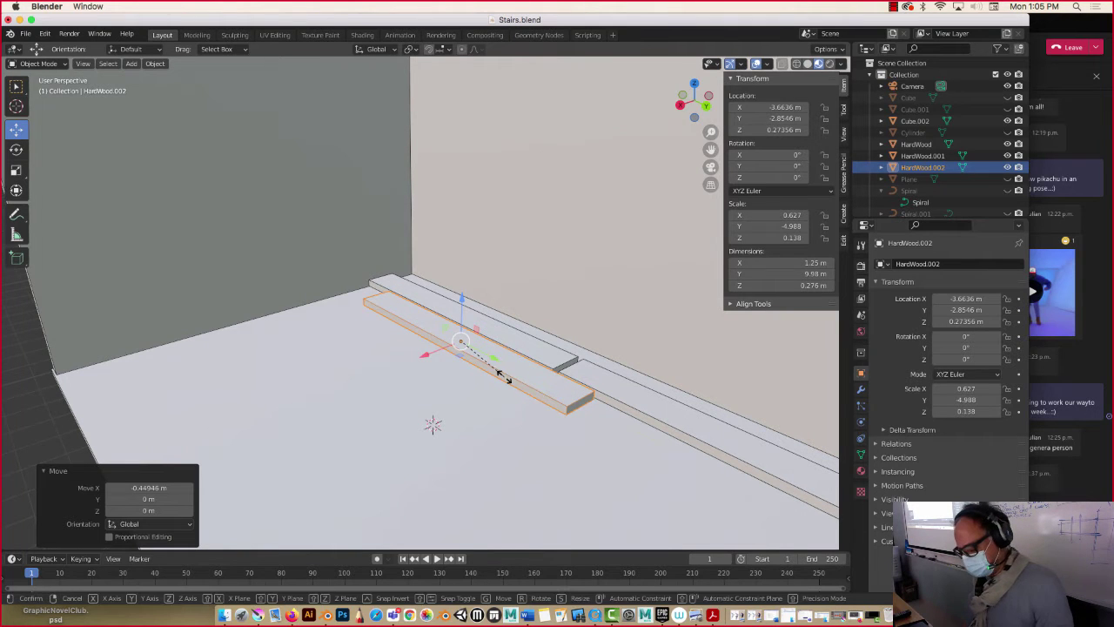
{"action": "key", "text": "s"}
{"action": "key", "text": "y"}
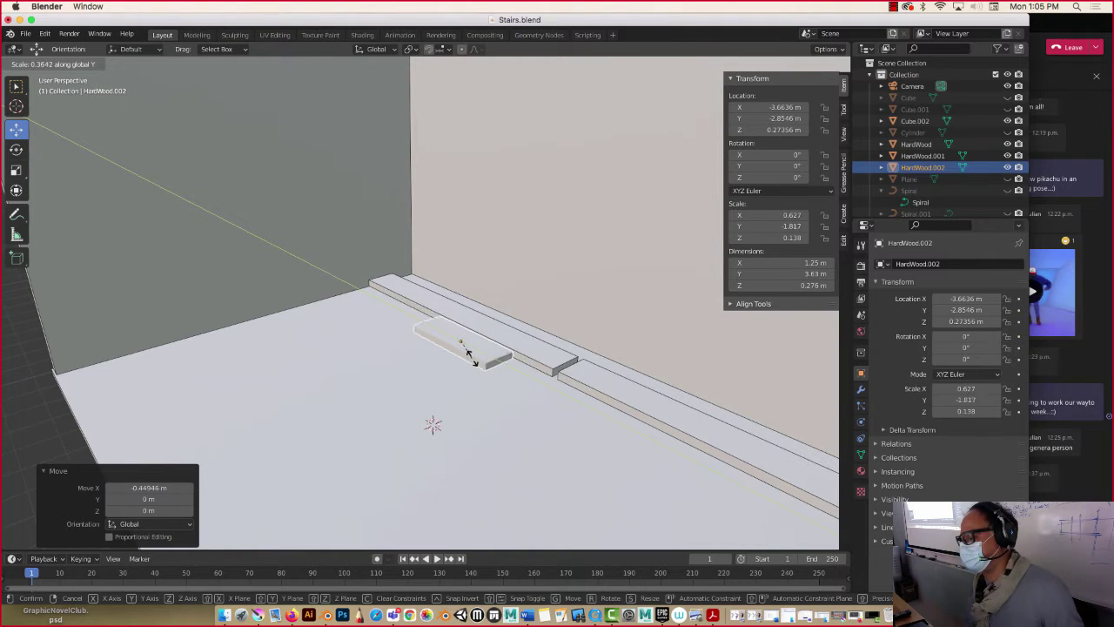
{"action": "left_click", "coordinate": [484, 366]}
{"action": "key", "text": "g"}
{"action": "key", "text": "y"}
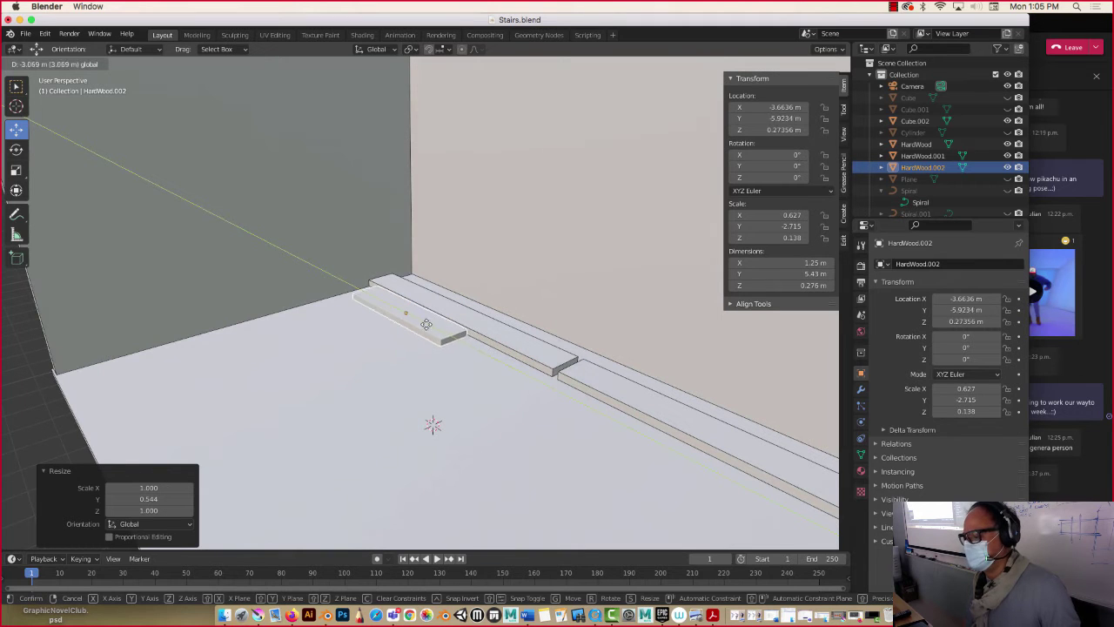
{"action": "left_click", "coordinate": [417, 323]}
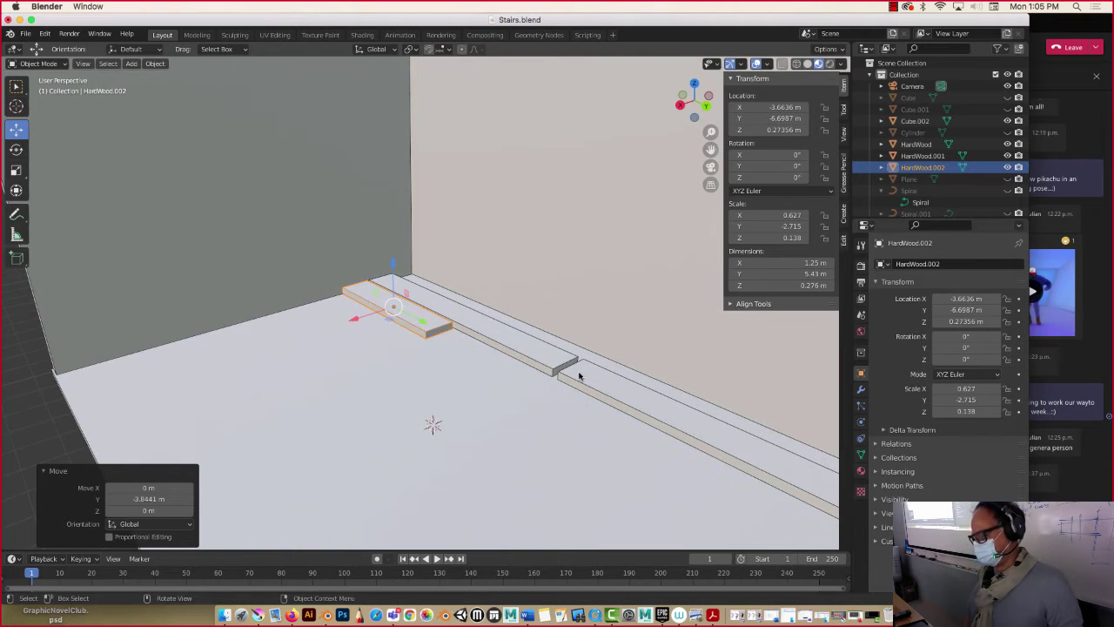
Step: Duplicate the HardWood.001 plank and place the copy against the short plank's end at about X -3.61 m and Y 1.16 m
{"action": "left_click", "coordinate": [579, 376]}
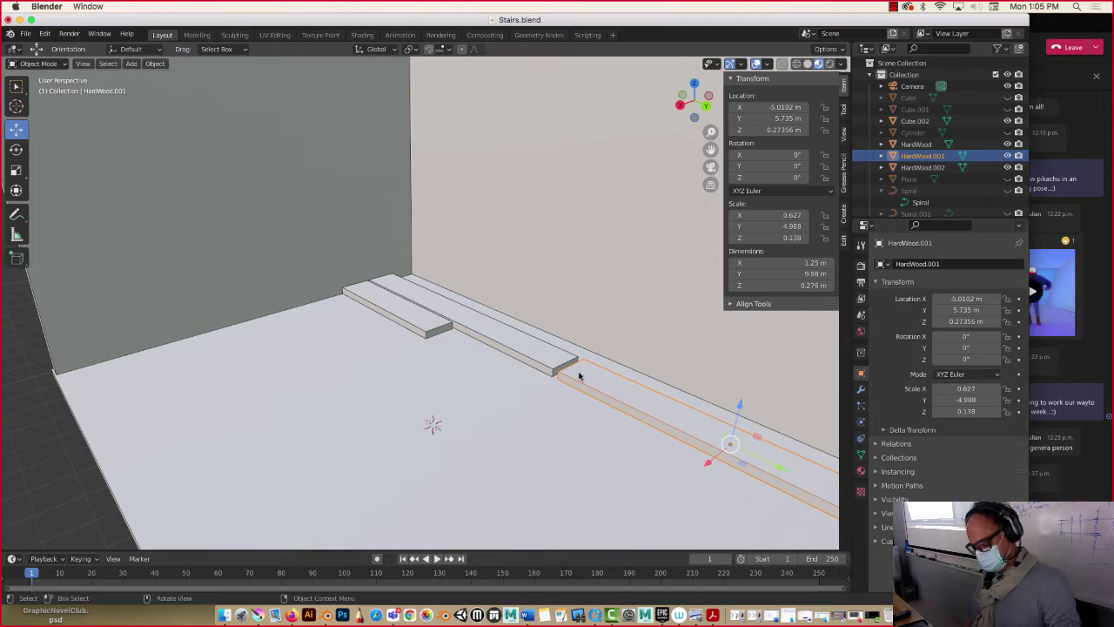
{"action": "key", "text": "shift+d"}
{"action": "key", "text": "x"}
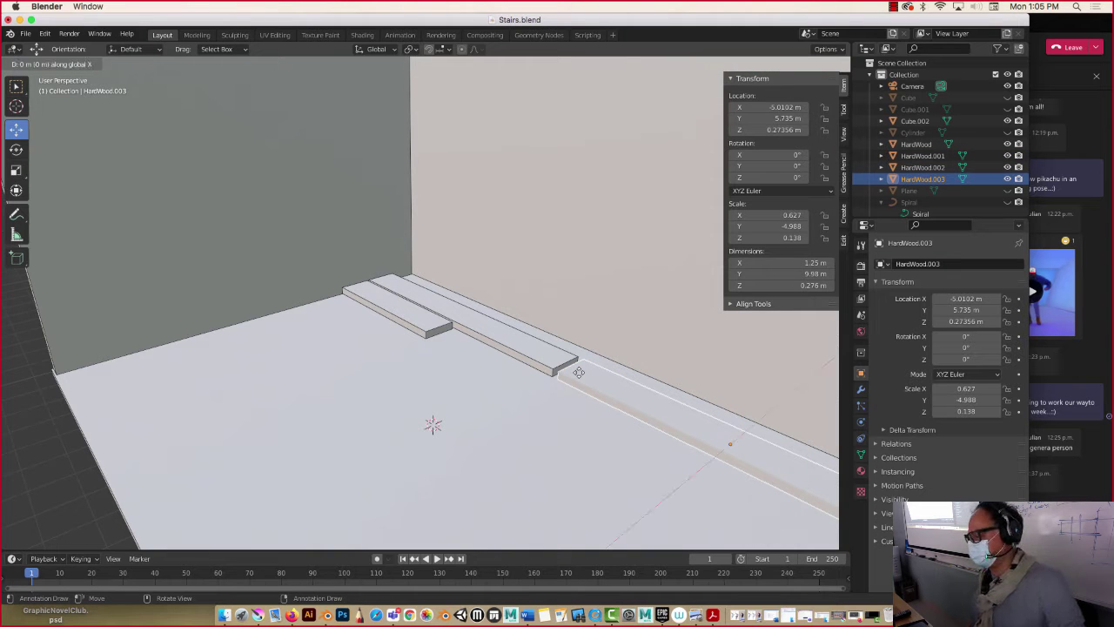
{"action": "left_click", "coordinate": [554, 403]}
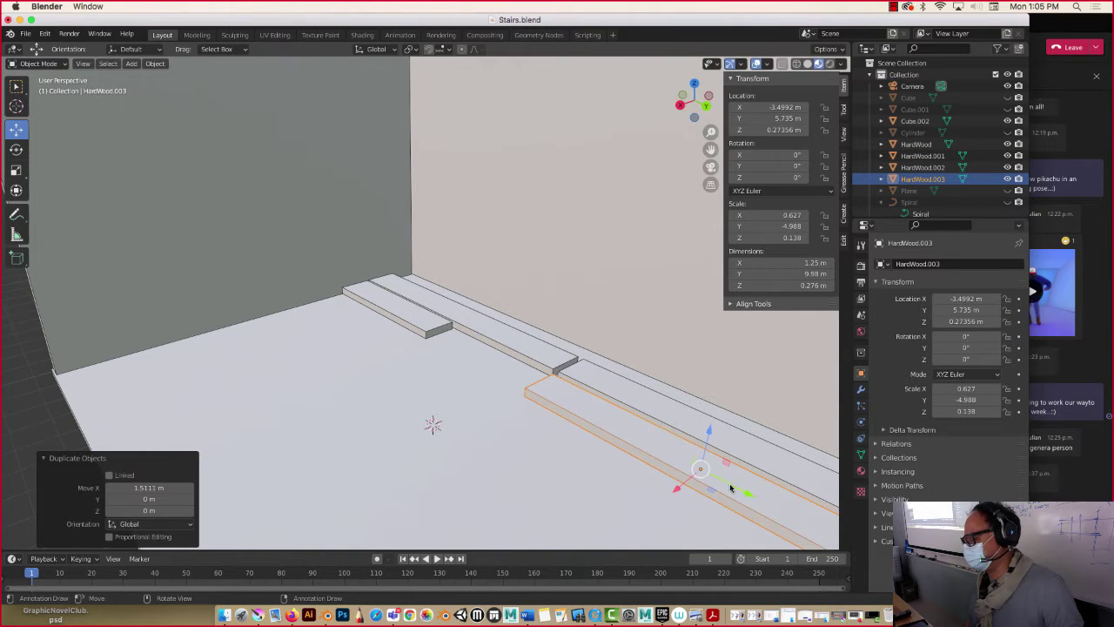
{"action": "key", "text": "g"}
{"action": "key", "text": "y"}
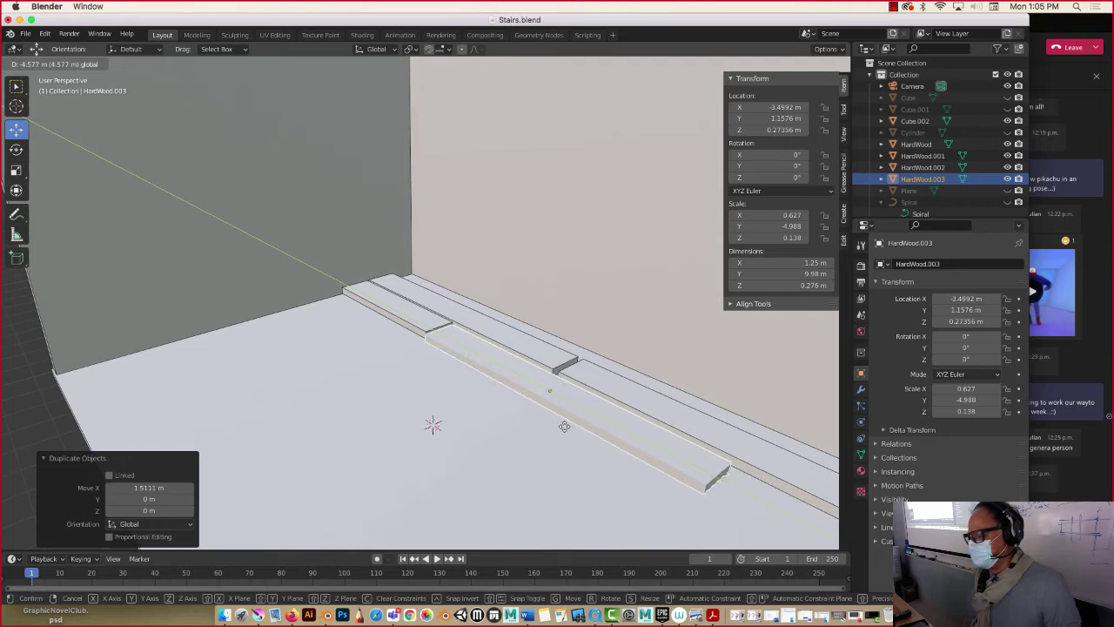
{"action": "left_click", "coordinate": [564, 426]}
{"action": "key", "text": "g"}
{"action": "key", "text": "x"}
{"action": "left_click", "coordinate": [520, 403]}
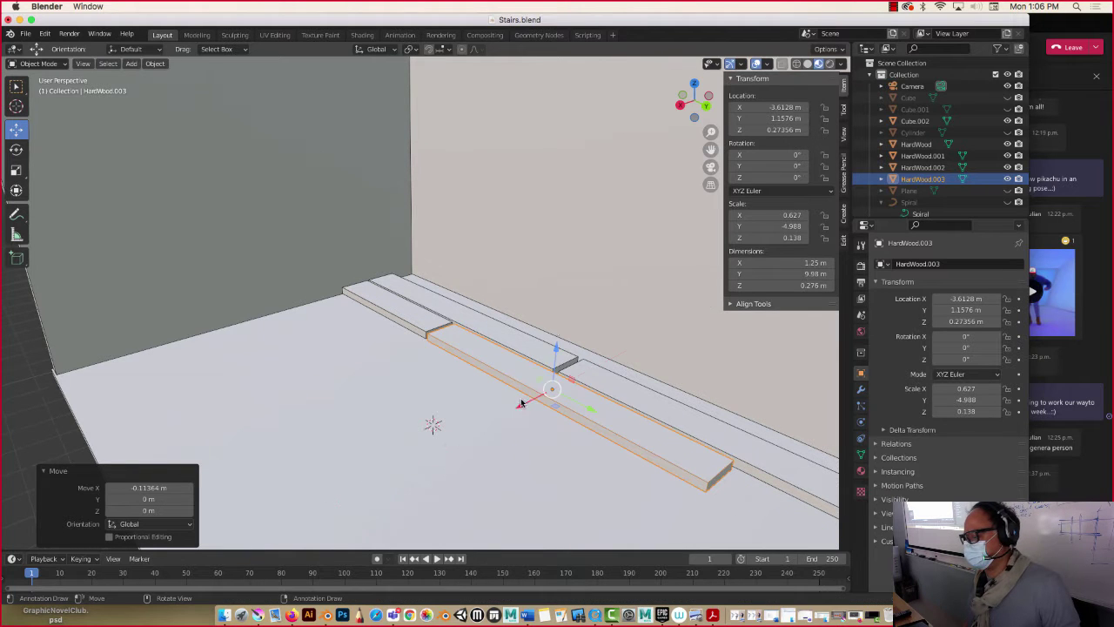
Step: Duplicate the first HardWood plank and move the copy to about X -3.75 m and Y 10.4 m in the outer row
{"action": "left_click", "coordinate": [518, 342]}
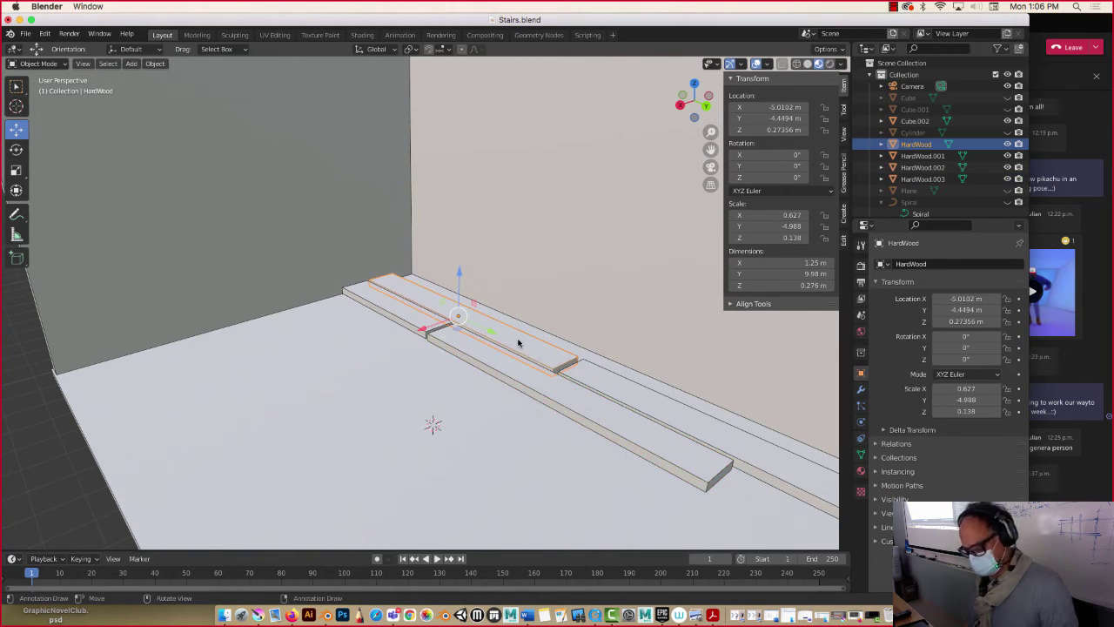
{"action": "key", "text": "shift+d"}
{"action": "key", "text": "x"}
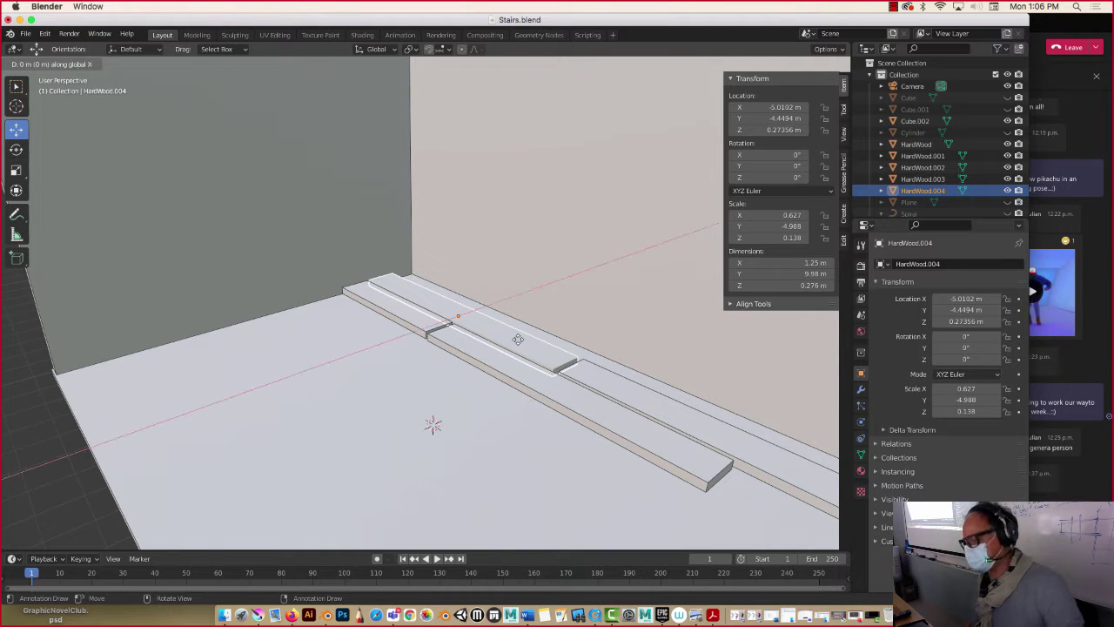
{"action": "left_click", "coordinate": [498, 366]}
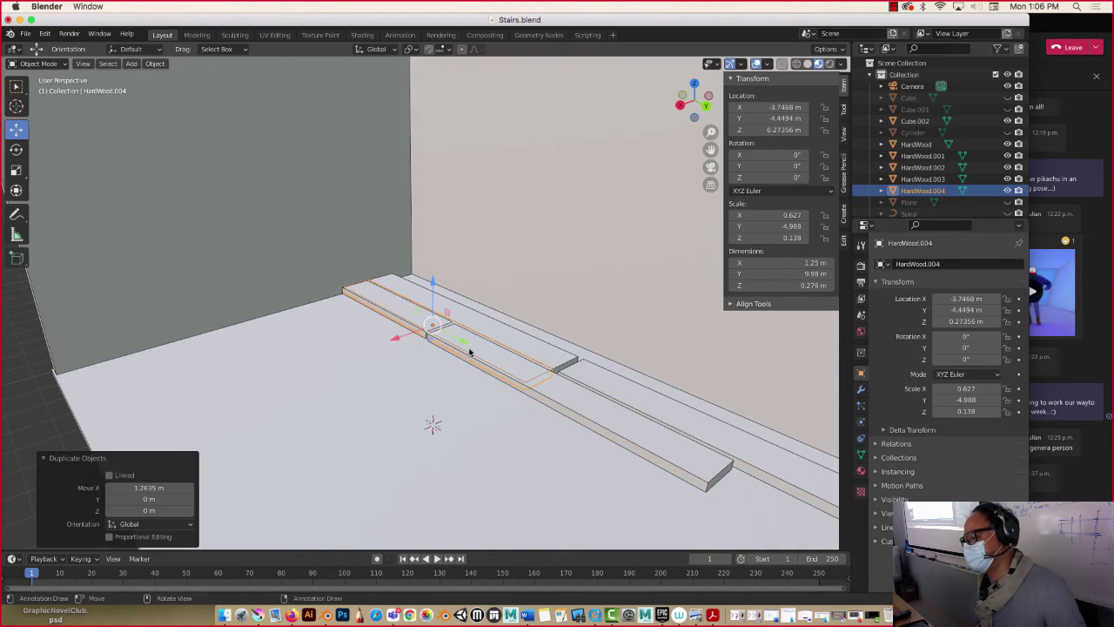
{"action": "key", "text": "g"}
{"action": "key", "text": "y"}
{"action": "left_click", "coordinate": [2, 290]}
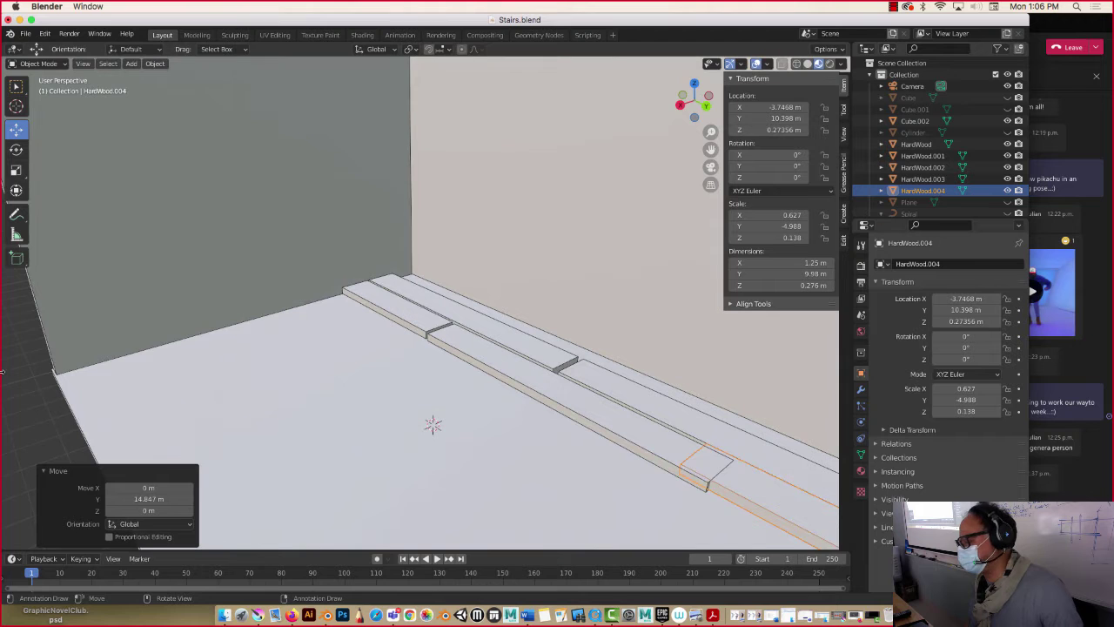
Step: Slide the HardWood.004 plank further along Y to about 11.27 m so it meets the end of the outer row
{"action": "scroll", "coordinate": [1, 290], "scroll_direction": "down", "scroll_amount": 2}
{"action": "scroll", "coordinate": [1, 290], "scroll_direction": "down", "scroll_amount": 1}
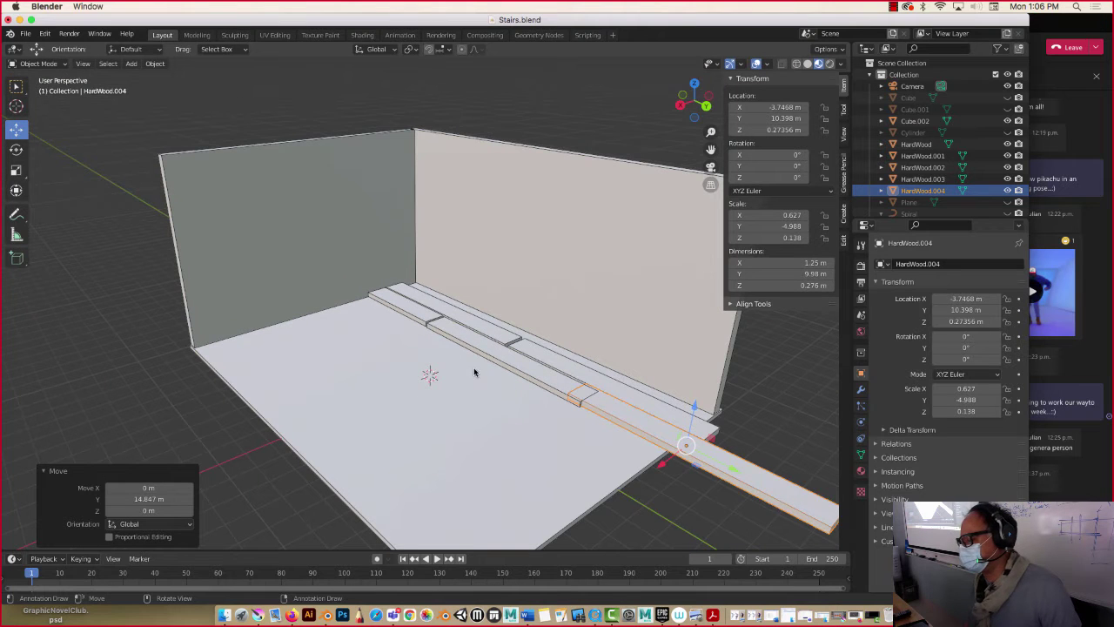
{"action": "key", "text": "g"}
{"action": "key", "text": "y"}
{"action": "left_click", "coordinate": [726, 469]}
{"action": "middle_click_drag", "start_coordinate": [446, 354], "coordinate": [393, 343]}
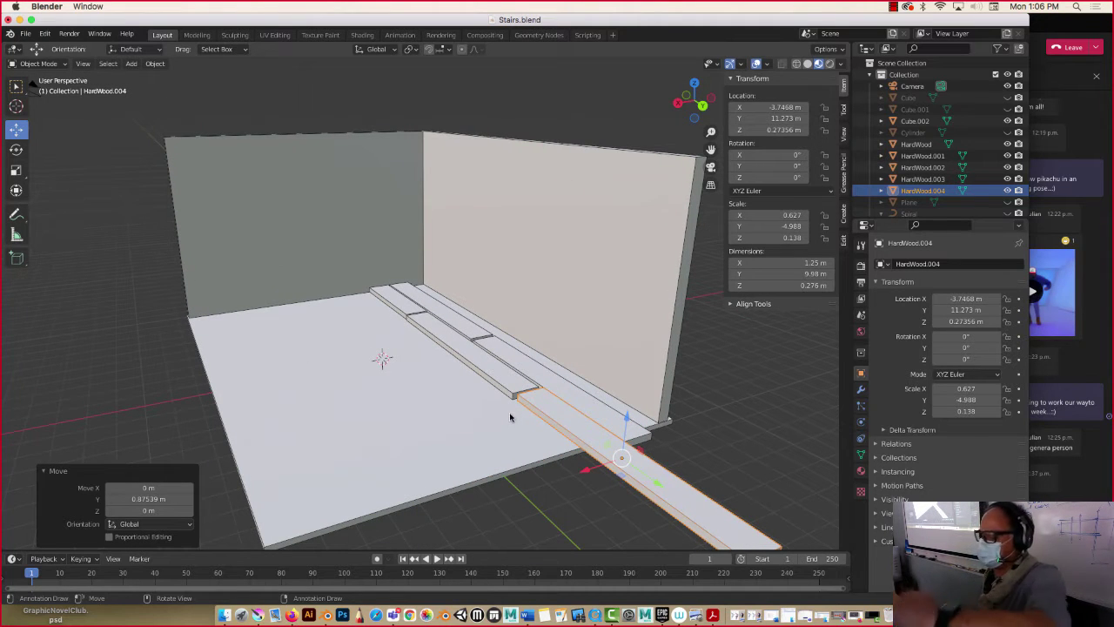
Step: Add a cube mesh to the scene and rename it fireplace
{"action": "middle_click_drag", "start_coordinate": [409, 359], "coordinate": [355, 336]}
{"action": "scroll", "coordinate": [353, 336], "scroll_direction": "up", "scroll_amount": 2}
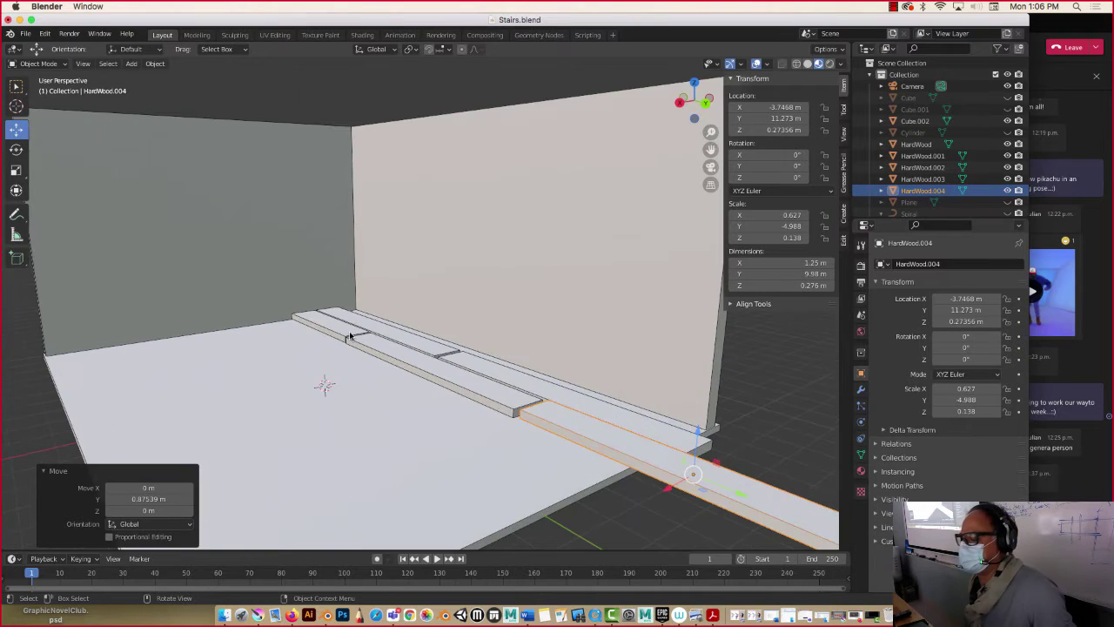
{"action": "scroll", "coordinate": [376, 320], "scroll_direction": "up", "scroll_amount": 4, "text": "shift"}
{"action": "mouse_move", "coordinate": [374, 319]}
{"action": "middle_mouse_down"}
{"action": "mouse_move", "coordinate": [371, 330]}
{"action": "mouse_move", "coordinate": [354, 322]}
{"action": "mouse_move", "coordinate": [364, 329]}
{"action": "middle_mouse_up"}
{"action": "scroll", "coordinate": [355, 322], "scroll_direction": "down", "scroll_amount": 3}
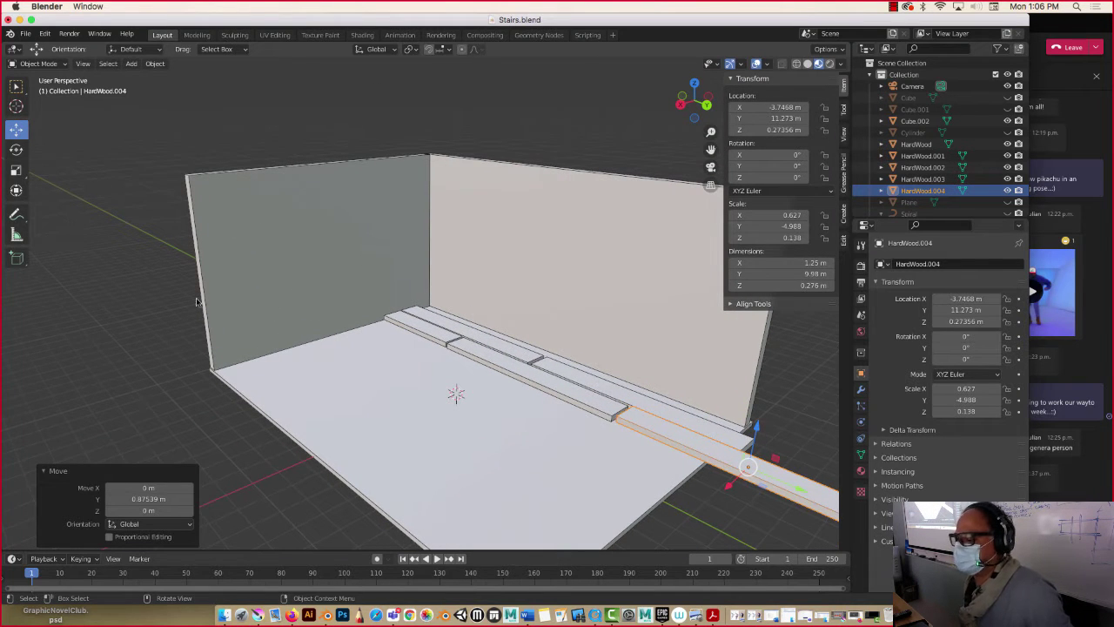
{"action": "left_click", "coordinate": [131, 64]}
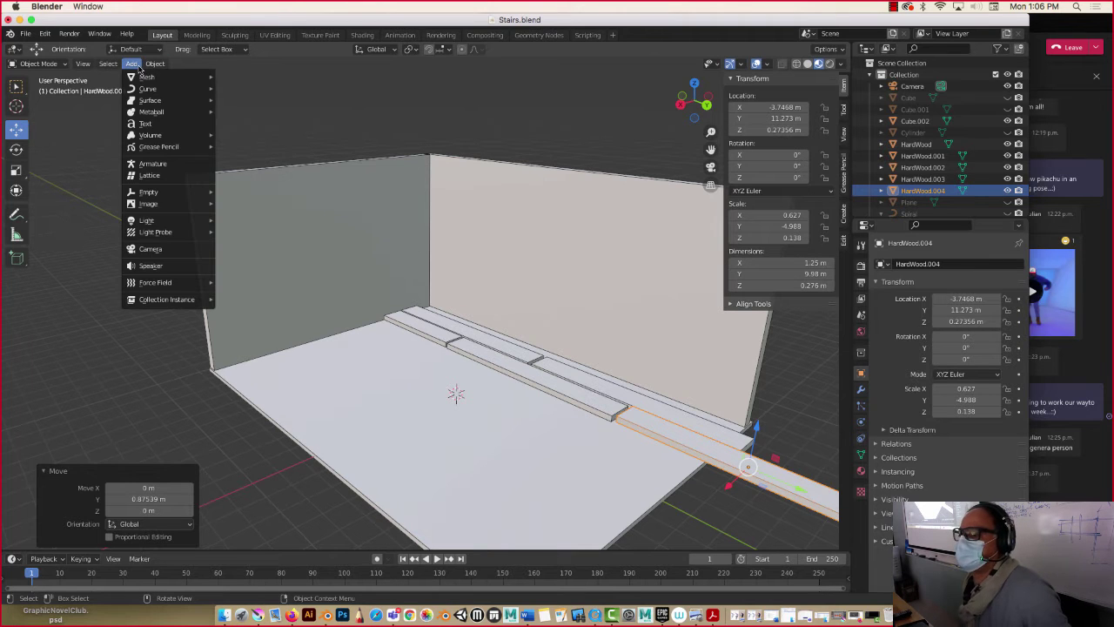
{"action": "mouse_move", "coordinate": [174, 77]}
{"action": "left_click", "coordinate": [240, 87]}
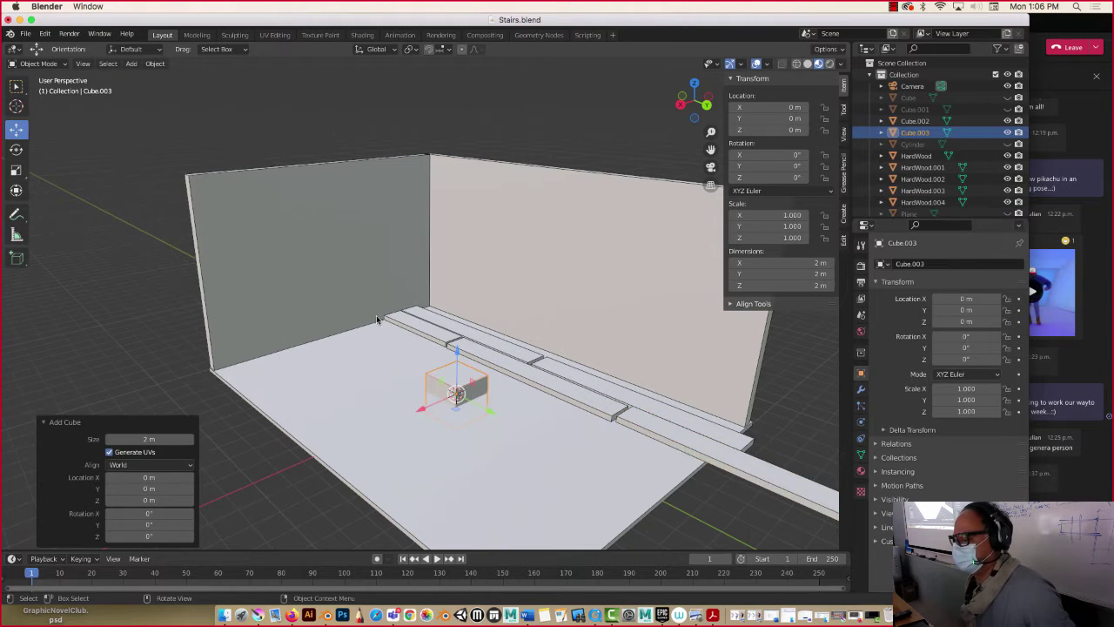
{"action": "double_click", "coordinate": [912, 132]}
{"action": "key", "text": "BackSpace"}
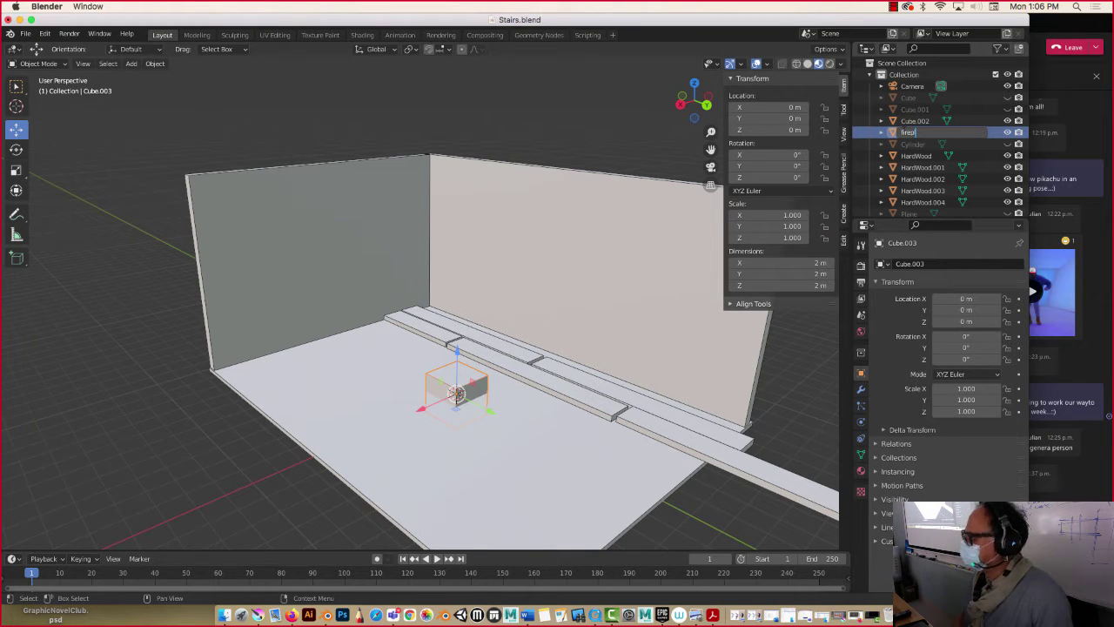
{"action": "key", "text": "Return"}
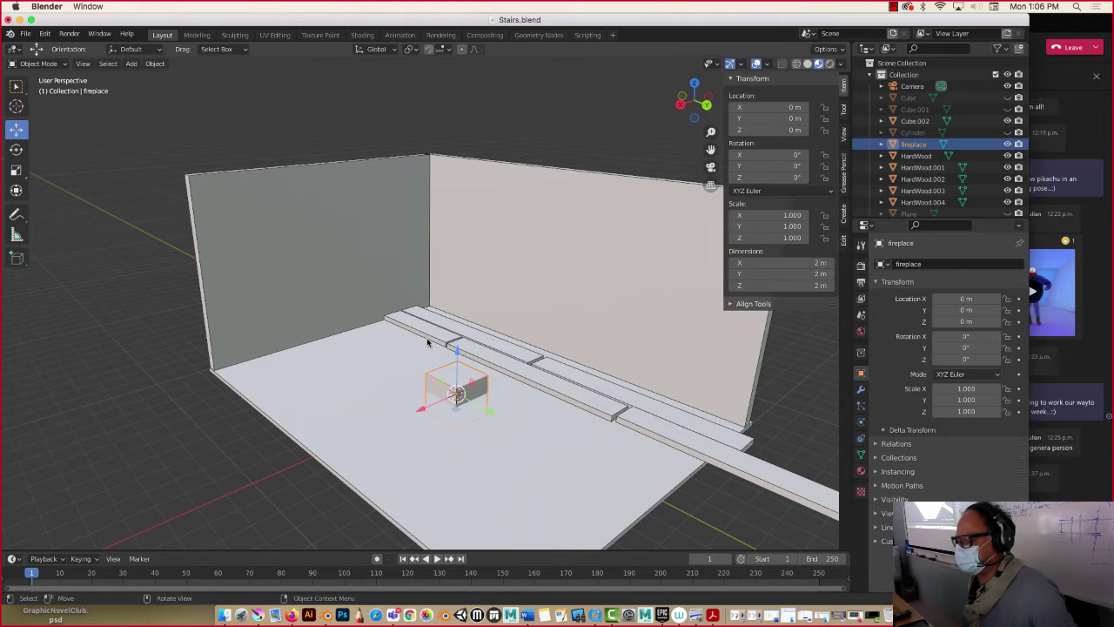
Step: Move the fireplace cube towards the short wall and above the floor, at about Y -8.1 m and Z 1.13 m
{"action": "left_click_drag", "start_coordinate": [458, 360], "coordinate": [458, 345]}
{"action": "left_click_drag", "start_coordinate": [489, 385], "coordinate": [350, 283]}
{"action": "scroll", "coordinate": [349, 280], "scroll_direction": "up", "scroll_amount": 5}
{"action": "scroll", "coordinate": [349, 280], "scroll_direction": "down", "scroll_amount": 1}
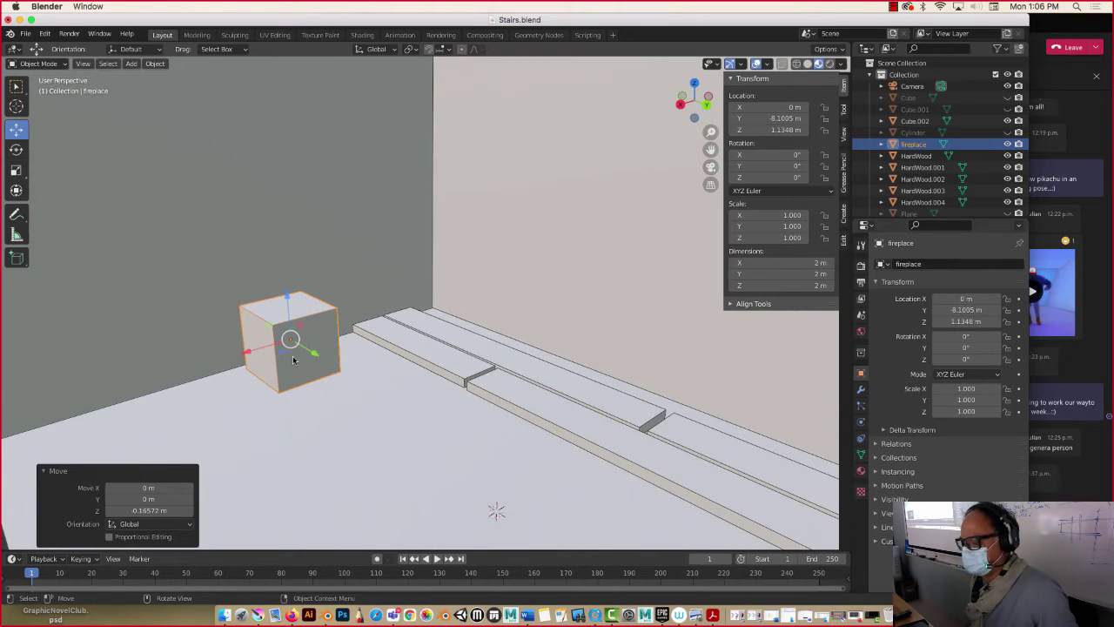
Step: Scale the fireplace cube into an upright slab about 3.42 m in X, 0.43 m in Y and 3.34 m in Z
{"action": "key", "text": "s"}
{"action": "key", "text": "y"}
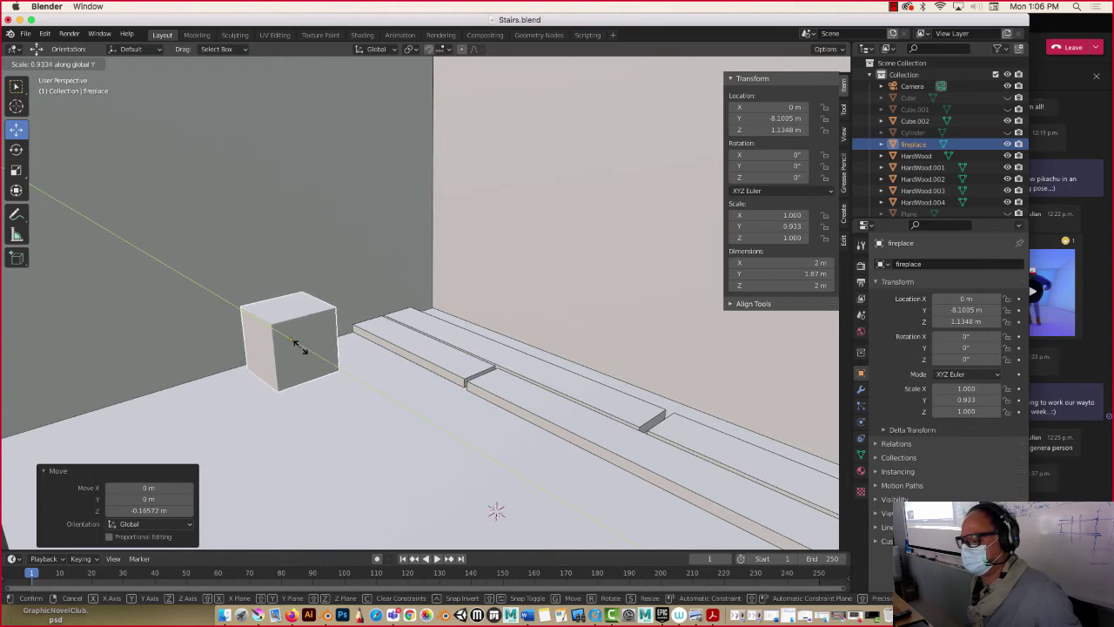
{"action": "left_click", "coordinate": [293, 342]}
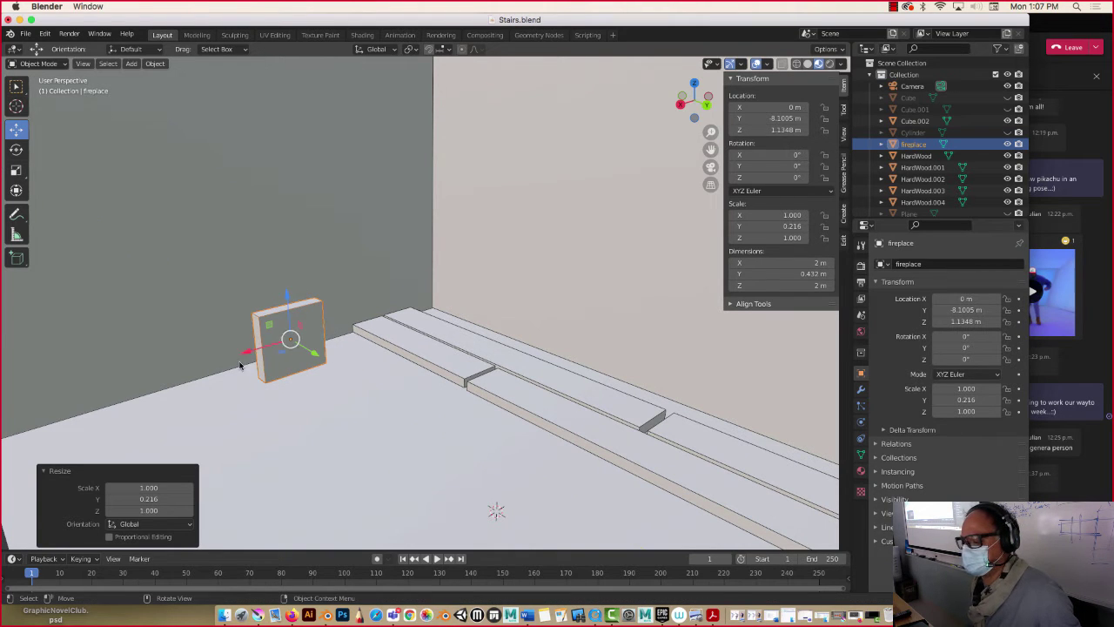
{"action": "key", "text": "s"}
{"action": "key", "text": "x"}
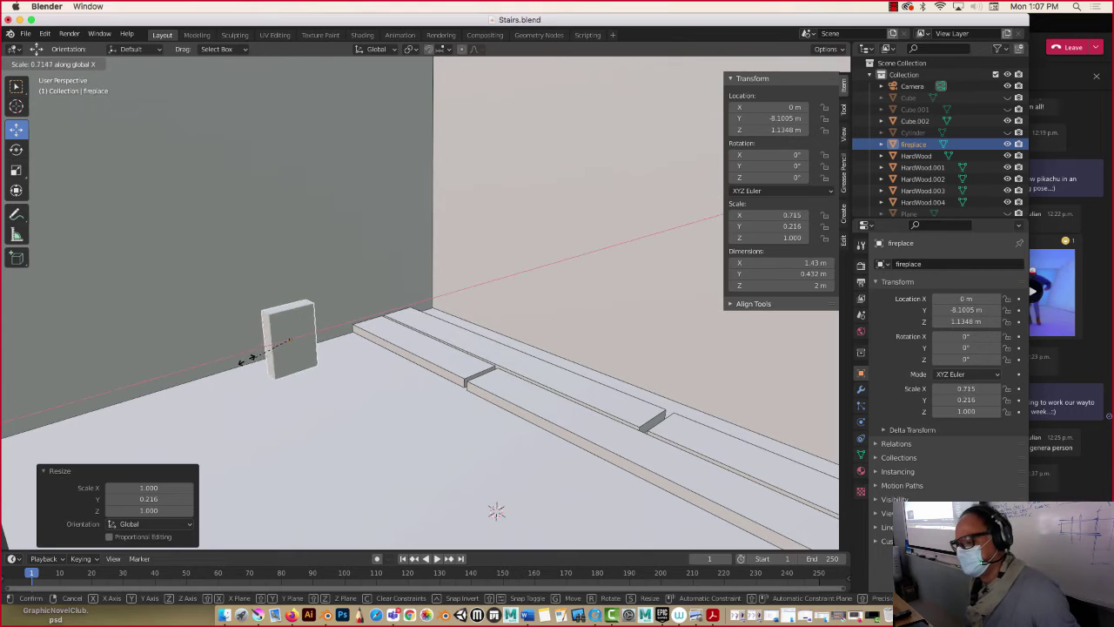
{"action": "left_click", "coordinate": [193, 381]}
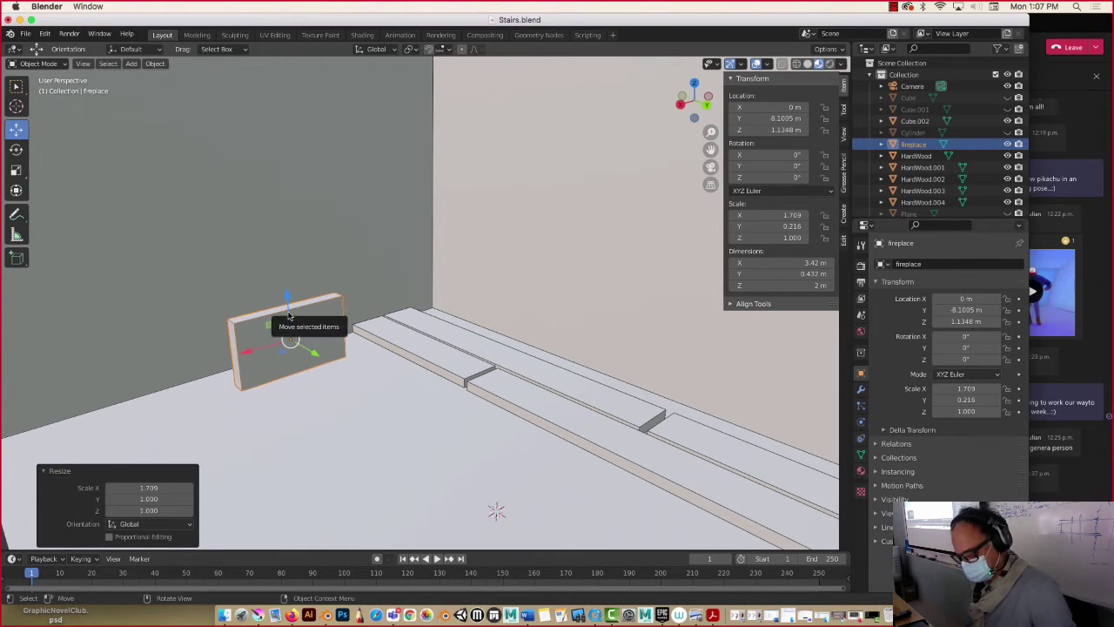
{"action": "key", "text": "s"}
{"action": "key", "text": "z"}
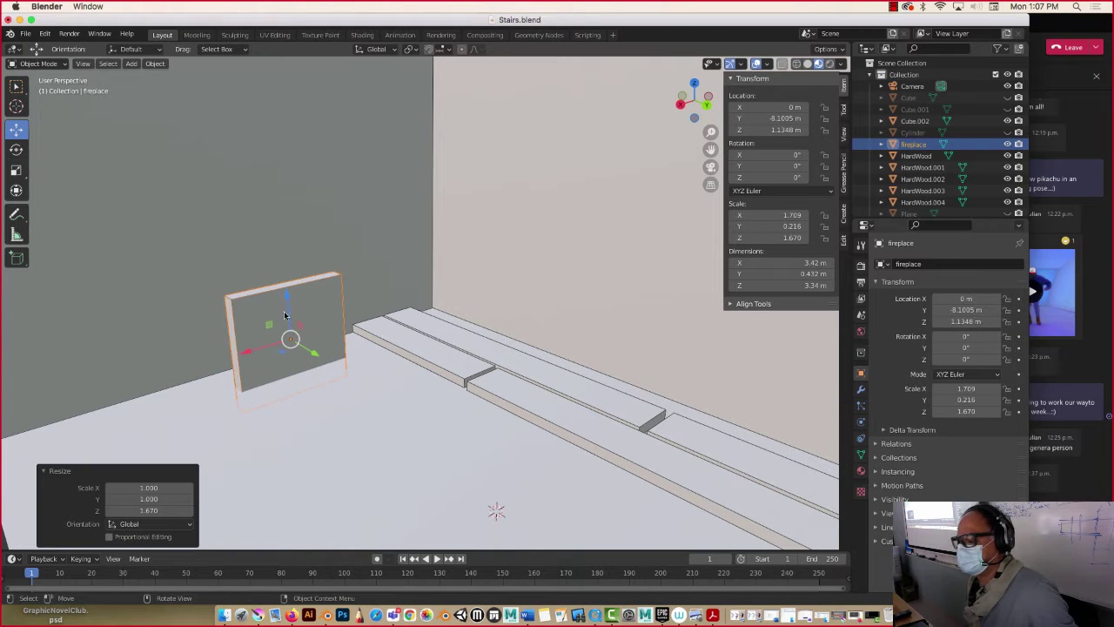
Step: Move the fireplace slab up onto the floor and against the short wall, at about Y -8.55 m and Z 2.26 m
{"action": "left_click_drag", "start_coordinate": [285, 315], "coordinate": [281, 290]}
{"action": "left_click_drag", "start_coordinate": [317, 327], "coordinate": [273, 264]}
{"action": "middle_click_drag", "start_coordinate": [274, 264], "coordinate": [231, 241]}
{"action": "left_click_drag", "start_coordinate": [293, 224], "coordinate": [291, 222]}
{"action": "middle_click_drag", "start_coordinate": [291, 221], "coordinate": [341, 299]}
{"action": "left_click_drag", "start_coordinate": [345, 299], "coordinate": [362, 306]}
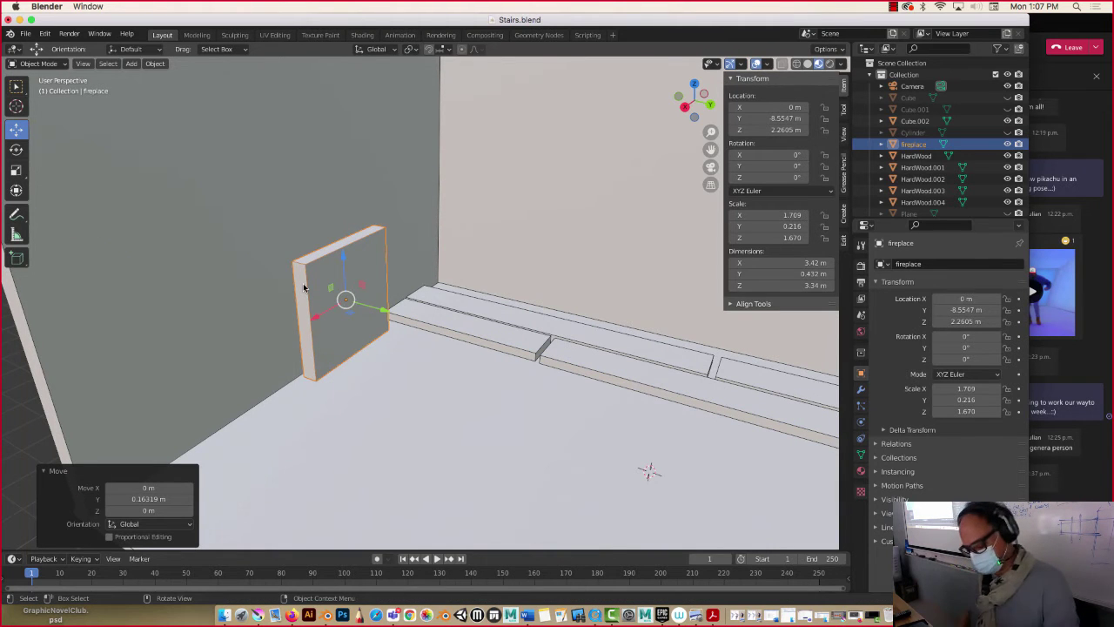
Step: Enlarge the fireplace slab to about 6.43 m in X and 4.71 m in Z
{"action": "key", "text": "s"}
{"action": "key", "text": "x"}
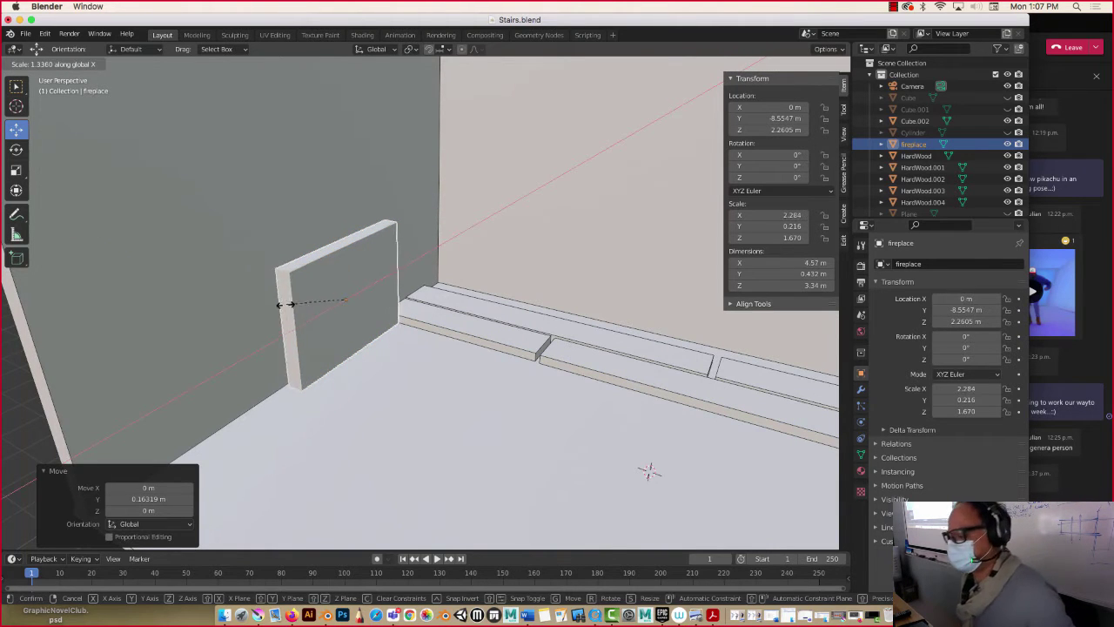
{"action": "left_click", "coordinate": [265, 326]}
{"action": "key", "text": "z"}
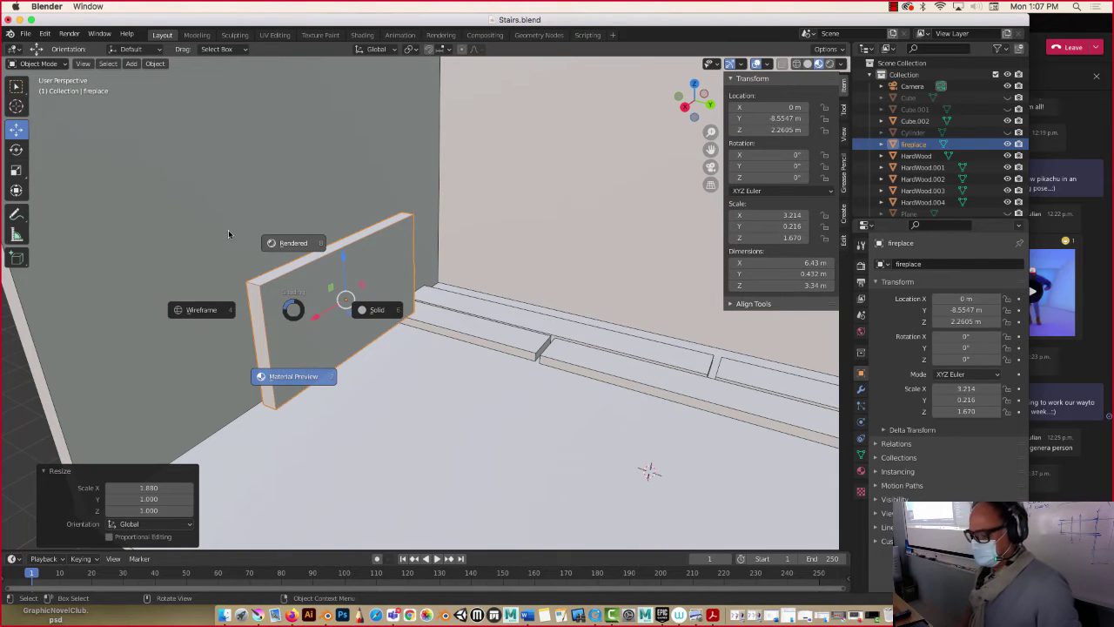
{"action": "key", "text": "4"}
{"action": "key", "text": "s"}
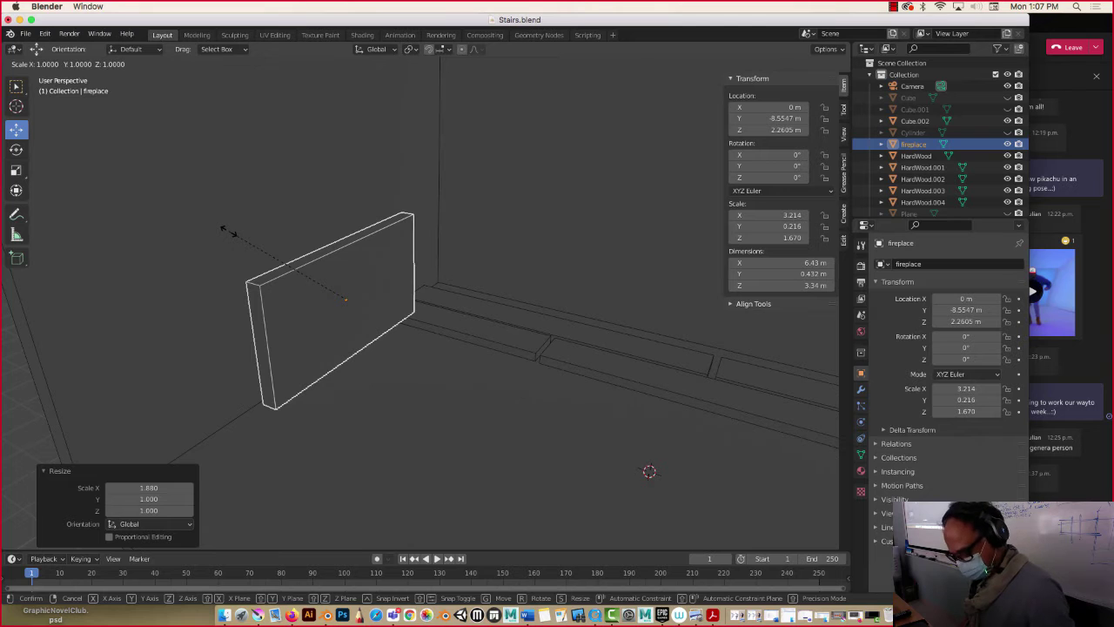
{"action": "key", "text": "z"}
{"action": "left_click", "coordinate": [247, 138]}
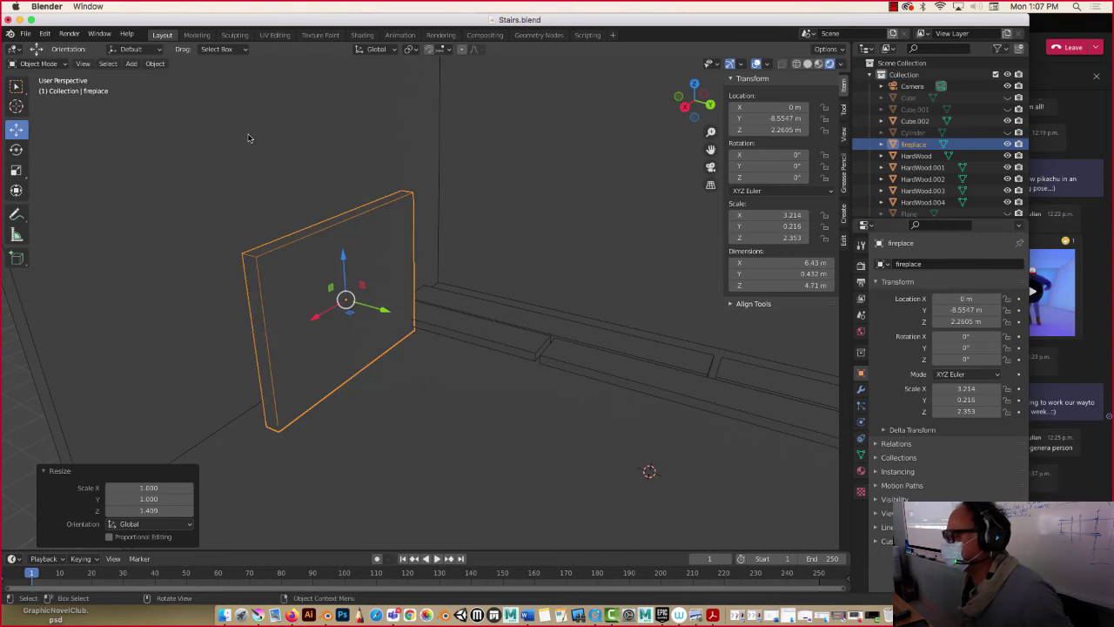
Step: Switch the viewport to solid shading and raise the fireplace slab to about Z 2.36 m
{"action": "left_click", "coordinate": [807, 64]}
{"action": "mouse_move", "coordinate": [430, 214]}
{"action": "middle_mouse_down"}
{"action": "mouse_move", "coordinate": [390, 204]}
{"action": "mouse_move", "coordinate": [322, 231]}
{"action": "middle_mouse_up"}
{"action": "left_click_drag", "start_coordinate": [306, 251], "coordinate": [299, 242]}
{"action": "middle_click_drag", "start_coordinate": [300, 242], "coordinate": [315, 258]}
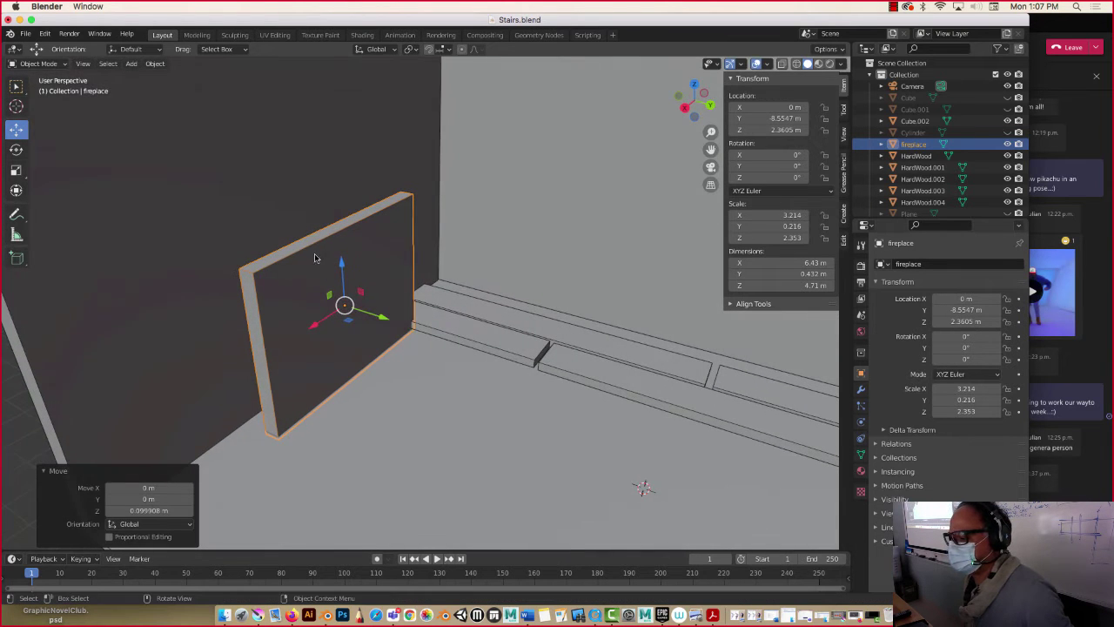
Step: In Edit Mode, raise the fireplace's top face about 1.17 m and pull its front face out to a depth of about 1.19 m
{"action": "left_click", "coordinate": [35, 64]}
{"action": "left_click", "coordinate": [35, 84]}
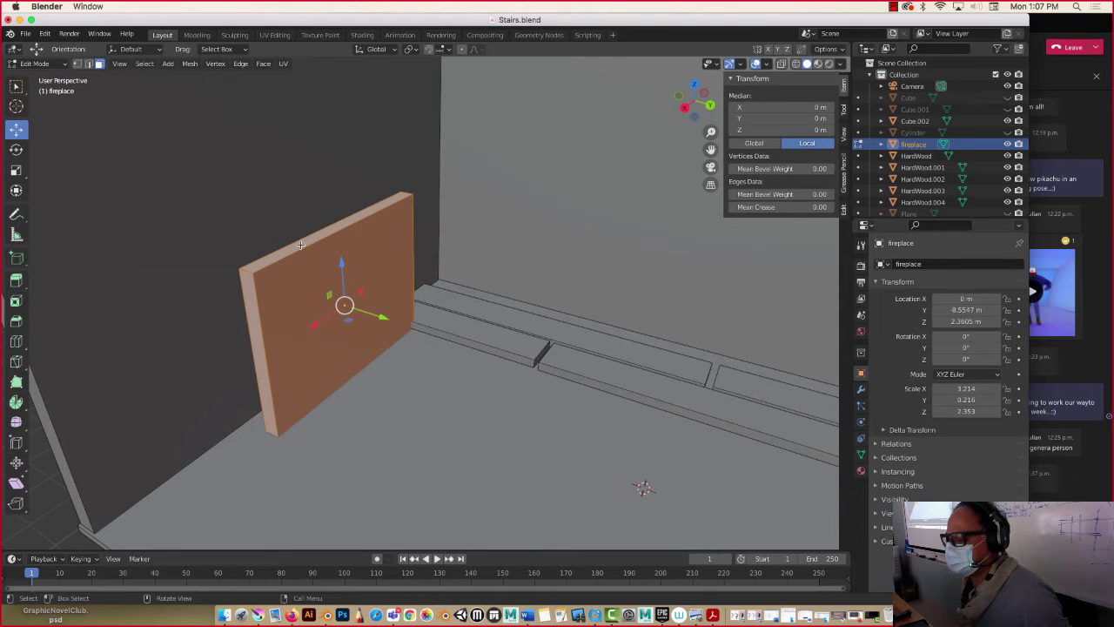
{"action": "left_click", "coordinate": [300, 245]}
{"action": "left_click_drag", "start_coordinate": [338, 210], "coordinate": [336, 170]}
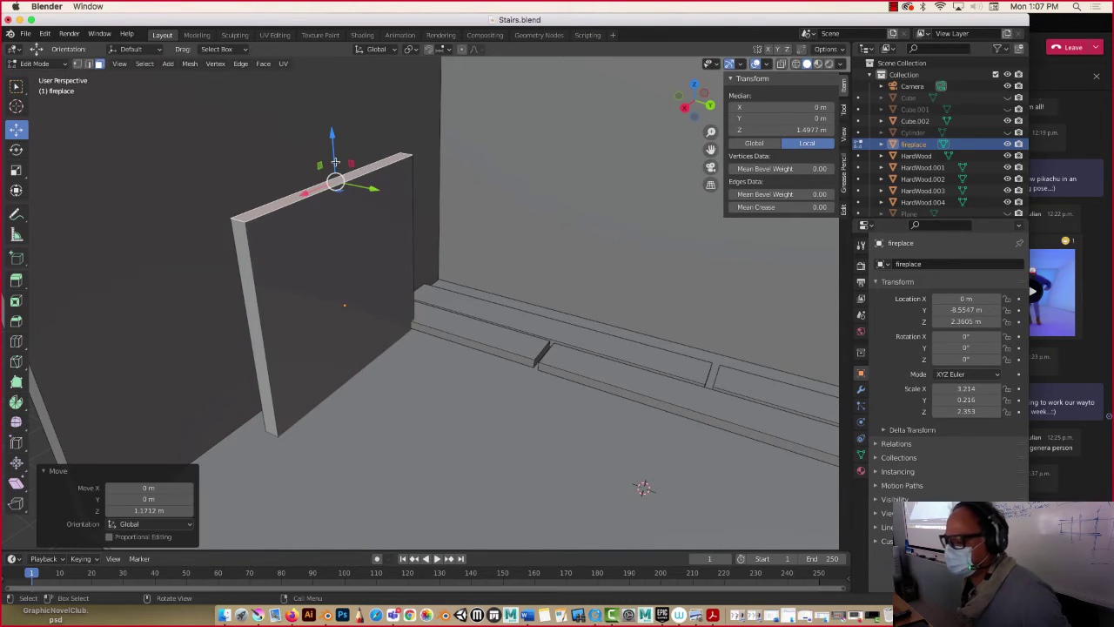
{"action": "left_click", "coordinate": [311, 267]}
{"action": "left_click_drag", "start_coordinate": [390, 307], "coordinate": [399, 302]}
{"action": "middle_click_drag", "start_coordinate": [398, 302], "coordinate": [307, 285]}
{"action": "key", "text": "Tab"}
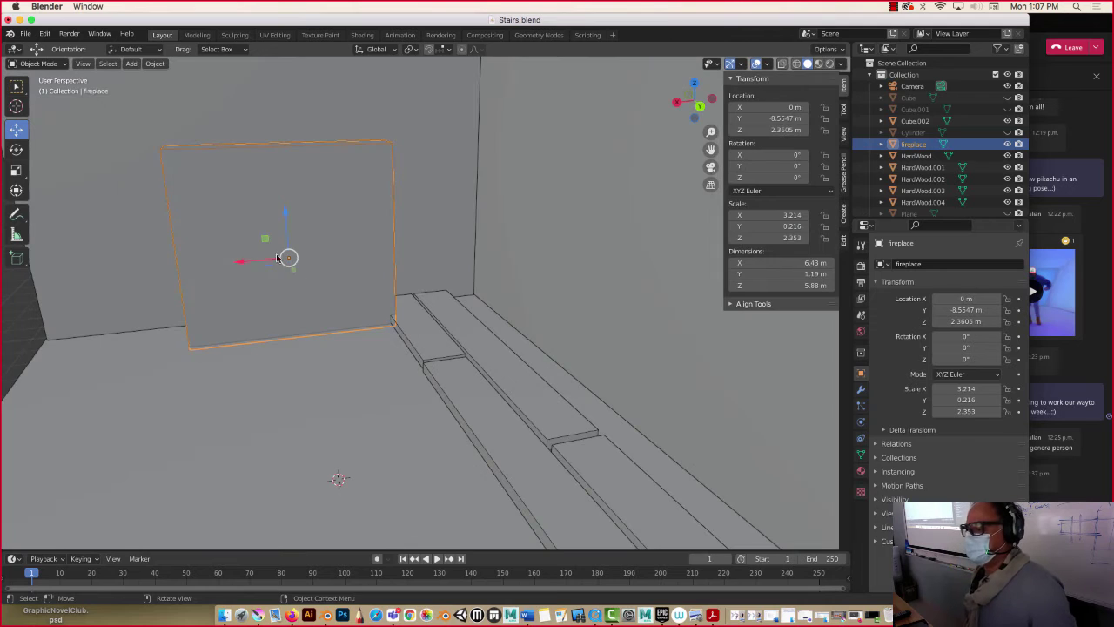
Step: Inset the fireplace's front face with a thickness of about 0.34 m
{"action": "left_click", "coordinate": [248, 225]}
{"action": "middle_click_drag", "start_coordinate": [248, 226], "coordinate": [265, 215]}
{"action": "left_click", "coordinate": [246, 200]}
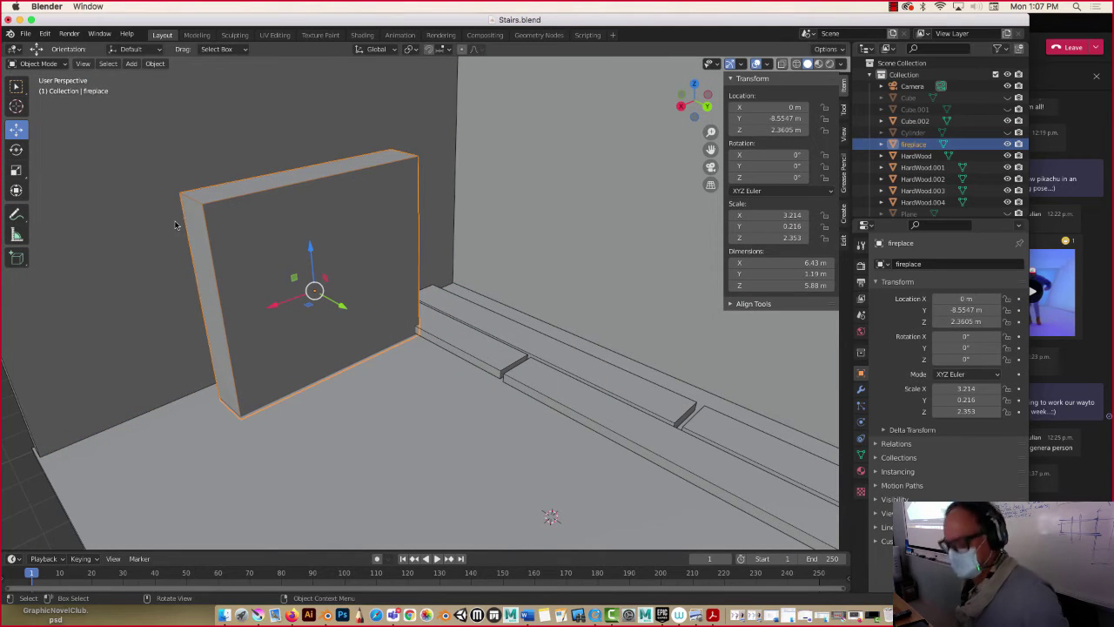
{"action": "key", "text": "Tab"}
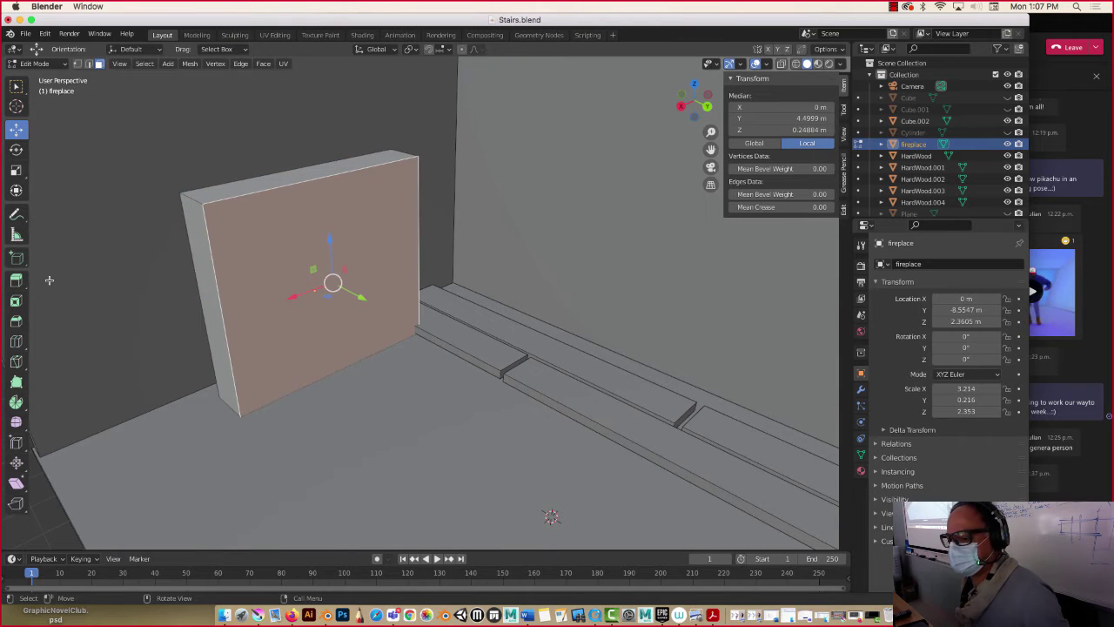
{"action": "left_click", "coordinate": [16, 302]}
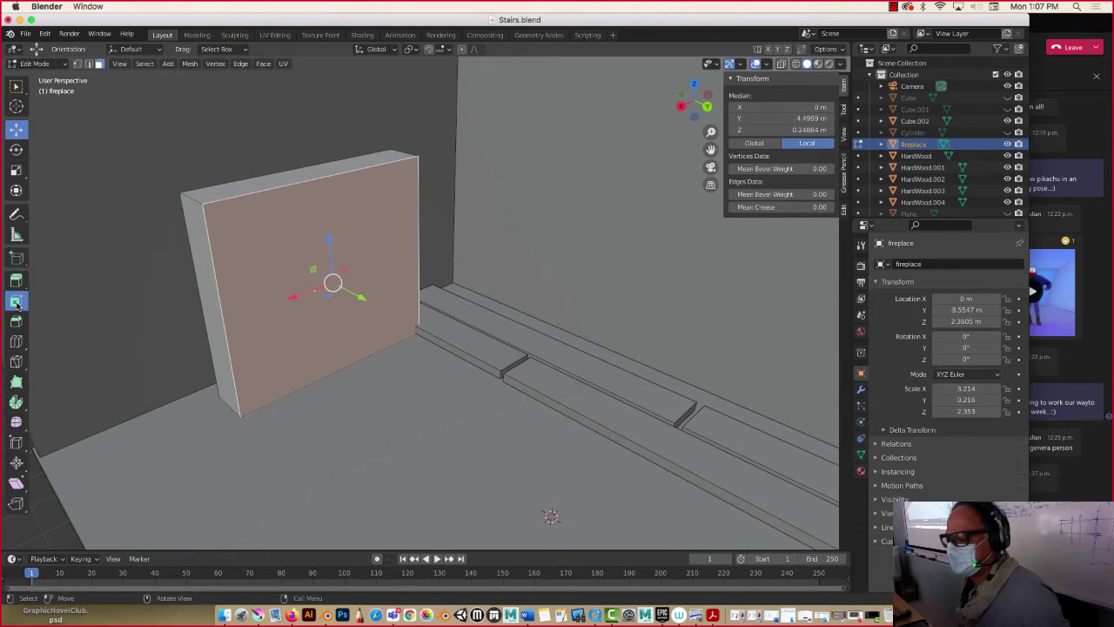
{"action": "left_click_drag", "start_coordinate": [371, 302], "coordinate": [349, 297]}
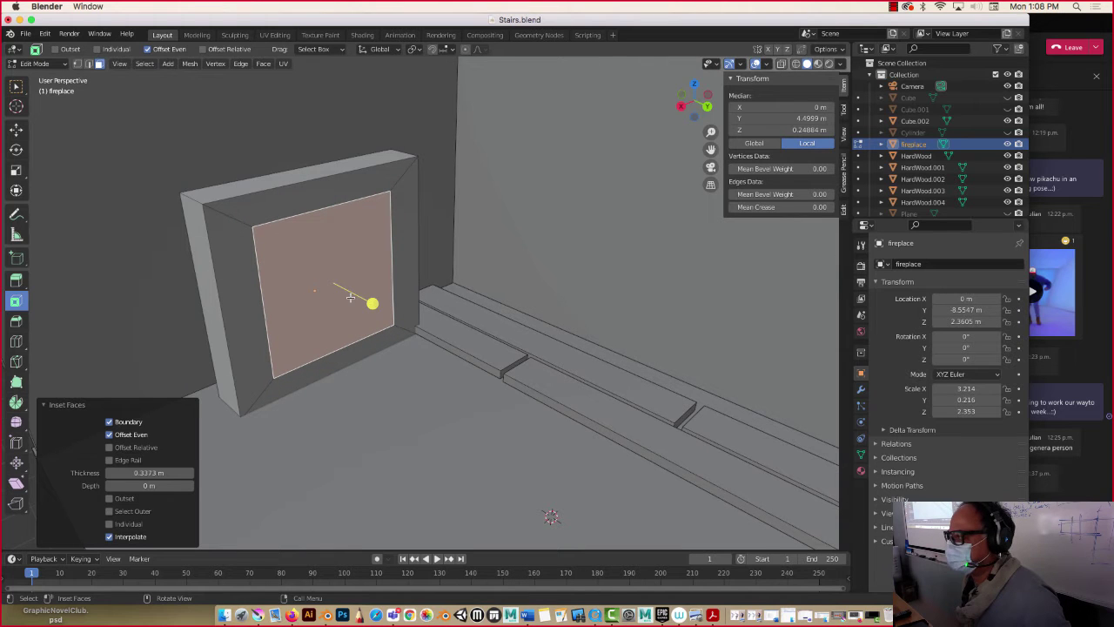
Step: Delete the bottom face of the border around the fireplace's inset front panel
{"action": "left_click", "coordinate": [328, 361]}
{"action": "key", "text": "x"}
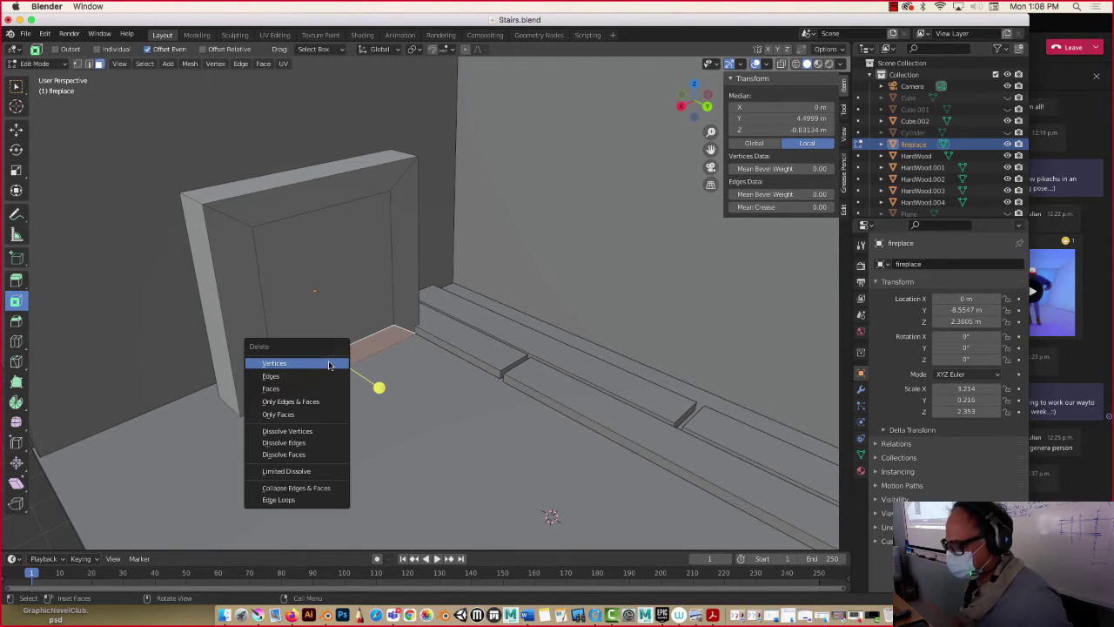
{"action": "left_click", "coordinate": [286, 388]}
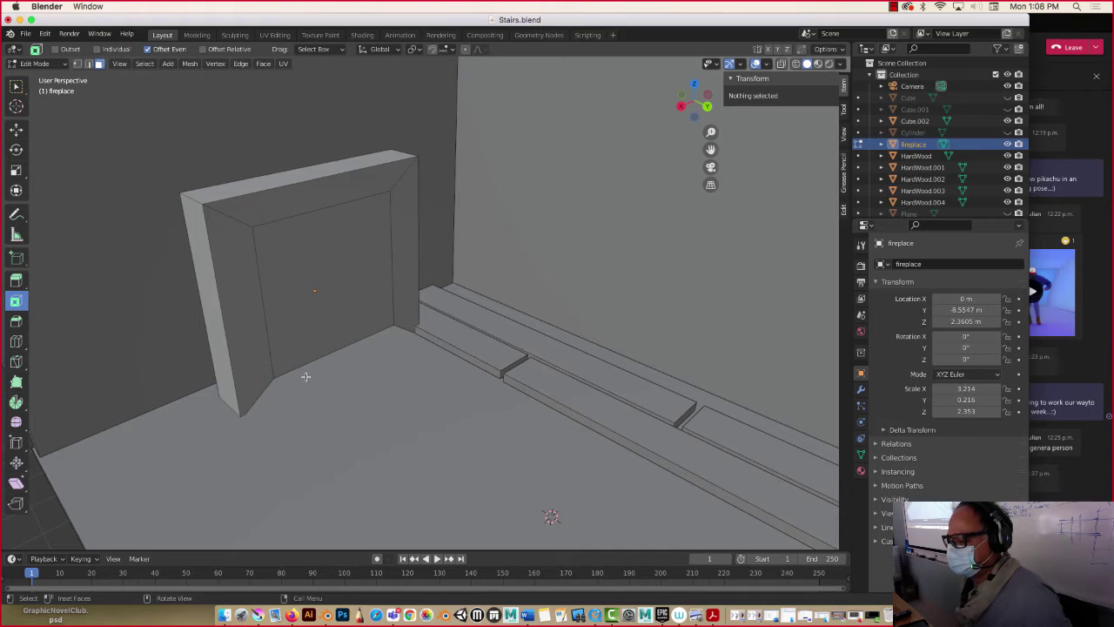
Step: Lower the bottom edge of the fireplace's inset front panel by about 0.81 m to floor level
{"action": "left_click", "coordinate": [90, 66]}
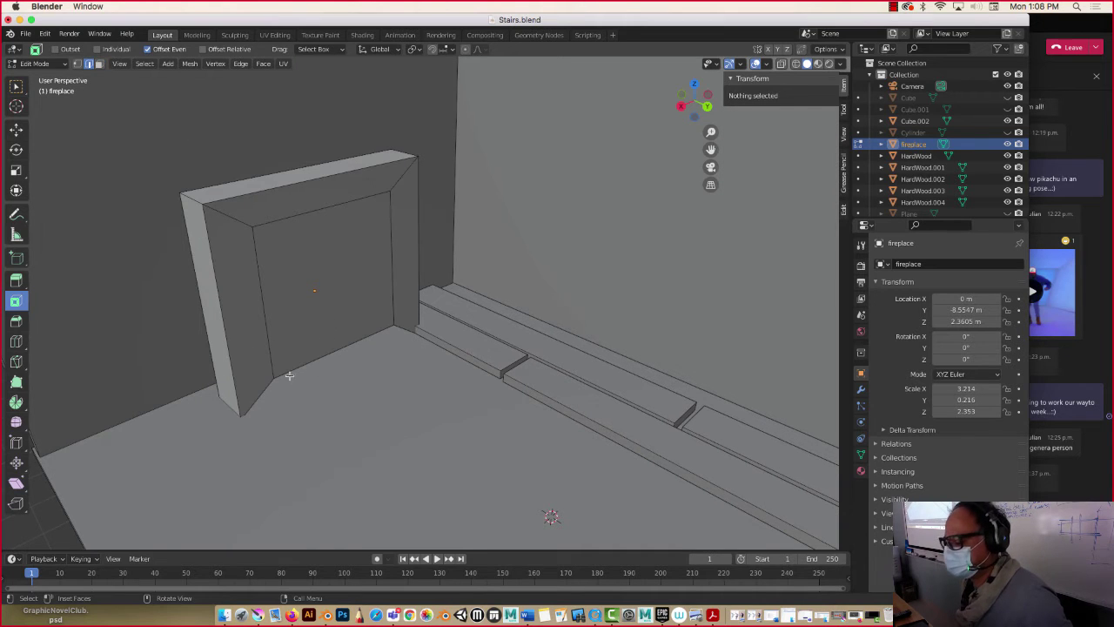
{"action": "left_click", "coordinate": [319, 357]}
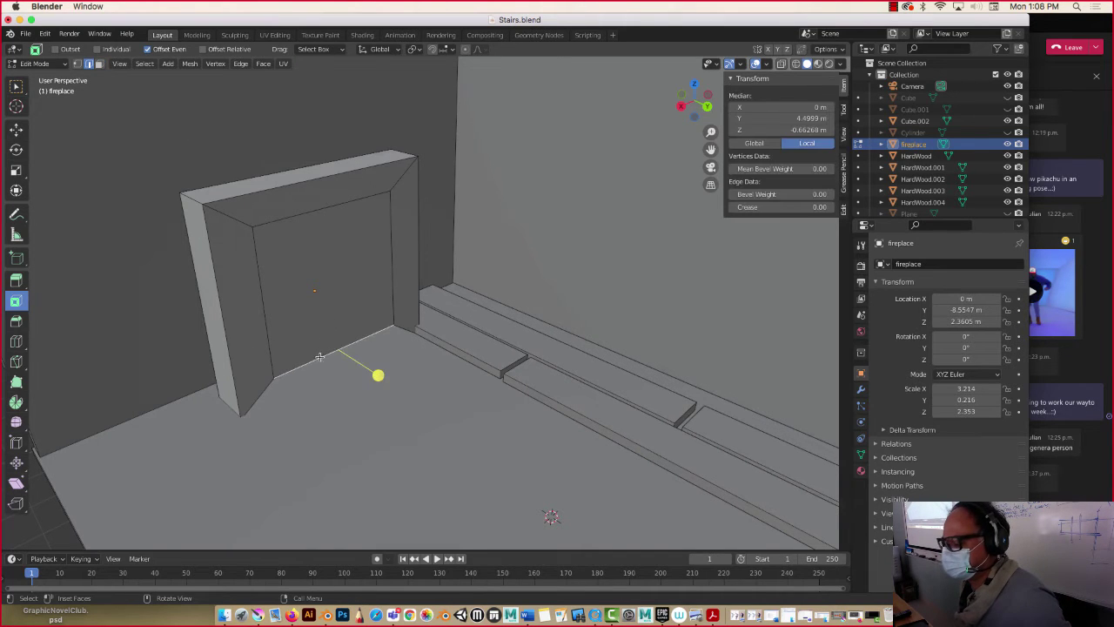
{"action": "left_click", "coordinate": [16, 129]}
{"action": "left_click_drag", "start_coordinate": [335, 320], "coordinate": [323, 348]}
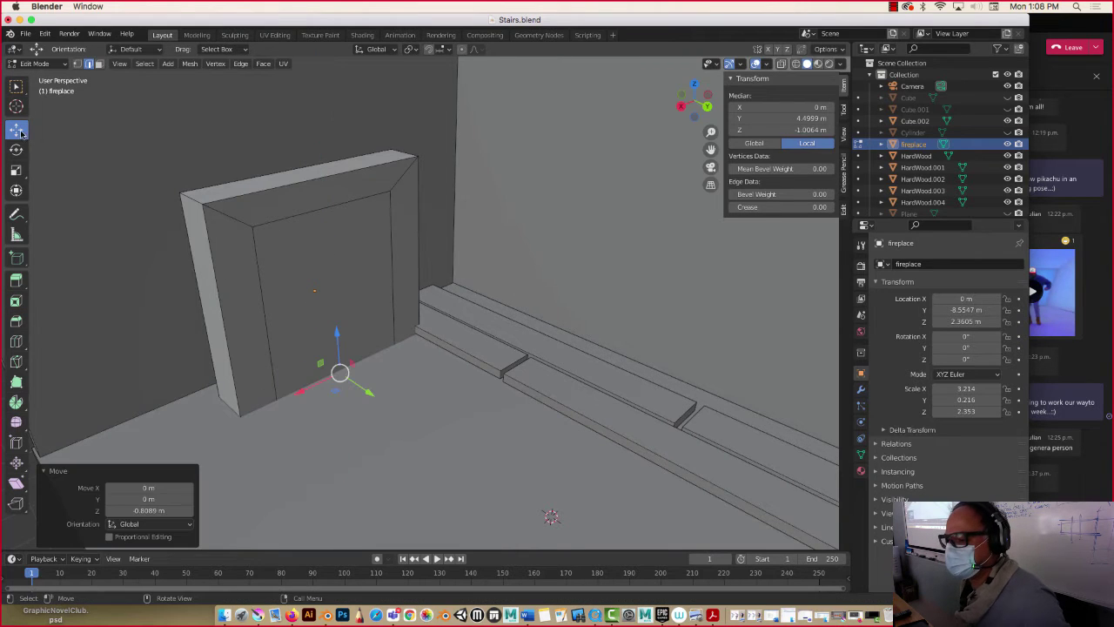
Step: Extrude the fireplace's inset front panel inward by about 0.61 m to form the firebox recess
{"action": "left_click", "coordinate": [98, 63]}
{"action": "left_click", "coordinate": [346, 294]}
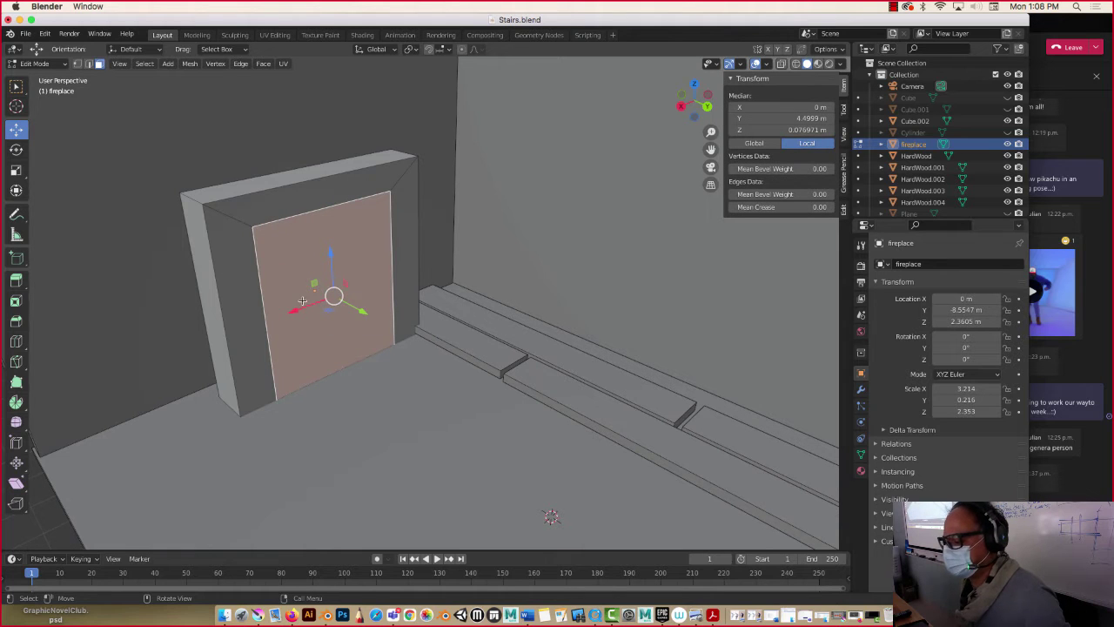
{"action": "key", "text": "e"}
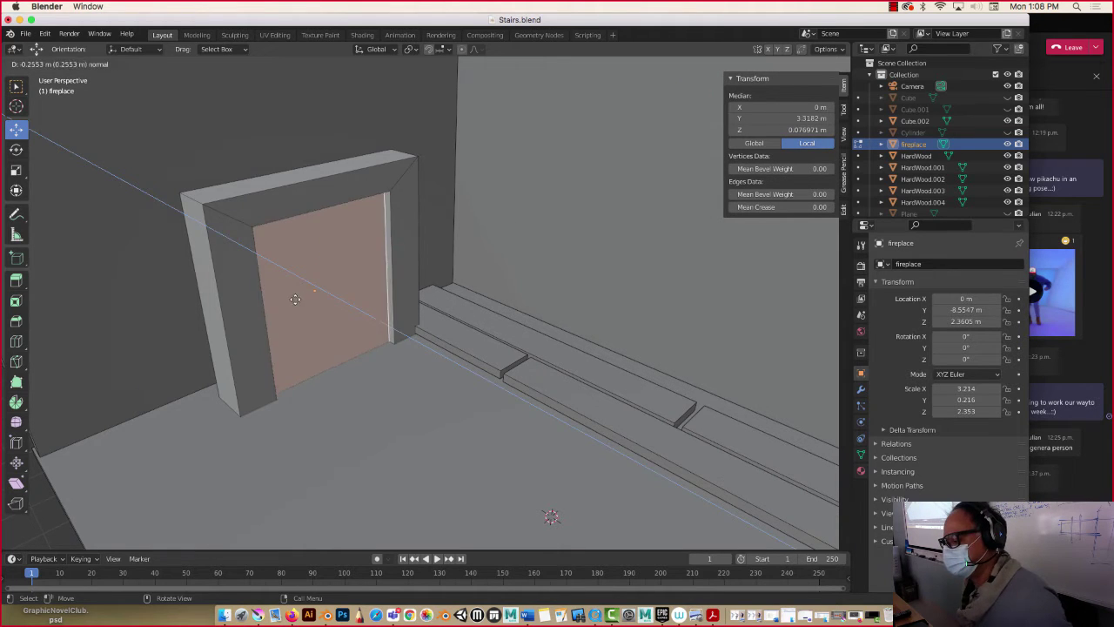
{"action": "left_click", "coordinate": [289, 297]}
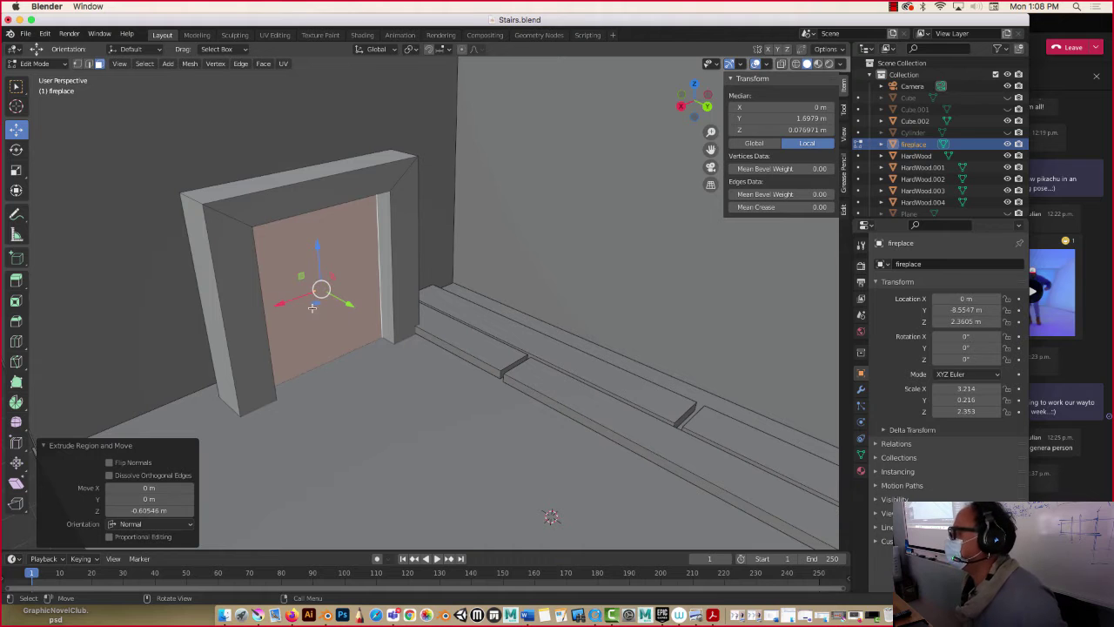
Step: Move the fireplace's back face about 0.69 m along negative Y toward the short wall and return to Object Mode
{"action": "middle_click_drag", "start_coordinate": [264, 196], "coordinate": [331, 217]}
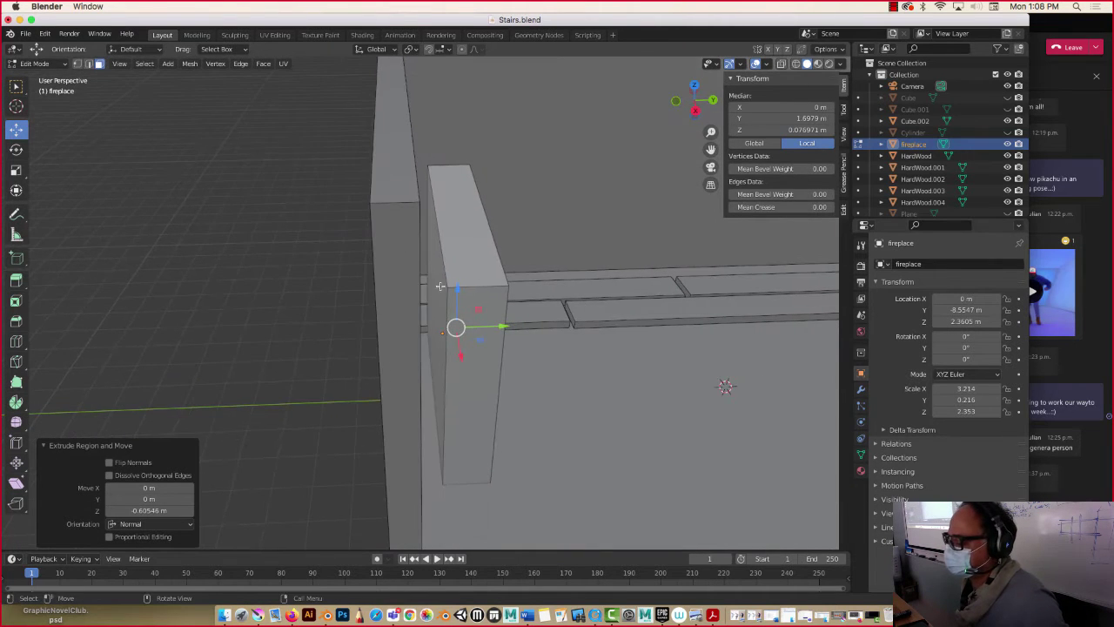
{"action": "left_click", "coordinate": [438, 286]}
{"action": "left_click_drag", "start_coordinate": [475, 319], "coordinate": [450, 316]}
{"action": "middle_click_drag", "start_coordinate": [450, 316], "coordinate": [366, 301]}
{"action": "scroll", "coordinate": [357, 305], "scroll_direction": "up", "scroll_amount": 4}
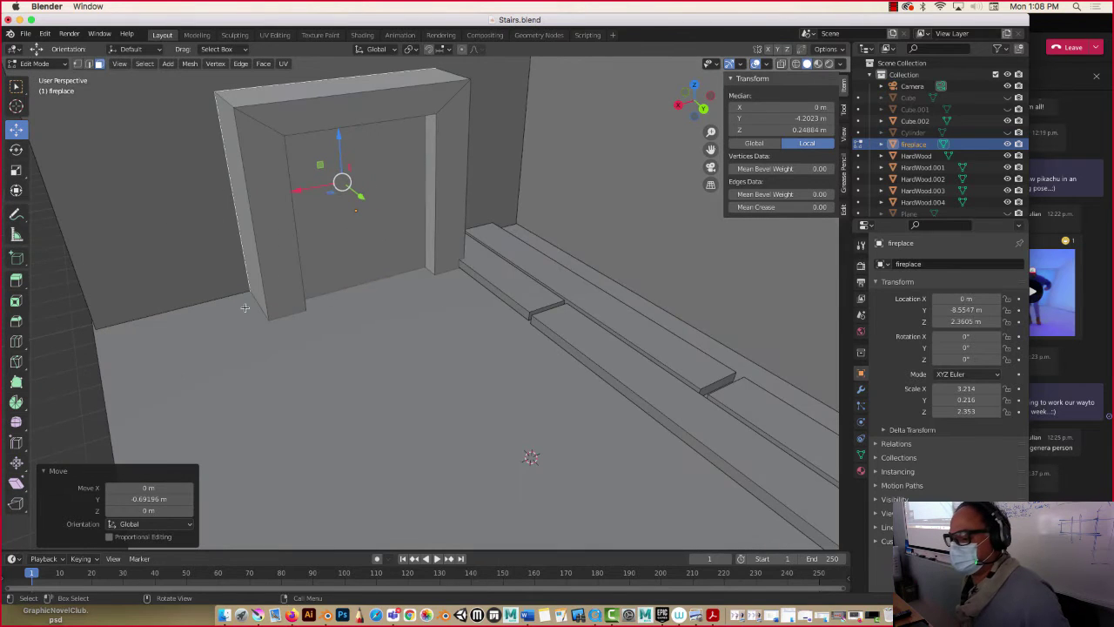
{"action": "key", "text": "Tab"}
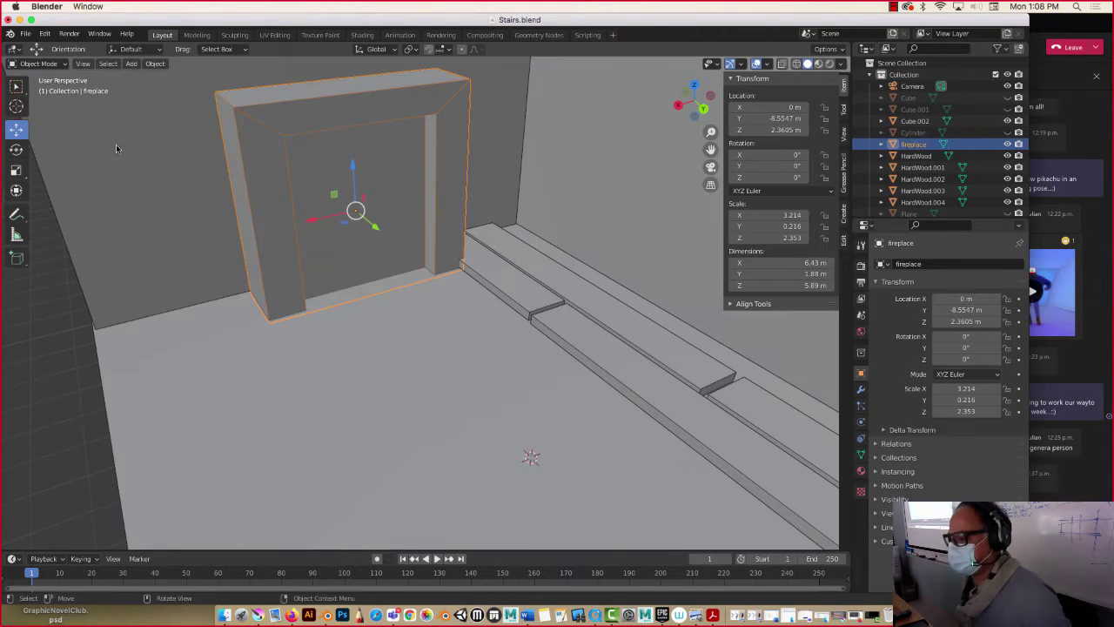
Step: Add a cube and move it along Y to about -7.75 m, in front of the fireplace
{"action": "left_click", "coordinate": [155, 63]}
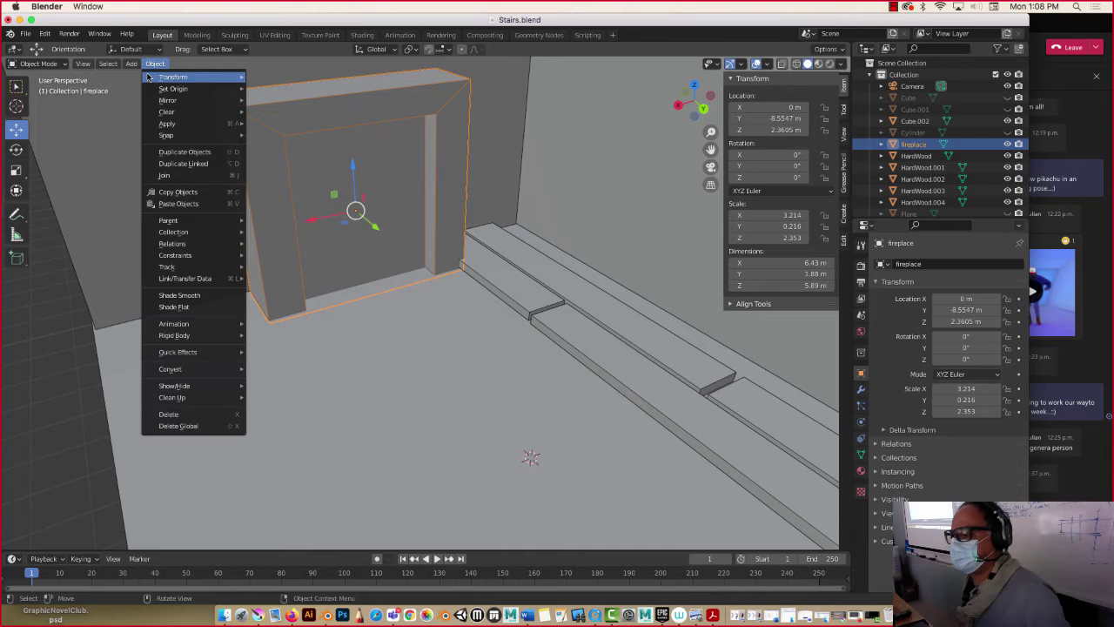
{"action": "left_click", "coordinate": [130, 64]}
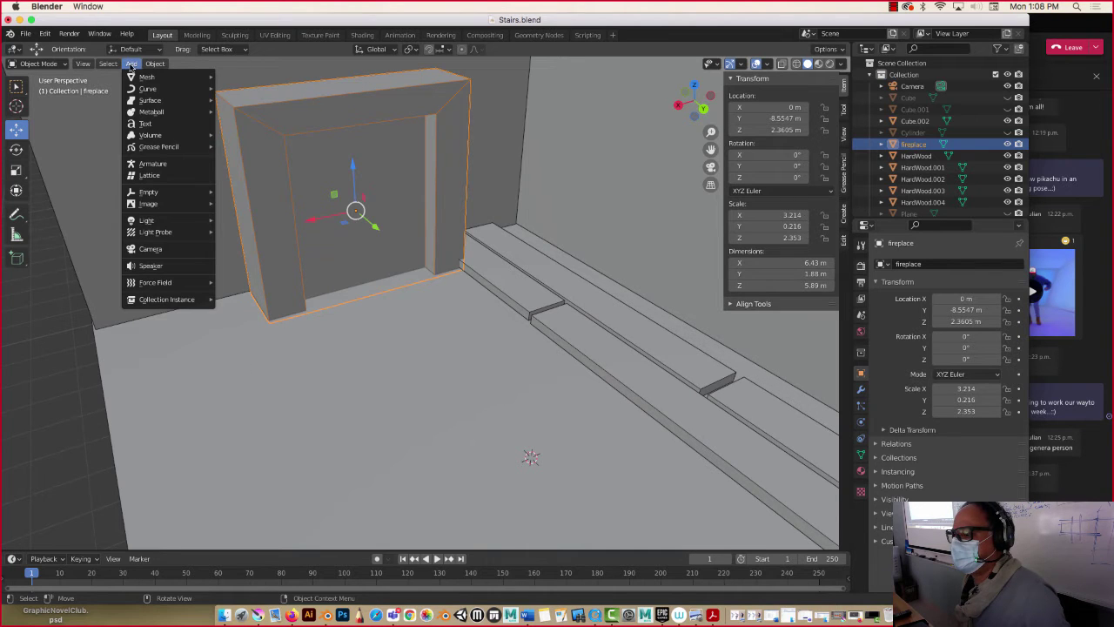
{"action": "mouse_move", "coordinate": [146, 77]}
{"action": "left_click", "coordinate": [254, 88]}
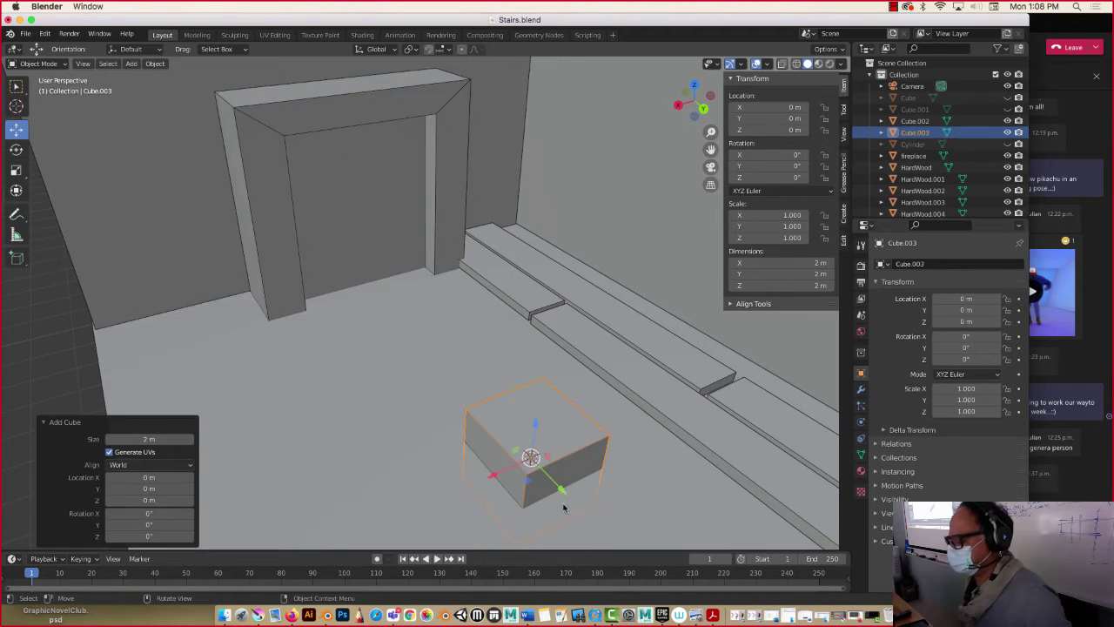
{"action": "key", "text": "g"}
{"action": "key", "text": "y"}
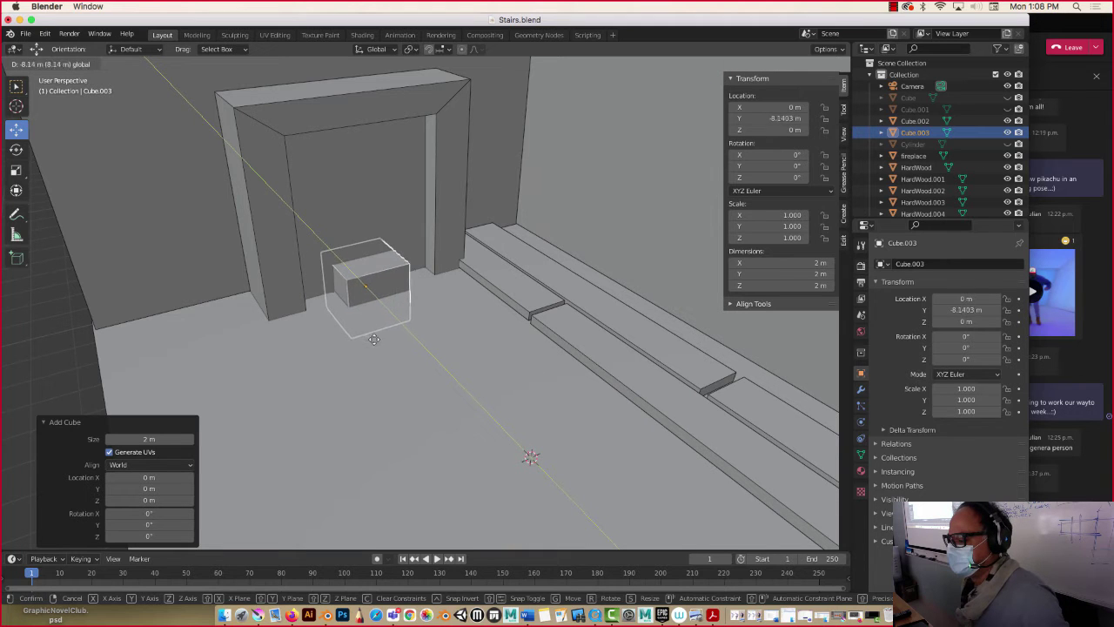
{"action": "left_click", "coordinate": [381, 345]}
{"action": "middle_click_drag", "start_coordinate": [381, 346], "coordinate": [375, 334]}
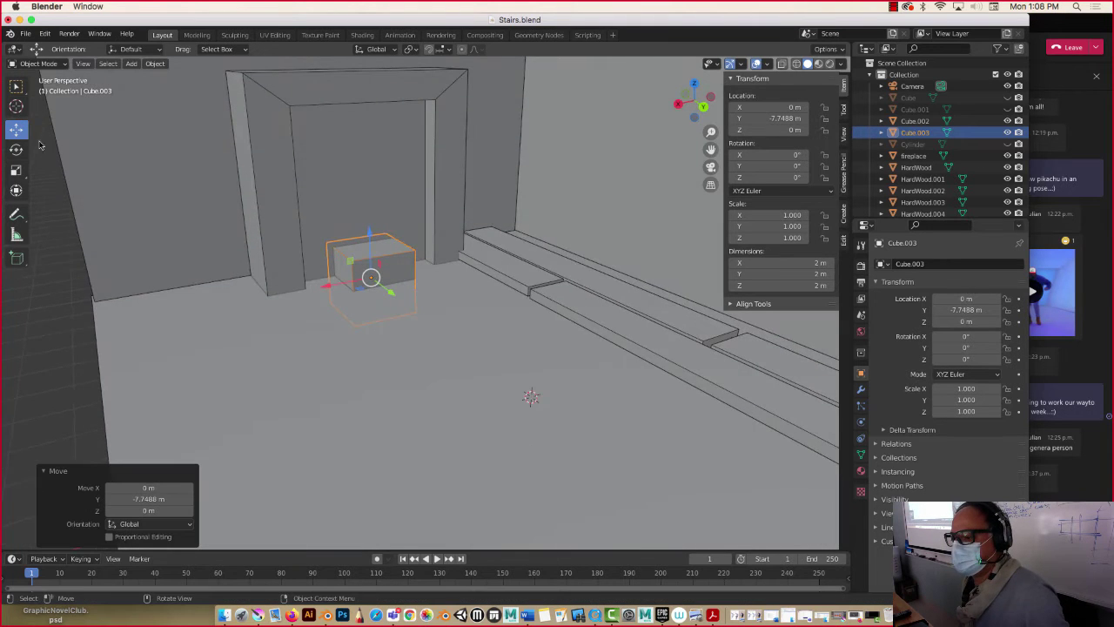
Step: Scale the new cube into a flat hearth slab about 6.77 m by 4.71 m and 0.29 m thick
{"action": "left_click", "coordinate": [16, 170]}
{"action": "left_click_drag", "start_coordinate": [370, 231], "coordinate": [401, 297]}
{"action": "left_click_drag", "start_coordinate": [333, 289], "coordinate": [219, 318]}
{"action": "left_click_drag", "start_coordinate": [393, 289], "coordinate": [397, 299]}
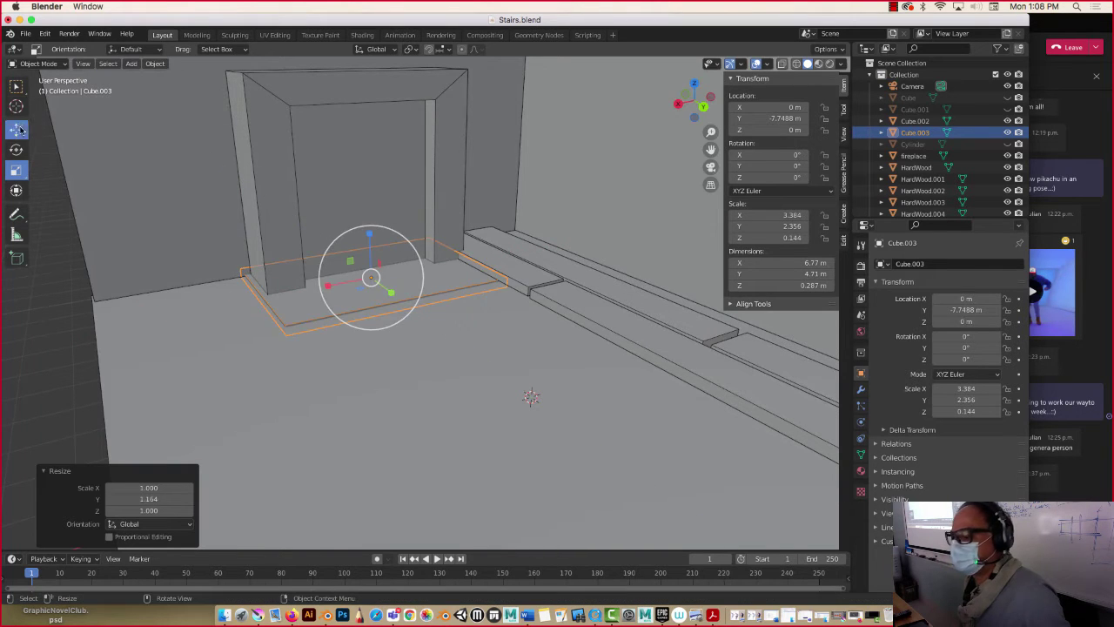
Step: Position the hearth slab under the fireplace at about X -0.16 m, Y -7.51 m and Z 0.40 m
{"action": "left_click", "coordinate": [15, 129]}
{"action": "left_click_drag", "start_coordinate": [331, 284], "coordinate": [398, 296]}
{"action": "middle_click_drag", "start_coordinate": [398, 297], "coordinate": [397, 251]}
{"action": "left_click_drag", "start_coordinate": [390, 250], "coordinate": [389, 232]}
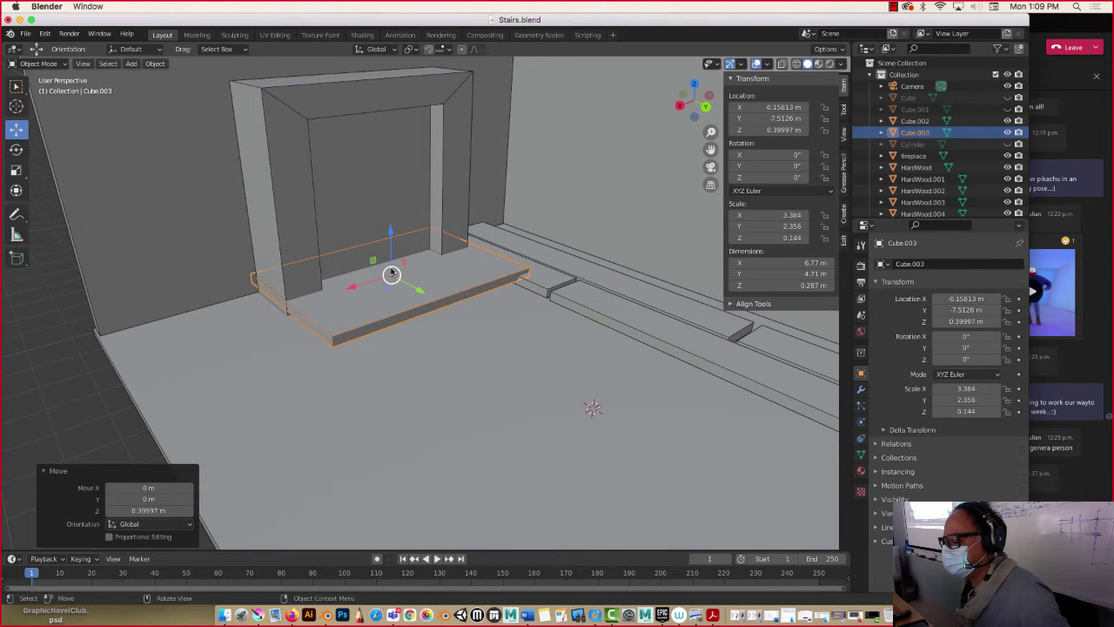
Step: Thicken the hearth slab to about 0.65 m and lower it to about Z 0.33 m
{"action": "key", "text": "s"}
{"action": "key", "text": "z"}
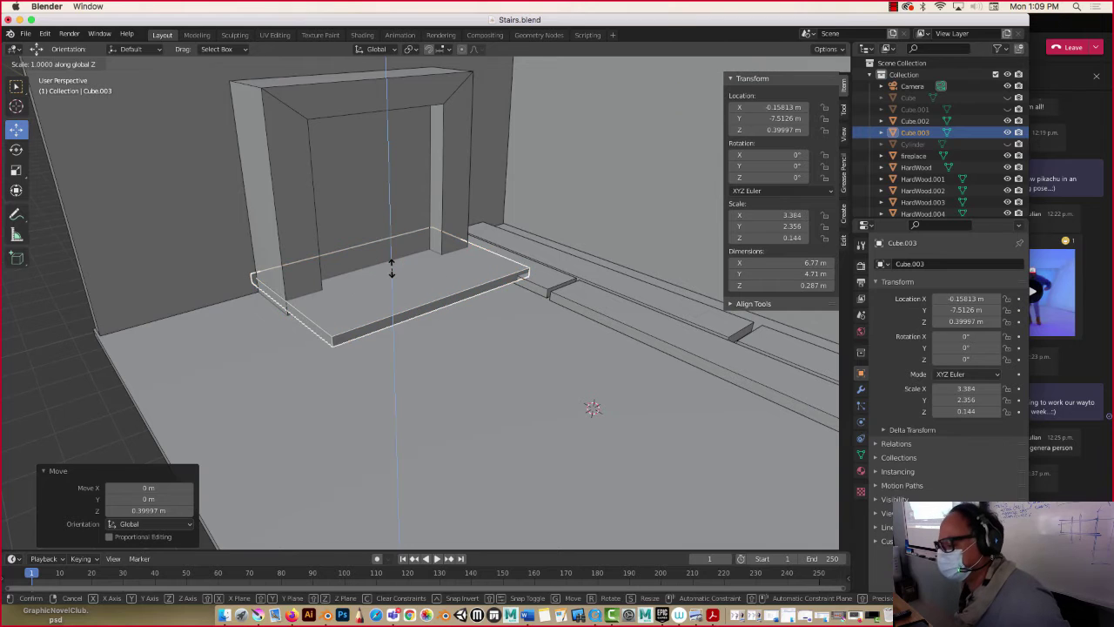
{"action": "left_click", "coordinate": [393, 264]}
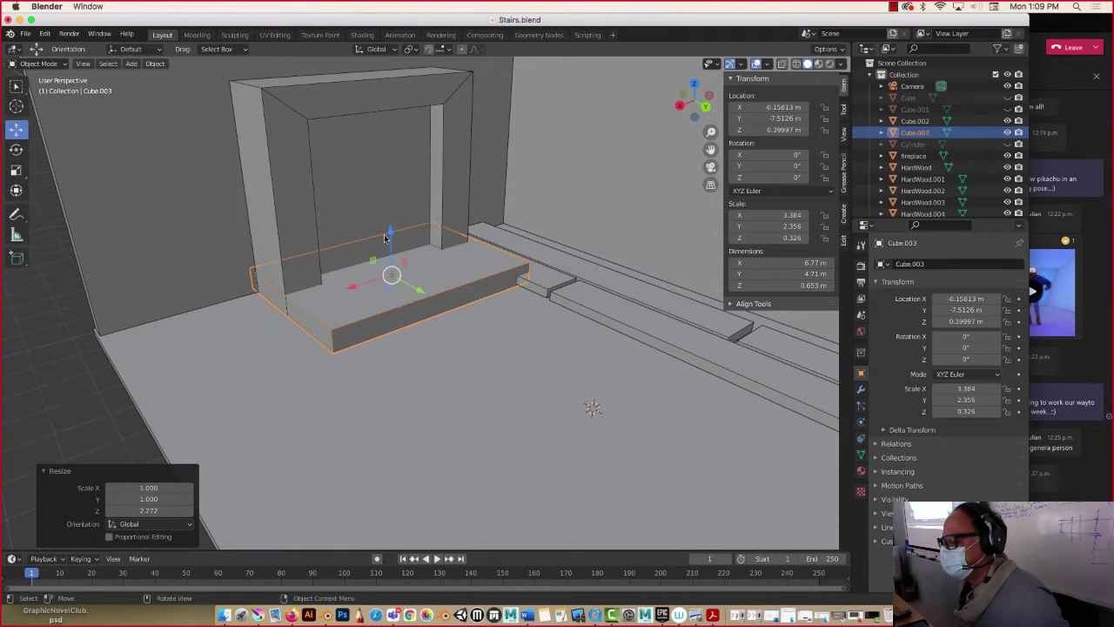
{"action": "left_click_drag", "start_coordinate": [390, 237], "coordinate": [389, 241]}
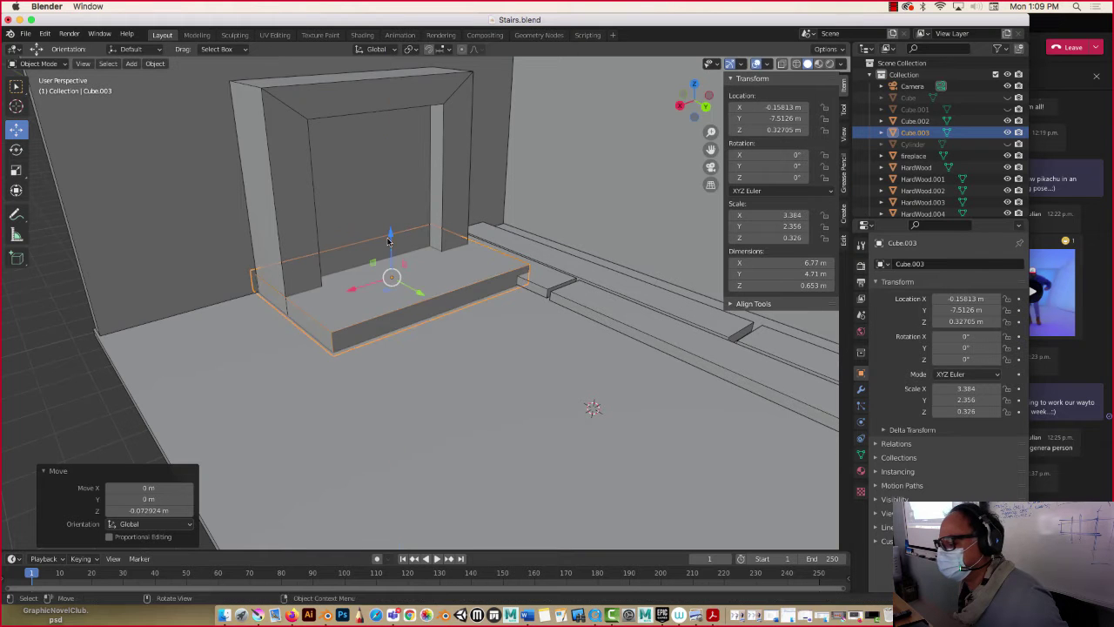
{"action": "middle_click_drag", "start_coordinate": [533, 282], "coordinate": [404, 218]}
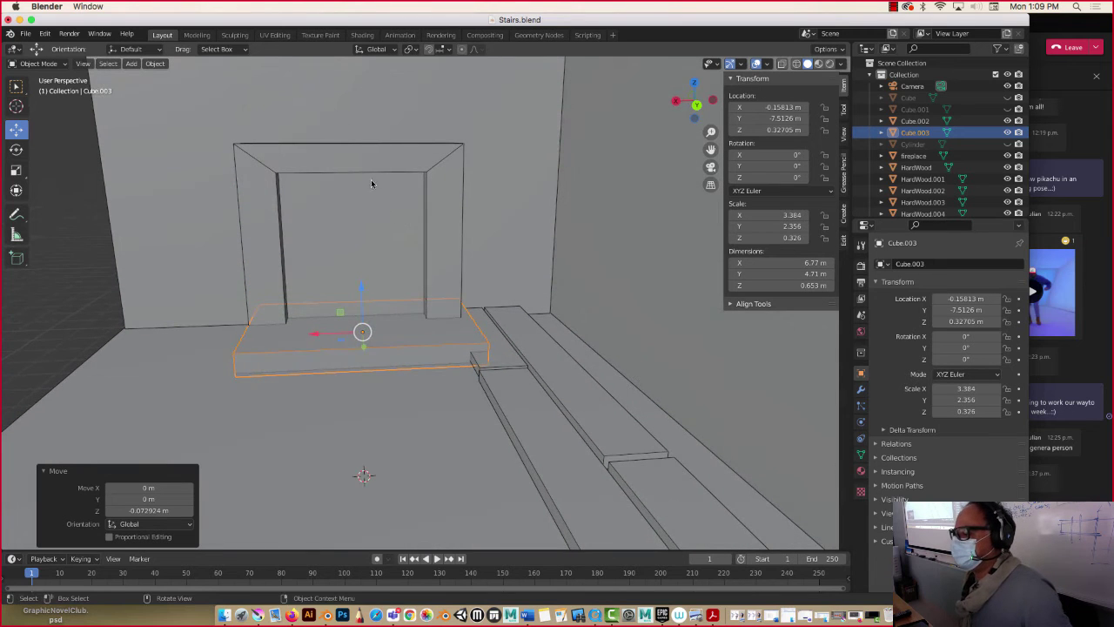
{"action": "middle_click_drag", "start_coordinate": [342, 169], "coordinate": [350, 178]}
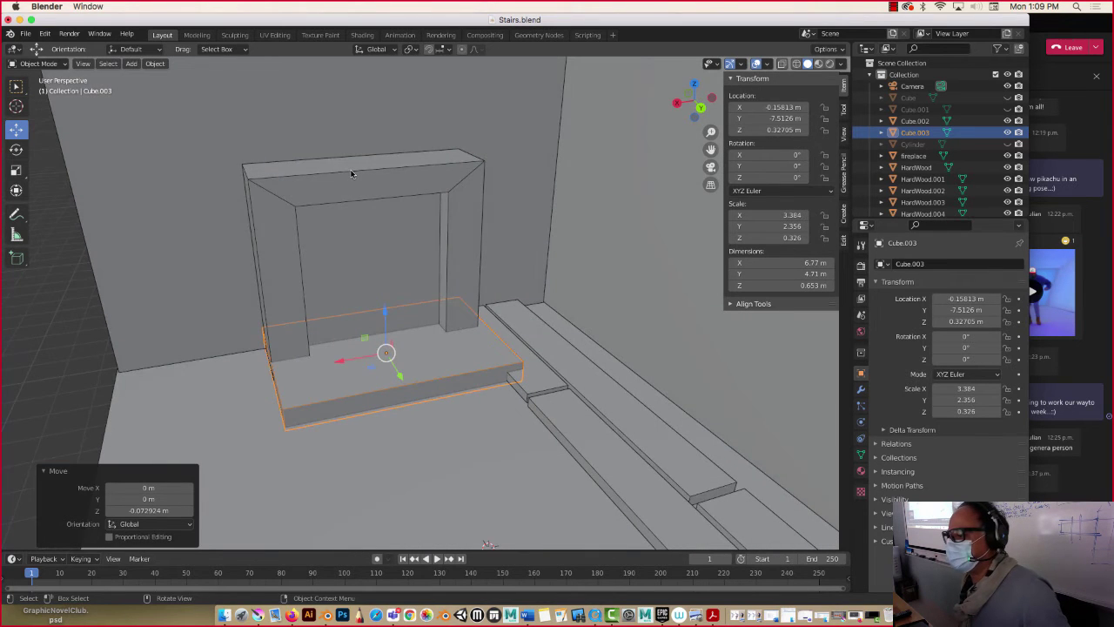
Step: In Edit Mode, add one vertical loop cut through the centre of the fireplace
{"action": "left_click", "coordinate": [351, 174]}
{"action": "key", "text": "Tab"}
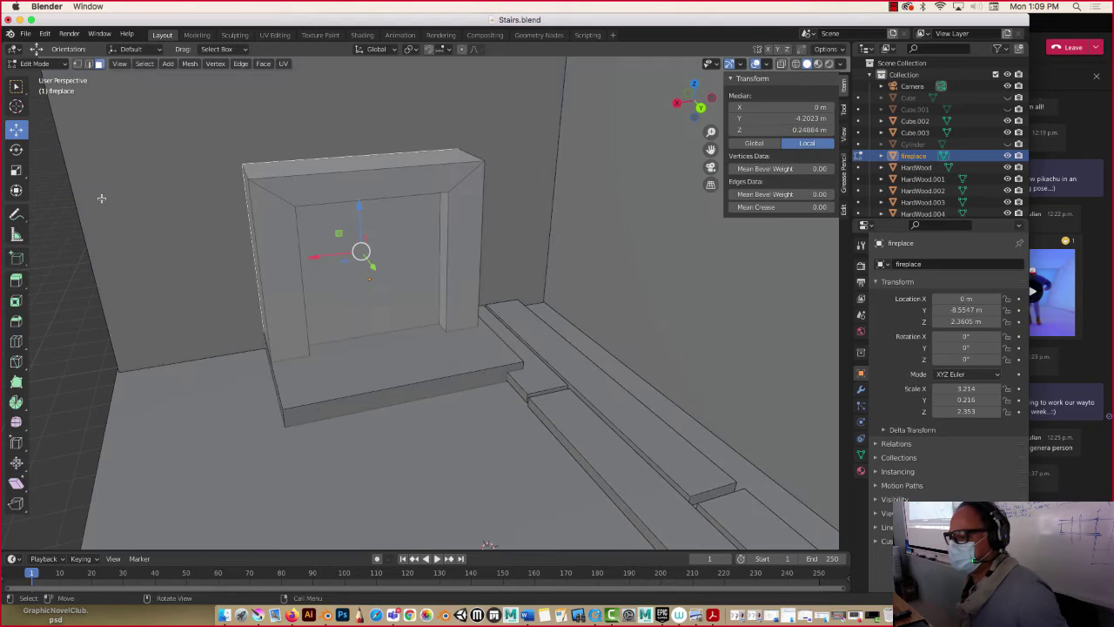
{"action": "left_click", "coordinate": [16, 341]}
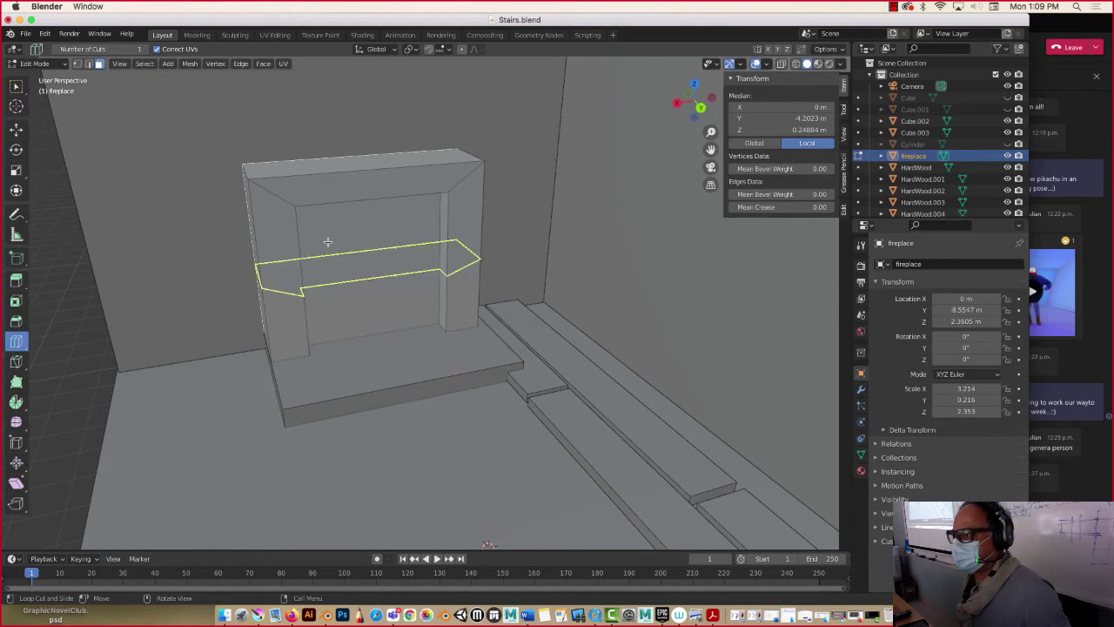
{"action": "left_click", "coordinate": [369, 178]}
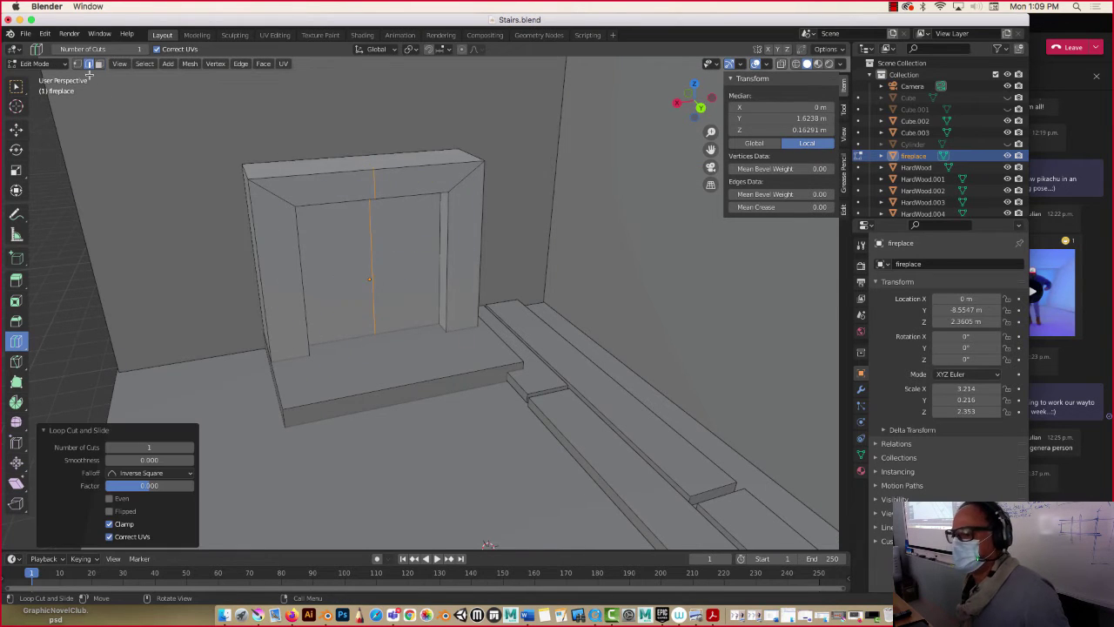
{"action": "left_click", "coordinate": [16, 129]}
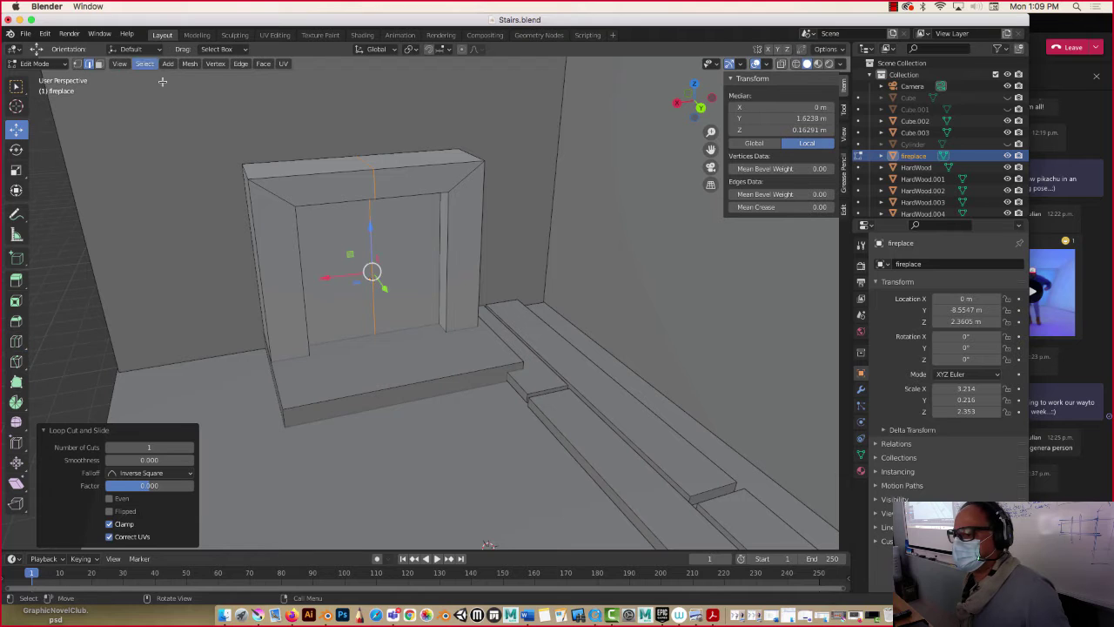
Step: Try to raise the centre edge on top of the fireplace and undo the move
{"action": "left_click", "coordinate": [364, 162]}
{"action": "left_click_drag", "start_coordinate": [365, 143], "coordinate": [367, 127]}
{"action": "key", "text": "super+z"}
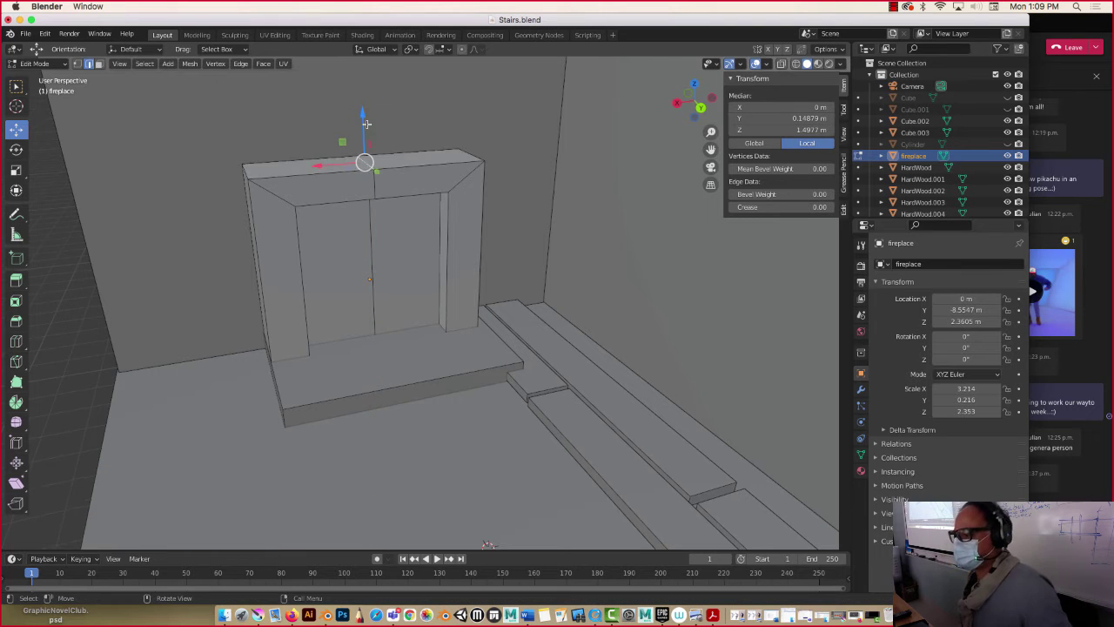
{"action": "key", "text": "super+z"}
Step: Return to Object Mode and examine the fireplace and hearth within the whole room
{"action": "scroll", "coordinate": [248, 240], "scroll_direction": "down", "scroll_amount": 3}
{"action": "middle_click_drag", "start_coordinate": [244, 235], "coordinate": [199, 322]}
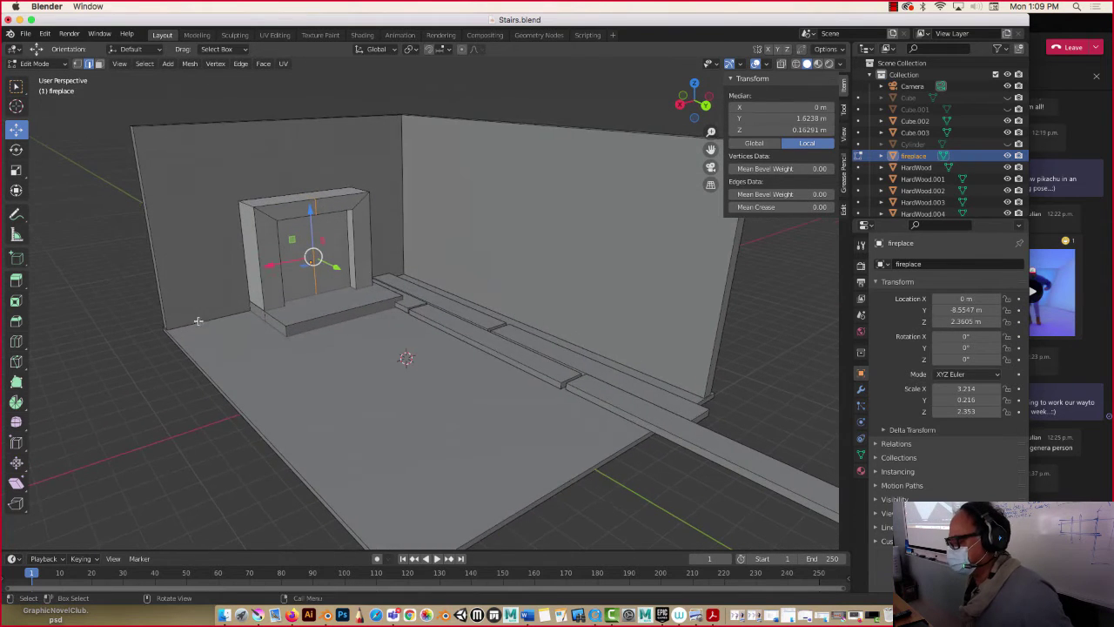
{"action": "scroll", "coordinate": [268, 266], "scroll_direction": "up", "scroll_amount": 3}
{"action": "scroll", "coordinate": [270, 268], "scroll_direction": "down", "scroll_amount": 3}
{"action": "mouse_move", "coordinate": [271, 270]}
{"action": "middle_mouse_down"}
{"action": "mouse_move", "coordinate": [308, 285]}
{"action": "mouse_move", "coordinate": [262, 260]}
{"action": "middle_mouse_up"}
{"action": "key", "text": "Tab"}
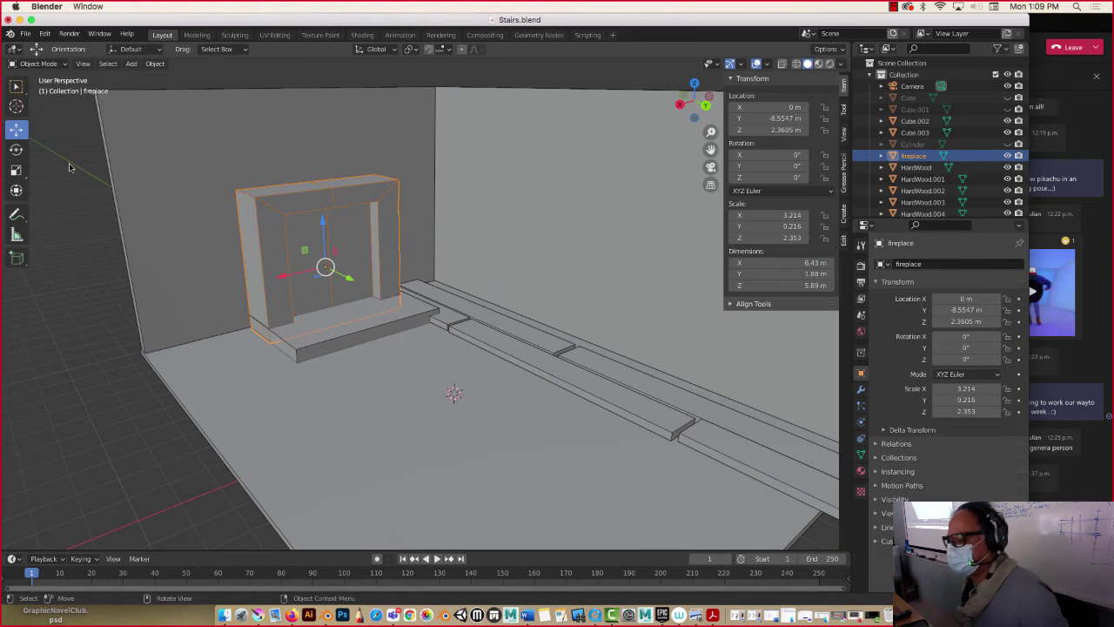
{"action": "scroll", "coordinate": [407, 374], "scroll_direction": "down", "scroll_amount": 5}
{"action": "scroll", "coordinate": [402, 376], "scroll_direction": "up", "scroll_amount": 4}
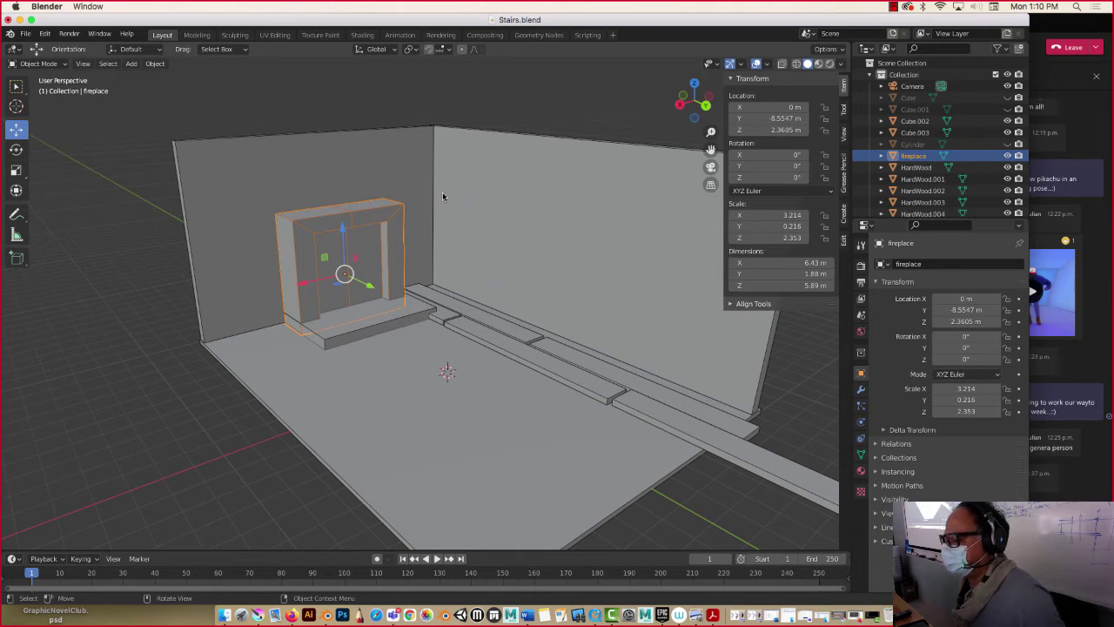
{"action": "left_click", "coordinate": [894, 7]}
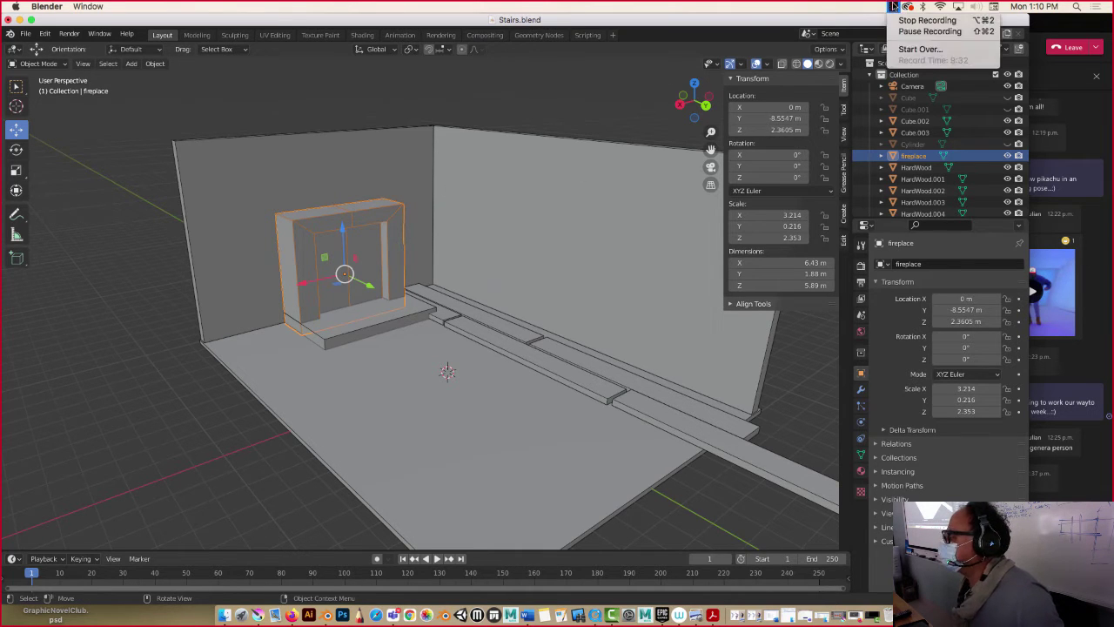
{"action": "left_click", "coordinate": [696, 20]}
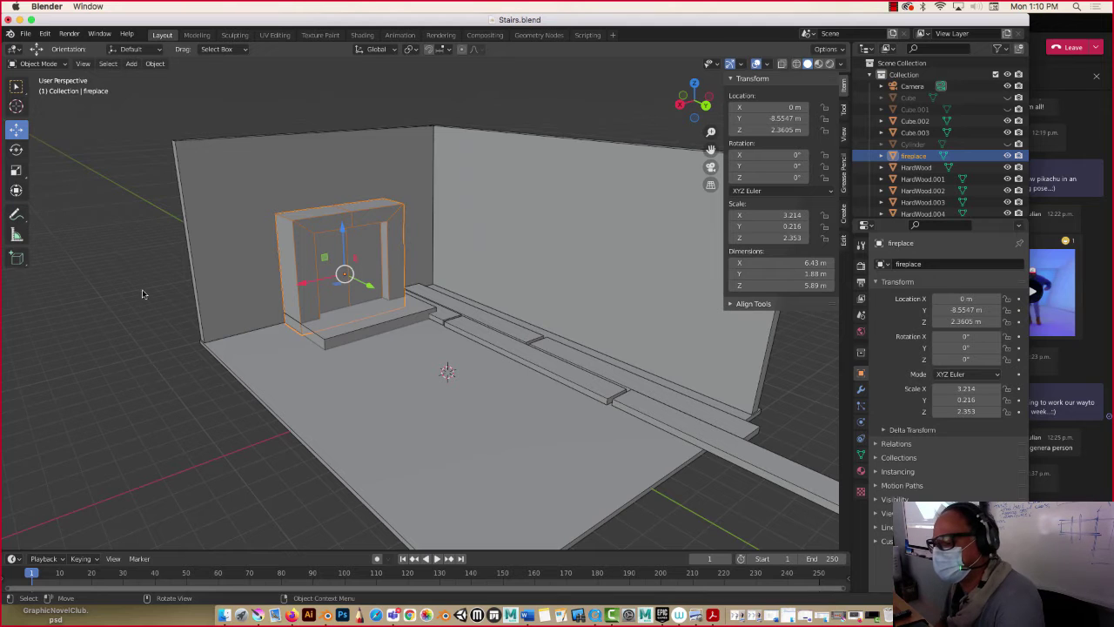
Step: Sketch a freehand broom with a long handle and bristles as an annotation in the empty space beside the room
{"action": "left_click", "coordinate": [18, 218]}
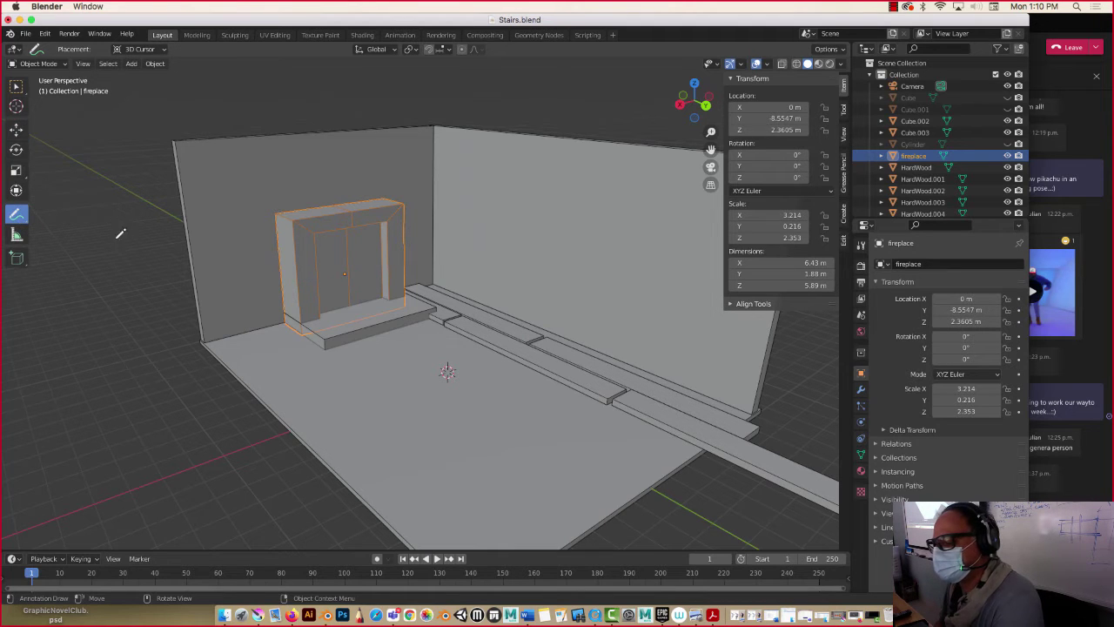
{"action": "left_click_drag", "start_coordinate": [119, 193], "coordinate": [132, 361]}
{"action": "mouse_move", "coordinate": [124, 198]}
{"action": "left_mouse_down"}
{"action": "mouse_move", "coordinate": [94, 204]}
{"action": "mouse_move", "coordinate": [111, 253]}
{"action": "mouse_move", "coordinate": [105, 218]}
{"action": "mouse_move", "coordinate": [111, 353]}
{"action": "mouse_move", "coordinate": [113, 283]}
{"action": "mouse_move", "coordinate": [125, 384]}
{"action": "mouse_move", "coordinate": [136, 385]}
{"action": "mouse_move", "coordinate": [123, 390]}
{"action": "mouse_move", "coordinate": [140, 406]}
{"action": "mouse_move", "coordinate": [139, 385]}
{"action": "mouse_move", "coordinate": [126, 411]}
{"action": "mouse_move", "coordinate": [135, 406]}
{"action": "mouse_move", "coordinate": [138, 479]}
{"action": "mouse_move", "coordinate": [113, 400]}
{"action": "mouse_move", "coordinate": [139, 425]}
{"action": "mouse_move", "coordinate": [123, 397]}
{"action": "left_mouse_up"}
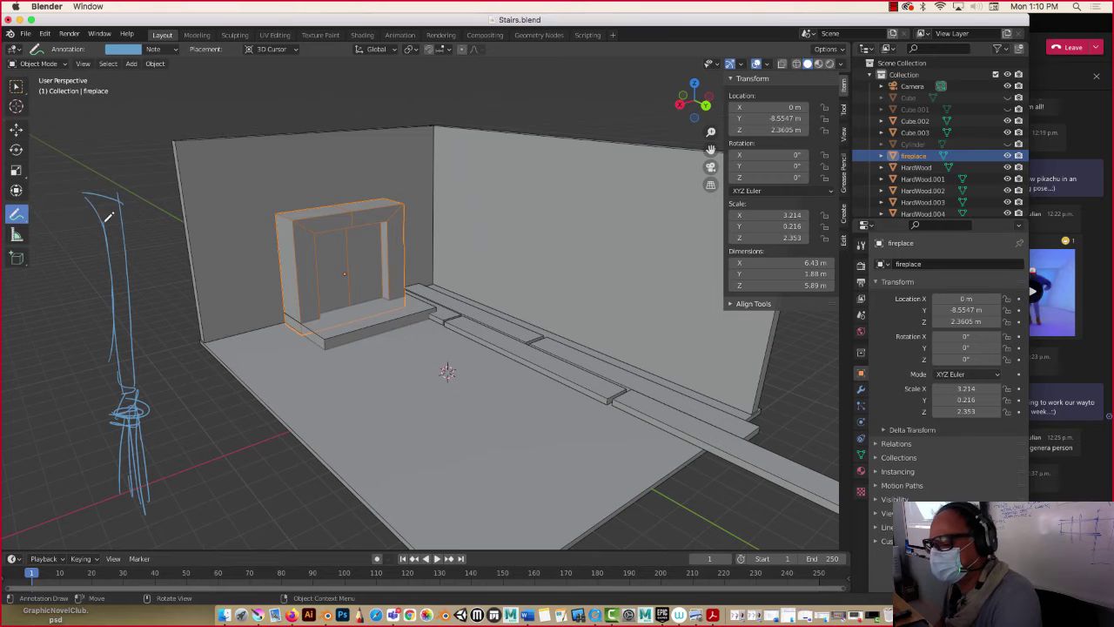
{"action": "mouse_move", "coordinate": [113, 226]}
{"action": "left_mouse_down"}
{"action": "mouse_move", "coordinate": [92, 202]}
{"action": "mouse_move", "coordinate": [119, 303]}
{"action": "mouse_move", "coordinate": [105, 199]}
{"action": "mouse_move", "coordinate": [125, 378]}
{"action": "left_mouse_up"}
{"action": "mouse_move", "coordinate": [142, 406]}
{"action": "left_mouse_down"}
{"action": "mouse_move", "coordinate": [150, 505]}
{"action": "mouse_move", "coordinate": [159, 488]}
{"action": "mouse_move", "coordinate": [161, 501]}
{"action": "mouse_move", "coordinate": [145, 410]}
{"action": "left_mouse_up"}
{"action": "mouse_move", "coordinate": [130, 525]}
{"action": "left_mouse_down"}
{"action": "mouse_move", "coordinate": [123, 420]}
{"action": "mouse_move", "coordinate": [120, 518]}
{"action": "mouse_move", "coordinate": [137, 398]}
{"action": "left_mouse_up"}
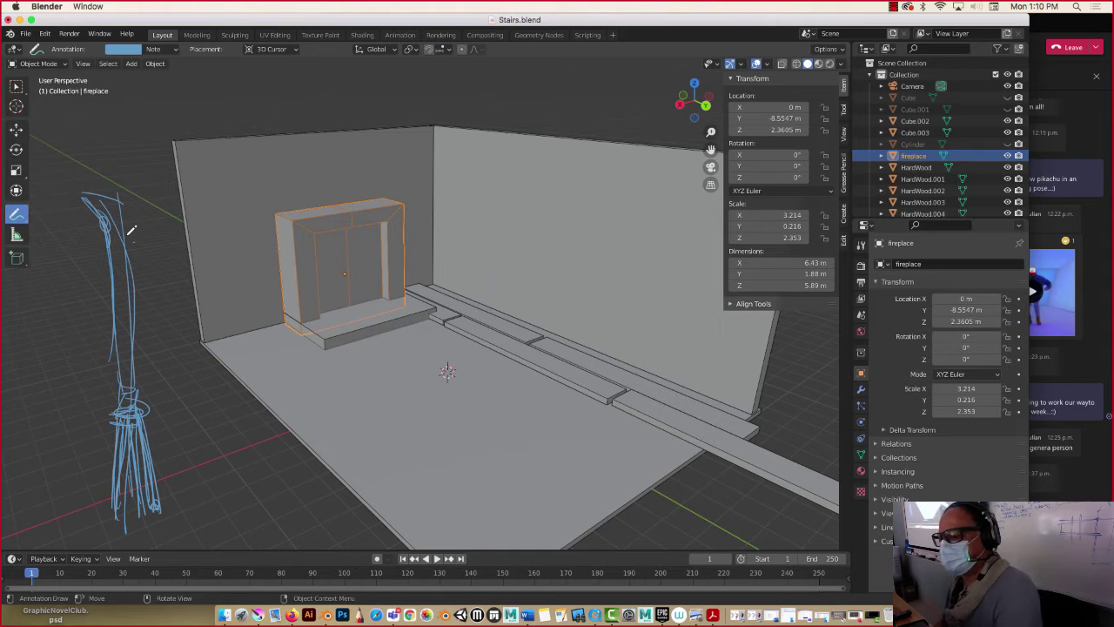
Step: Erase the whole broom annotation beside the room
{"action": "left_click_drag", "start_coordinate": [29, 224], "coordinate": [69, 286]}
{"action": "mouse_move", "coordinate": [106, 193]}
{"action": "left_mouse_down"}
{"action": "mouse_move", "coordinate": [135, 216]}
{"action": "mouse_move", "coordinate": [85, 197]}
{"action": "mouse_move", "coordinate": [153, 473]}
{"action": "mouse_move", "coordinate": [148, 518]}
{"action": "mouse_move", "coordinate": [141, 419]}
{"action": "mouse_move", "coordinate": [112, 517]}
{"action": "mouse_move", "coordinate": [160, 509]}
{"action": "mouse_move", "coordinate": [119, 533]}
{"action": "left_mouse_up"}
{"action": "mouse_move", "coordinate": [144, 404]}
{"action": "left_mouse_down"}
{"action": "mouse_move", "coordinate": [129, 179]}
{"action": "mouse_move", "coordinate": [113, 194]}
{"action": "mouse_move", "coordinate": [138, 411]}
{"action": "left_mouse_up"}
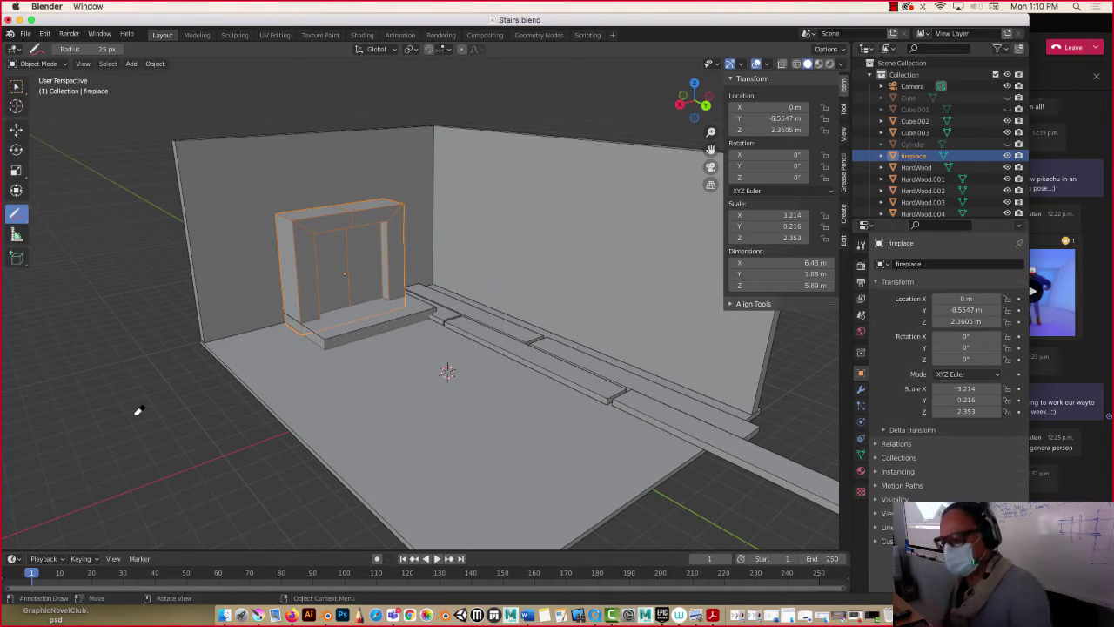
Step: Add a cube mesh at the room's centre and scale it uniformly by 0.25
{"action": "left_click", "coordinate": [17, 130]}
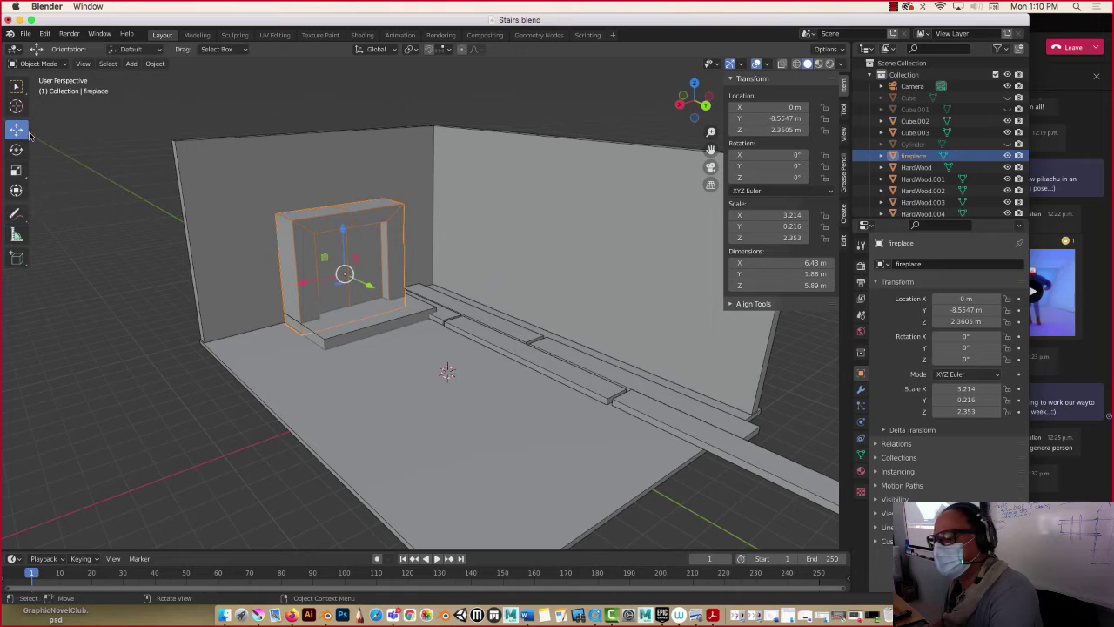
{"action": "left_click", "coordinate": [131, 65]}
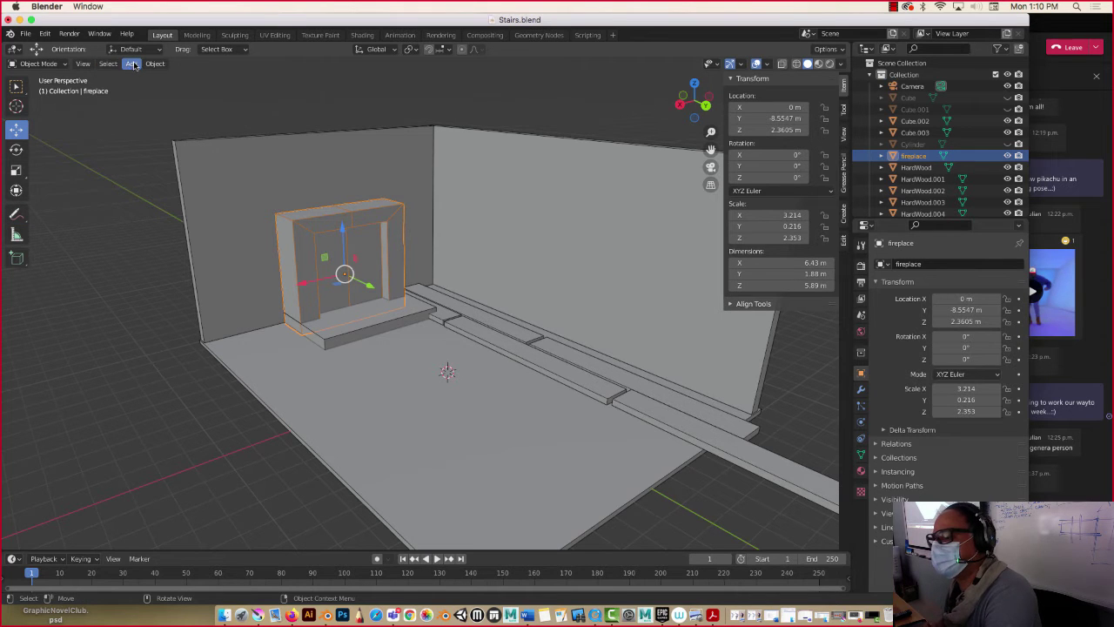
{"action": "mouse_move", "coordinate": [144, 78]}
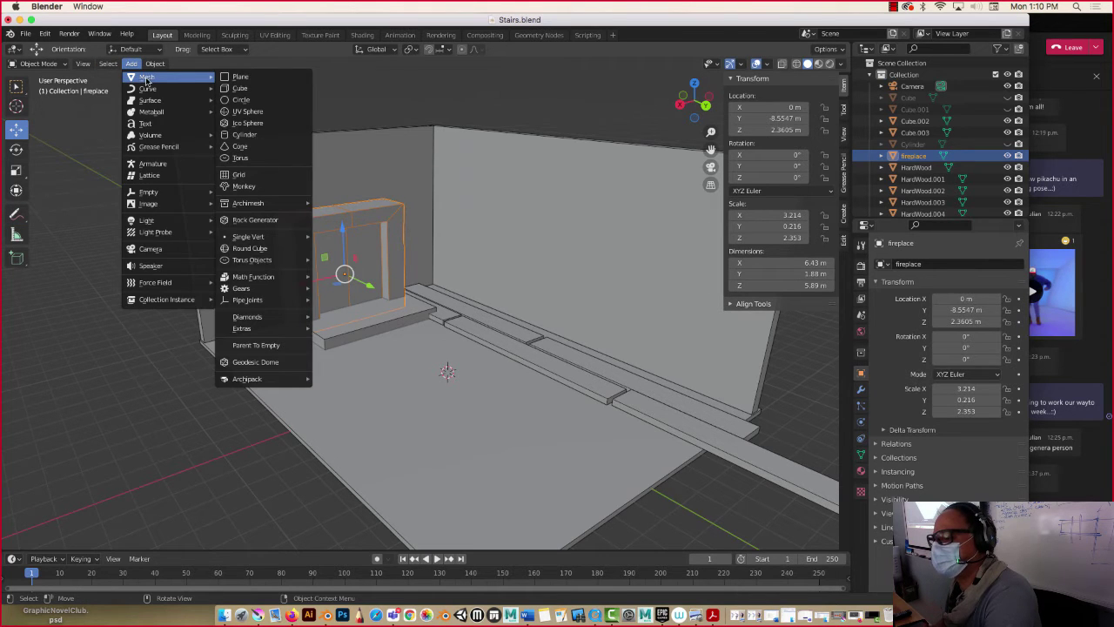
{"action": "left_click", "coordinate": [239, 88]}
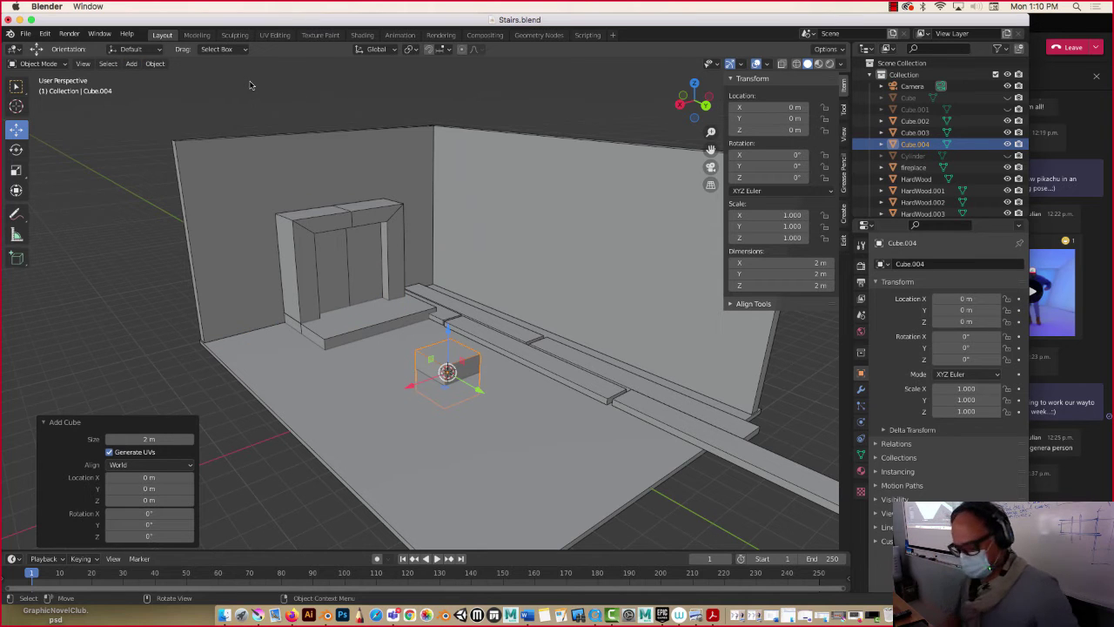
{"action": "type", "text": "s.25"}
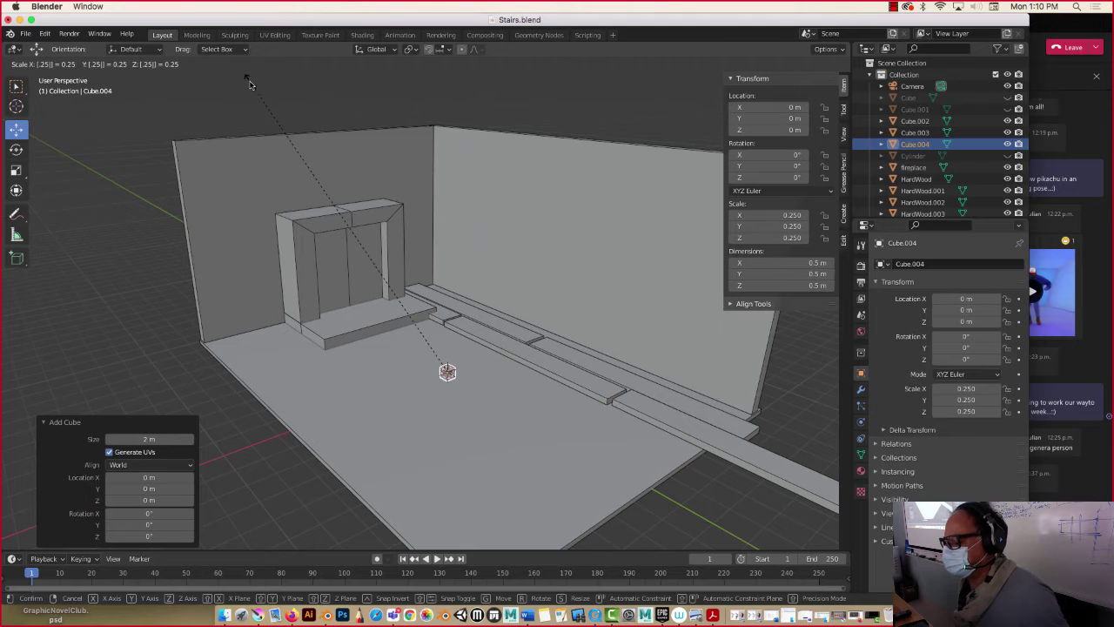
{"action": "key", "text": "Return"}
Step: Raise the small cube about 1.13 m above the floor and scale it uniformly by 0.5
{"action": "left_click_drag", "start_coordinate": [445, 337], "coordinate": [445, 325]}
{"action": "scroll", "coordinate": [445, 325], "scroll_direction": "up", "scroll_amount": 3}
{"action": "scroll", "coordinate": [445, 324], "scroll_direction": "down", "scroll_amount": 3}
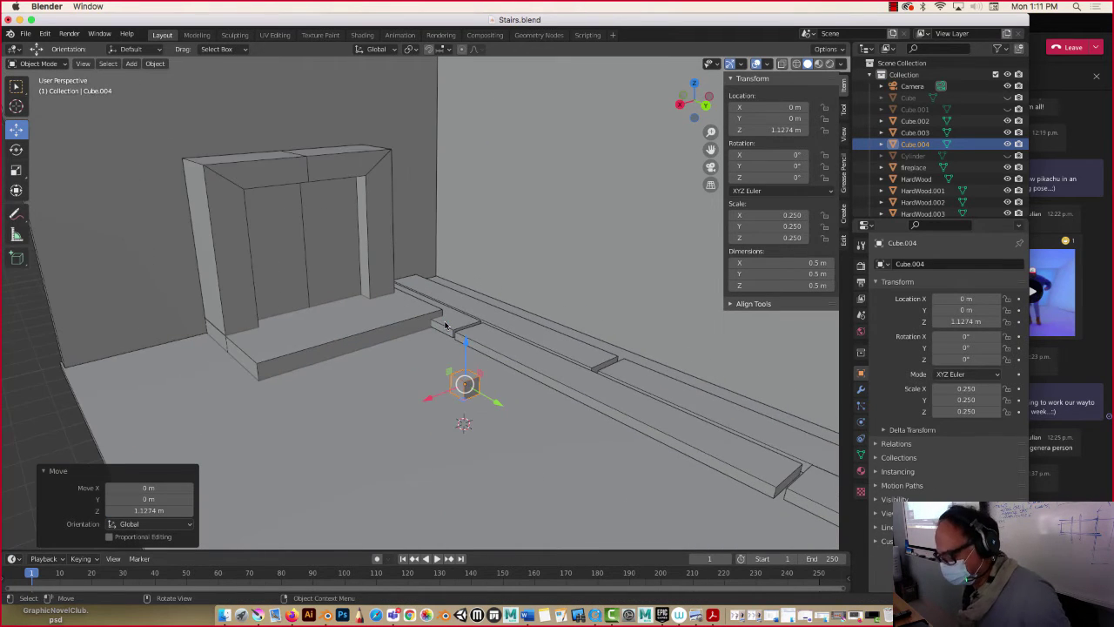
{"action": "type", "text": "s0.5"}
{"action": "key", "text": "Return"}
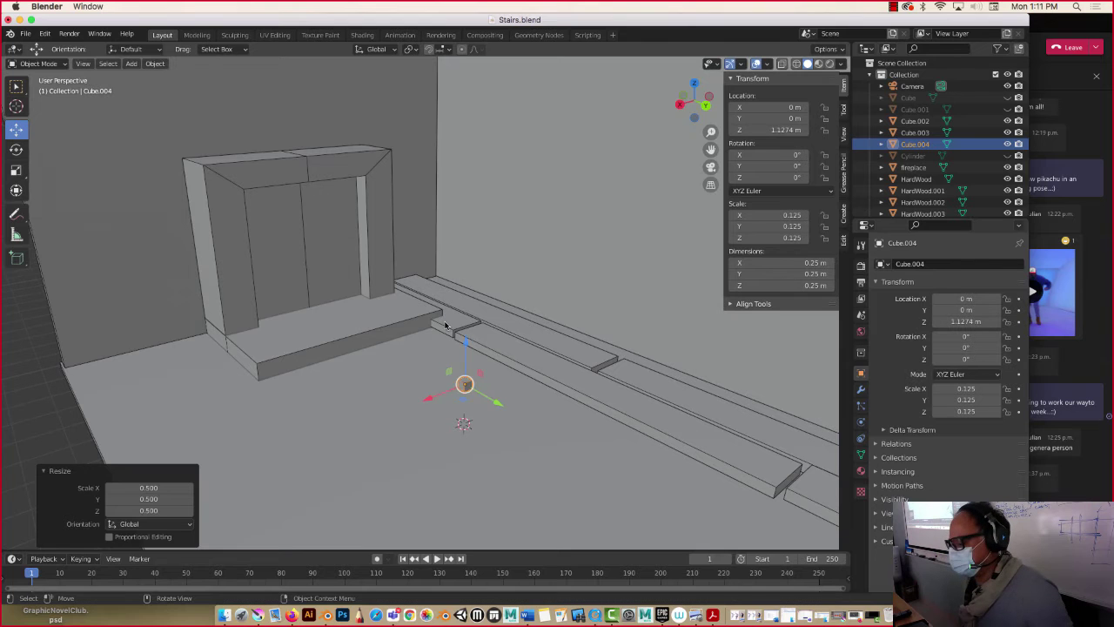
{"action": "scroll", "coordinate": [476, 379], "scroll_direction": "up", "scroll_amount": 3}
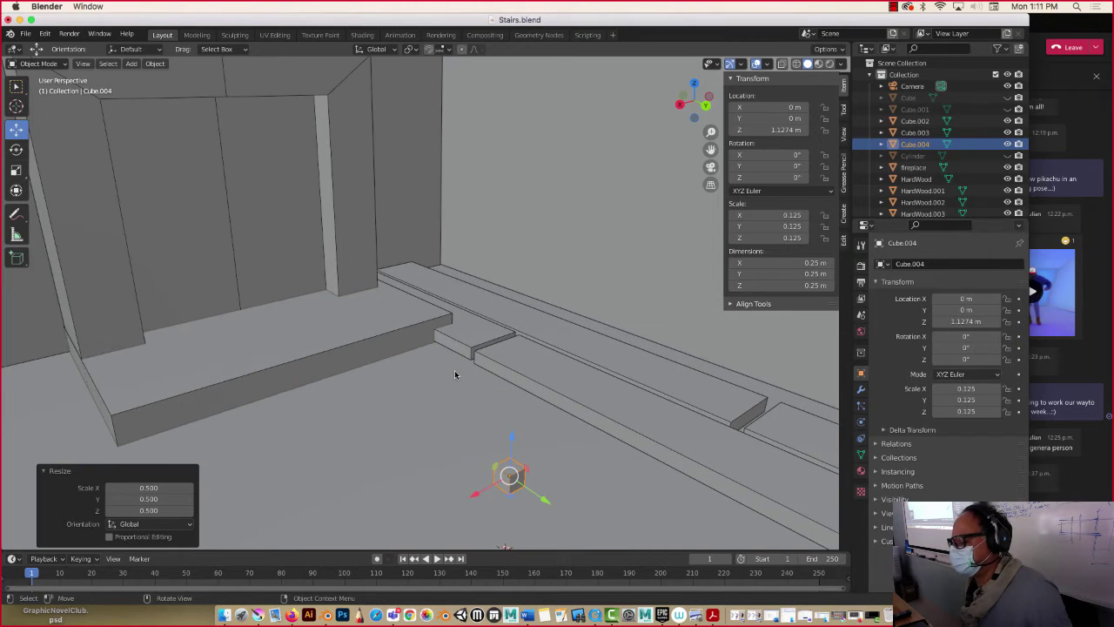
{"action": "middle_click_drag", "start_coordinate": [457, 383], "coordinate": [409, 382]}
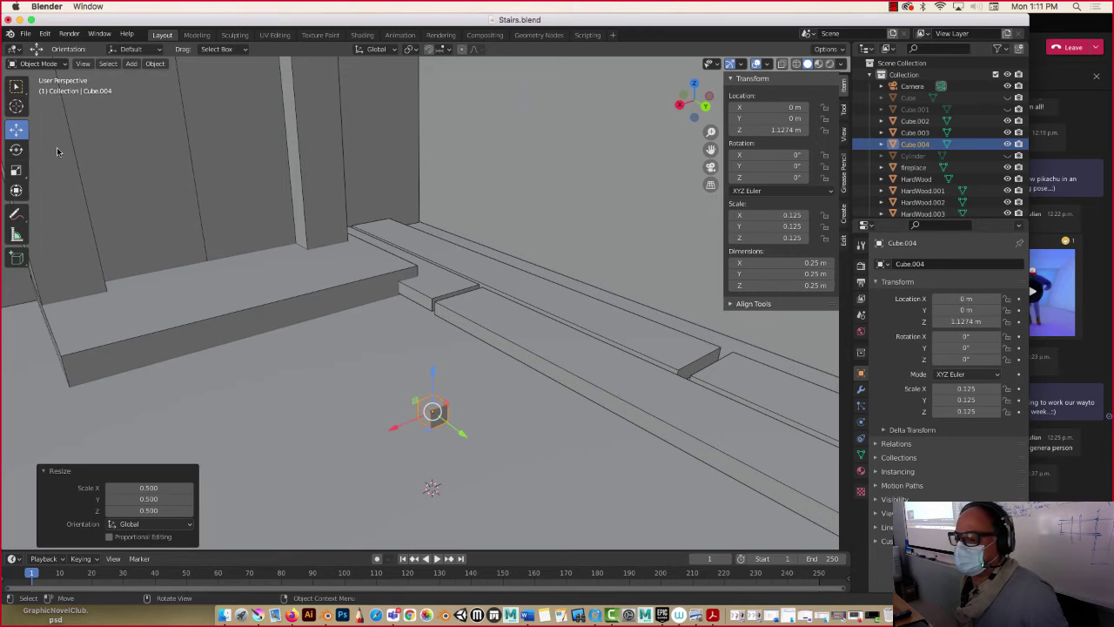
Step: Raise the small cube's top face about 2.66 m to form a tall post, and extrude that face about 0.38 m further up
{"action": "key", "text": "Tab"}
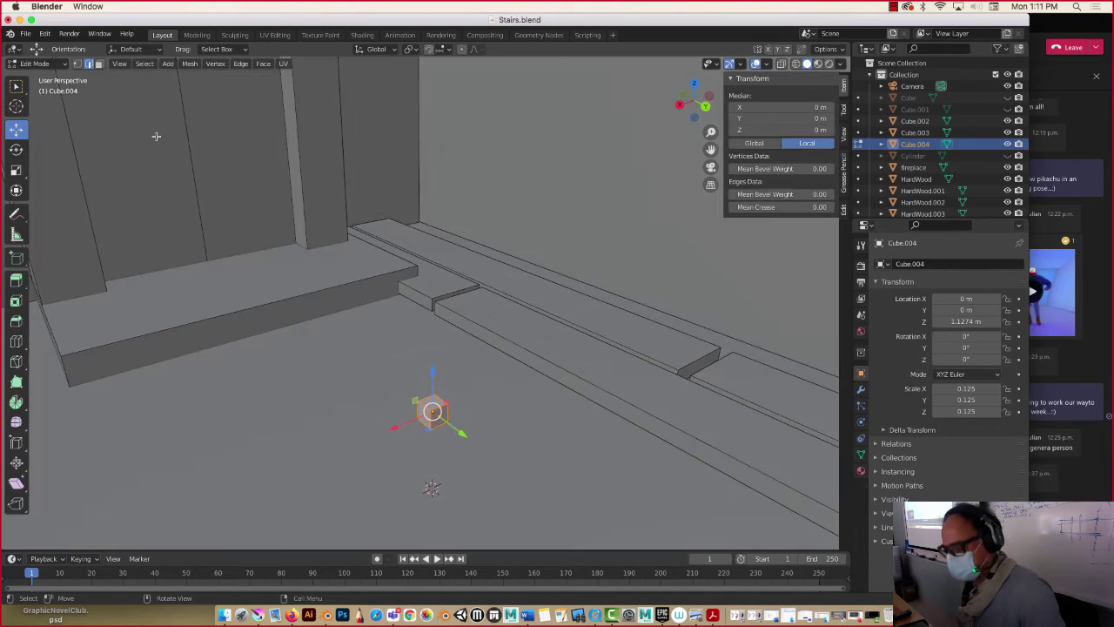
{"action": "left_click", "coordinate": [425, 397]}
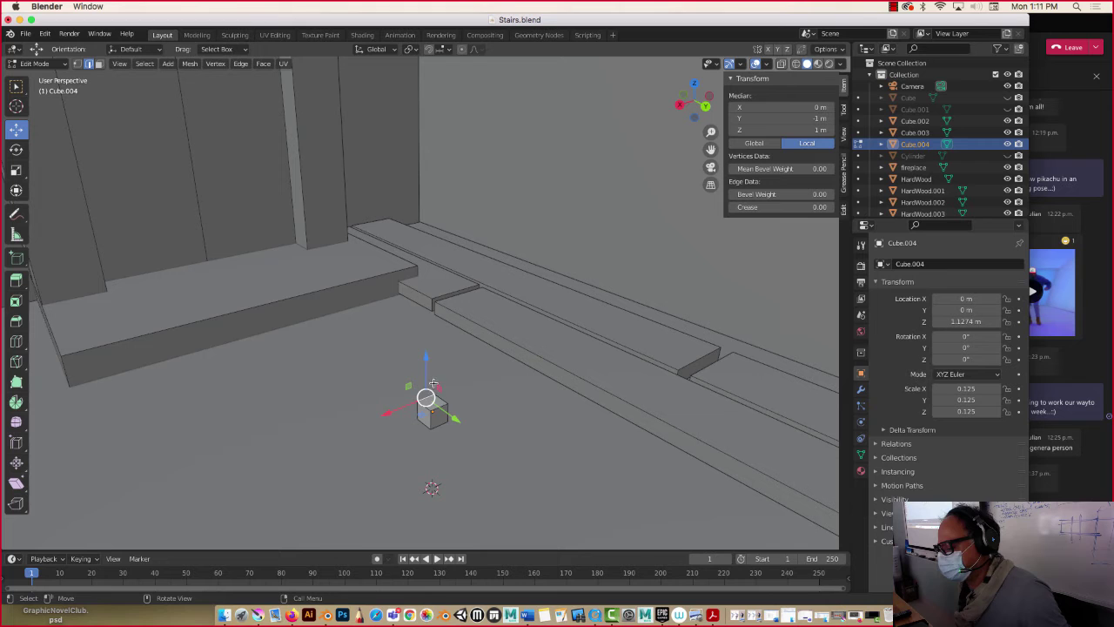
{"action": "left_click", "coordinate": [99, 64]}
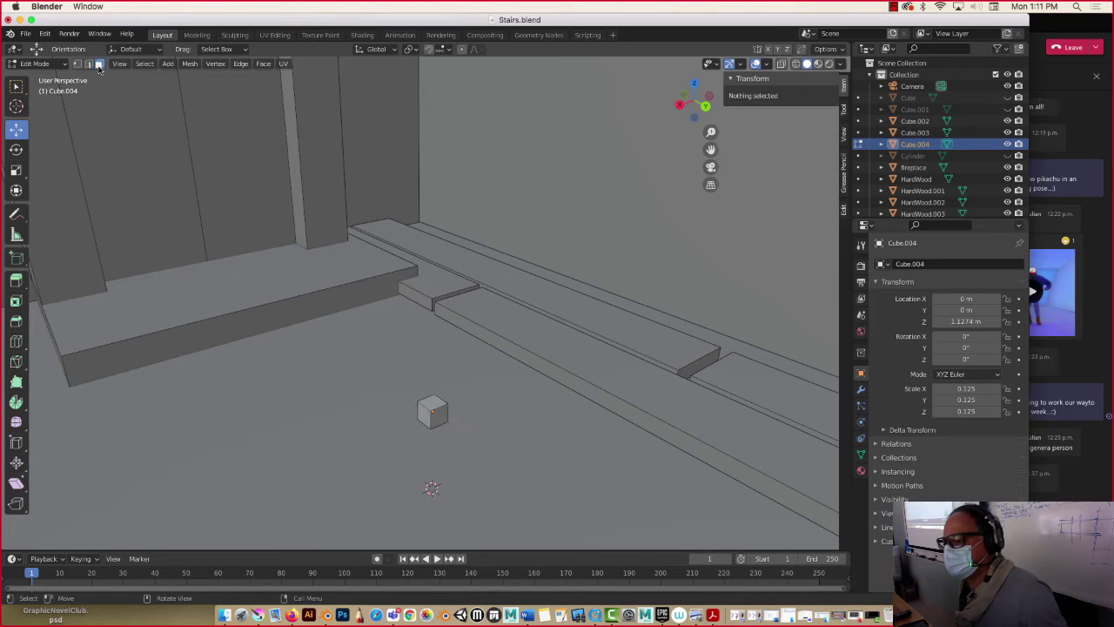
{"action": "left_click", "coordinate": [434, 403]}
{"action": "key", "text": "g"}
{"action": "key", "text": "z"}
{"action": "left_click", "coordinate": [408, 218]}
{"action": "middle_click_drag", "start_coordinate": [408, 217], "coordinate": [402, 231]}
{"action": "key", "text": "e"}
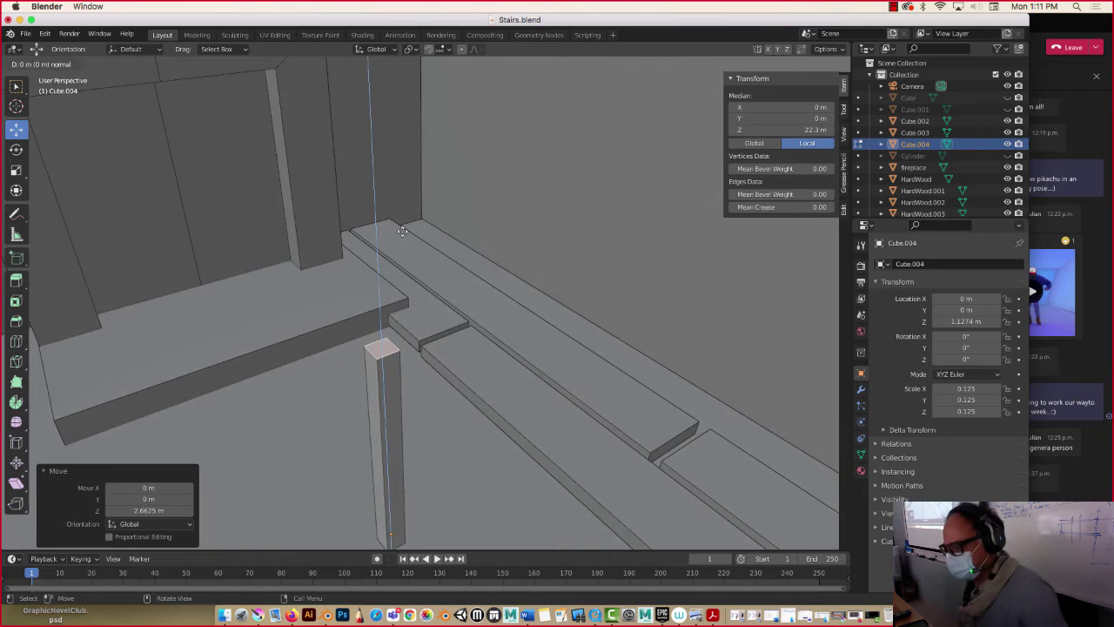
{"action": "left_click", "coordinate": [385, 260]}
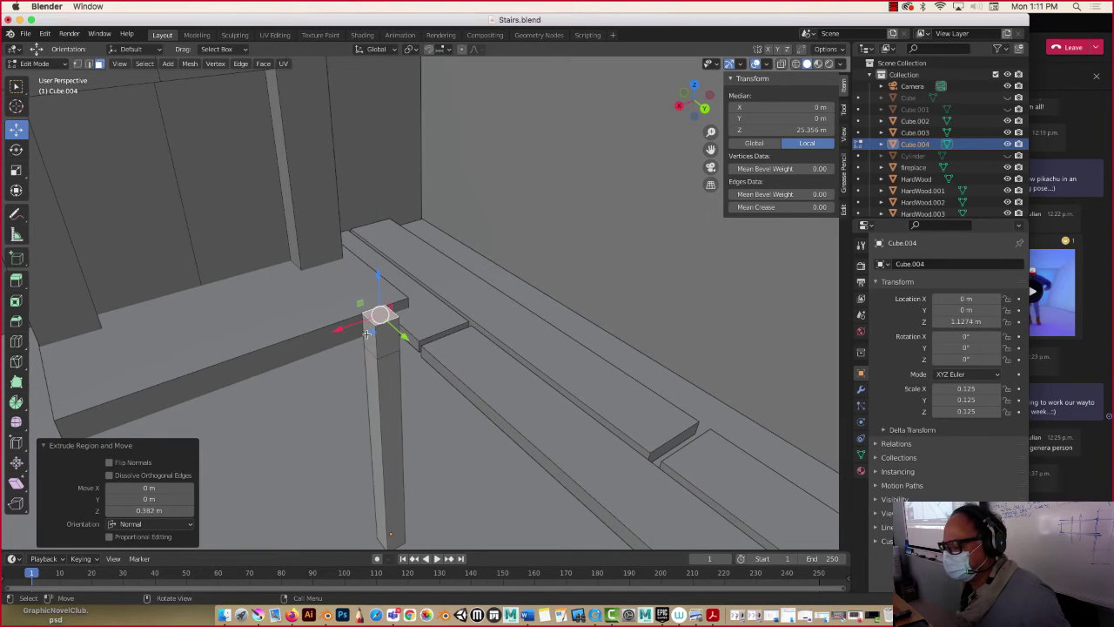
Step: Pull one side of the post's extruded top section outward about 0.12 m along X and return to Object Mode
{"action": "key", "text": "2"}
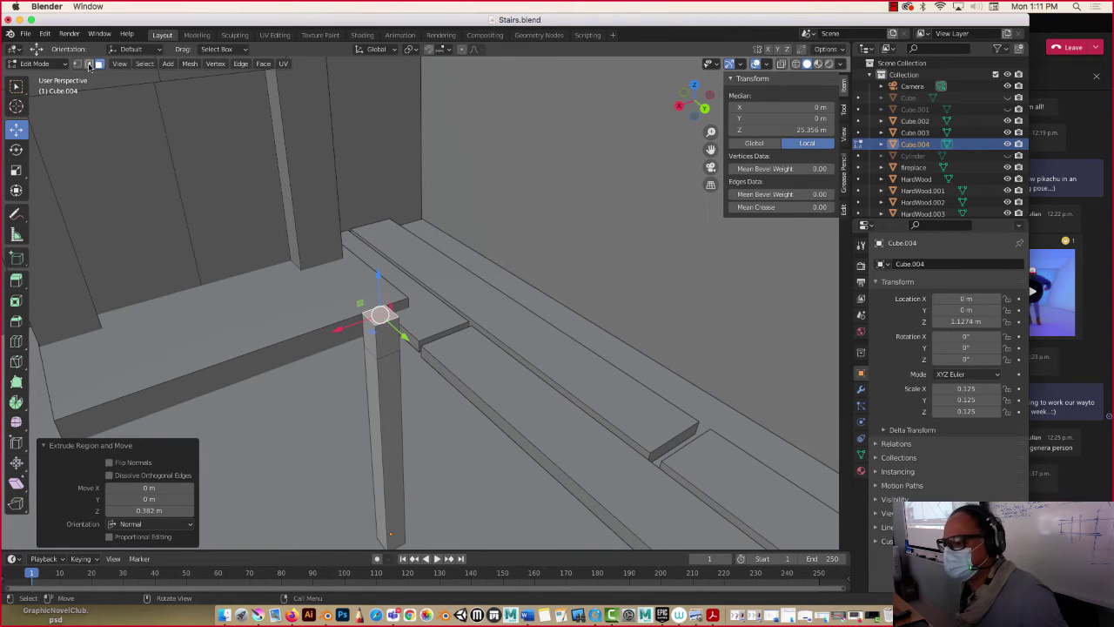
{"action": "left_click", "coordinate": [372, 350]}
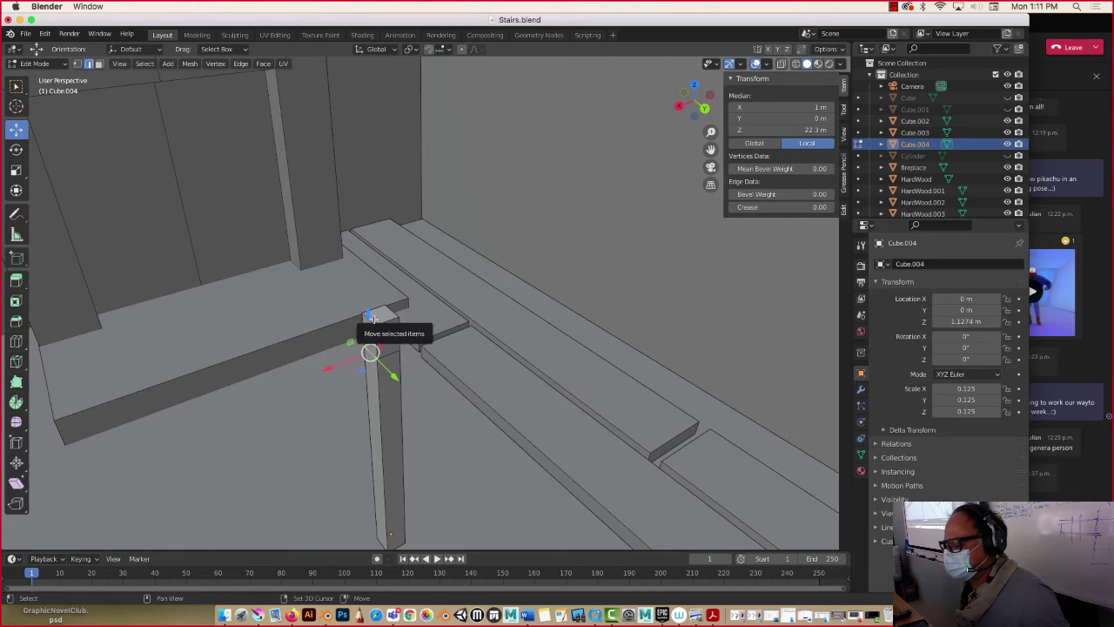
{"action": "left_click", "coordinate": [352, 341]}
{"action": "left_click_drag", "start_coordinate": [353, 341], "coordinate": [338, 349]}
{"action": "middle_click_drag", "start_coordinate": [338, 348], "coordinate": [356, 321]}
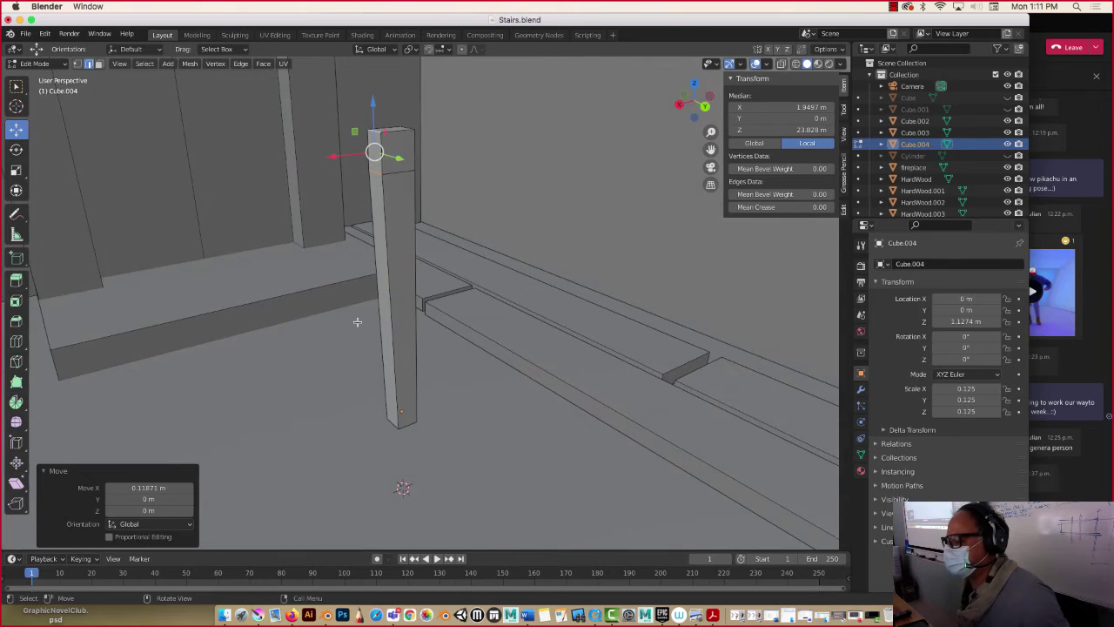
{"action": "scroll", "coordinate": [365, 293], "scroll_direction": "up", "scroll_amount": 2}
{"action": "scroll", "coordinate": [365, 293], "scroll_direction": "down", "scroll_amount": 3}
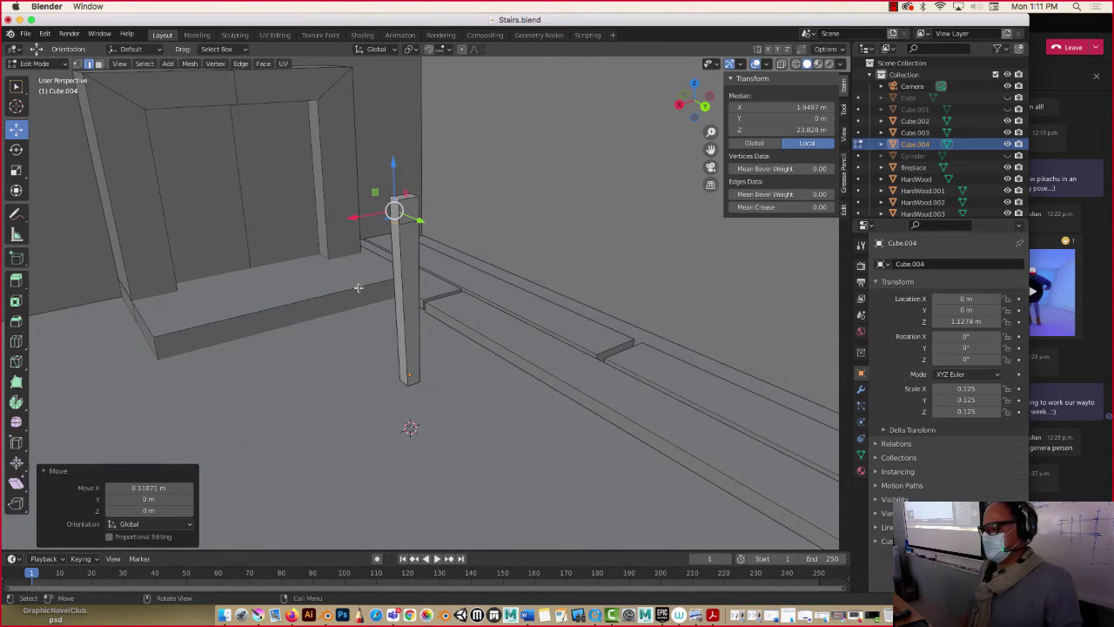
{"action": "key", "text": "Tab"}
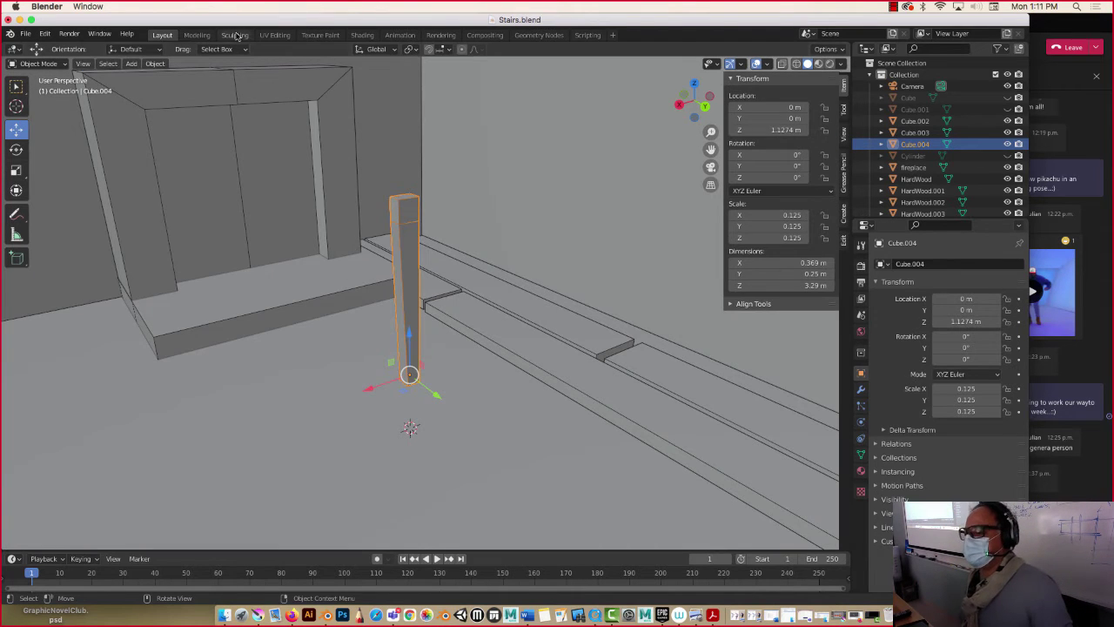
Step: Add a cylinder mesh at the room's centre with a depth of 0.5 m
{"action": "left_click", "coordinate": [131, 64]}
{"action": "mouse_move", "coordinate": [146, 78]}
{"action": "left_click", "coordinate": [236, 135]}
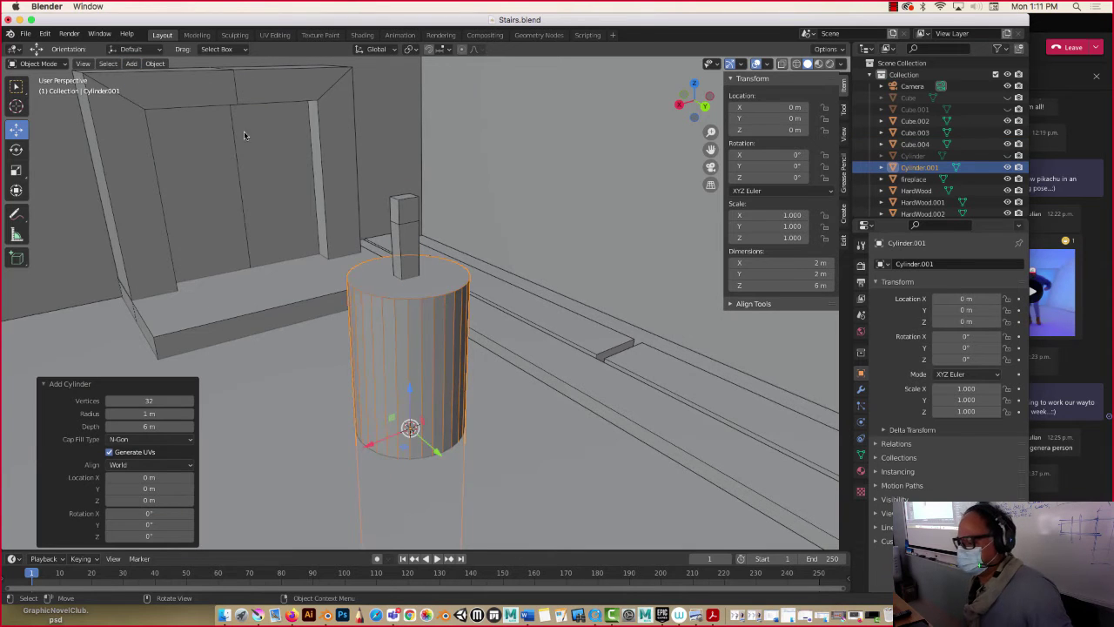
{"action": "scroll", "coordinate": [393, 348], "scroll_direction": "down", "scroll_amount": 5}
{"action": "left_click", "coordinate": [159, 426]}
{"action": "type", "text": ".5"}
{"action": "key", "text": "Return"}
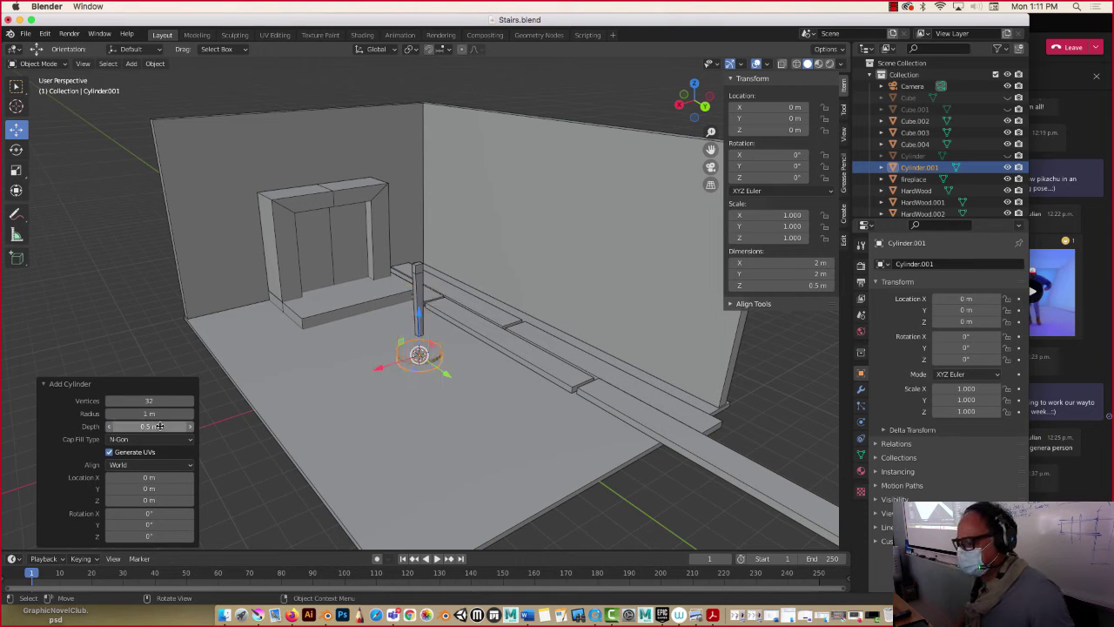
Step: Try a radius of 0.1 m for the new cylinder
{"action": "left_click", "coordinate": [160, 413]}
{"action": "key", "text": "BackSpace"}
{"action": "type", "text": ".1"}
{"action": "key", "text": "Return"}
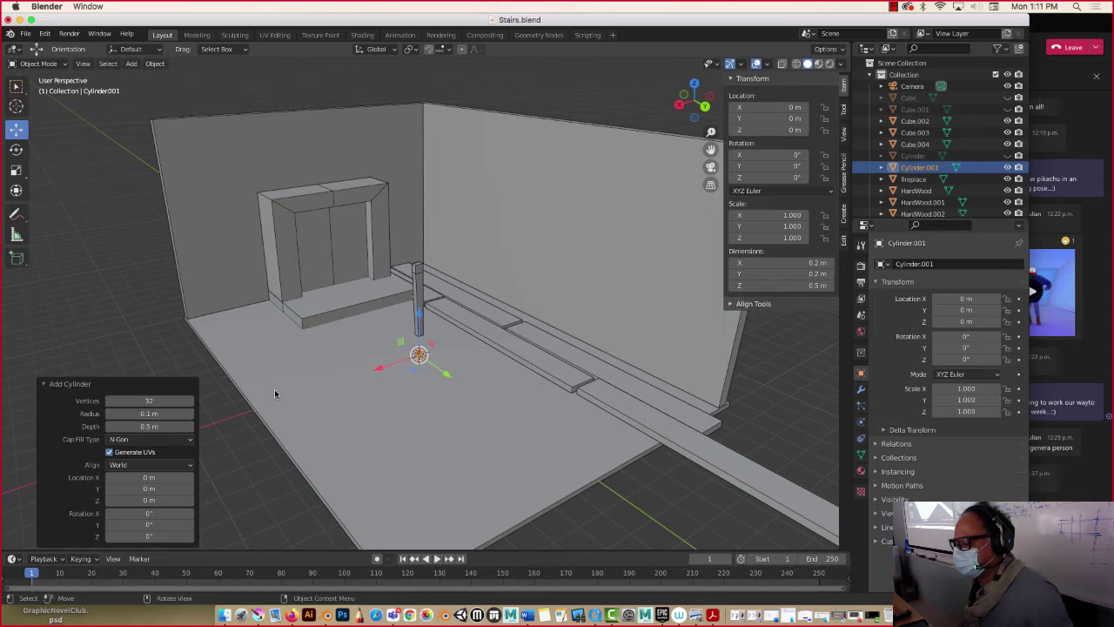
Step: Set the new cylinder's radius to 0.25 m and its vertex count to 12
{"action": "left_click", "coordinate": [169, 413]}
{"action": "key", "text": "BackSpace"}
{"action": "key", "text": "BackSpace"}
{"action": "key", "text": "BackSpace"}
{"action": "key", "text": "BackSpace"}
{"action": "key", "text": "BackSpace"}
{"action": "type", "text": ".25"}
{"action": "key", "text": "Return"}
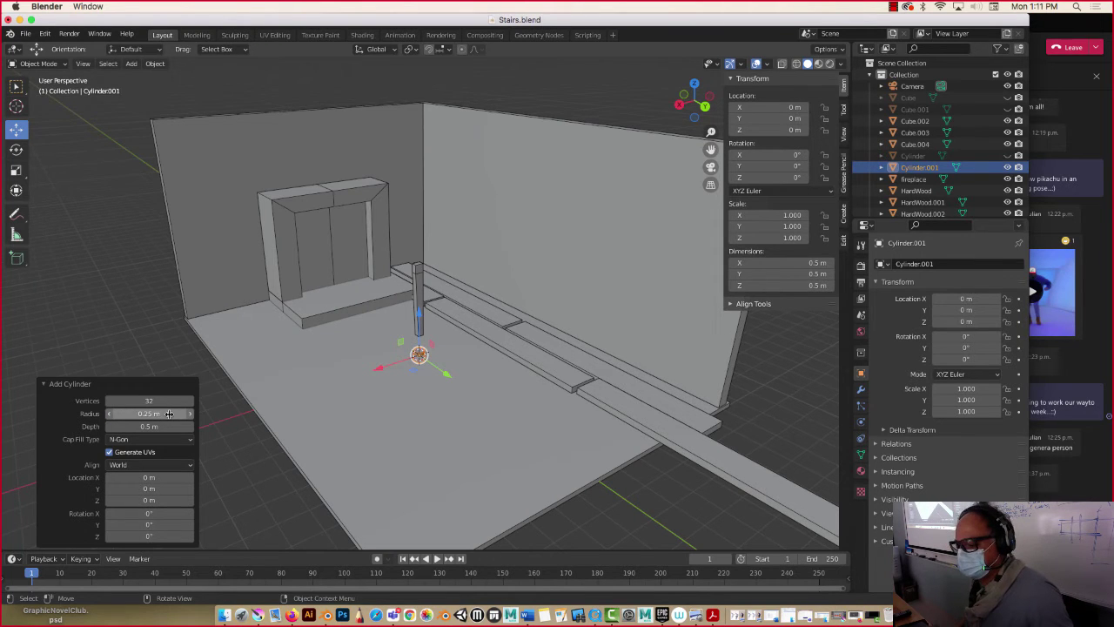
{"action": "left_click", "coordinate": [161, 400]}
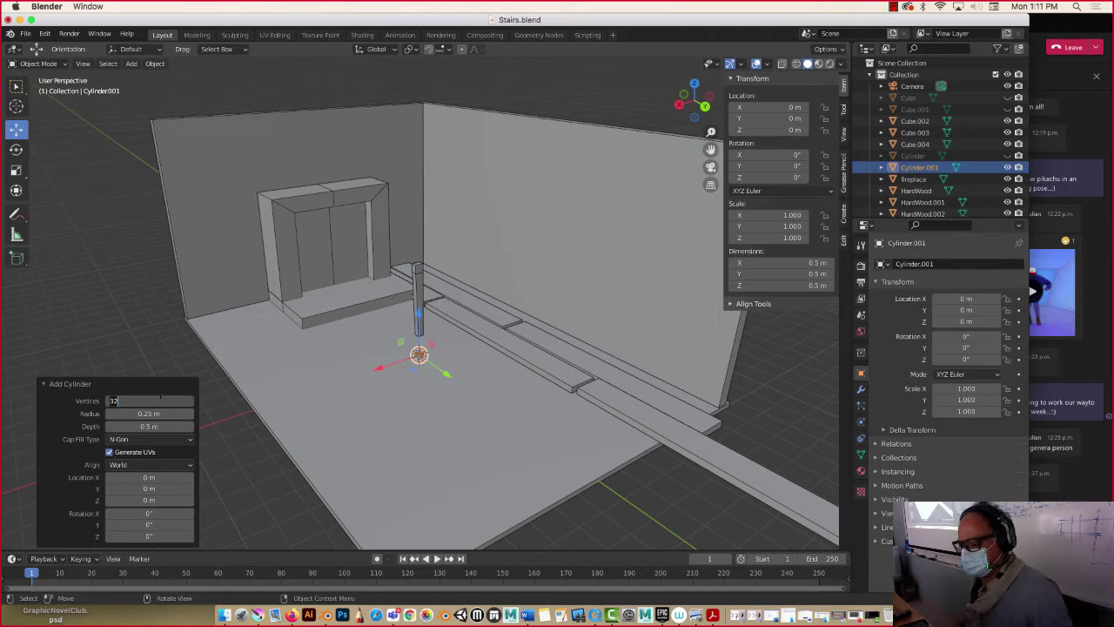
{"action": "type", "text": "12"}
{"action": "key", "text": "Return"}
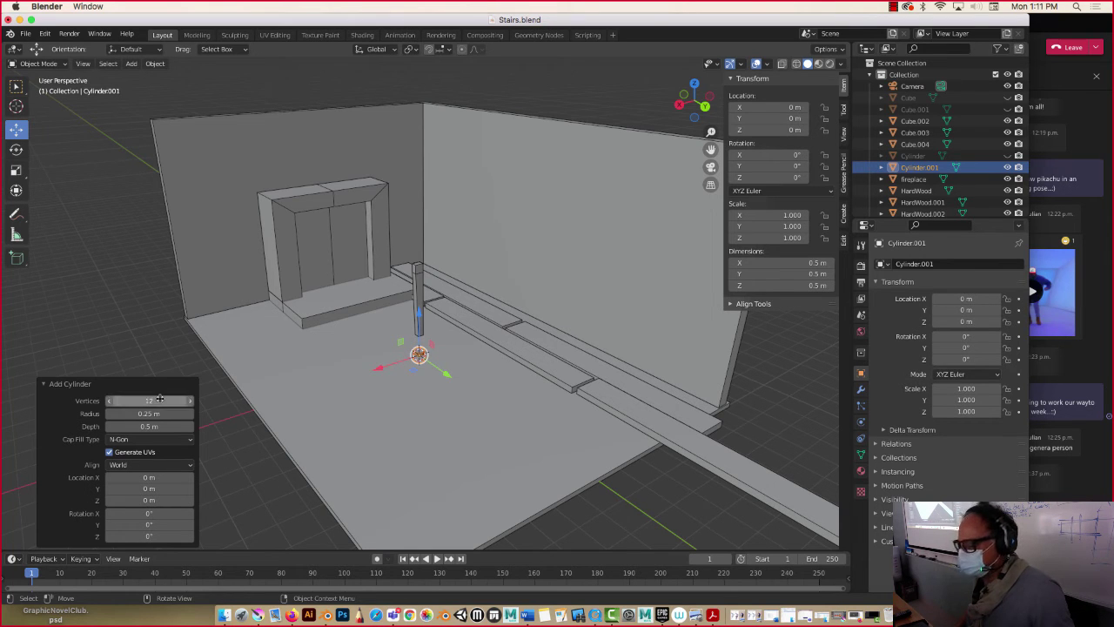
Step: Raise the cylinder to a height of about 1.27 m so it wraps around the post's lower end
{"action": "left_click_drag", "start_coordinate": [421, 314], "coordinate": [420, 284]}
{"action": "scroll", "coordinate": [419, 296], "scroll_direction": "up", "scroll_amount": 4}
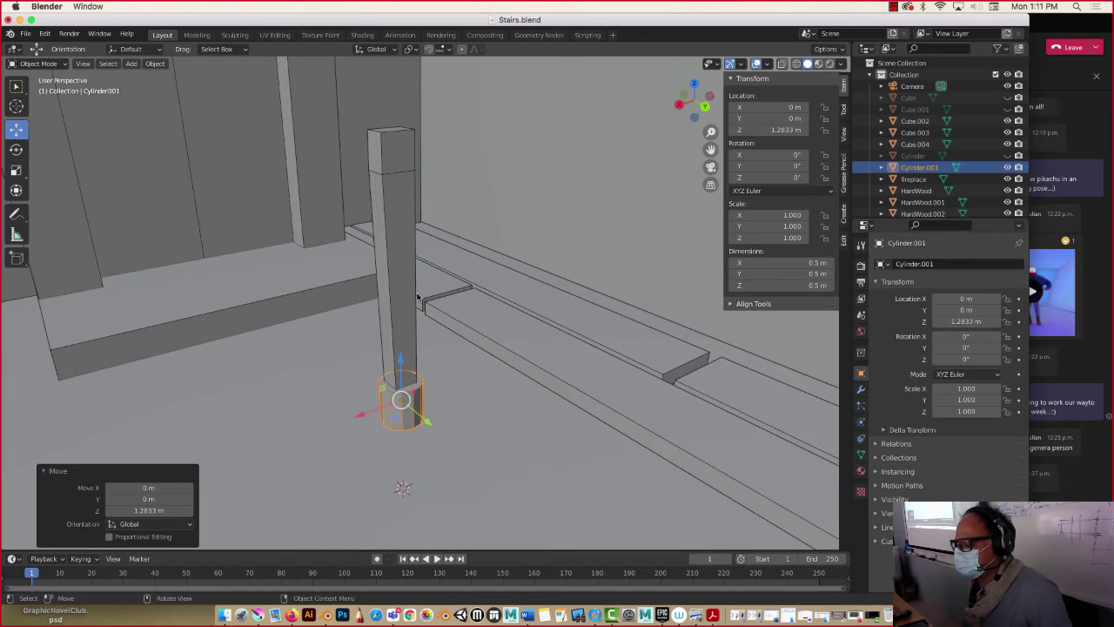
{"action": "scroll", "coordinate": [410, 351], "scroll_direction": "down", "scroll_amount": 5}
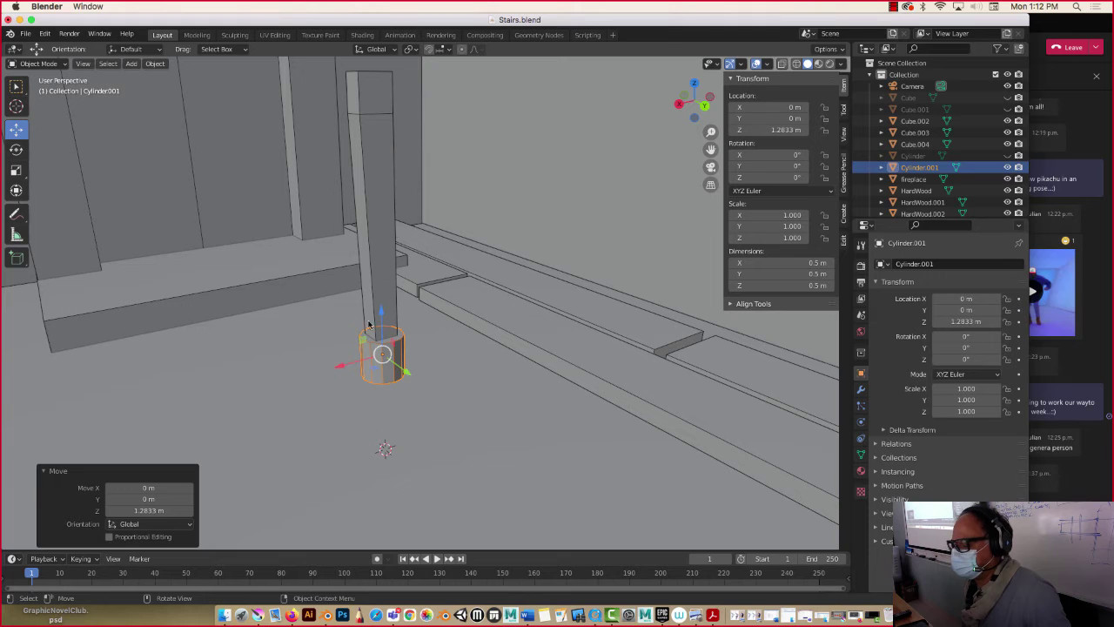
{"action": "mouse_move", "coordinate": [380, 339]}
{"action": "left_mouse_down"}
{"action": "mouse_move", "coordinate": [381, 327]}
{"action": "mouse_move", "coordinate": [360, 338]}
{"action": "left_mouse_up"}
{"action": "key", "text": "ctrl+z"}
{"action": "middle_click_drag", "start_coordinate": [359, 339], "coordinate": [357, 335]}
{"action": "scroll", "coordinate": [357, 335], "scroll_direction": "down", "scroll_amount": 3}
{"action": "scroll", "coordinate": [363, 316], "scroll_direction": "up", "scroll_amount": 4}
{"action": "scroll", "coordinate": [362, 316], "scroll_direction": "down", "scroll_amount": 6}
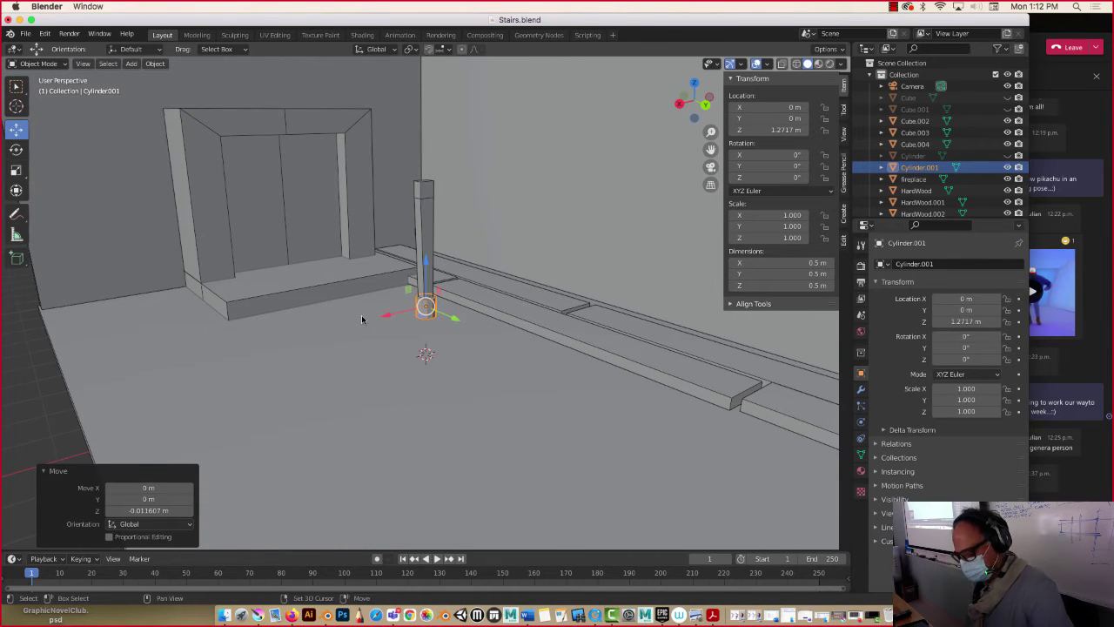
Step: Duplicate the cylinder, place the copy just below the original, and scale the copy uniformly by 0.1
{"action": "key", "text": "shift+d"}
{"action": "left_click", "coordinate": [362, 335]}
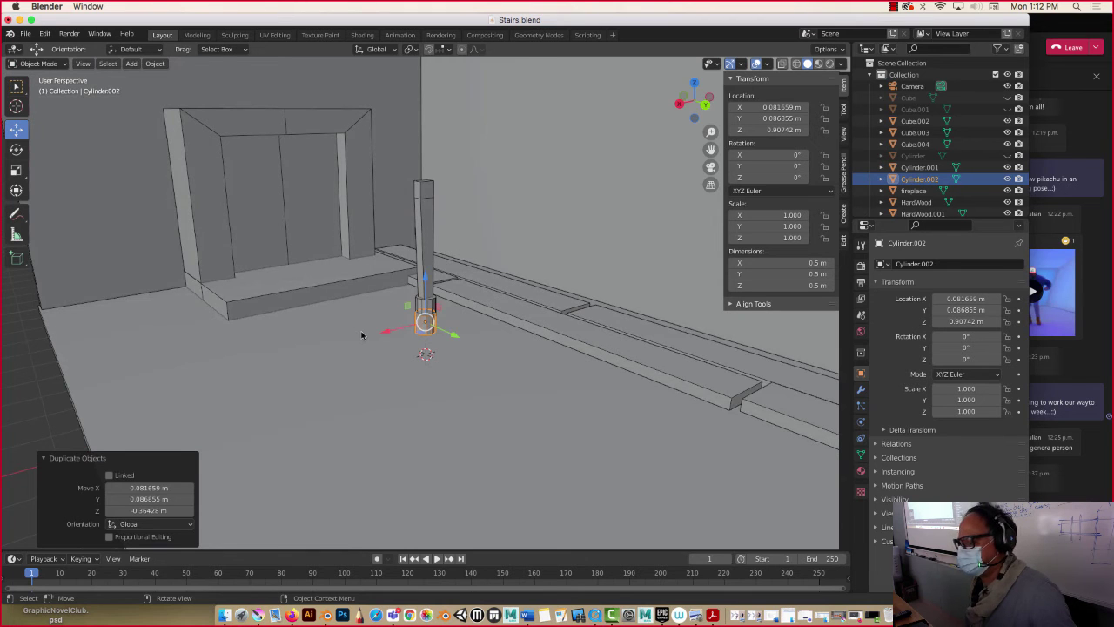
{"action": "type", "text": "s.1"}
{"action": "key", "text": "Return"}
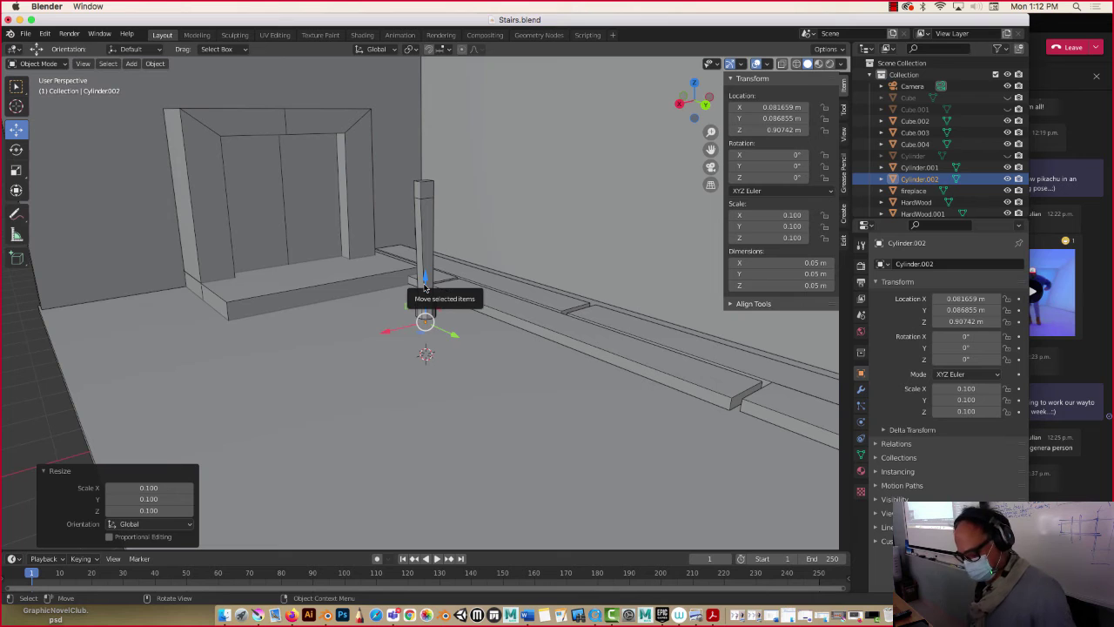
Step: Stretch the thin cylinder along Z to a length of about 1.62 m and lower it about 0.43 m beneath the wide cylinder
{"action": "left_click_drag", "start_coordinate": [424, 287], "coordinate": [413, 156]}
{"action": "scroll", "coordinate": [429, 306], "scroll_direction": "up", "scroll_amount": 2}
{"action": "scroll", "coordinate": [427, 335], "scroll_direction": "up", "scroll_amount": 6}
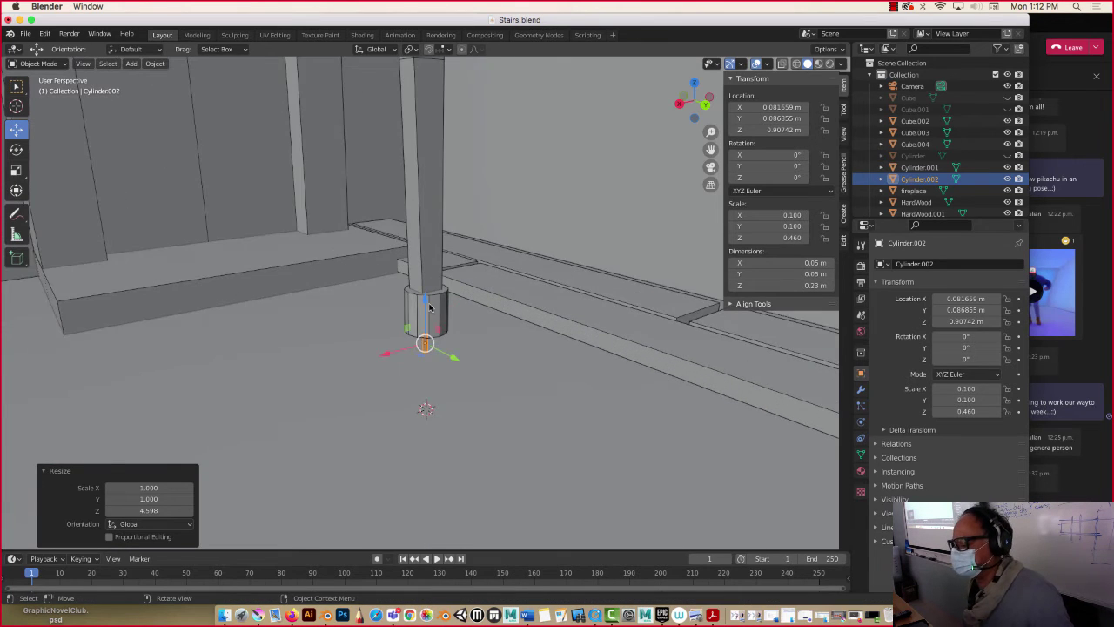
{"action": "scroll", "coordinate": [428, 336], "scroll_direction": "down", "scroll_amount": 4}
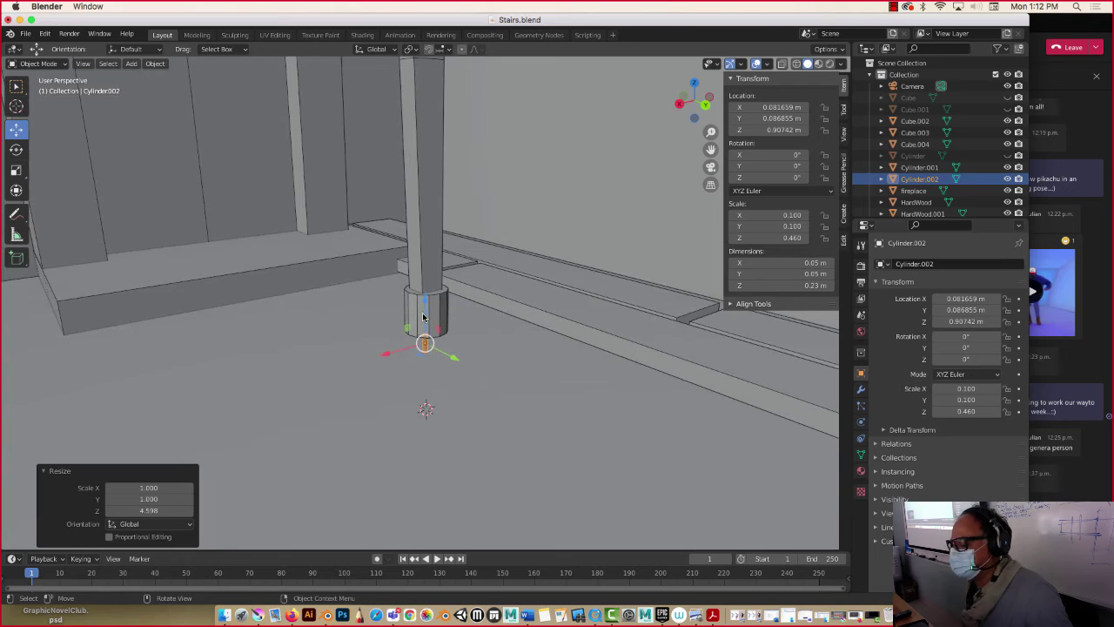
{"action": "left_click_drag", "start_coordinate": [424, 320], "coordinate": [414, 151]}
{"action": "middle_click_drag", "start_coordinate": [446, 290], "coordinate": [431, 292]}
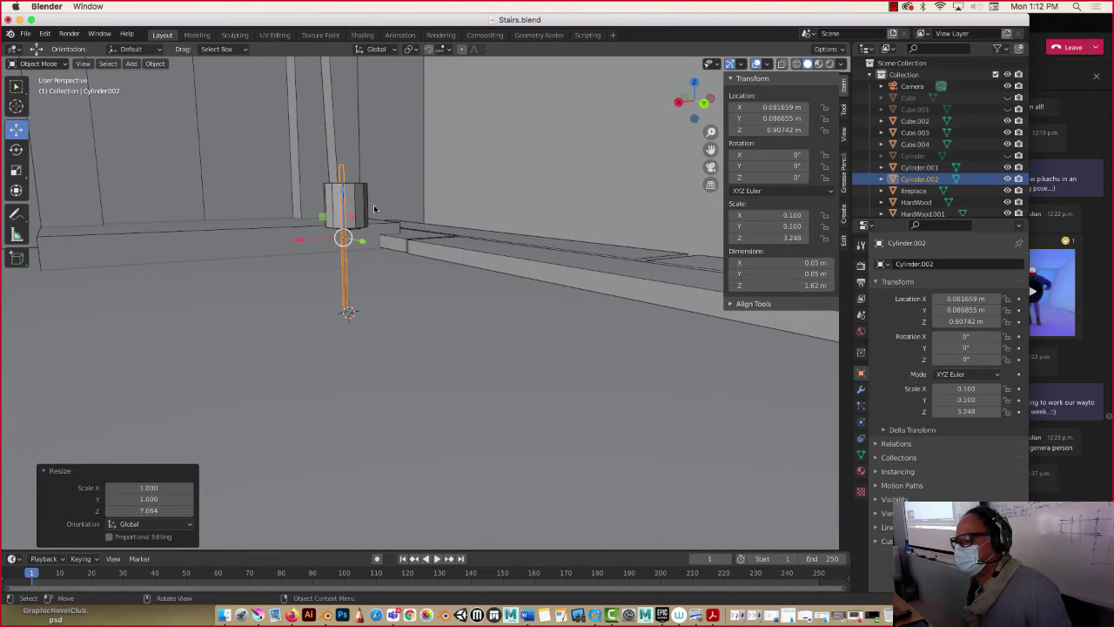
{"action": "left_click_drag", "start_coordinate": [342, 205], "coordinate": [341, 245]}
{"action": "middle_click_drag", "start_coordinate": [341, 245], "coordinate": [286, 288]}
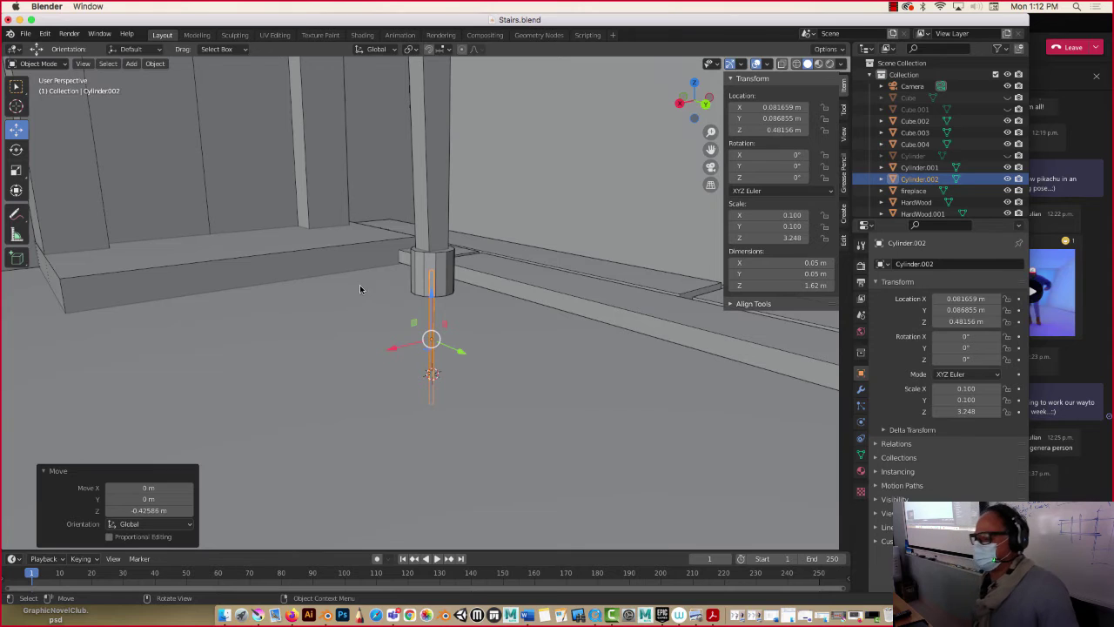
Step: Duplicate the wide cylinder and place the copy about 0.64 m straight below the original
{"action": "left_click", "coordinate": [360, 285]}
{"action": "left_click", "coordinate": [419, 268]}
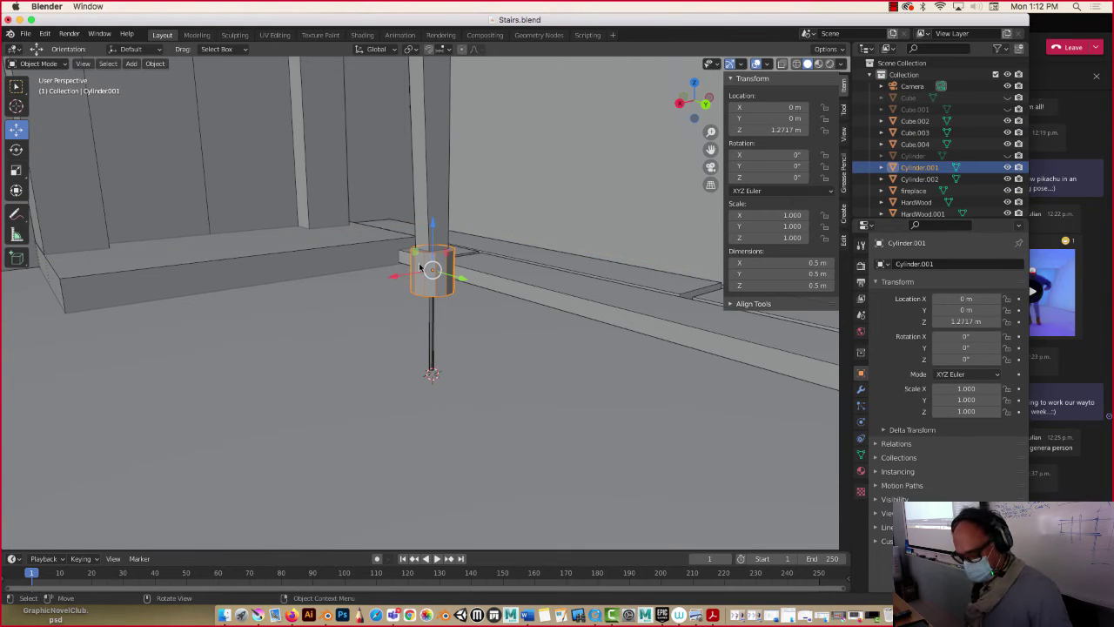
{"action": "key", "text": "shift+d"}
{"action": "key", "text": "z"}
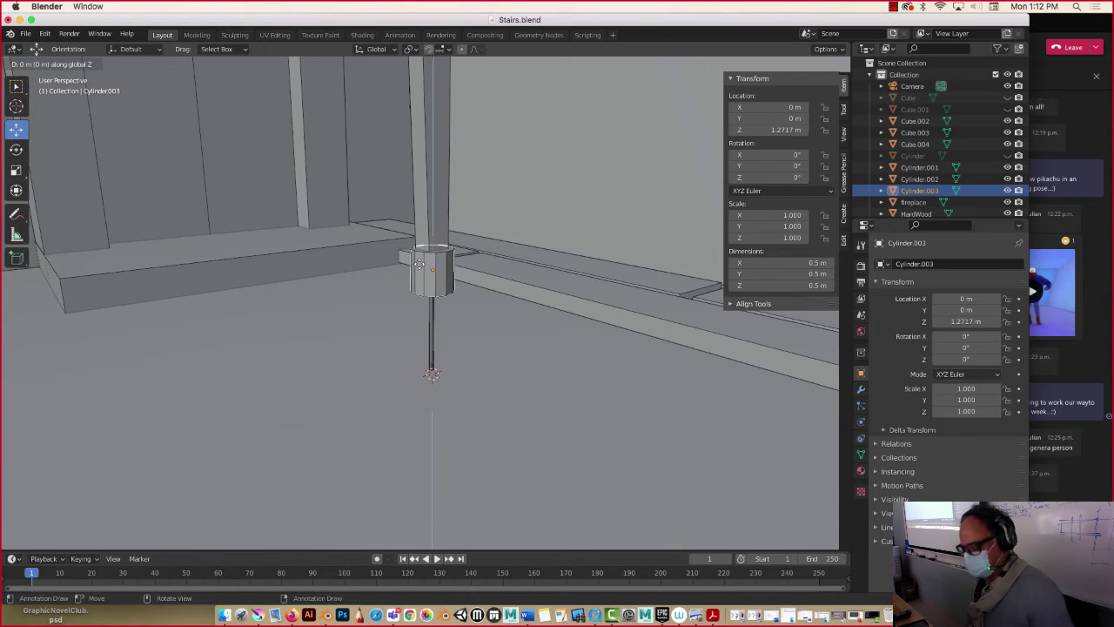
{"action": "left_click", "coordinate": [420, 322]}
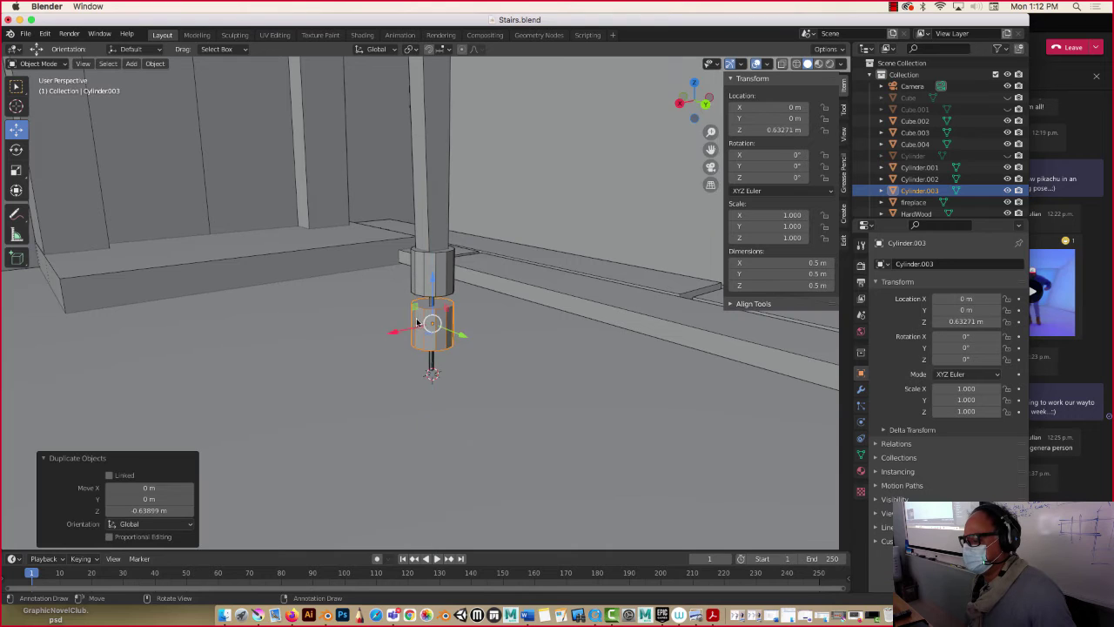
Step: Stretch the lower cylinder copy along Z to a length of about 1.82 m
{"action": "middle_click_drag", "start_coordinate": [418, 322], "coordinate": [414, 296]}
{"action": "left_click", "coordinate": [16, 171]}
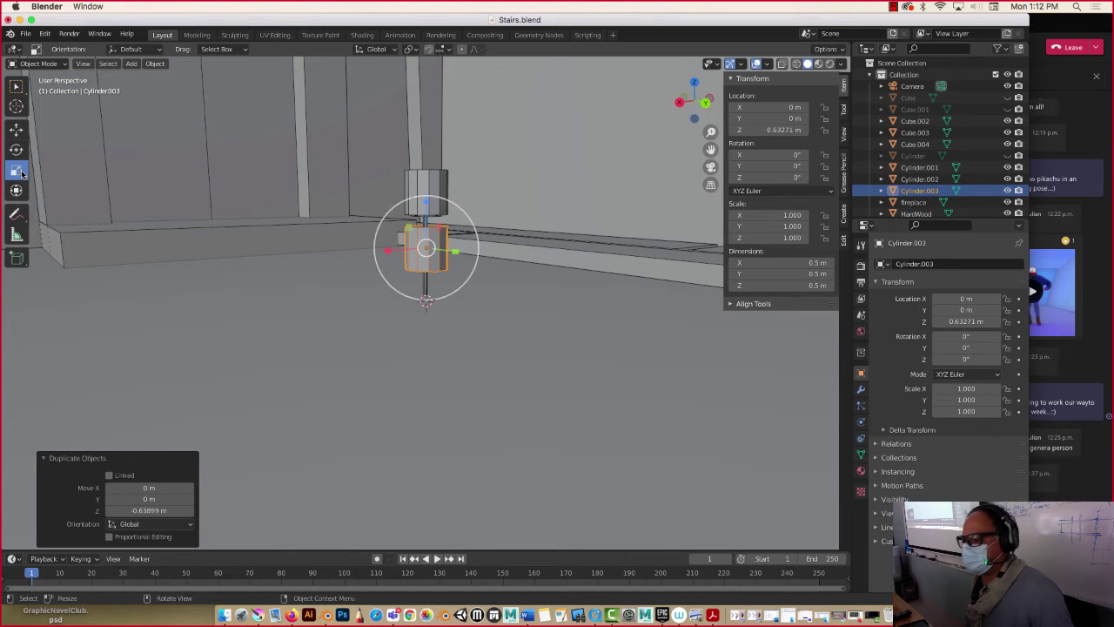
{"action": "left_click_drag", "start_coordinate": [425, 205], "coordinate": [412, 102]}
{"action": "middle_click_drag", "start_coordinate": [425, 201], "coordinate": [428, 159]}
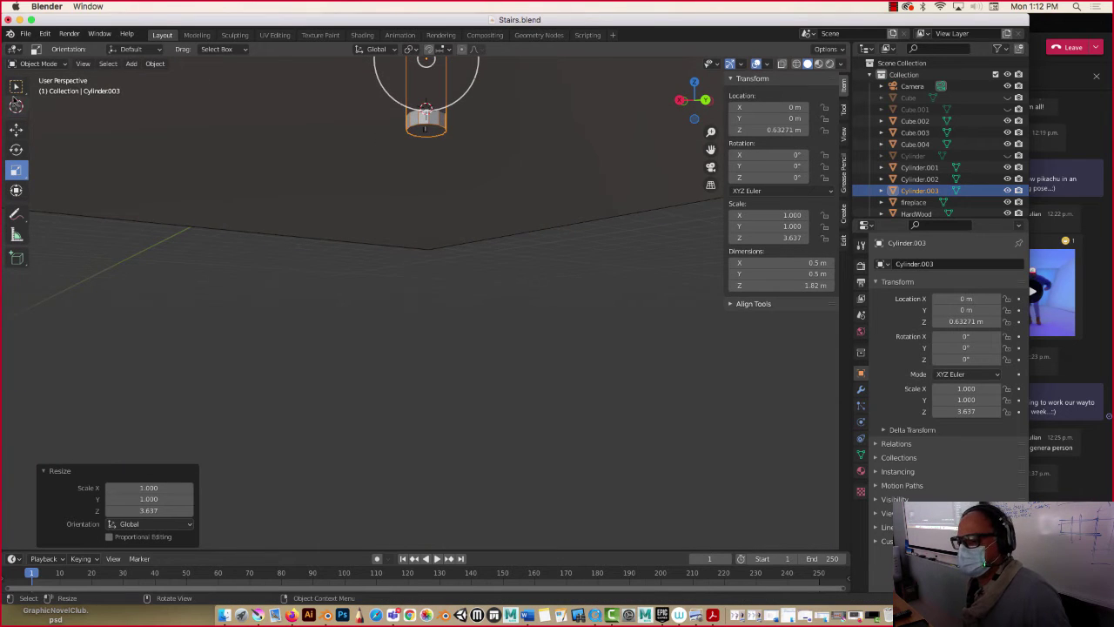
Step: Scale the bottom face of the stretched cylinder by about 1.73 so the shape flares outward at the floor
{"action": "left_click", "coordinate": [30, 65]}
{"action": "left_click", "coordinate": [37, 88]}
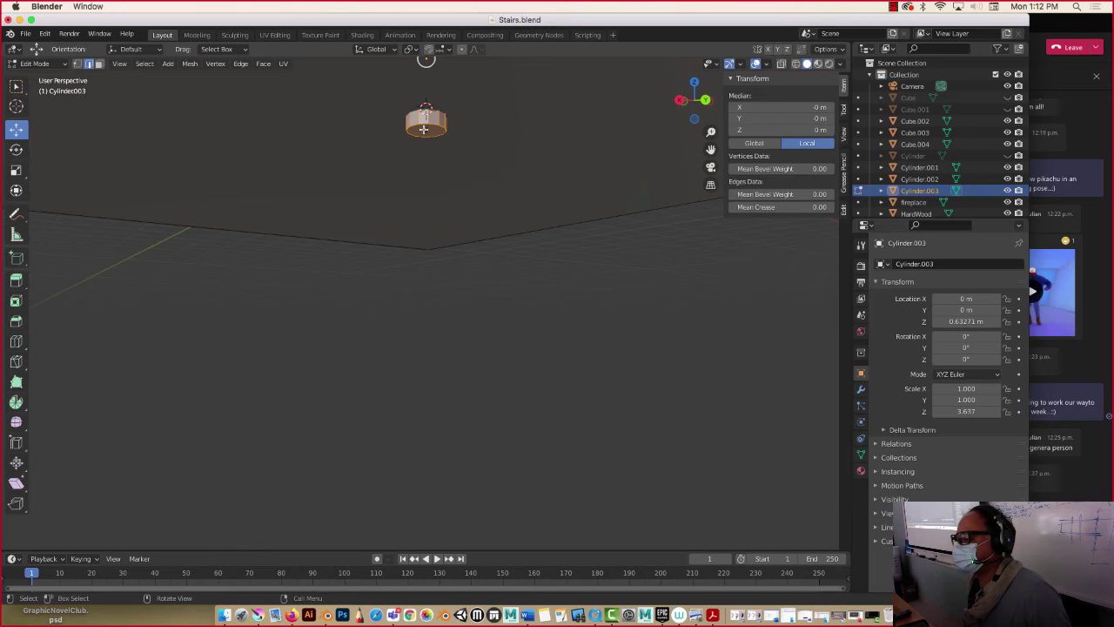
{"action": "left_click", "coordinate": [415, 126]}
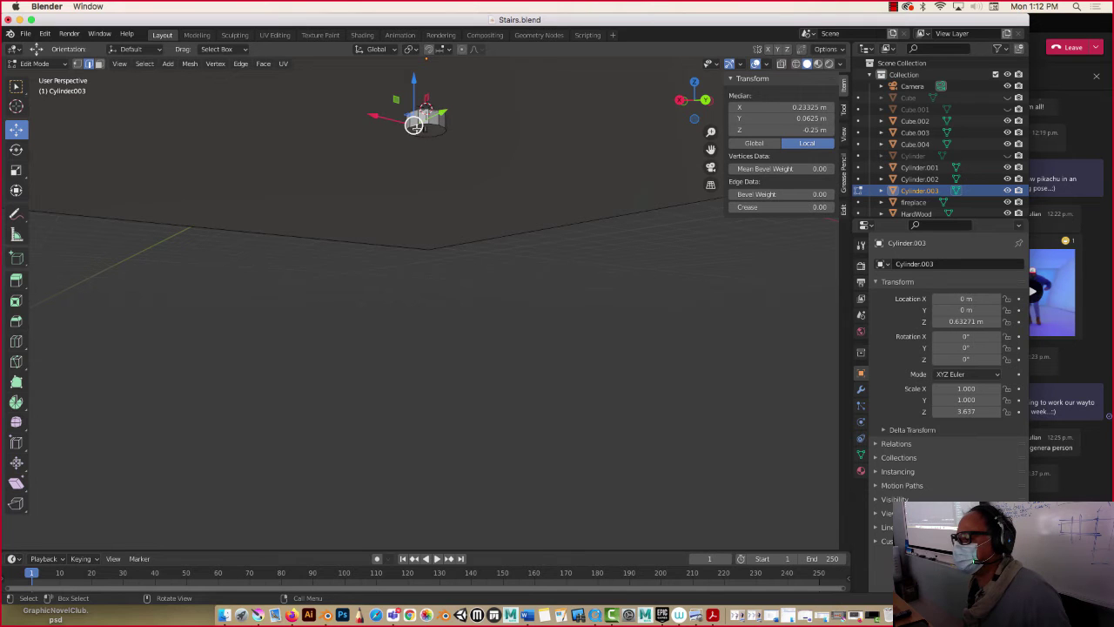
{"action": "left_click", "coordinate": [99, 65]}
{"action": "left_click", "coordinate": [430, 130]}
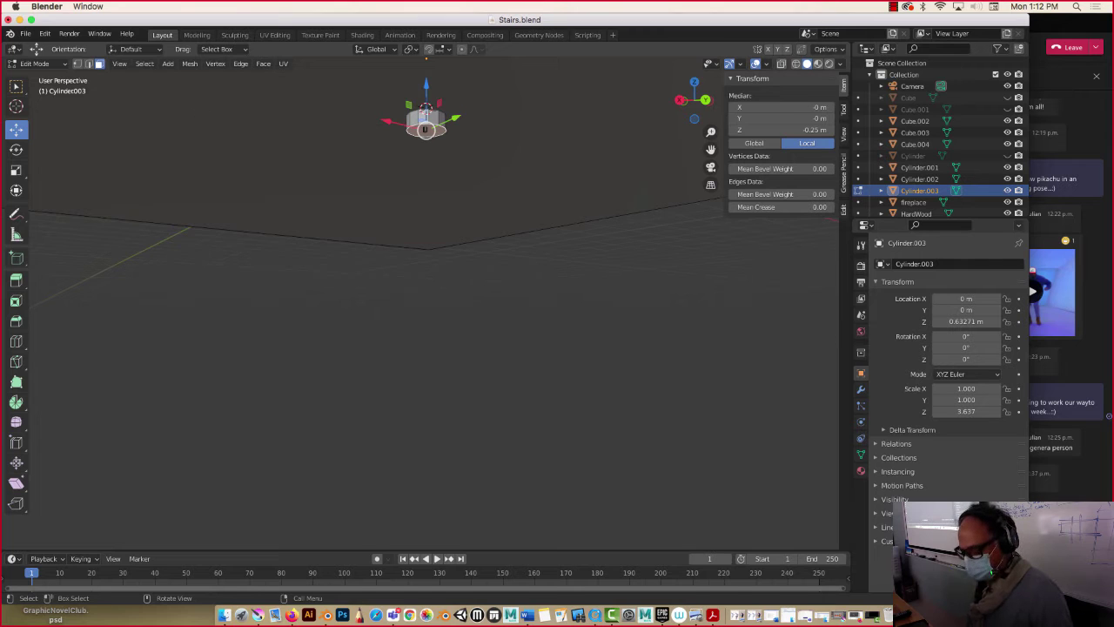
{"action": "key", "text": "s"}
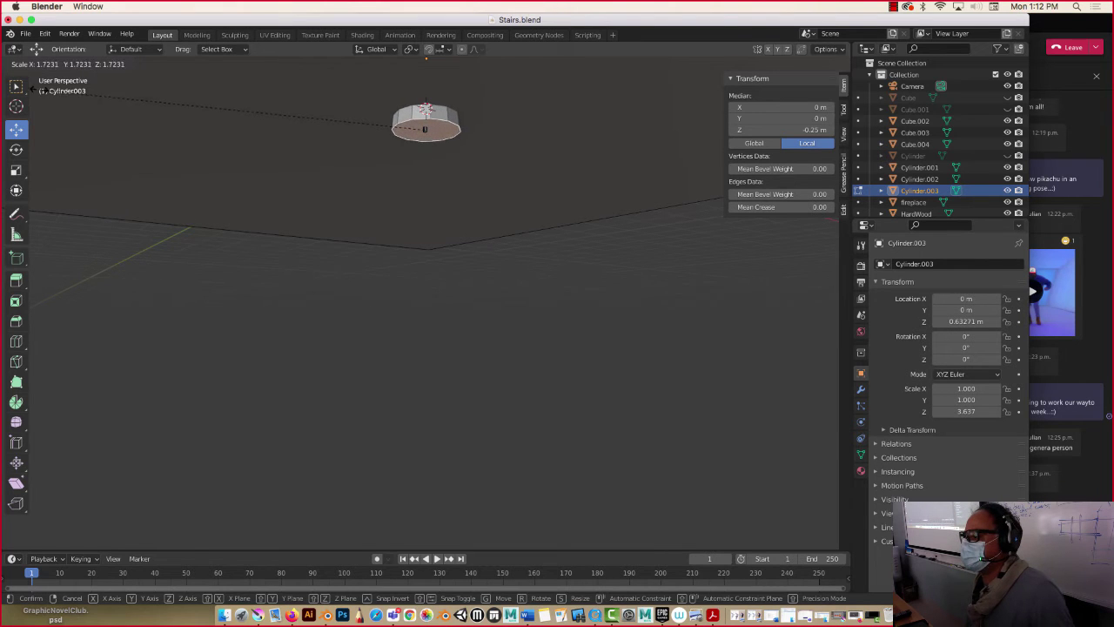
{"action": "left_click", "coordinate": [38, 90]}
{"action": "middle_click_drag", "start_coordinate": [331, 132], "coordinate": [346, 272]}
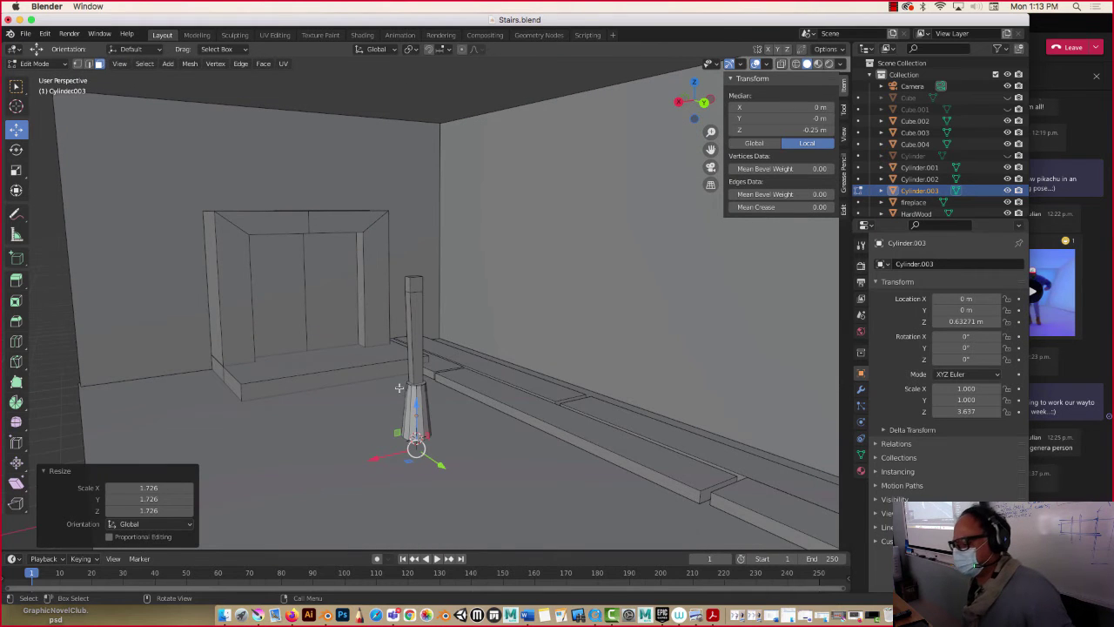
{"action": "key", "text": "Tab"}
Step: Add a Subdivision Surface modifier to the stretched-cube post
{"action": "left_click", "coordinate": [366, 344]}
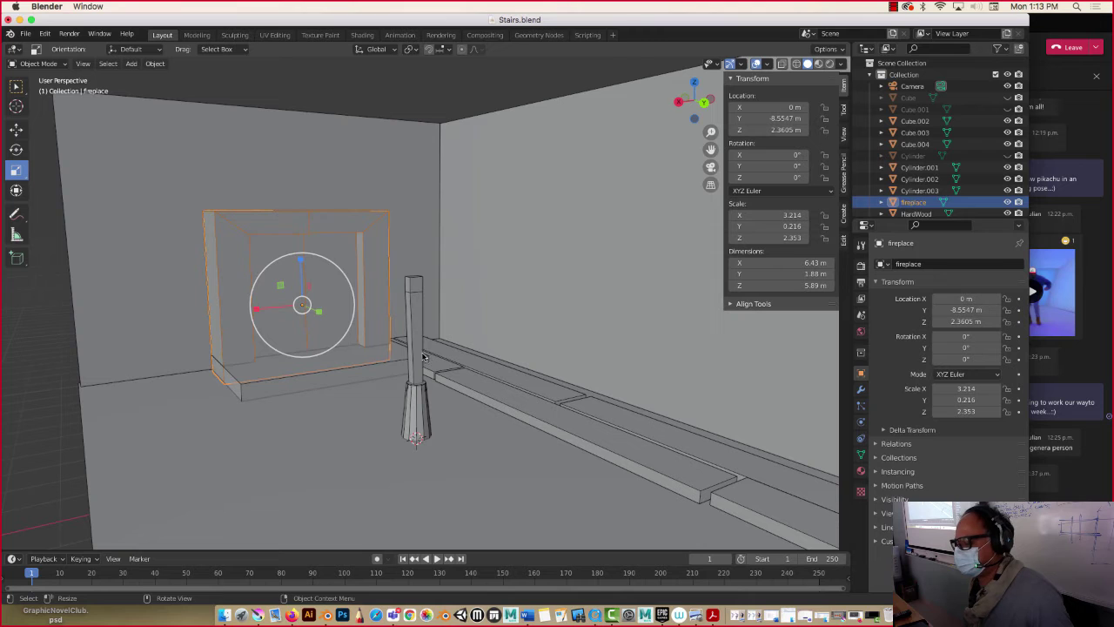
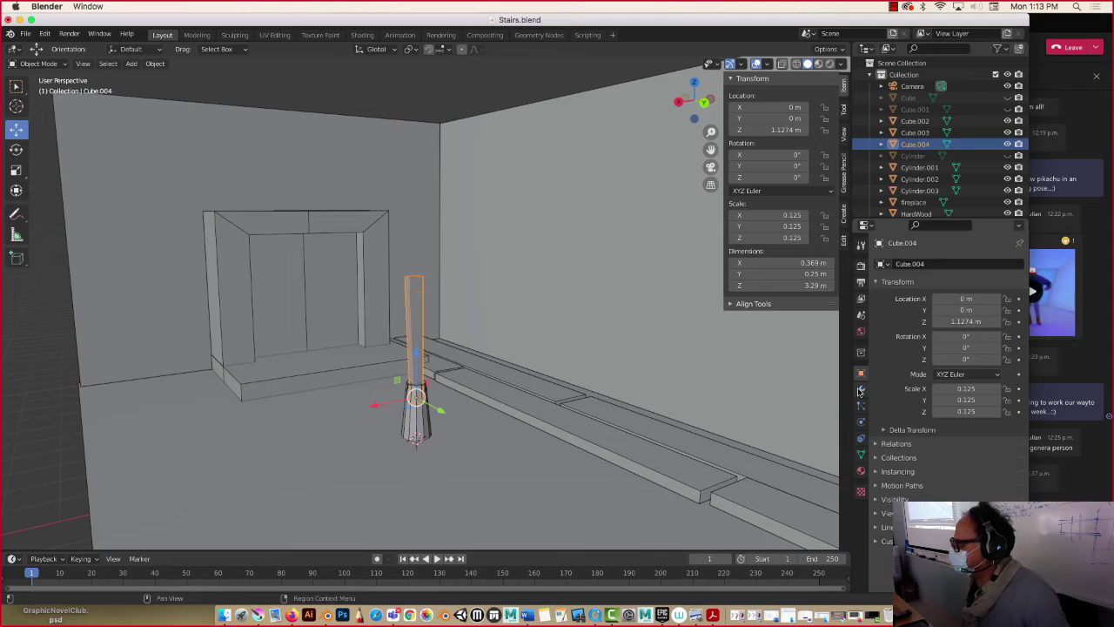
{"action": "left_click", "coordinate": [861, 390]}
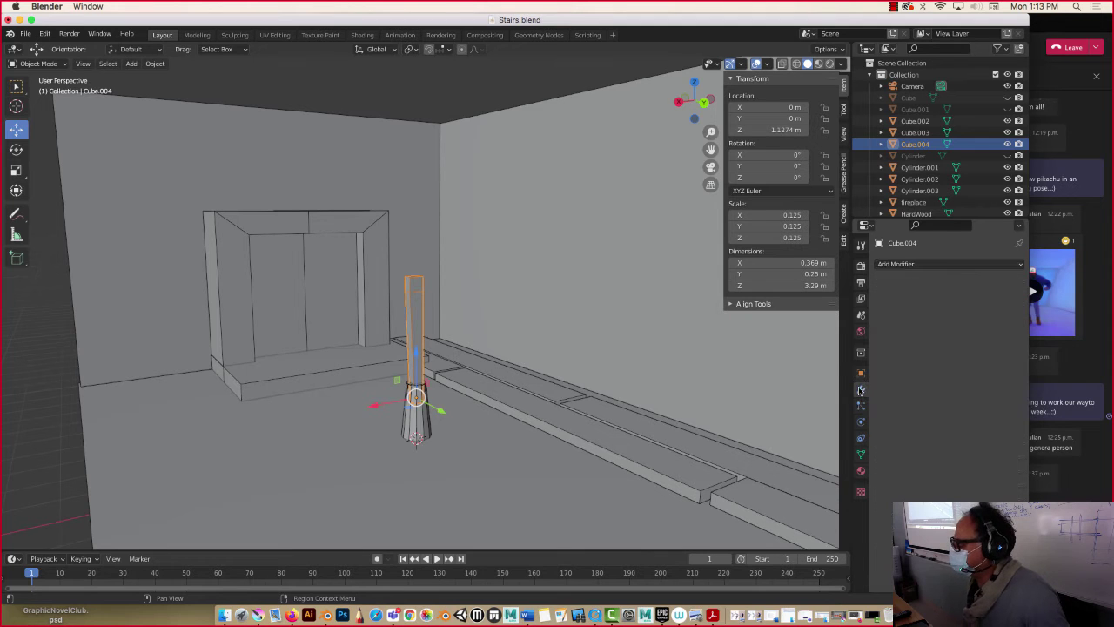
{"action": "left_click", "coordinate": [897, 264]}
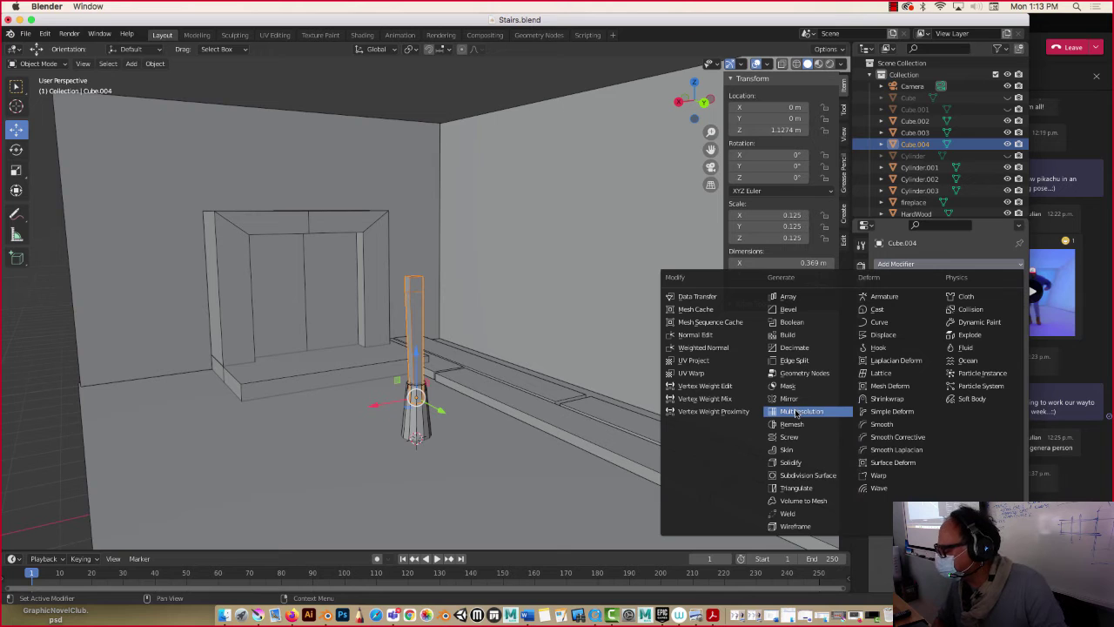
{"action": "left_click", "coordinate": [783, 477]}
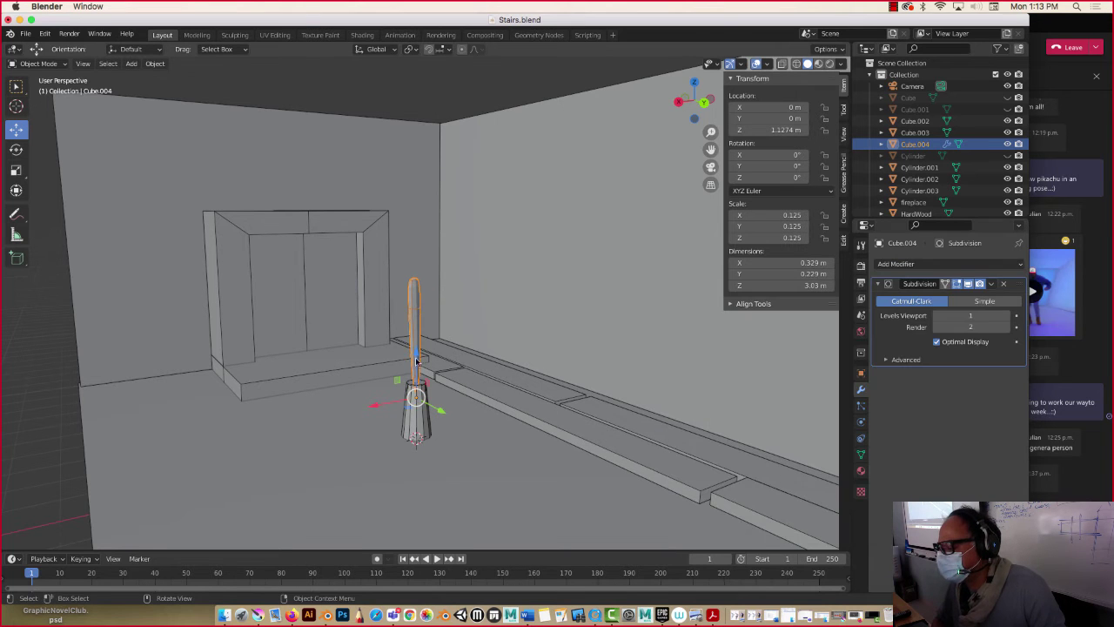
{"action": "middle_click_drag", "start_coordinate": [383, 331], "coordinate": [412, 343]}
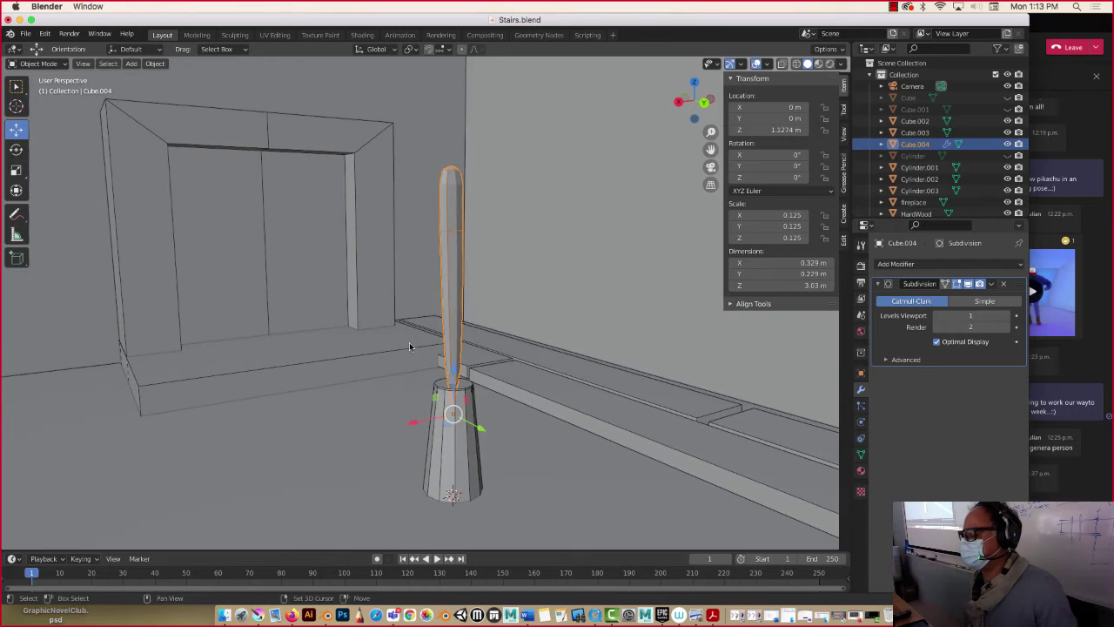
Step: Delete the stretched-cube post and lower the flared cylinder by about 0.16 m
{"action": "left_click", "coordinate": [448, 320]}
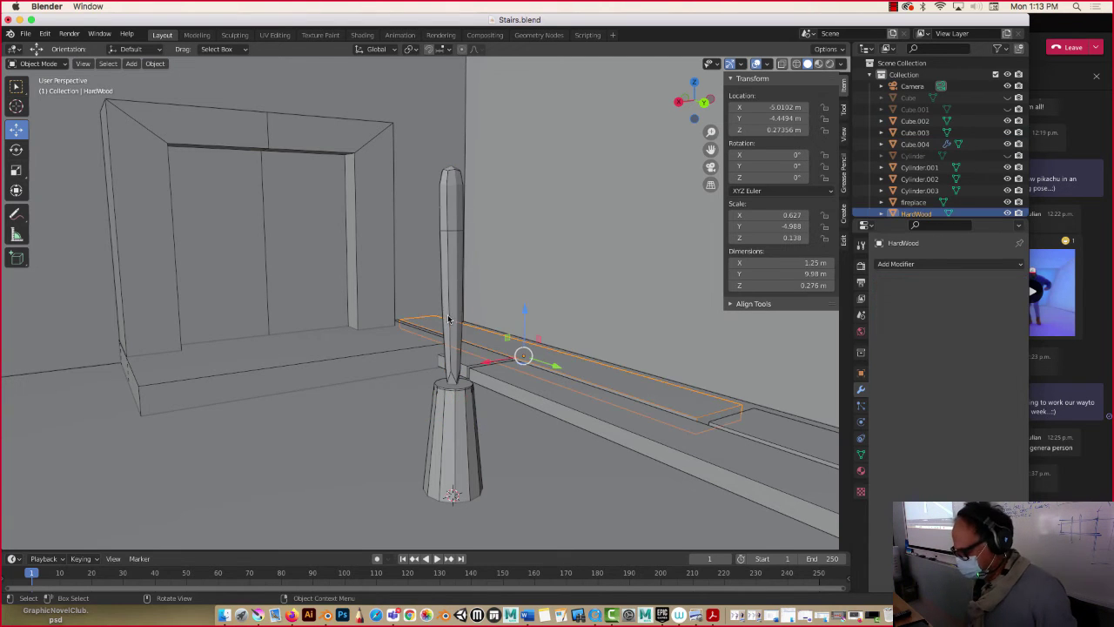
{"action": "left_click", "coordinate": [458, 272]}
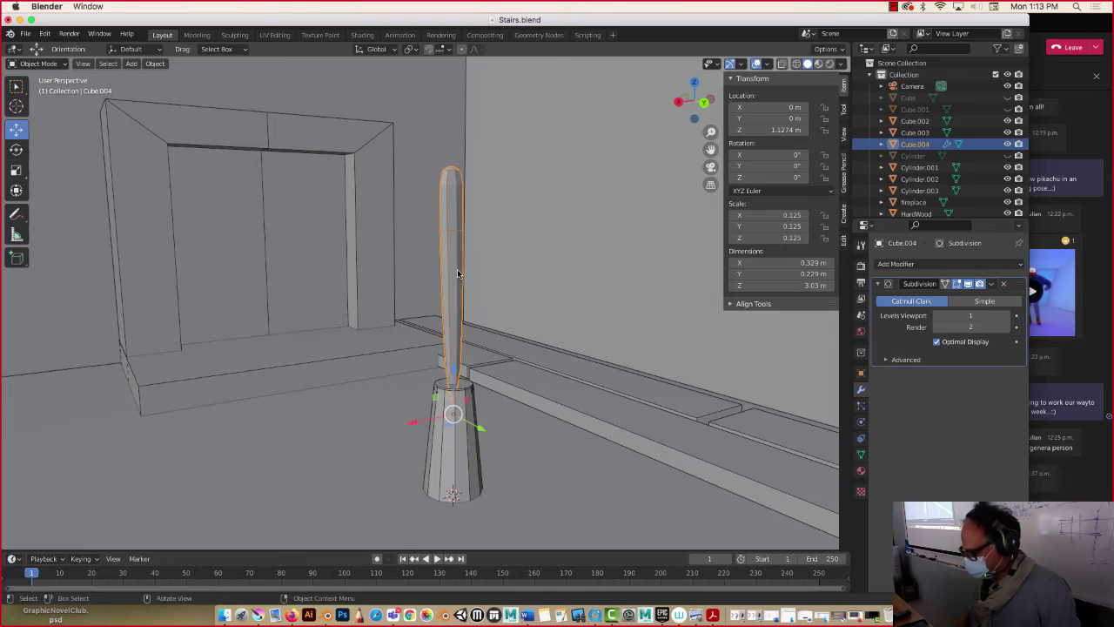
{"action": "key", "text": "x"}
{"action": "left_click", "coordinate": [450, 396]}
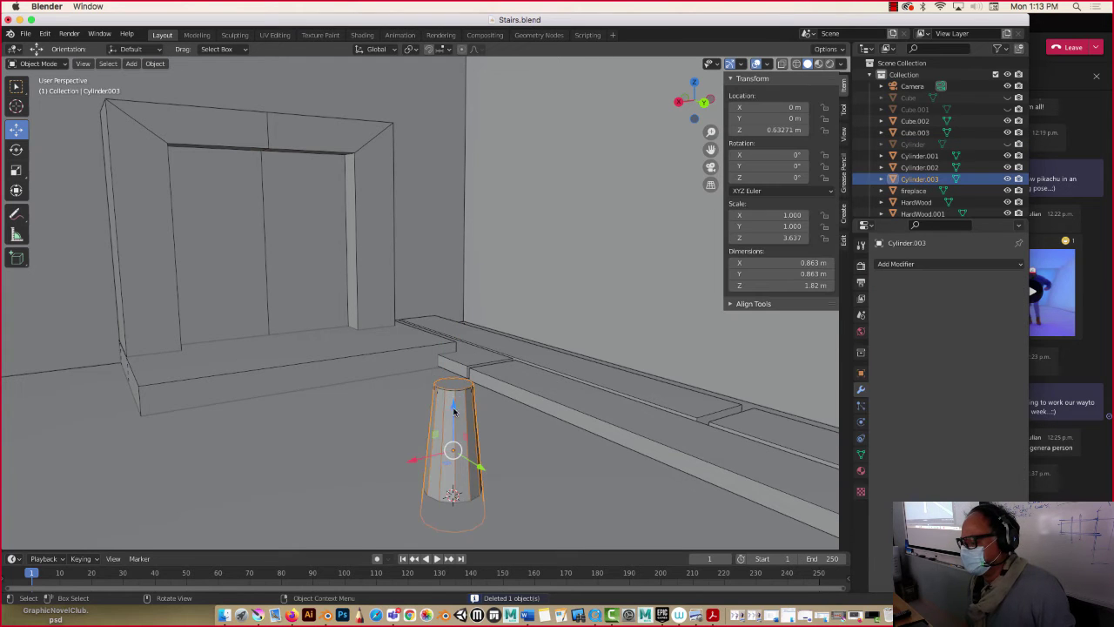
{"action": "left_click_drag", "start_coordinate": [454, 411], "coordinate": [449, 418]}
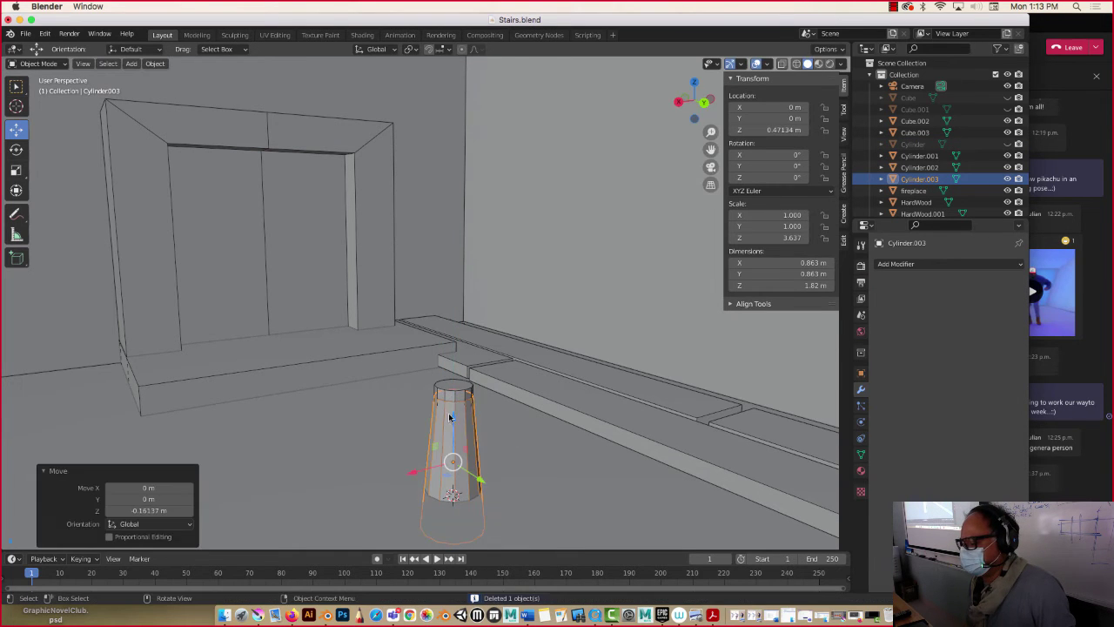
Step: Scale the collar cylinder uniformly by about 1.2 and raise it to a height of about 1.56 m
{"action": "left_click", "coordinate": [457, 394]}
{"action": "key", "text": "s"}
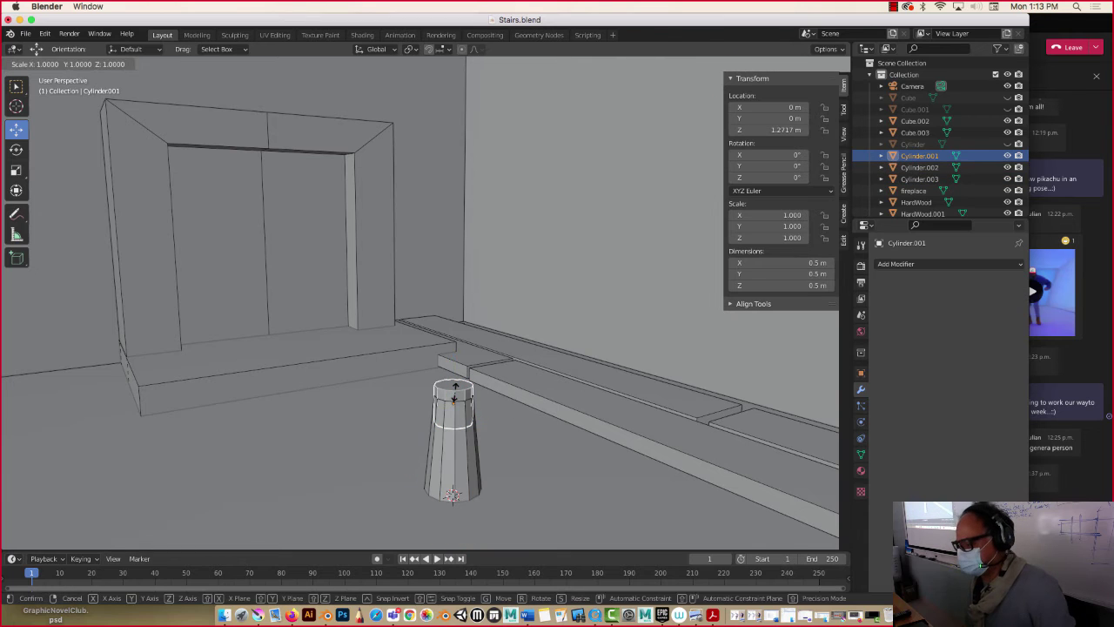
{"action": "left_click", "coordinate": [453, 391]}
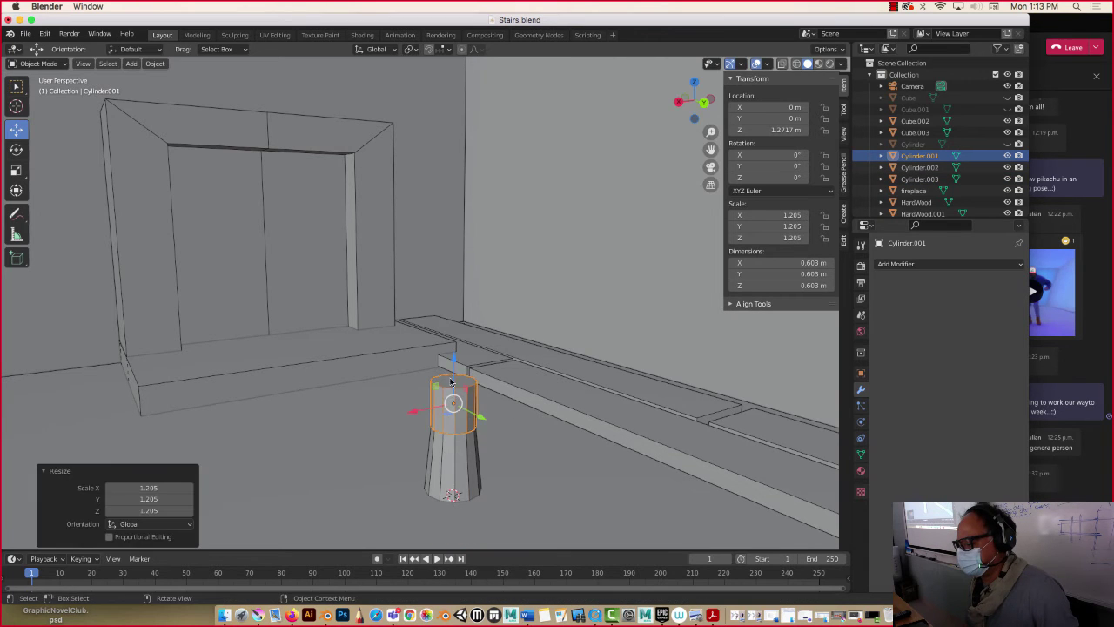
{"action": "mouse_move", "coordinate": [453, 370]}
{"action": "left_mouse_down"}
{"action": "mouse_move", "coordinate": [448, 345]}
{"action": "mouse_move", "coordinate": [444, 362]}
{"action": "left_mouse_up"}
{"action": "left_click", "coordinate": [445, 362]}
Step: Duplicate the collar cylinder about 0.7 m straight above the original and scale the copy uniformly by 0.5
{"action": "left_click", "coordinate": [453, 393]}
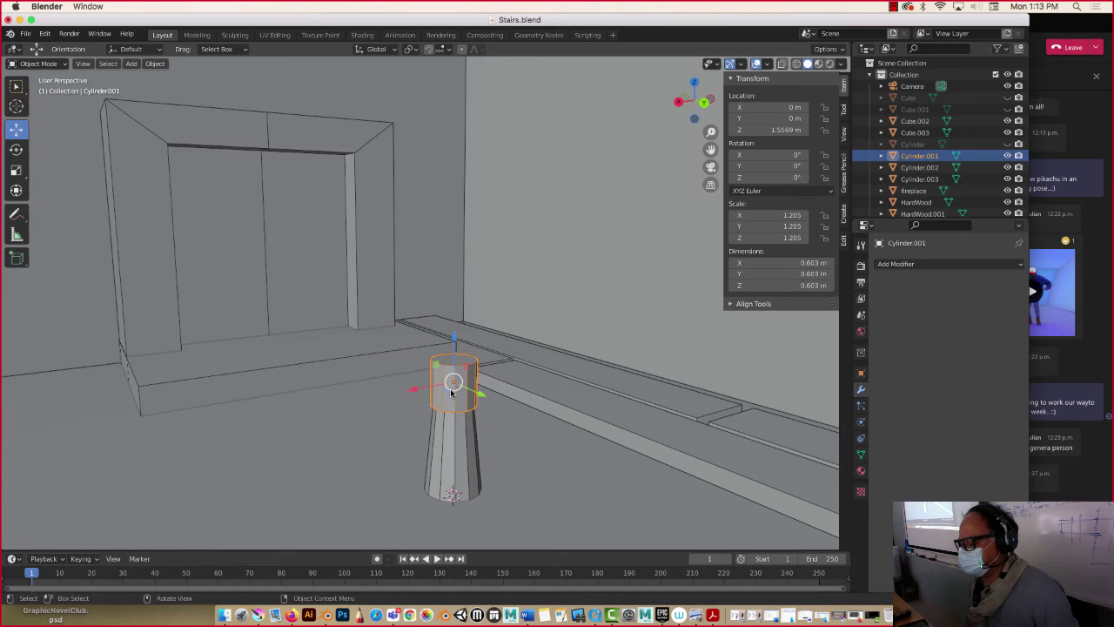
{"action": "key", "text": "shift+d"}
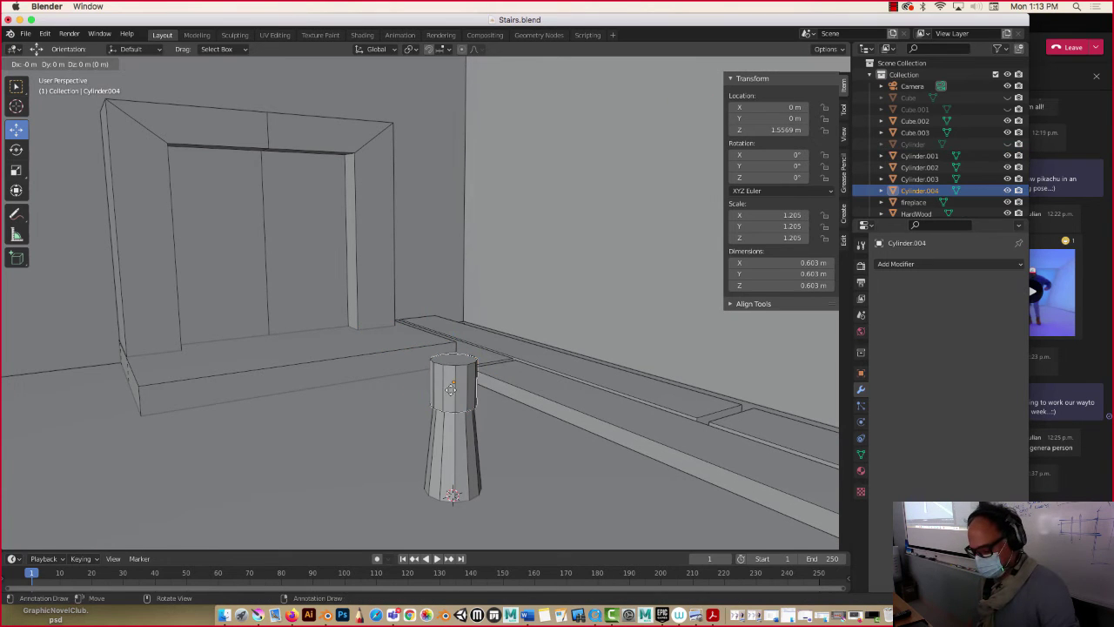
{"action": "key", "text": "z"}
{"action": "left_click", "coordinate": [437, 339]}
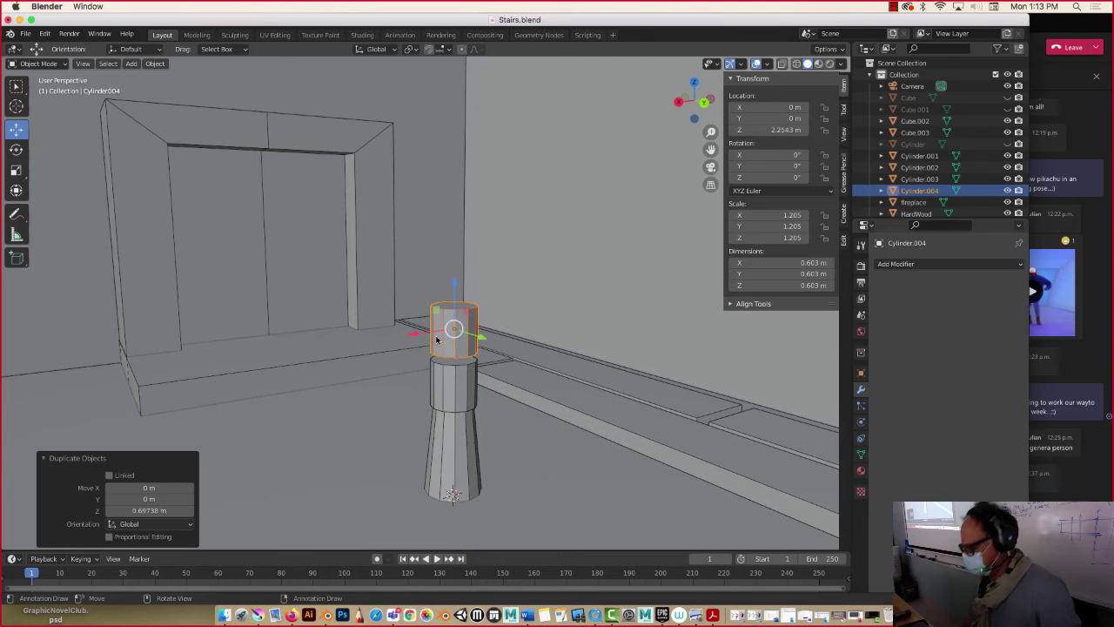
{"action": "type", "text": "s.5"}
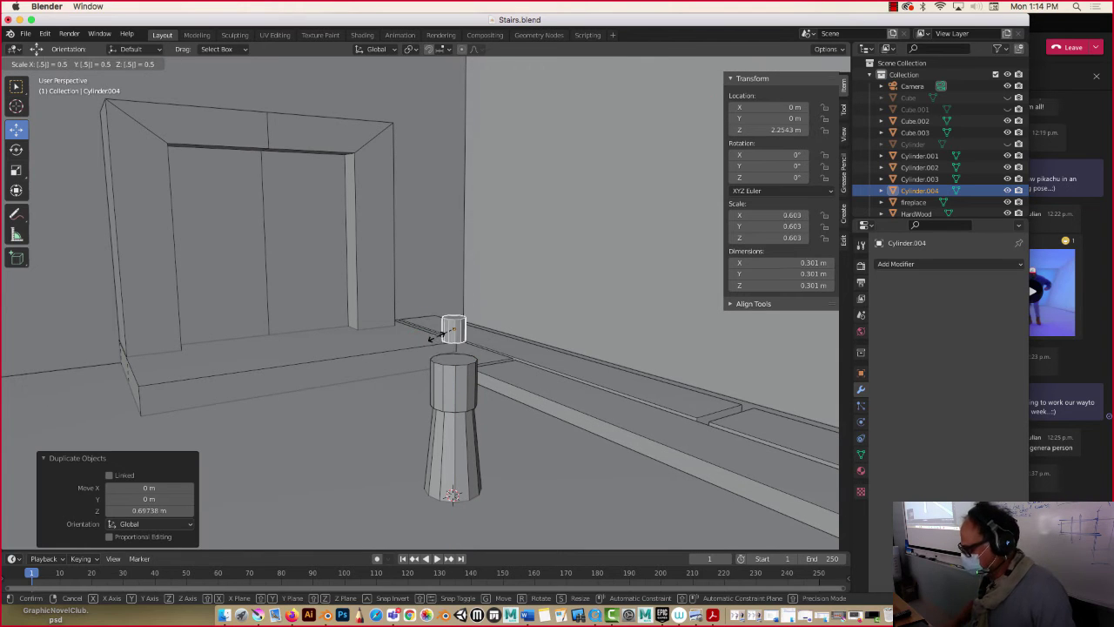
{"action": "key", "text": "Return"}
{"action": "left_click", "coordinate": [437, 340]}
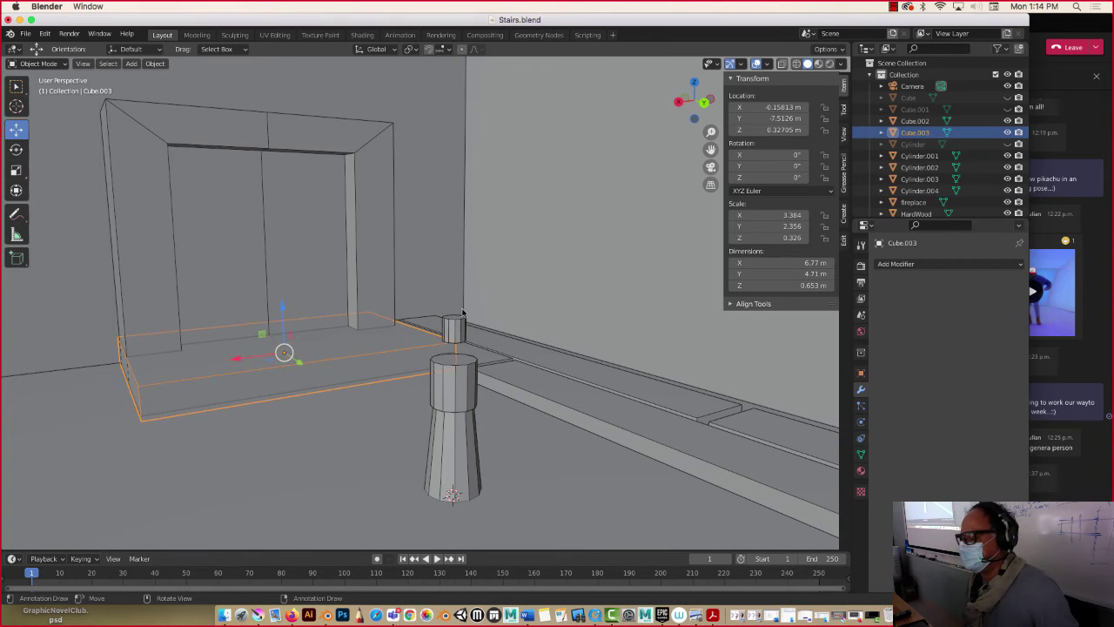
Step: Stretch the small top cylinder along Z to about 4.84 m, then scale it uniformly by 0.5 as a thin handle
{"action": "left_click", "coordinate": [453, 324]}
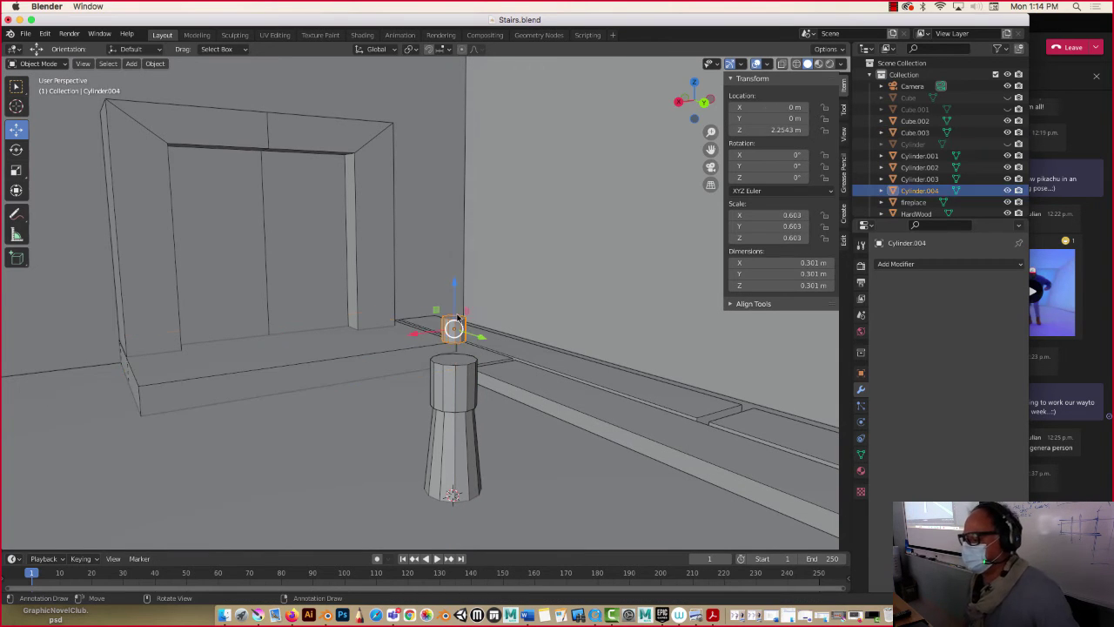
{"action": "left_click", "coordinate": [16, 168]}
{"action": "left_click_drag", "start_coordinate": [459, 287], "coordinate": [428, 101]}
{"action": "left_click_drag", "start_coordinate": [454, 300], "coordinate": [453, 174]}
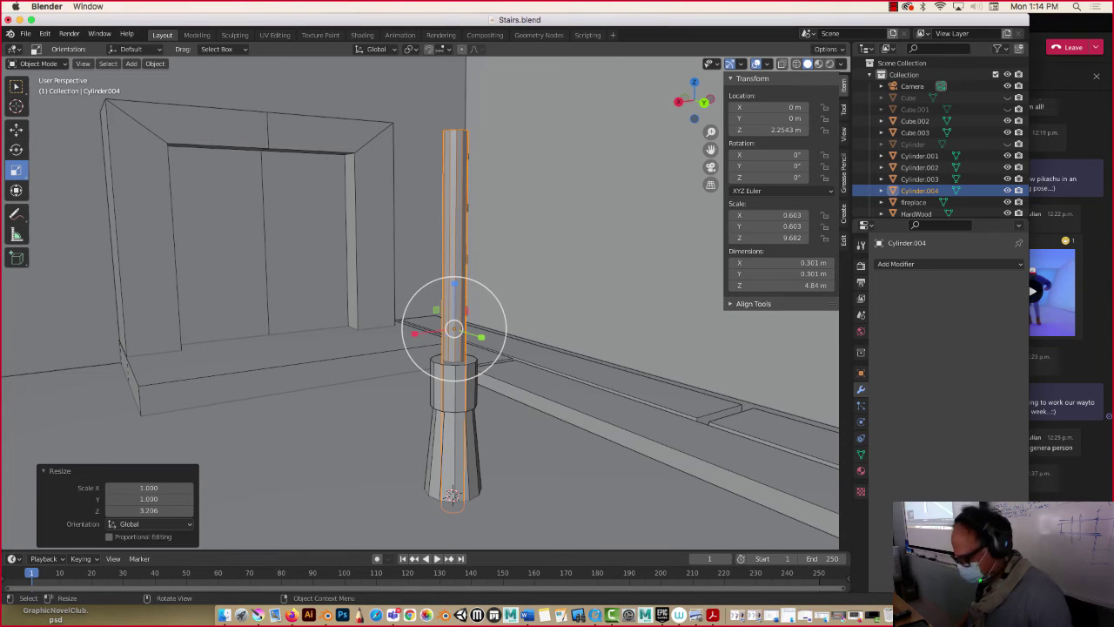
{"action": "type", "text": "s.5"}
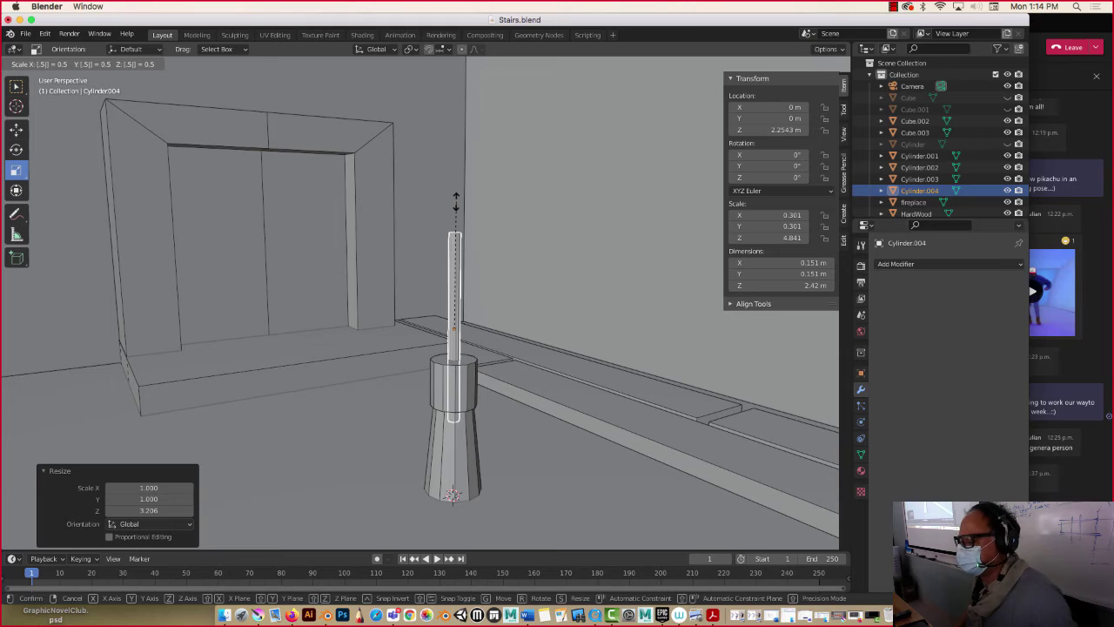
{"action": "key", "text": "Return"}
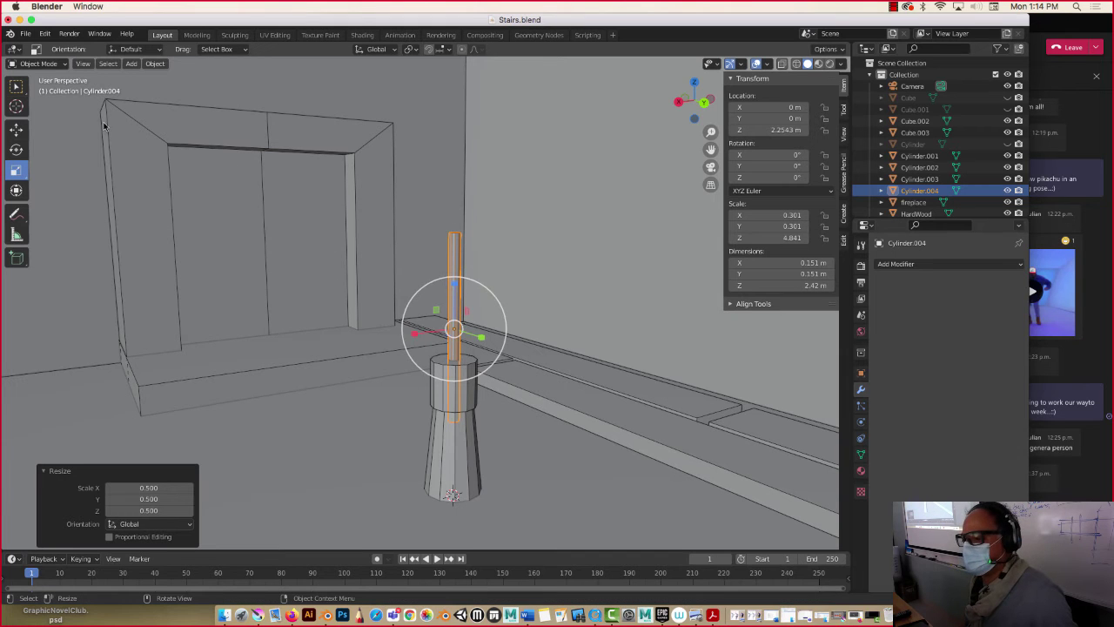
Step: Raise the handle cylinder by about 0.65 m and scale it uniformly by 1.2
{"action": "left_click", "coordinate": [16, 130]}
{"action": "left_click_drag", "start_coordinate": [450, 282], "coordinate": [451, 232]}
{"action": "middle_click_drag", "start_coordinate": [450, 232], "coordinate": [477, 174]}
{"action": "scroll", "coordinate": [477, 179], "scroll_direction": "up", "scroll_amount": 3}
{"action": "scroll", "coordinate": [475, 179], "scroll_direction": "down", "scroll_amount": 2}
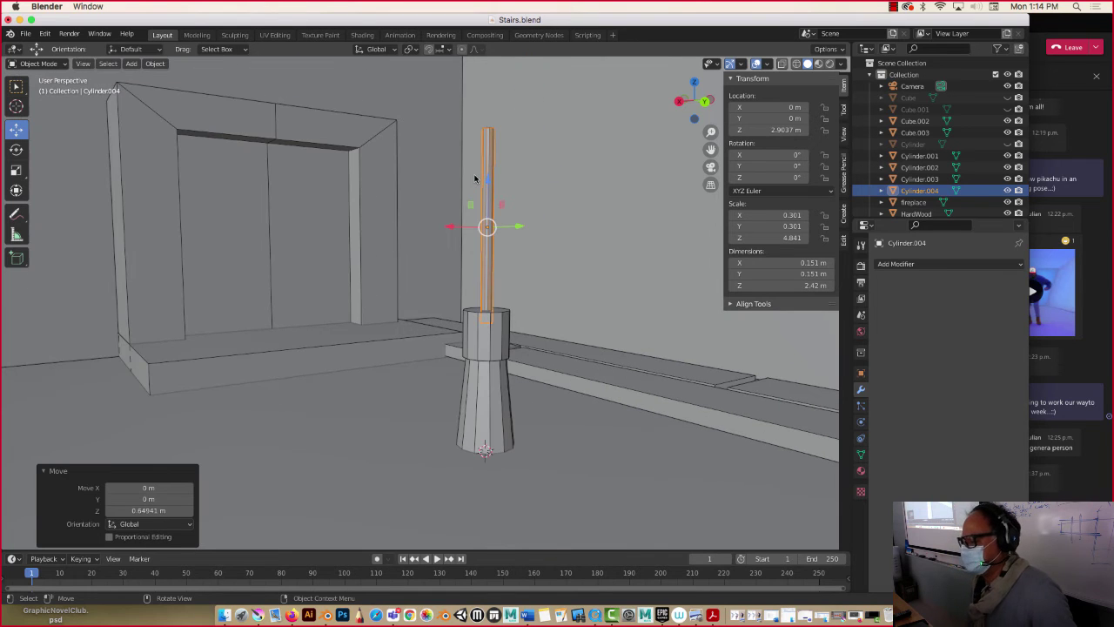
{"action": "type", "text": "s1.2"}
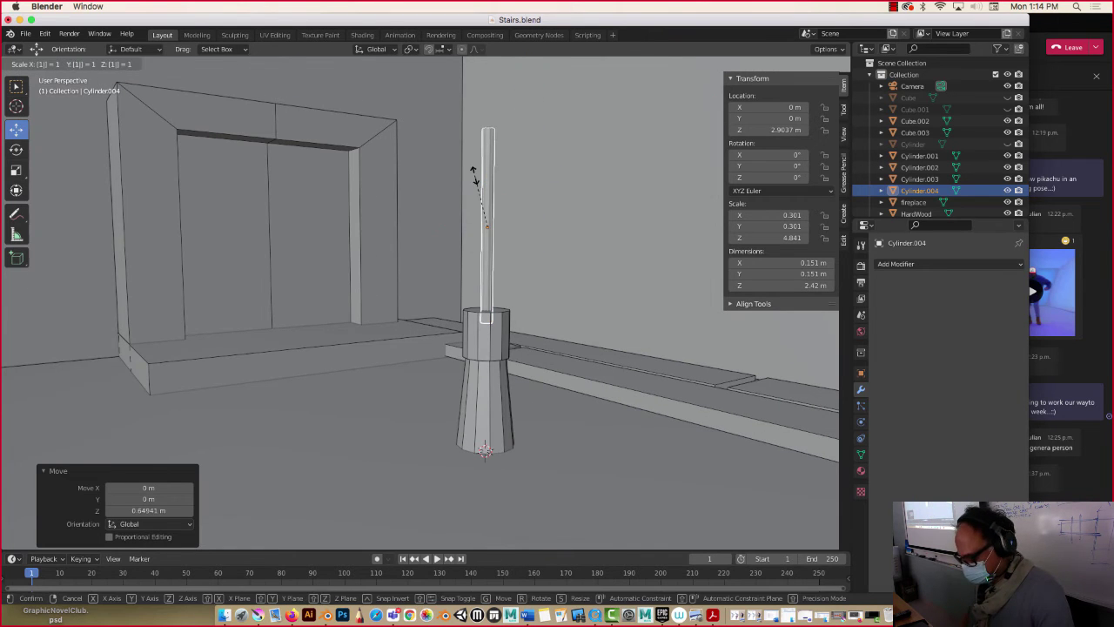
{"action": "key", "text": "Return"}
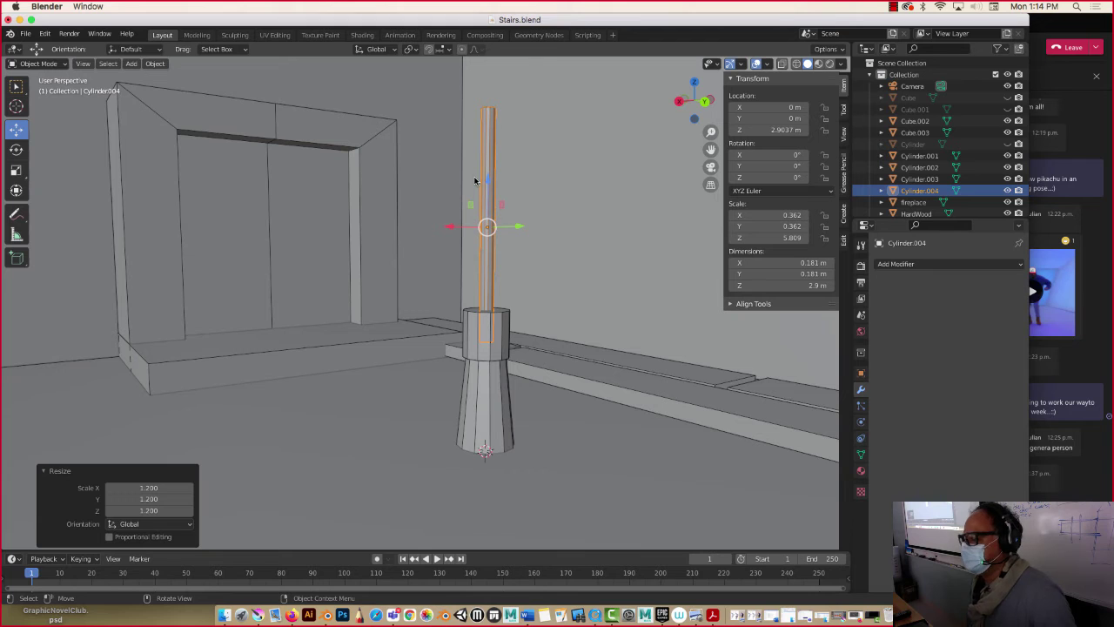
Step: Stretch the handle cylinder along Z to a length of about 4.01 m
{"action": "key", "text": "shift+space"}
{"action": "key", "text": "s"}
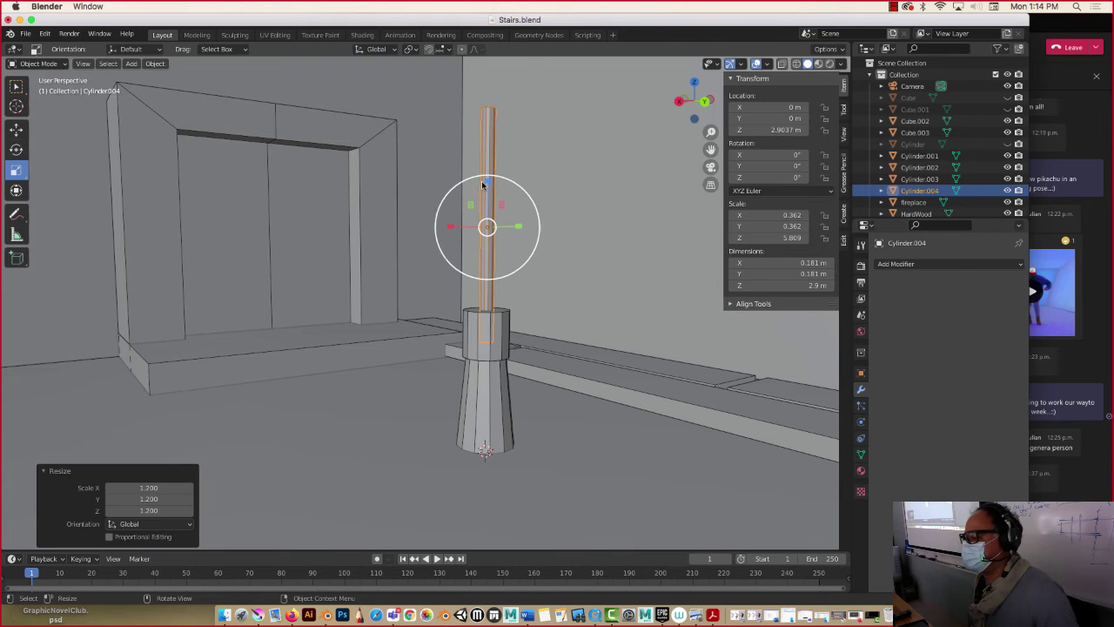
{"action": "left_click_drag", "start_coordinate": [487, 183], "coordinate": [486, 161]}
{"action": "middle_click_drag", "start_coordinate": [486, 161], "coordinate": [491, 248]}
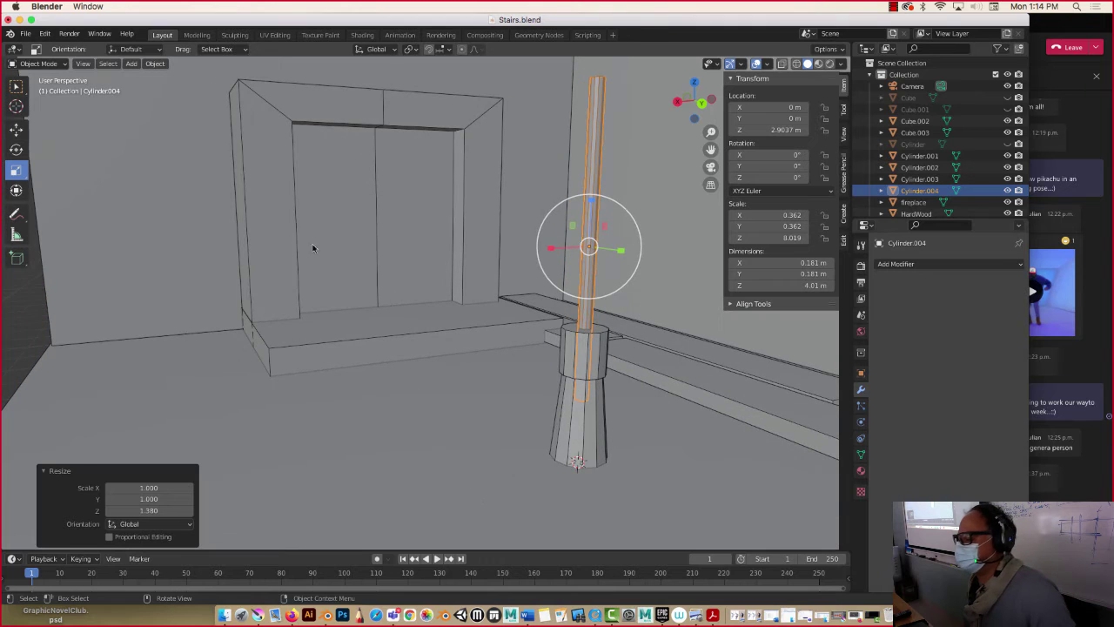
Step: Raise the handle cylinder to a Z location of about 3.66 m, keeping its lower end in the collar
{"action": "left_click", "coordinate": [17, 129]}
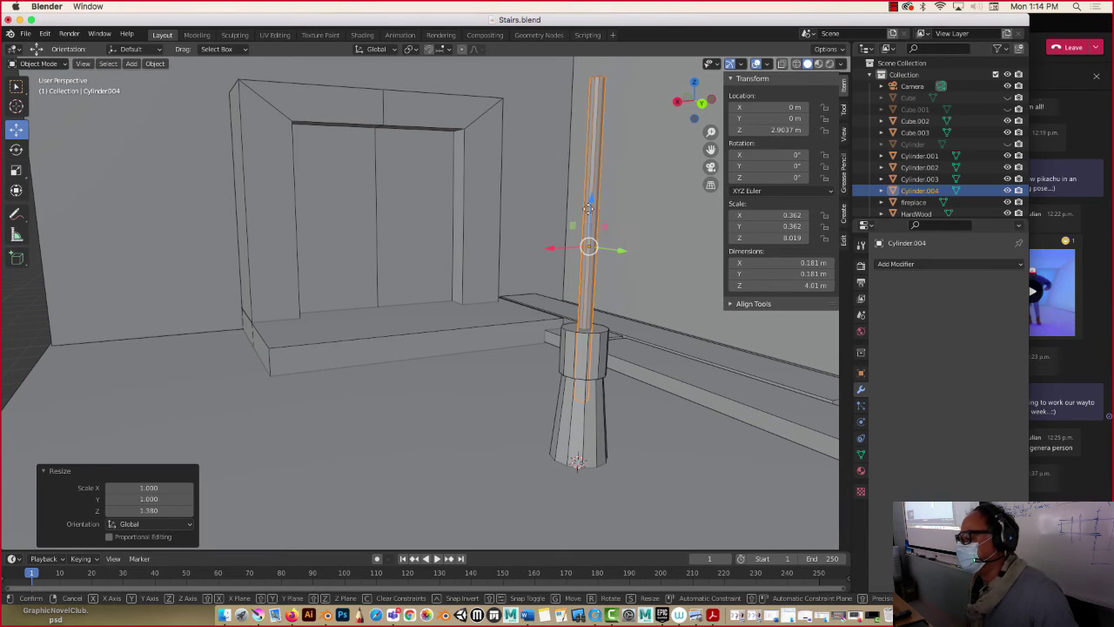
{"action": "left_click_drag", "start_coordinate": [589, 220], "coordinate": [588, 167]}
{"action": "middle_click_drag", "start_coordinate": [588, 167], "coordinate": [525, 212]}
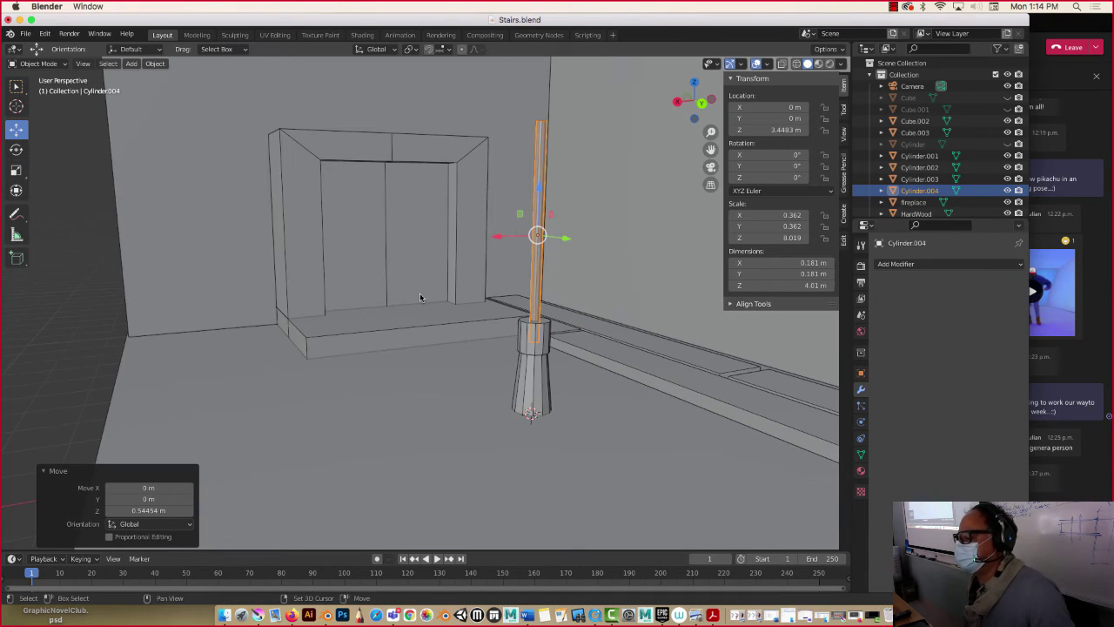
{"action": "middle_click_drag", "start_coordinate": [420, 293], "coordinate": [350, 312]}
{"action": "left_click_drag", "start_coordinate": [401, 245], "coordinate": [402, 235]}
{"action": "key", "text": "alt+z"}
{"action": "middle_click_drag", "start_coordinate": [298, 375], "coordinate": [329, 374]}
Step: Enter Edit Mode on the handle and add three edge loops, at its middle, lower quarter and upper quarter
{"action": "left_click", "coordinate": [39, 65]}
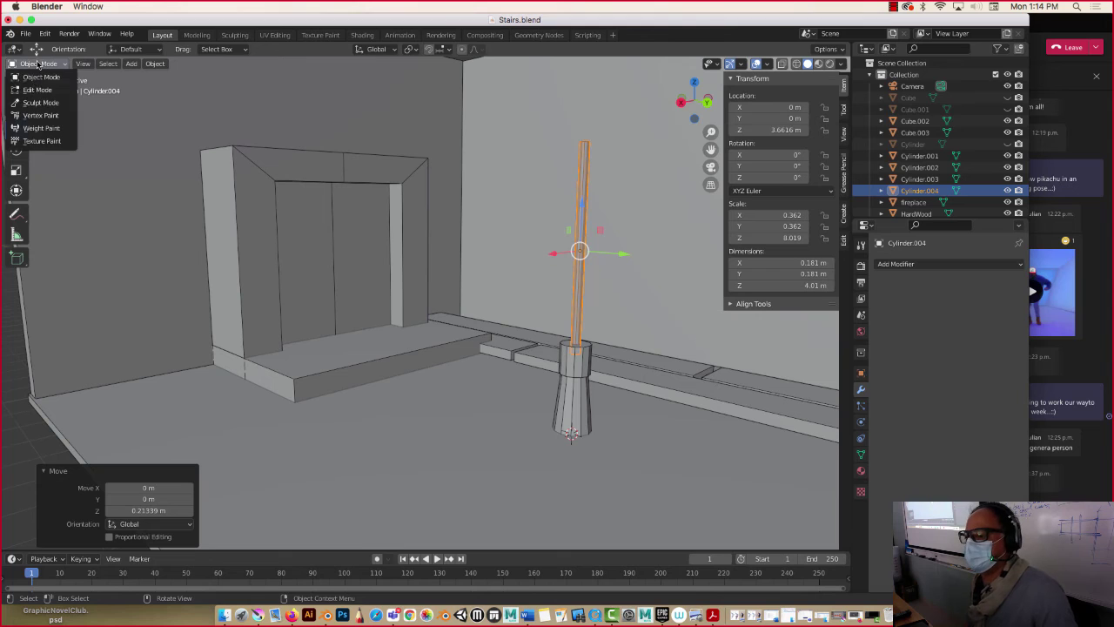
{"action": "left_click", "coordinate": [34, 87]}
{"action": "left_click", "coordinate": [15, 341]}
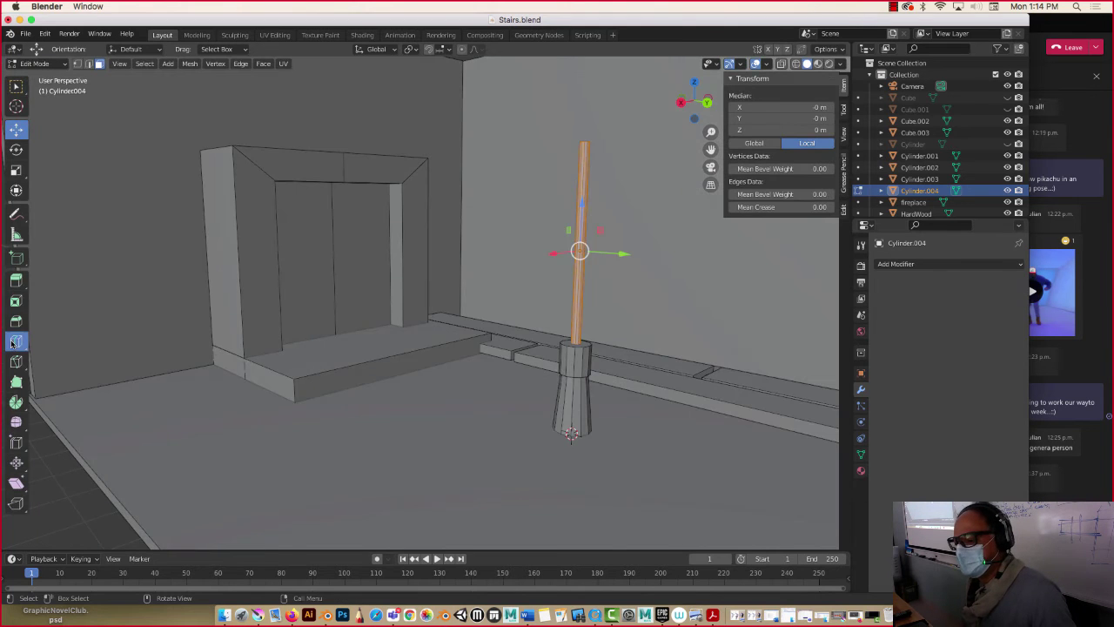
{"action": "left_click", "coordinate": [595, 196]}
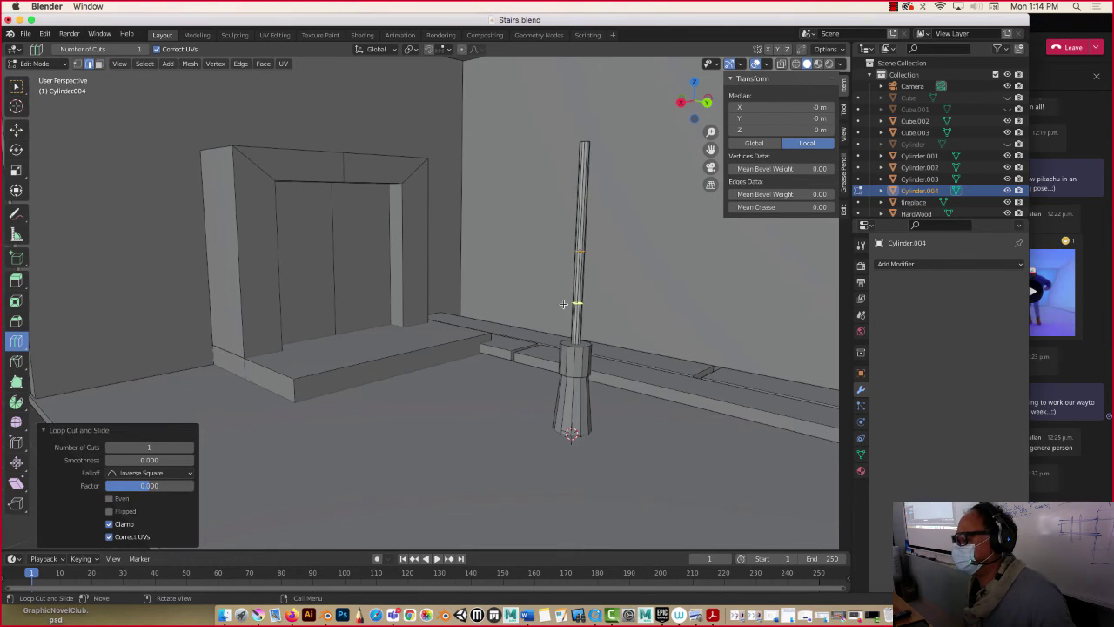
{"action": "left_click", "coordinate": [584, 171]}
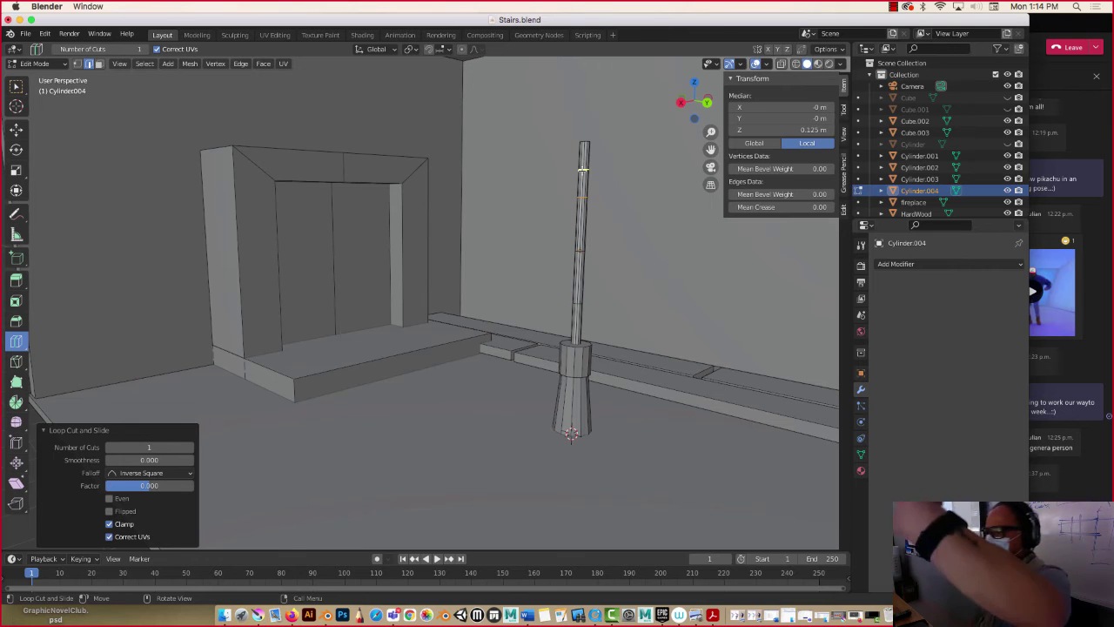
Step: Move the handle's upper-quarter edge loop about 0.036 m along X to bend the shaft
{"action": "left_click", "coordinate": [17, 129]}
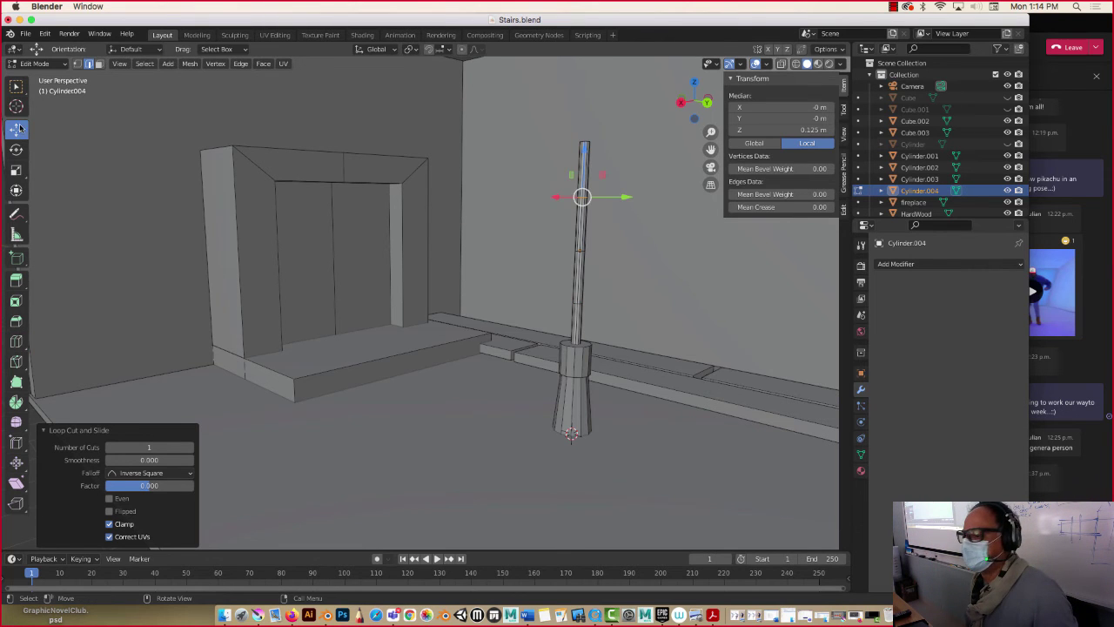
{"action": "middle_click_drag", "start_coordinate": [424, 228], "coordinate": [453, 212]}
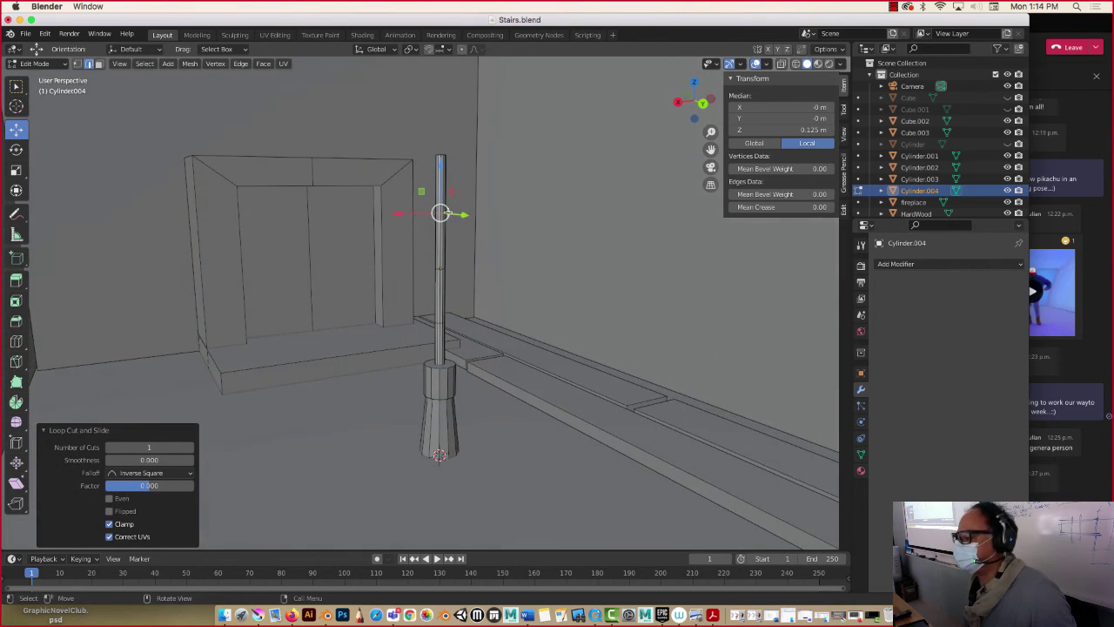
{"action": "left_click_drag", "start_coordinate": [412, 213], "coordinate": [410, 214]}
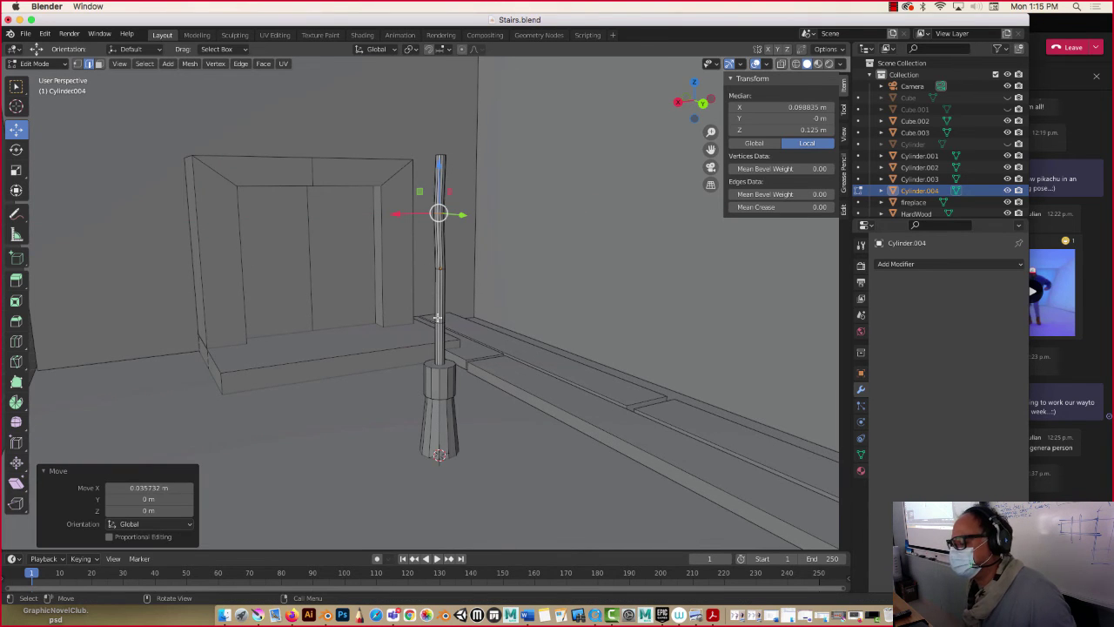
Step: Select the handle's lower-quarter edge loop and move it about -0.056 m along X to bend the shaft the opposite way
{"action": "scroll", "coordinate": [435, 318], "scroll_direction": "up", "scroll_amount": 6}
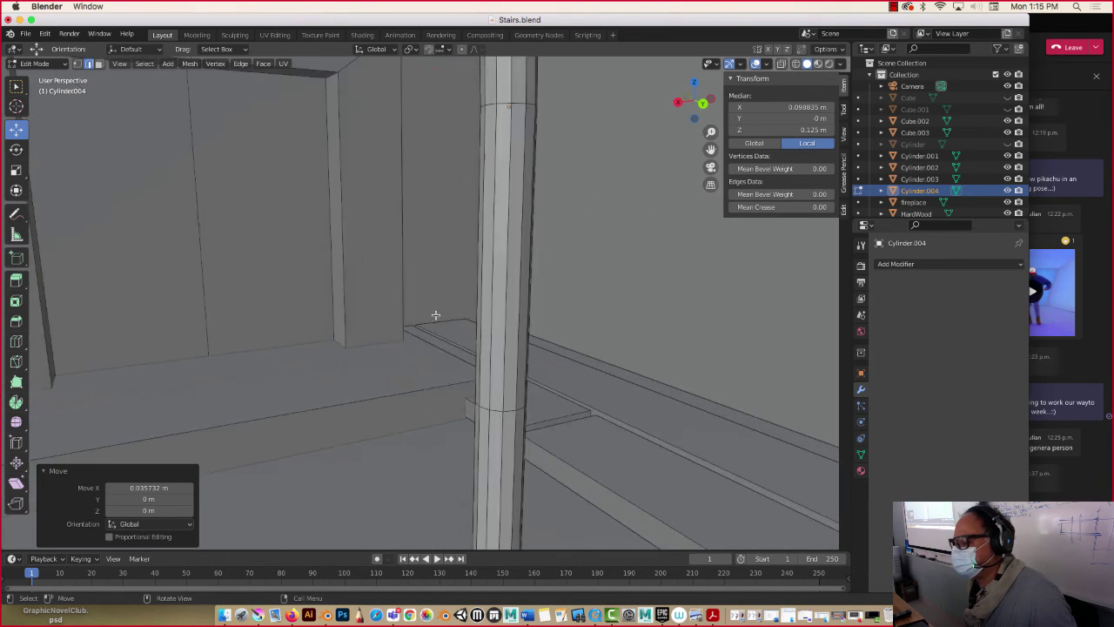
{"action": "left_click", "coordinate": [490, 404]}
{"action": "middle_click_drag", "start_coordinate": [491, 404], "coordinate": [388, 377]}
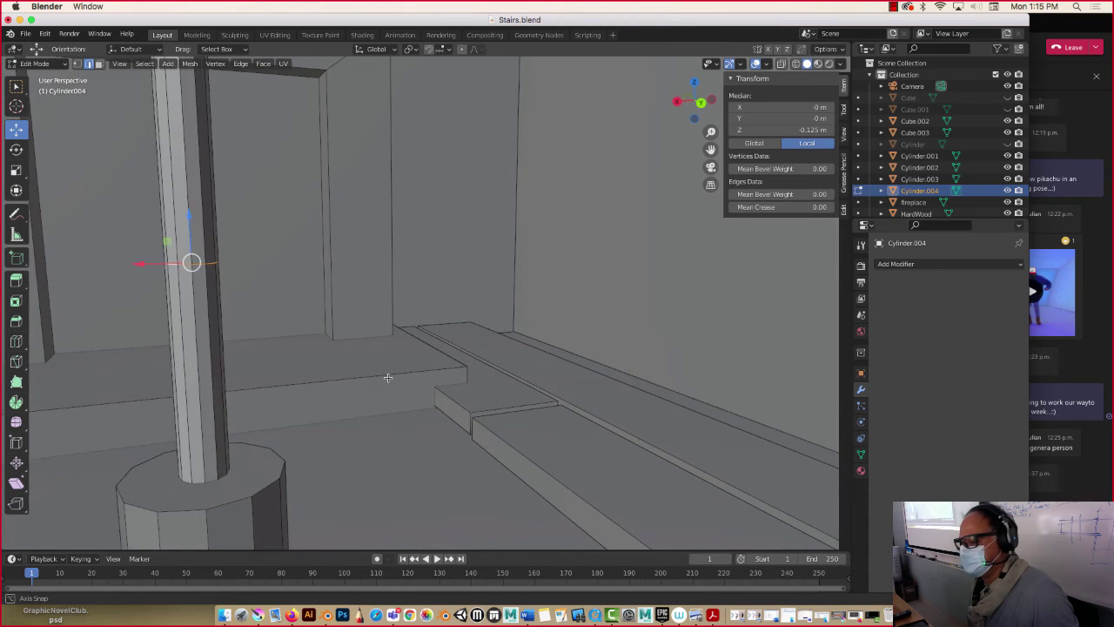
{"action": "scroll", "coordinate": [388, 377], "scroll_direction": "down", "scroll_amount": 8}
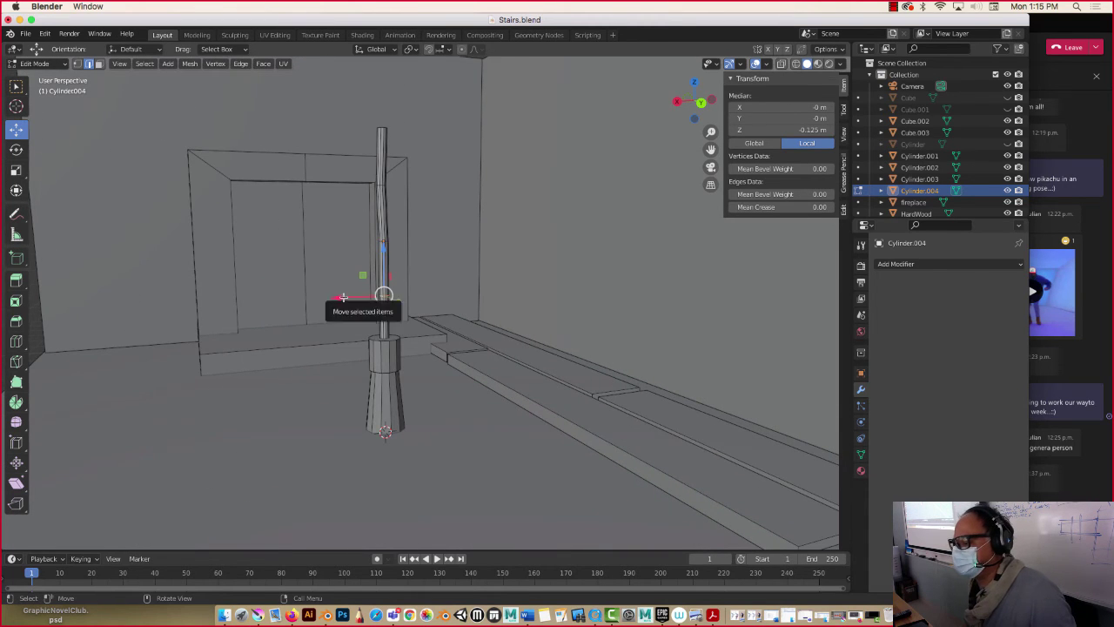
{"action": "left_click_drag", "start_coordinate": [340, 301], "coordinate": [347, 297]}
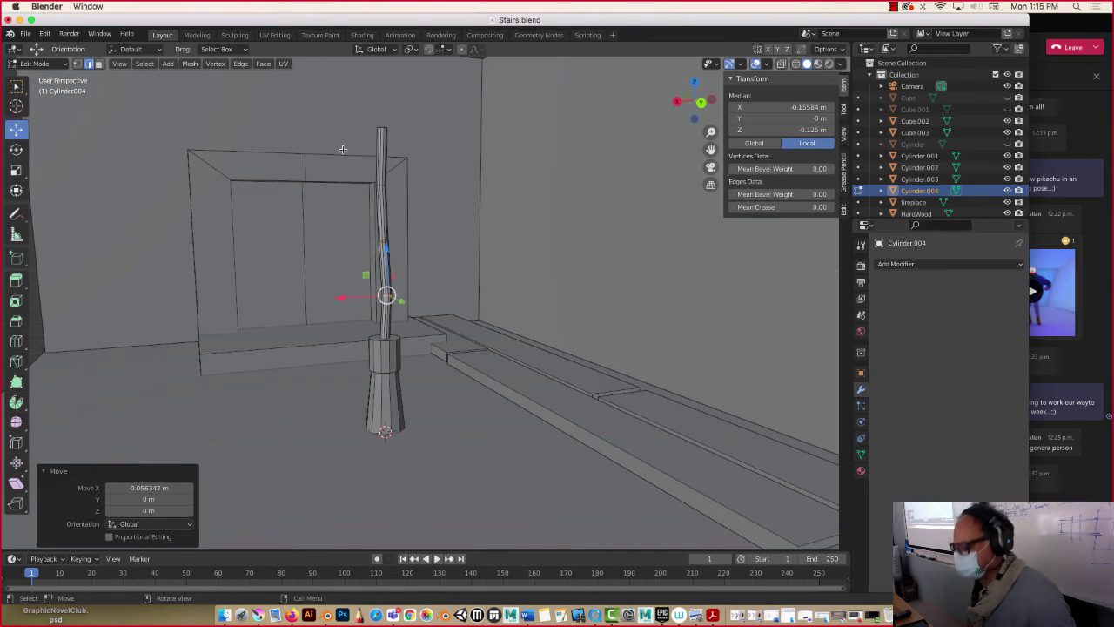
Step: Add an edge loop between the handle's upper bend and its top end, slid slightly toward the top
{"action": "middle_click_drag", "start_coordinate": [346, 148], "coordinate": [416, 398]}
{"action": "scroll", "coordinate": [425, 339], "scroll_direction": "up", "scroll_amount": 3}
{"action": "scroll", "coordinate": [426, 340], "scroll_direction": "up", "scroll_amount": 2}
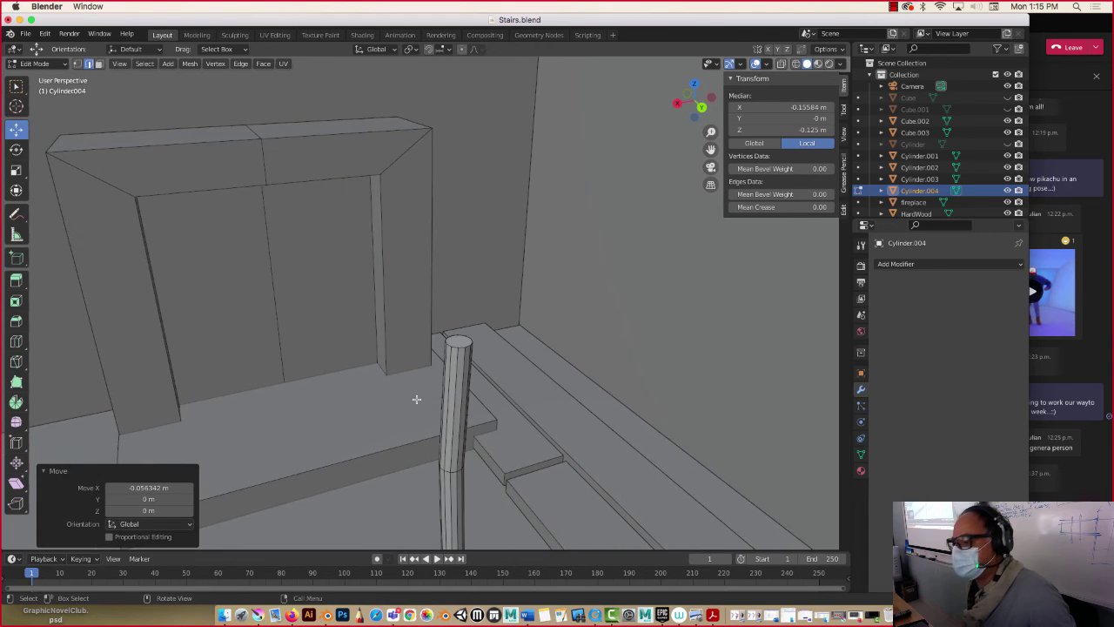
{"action": "left_click", "coordinate": [99, 64]}
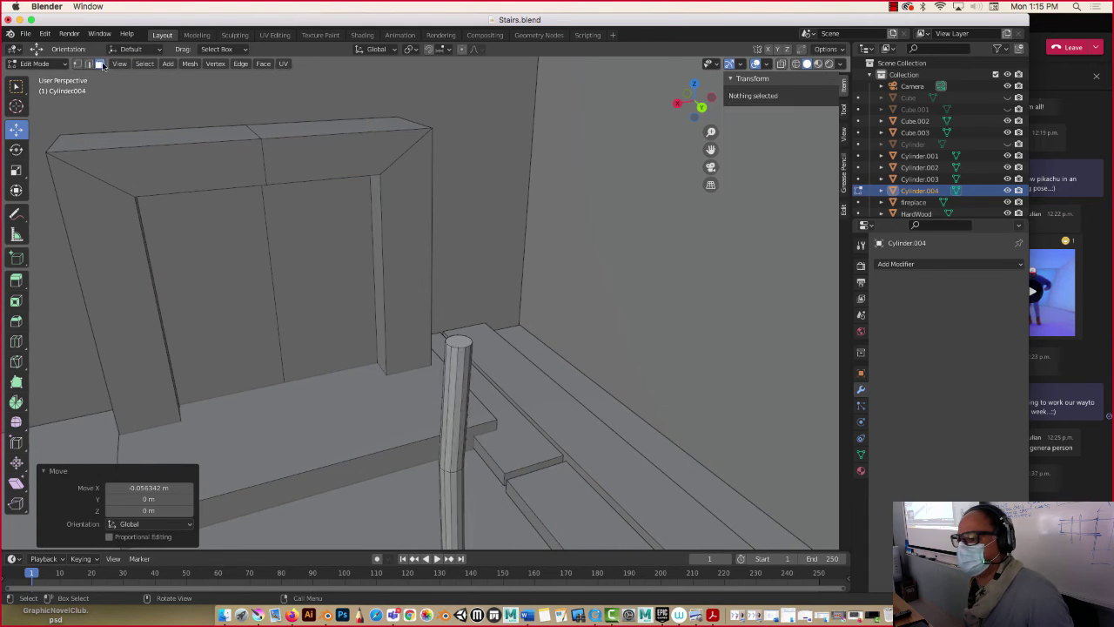
{"action": "left_click", "coordinate": [460, 341]}
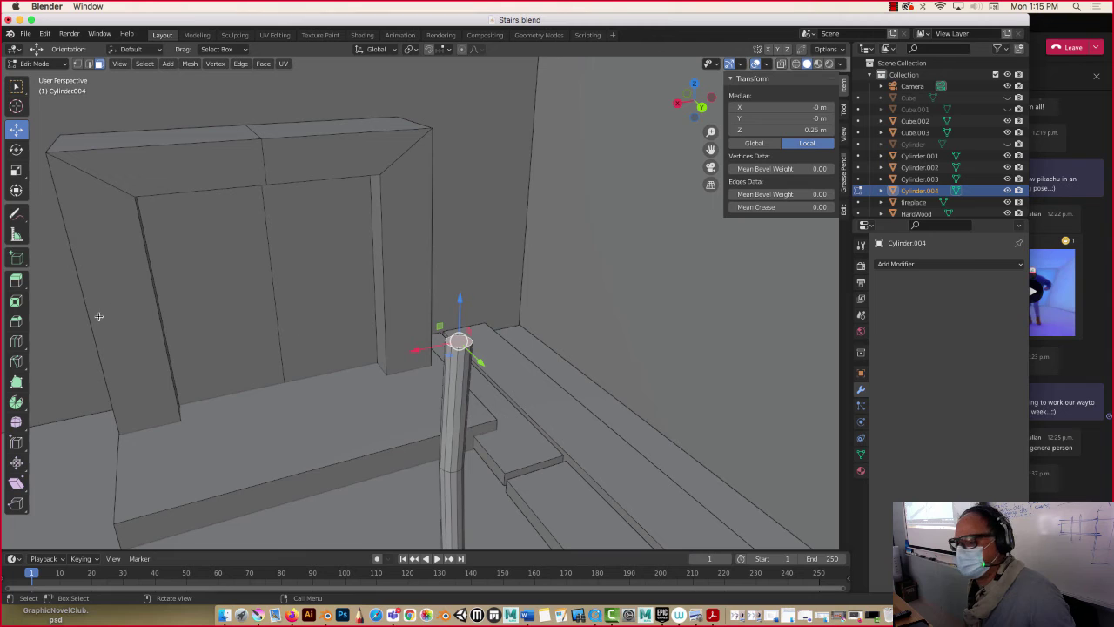
{"action": "left_click", "coordinate": [16, 340]}
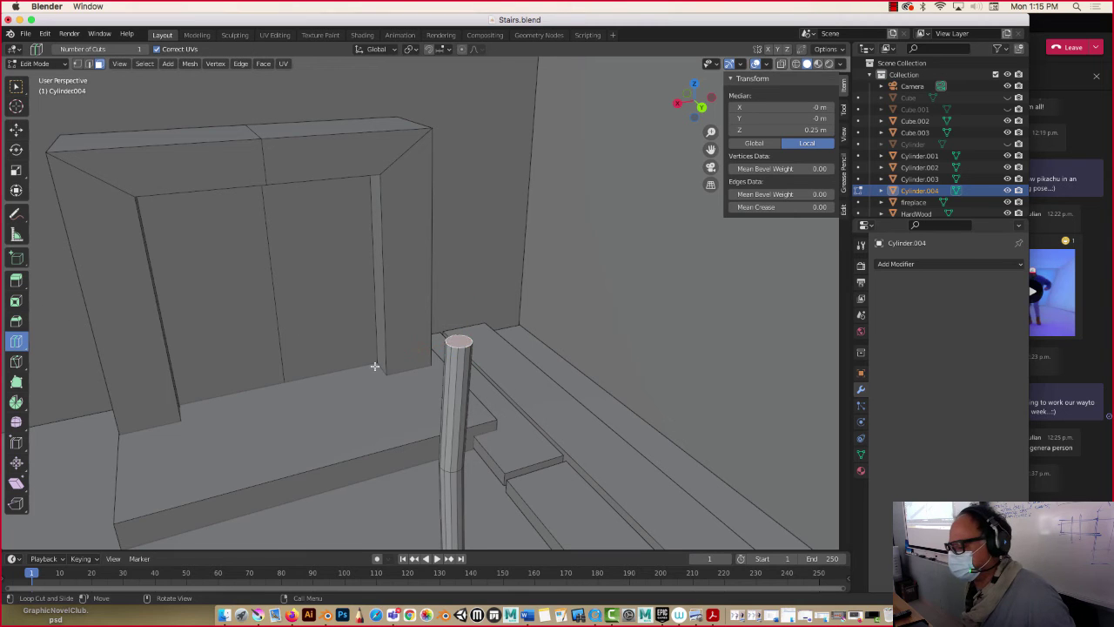
{"action": "left_click_drag", "start_coordinate": [454, 402], "coordinate": [458, 373]}
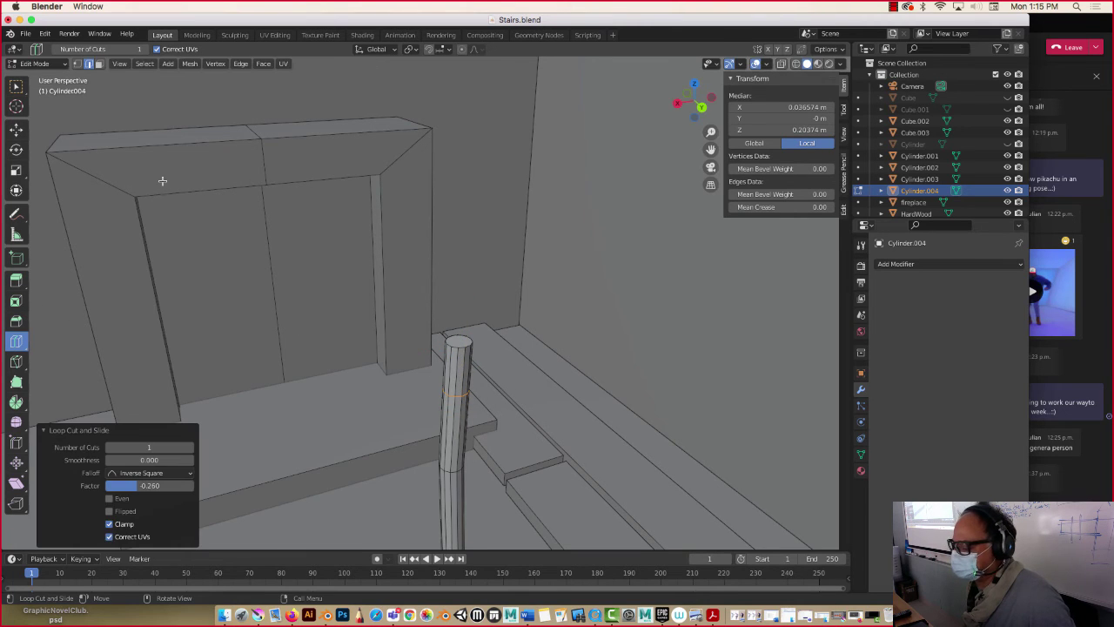
Step: Raise the handle's top face by about 0.149 m and scale it uniformly by 1.42 to flare the end
{"action": "left_click", "coordinate": [15, 129]}
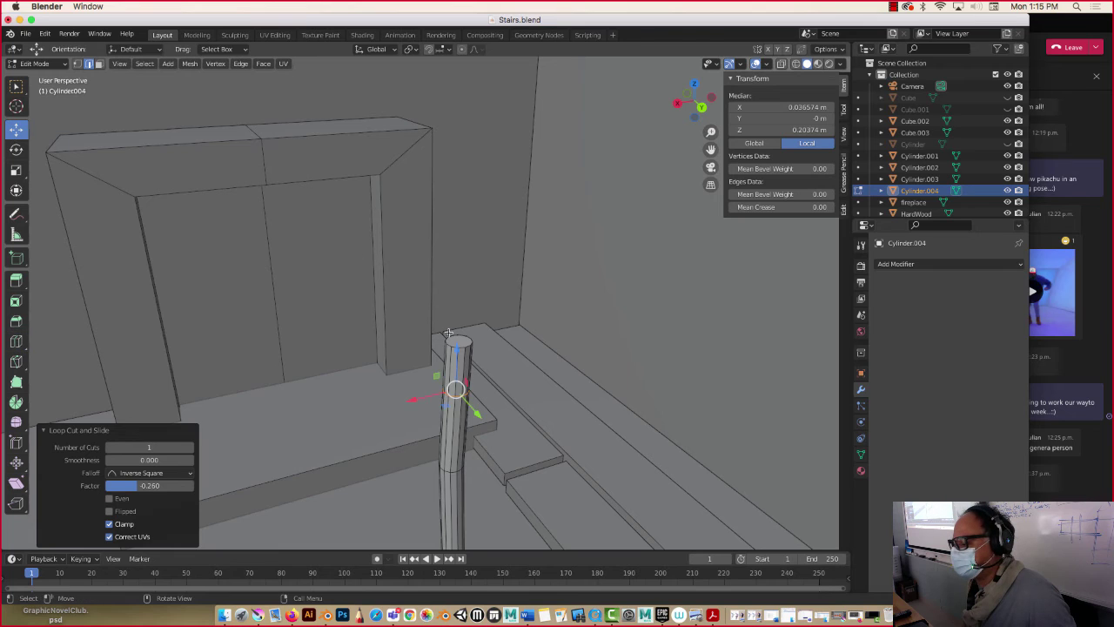
{"action": "left_click", "coordinate": [99, 63]}
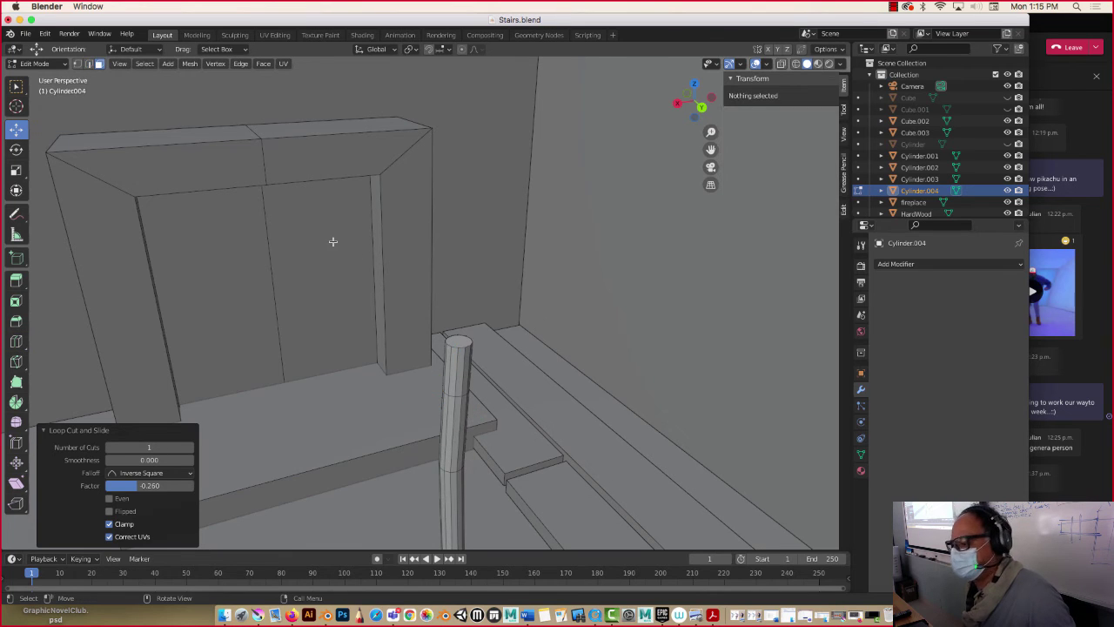
{"action": "left_click", "coordinate": [457, 339]}
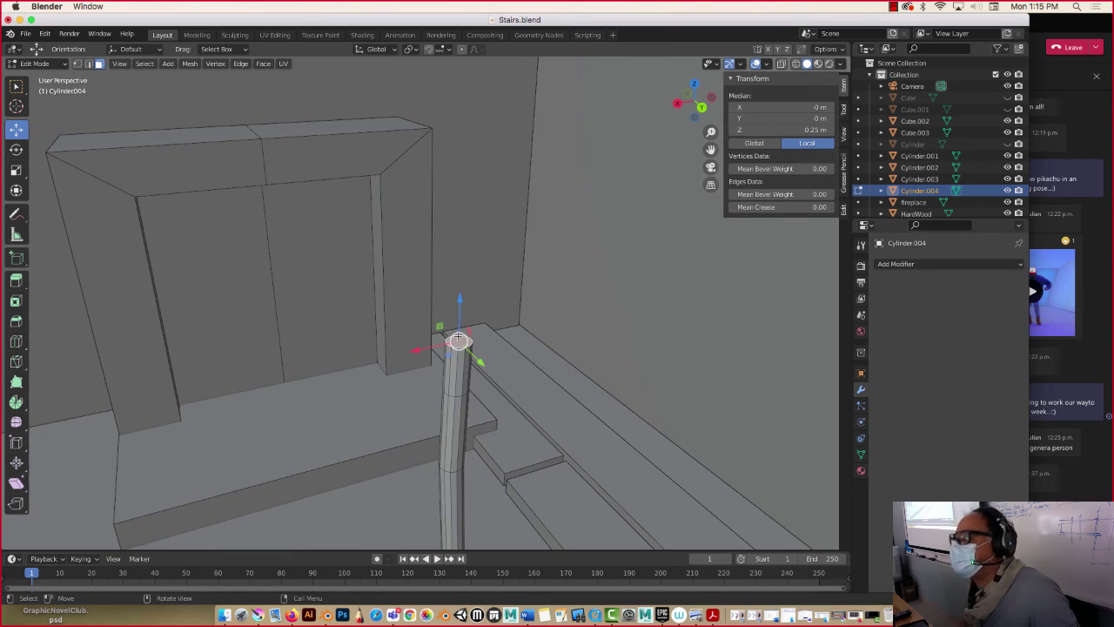
{"action": "left_click_drag", "start_coordinate": [458, 337], "coordinate": [460, 322]}
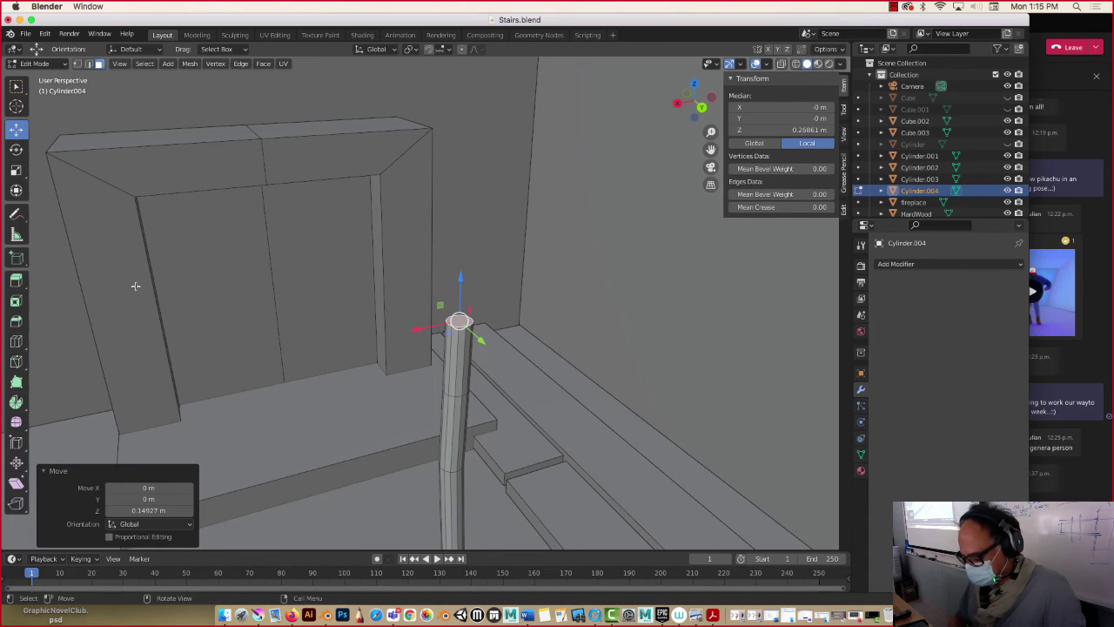
{"action": "key", "text": "s"}
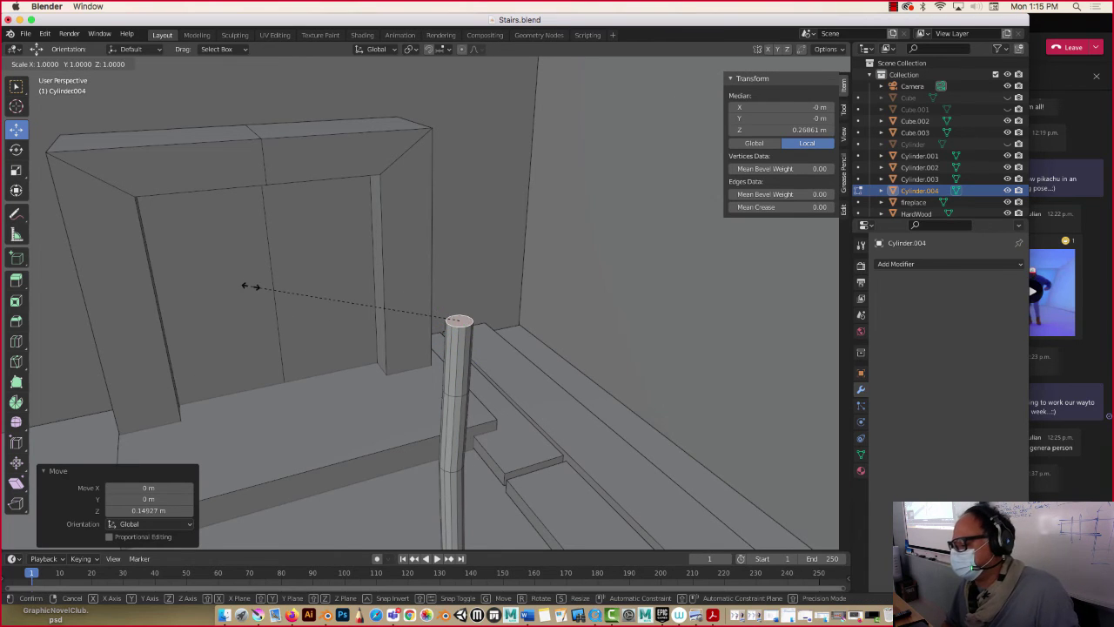
{"action": "left_click", "coordinate": [162, 288]}
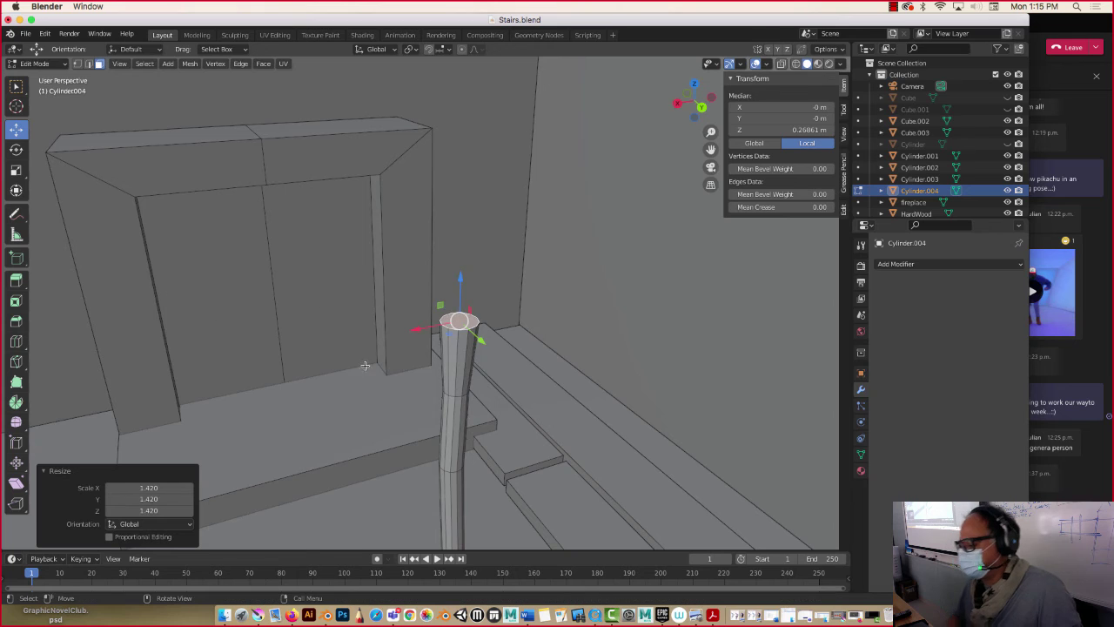
Step: Select the edge loop at the handle's upper bend and scale it uniformly by about 0.817
{"action": "scroll", "coordinate": [361, 361], "scroll_direction": "down", "scroll_amount": 5}
{"action": "scroll", "coordinate": [354, 352], "scroll_direction": "down", "scroll_amount": 3}
{"action": "middle_click_drag", "start_coordinate": [354, 353], "coordinate": [360, 338]}
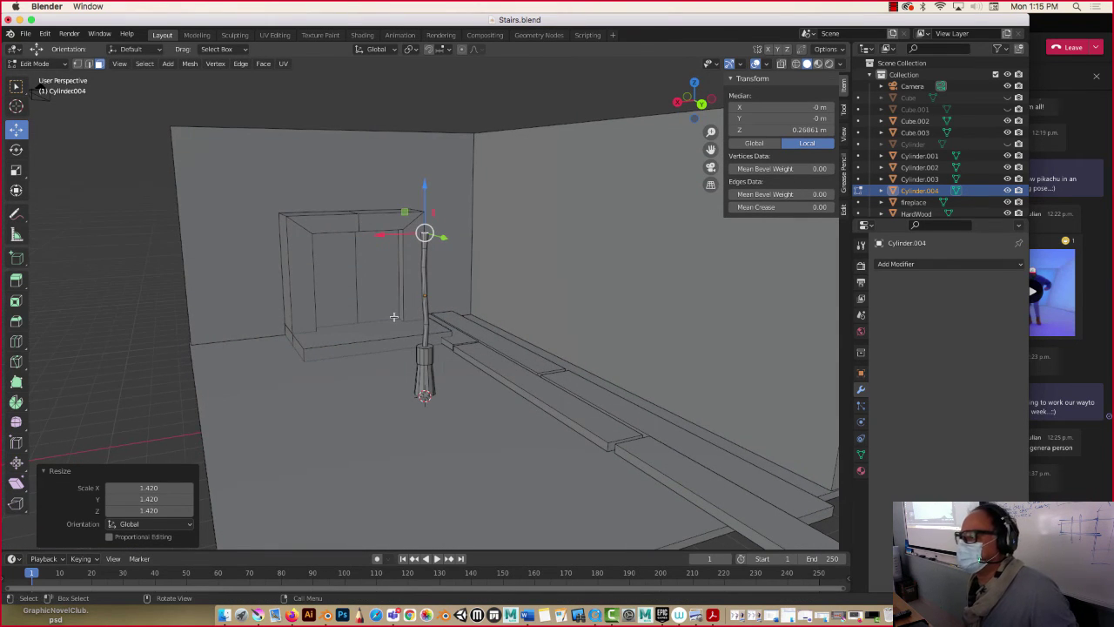
{"action": "scroll", "coordinate": [423, 281], "scroll_direction": "up", "scroll_amount": 3}
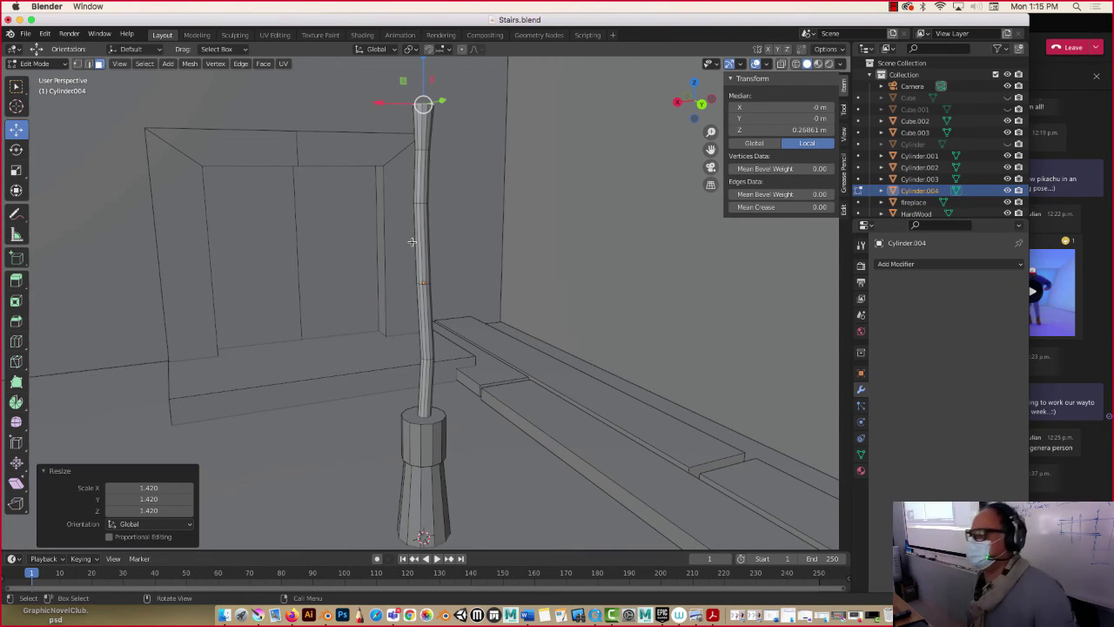
{"action": "scroll", "coordinate": [410, 244], "scroll_direction": "up", "scroll_amount": 5}
{"action": "scroll", "coordinate": [418, 249], "scroll_direction": "down", "scroll_amount": 4}
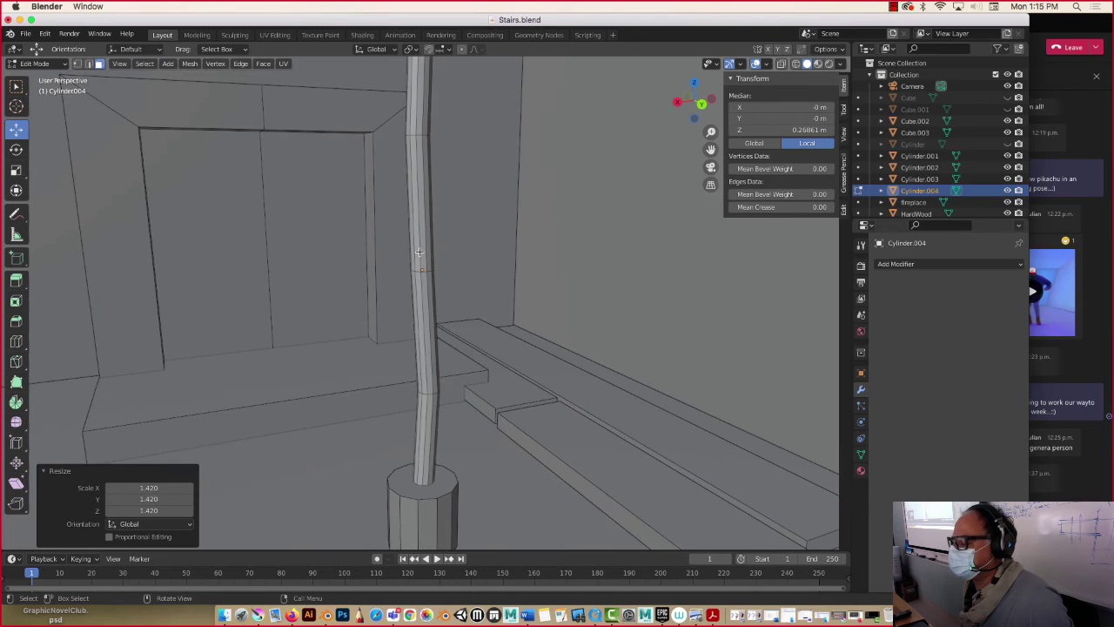
{"action": "scroll", "coordinate": [418, 252], "scroll_direction": "up", "scroll_amount": 2}
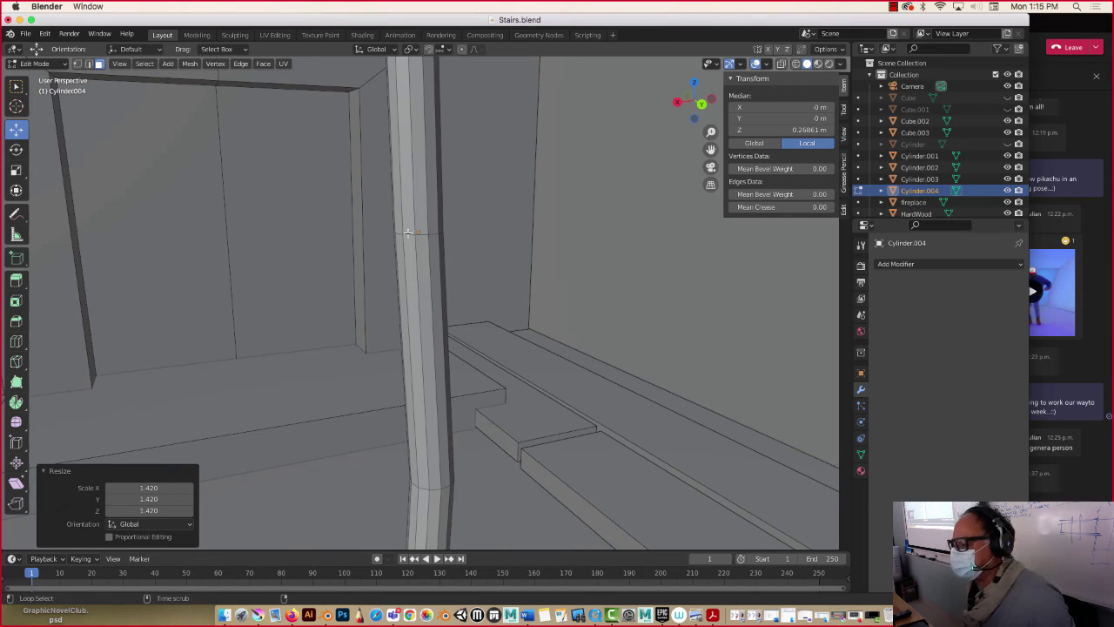
{"action": "scroll", "coordinate": [407, 233], "scroll_direction": "down", "scroll_amount": 3}
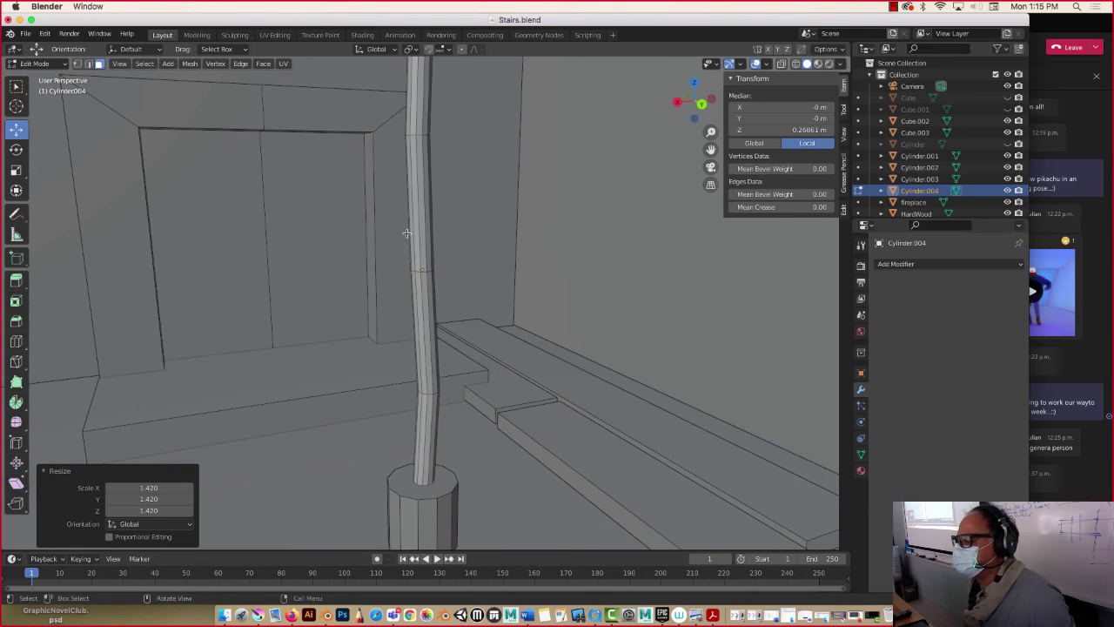
{"action": "left_click", "coordinate": [413, 134], "text": "alt"}
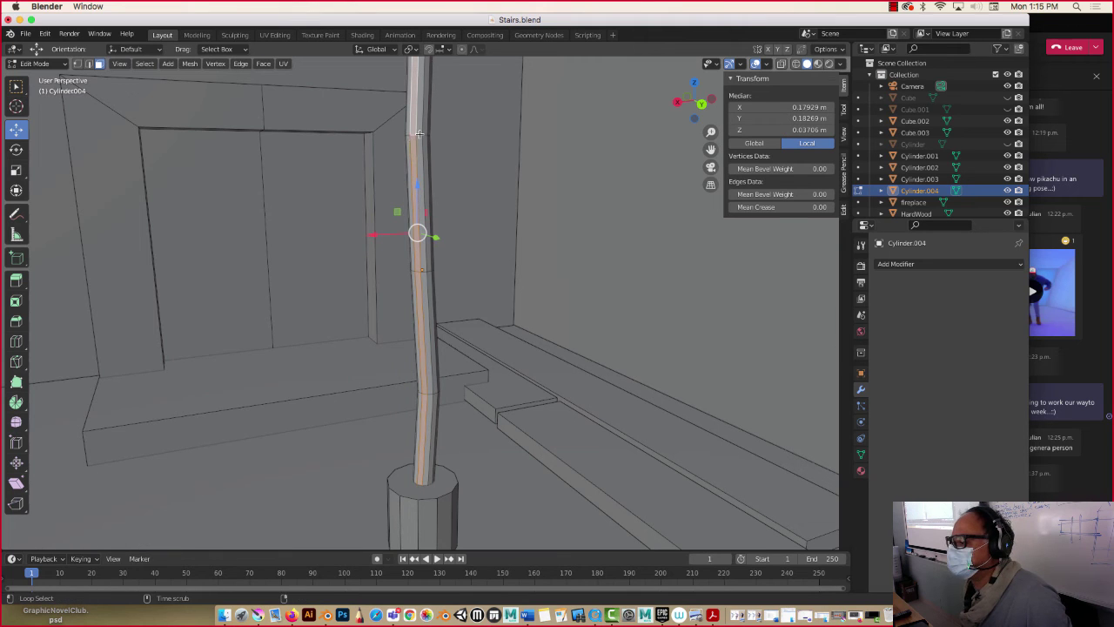
{"action": "left_click", "coordinate": [99, 65]}
{"action": "left_click", "coordinate": [413, 136], "text": "alt"}
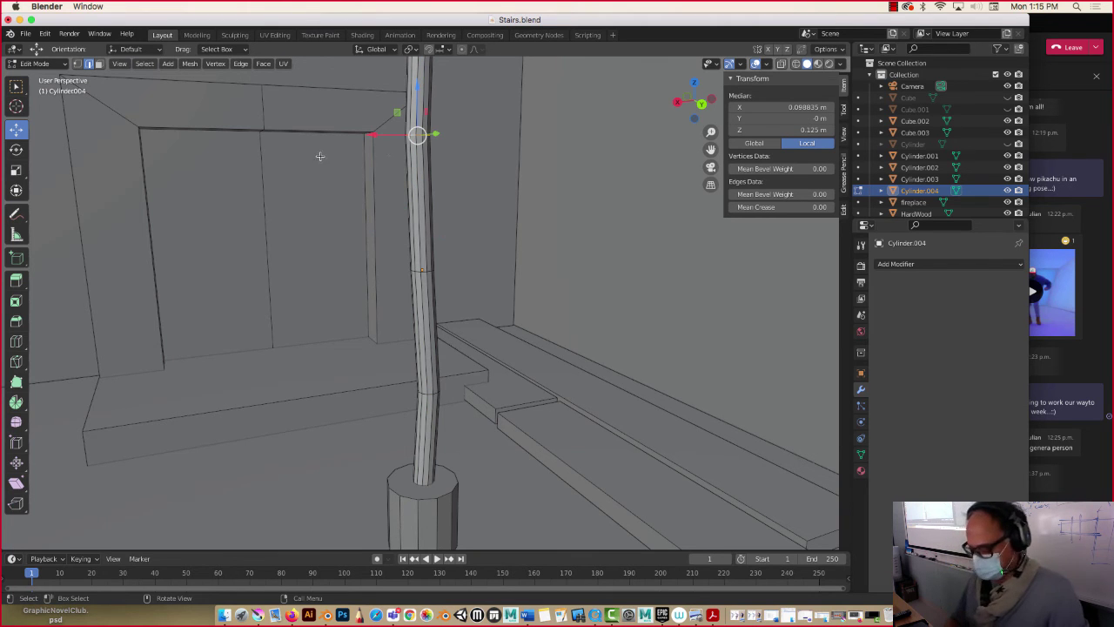
{"action": "key", "text": "s"}
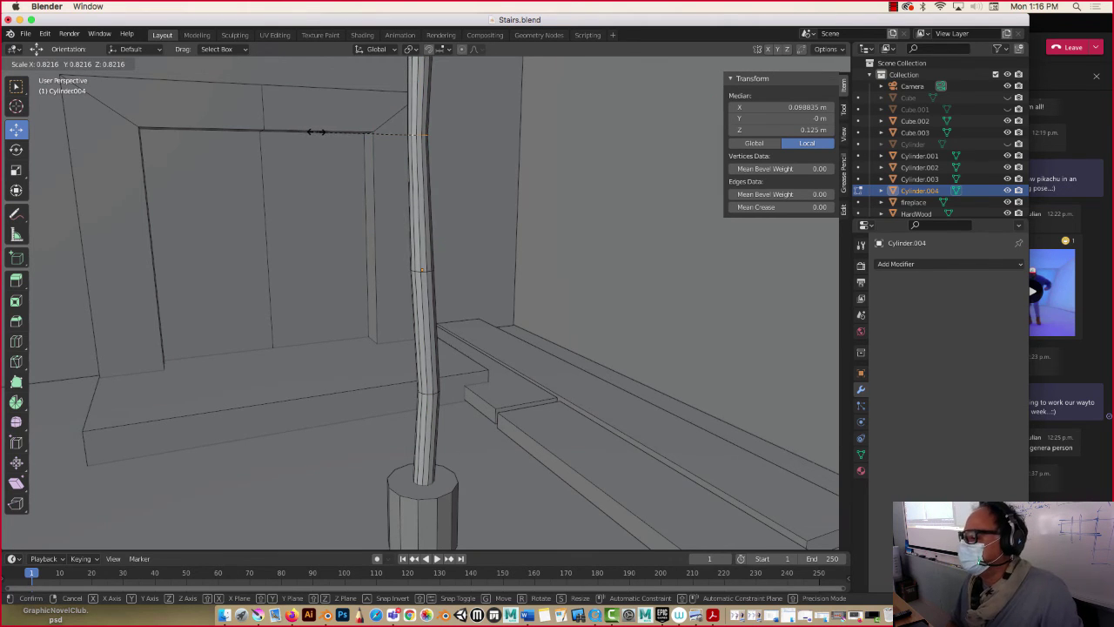
{"action": "left_click", "coordinate": [373, 326]}
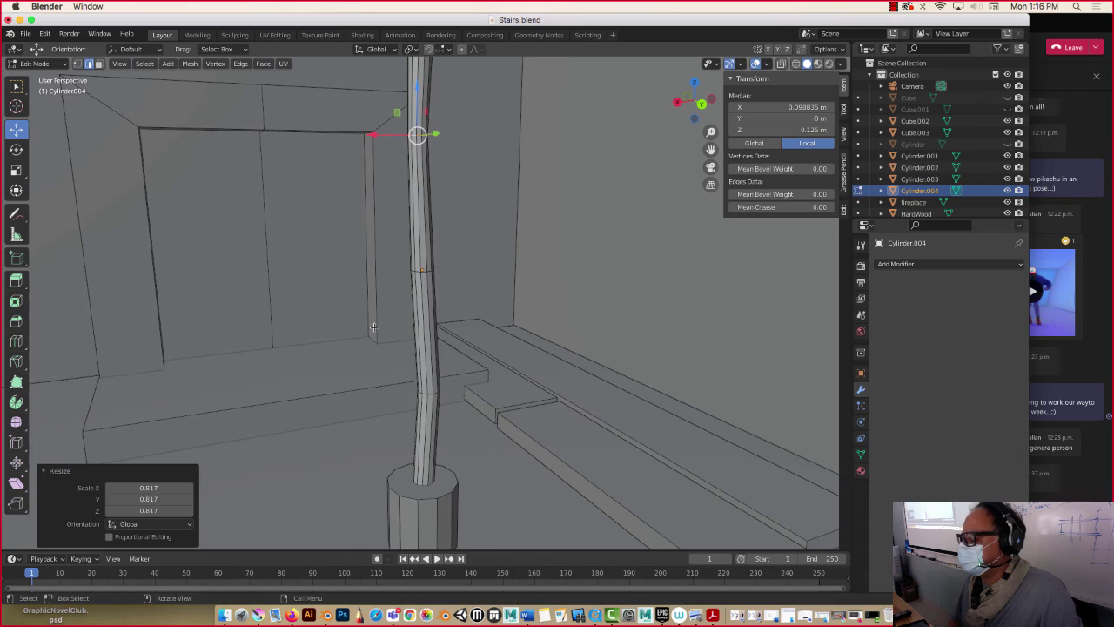
Step: Select the edge loop at the handle's lower bend and scale it uniformly by about 0.913
{"action": "left_click", "coordinate": [426, 395], "text": "alt"}
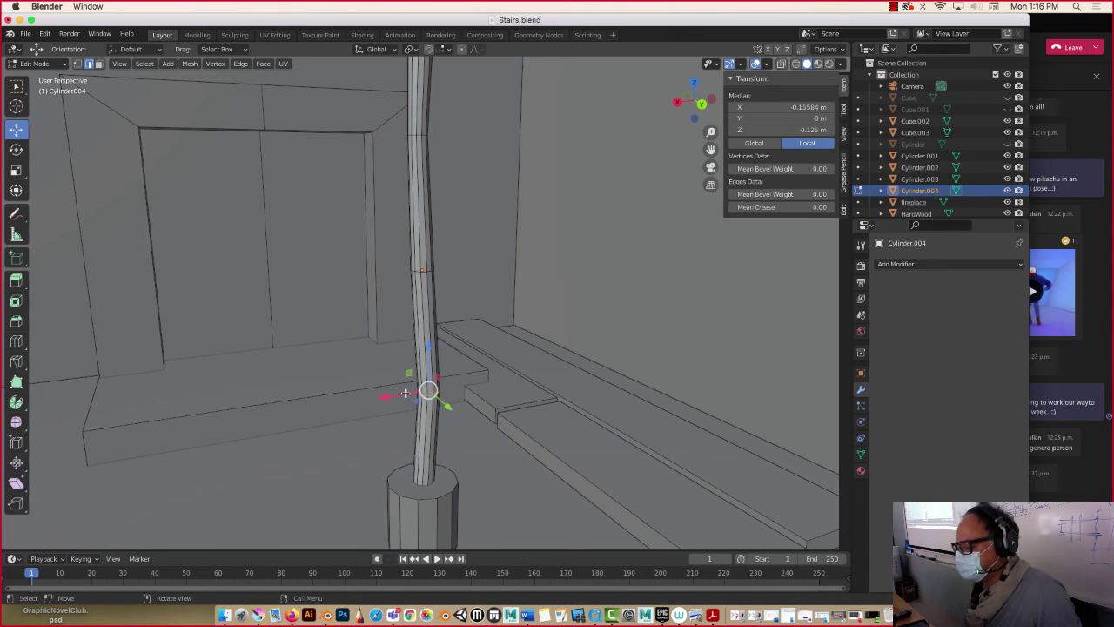
{"action": "key", "text": "s"}
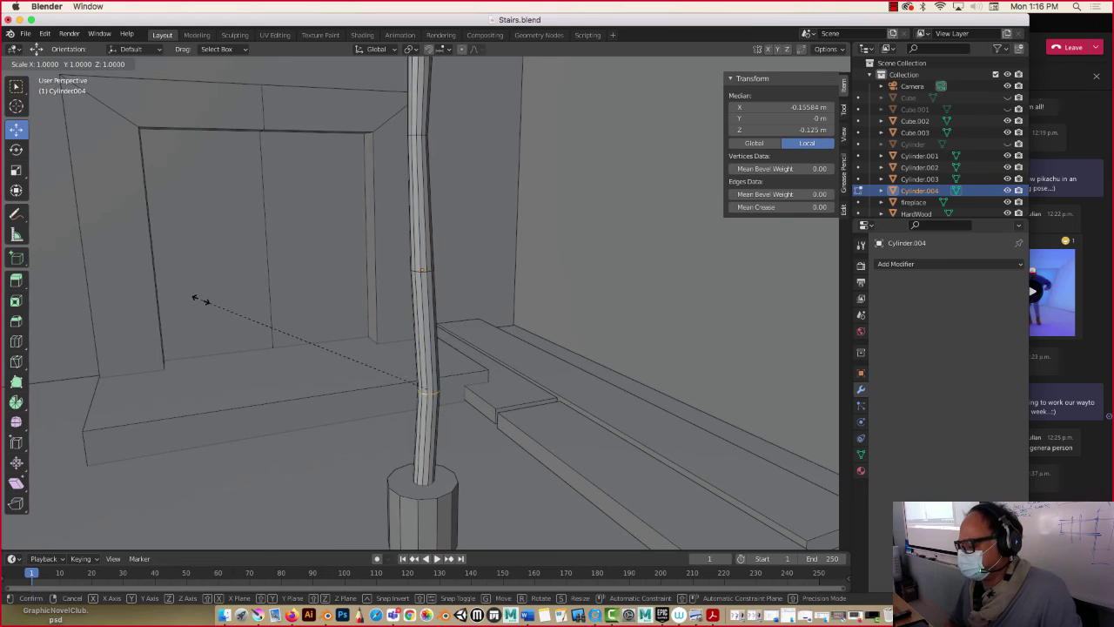
{"action": "left_click", "coordinate": [222, 304]}
{"action": "scroll", "coordinate": [269, 384], "scroll_direction": "down", "scroll_amount": 6}
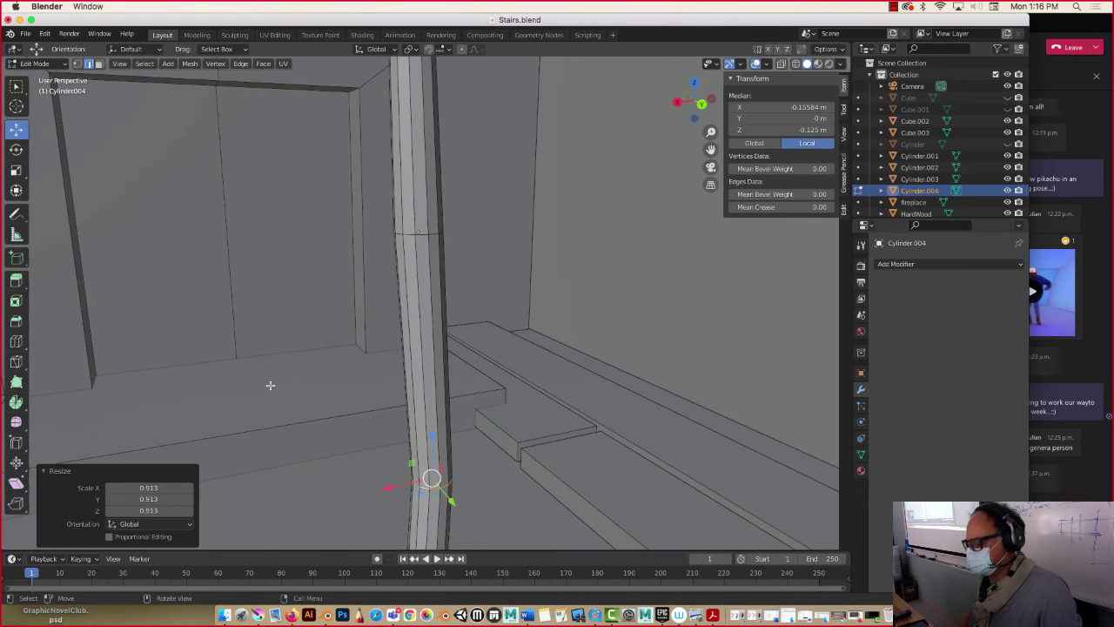
{"action": "scroll", "coordinate": [313, 353], "scroll_direction": "down", "scroll_amount": 1}
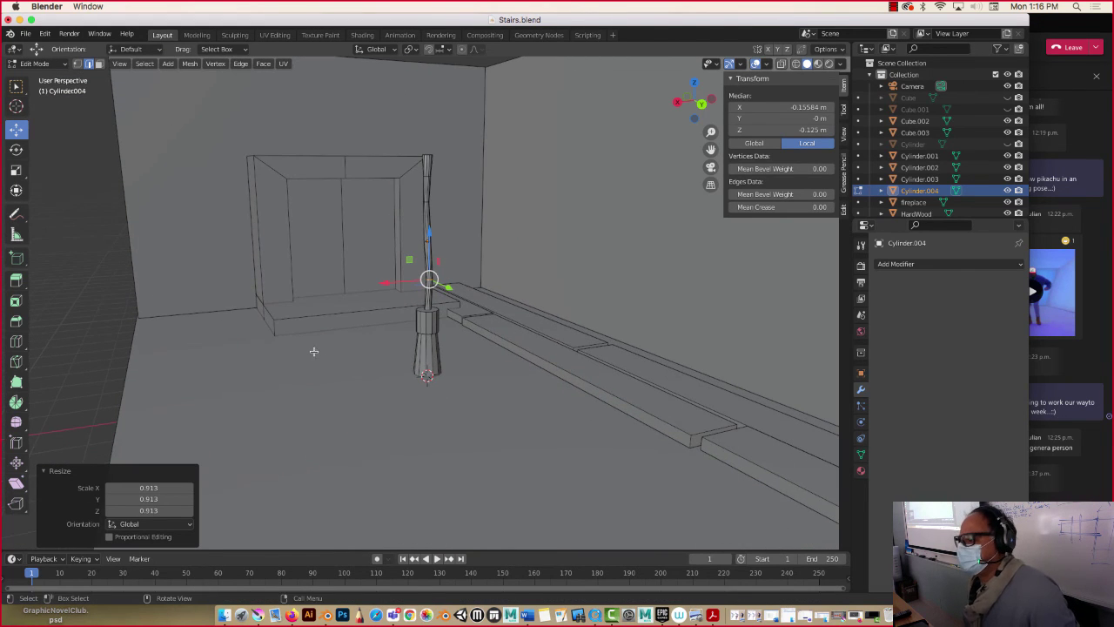
{"action": "key", "text": "Tab"}
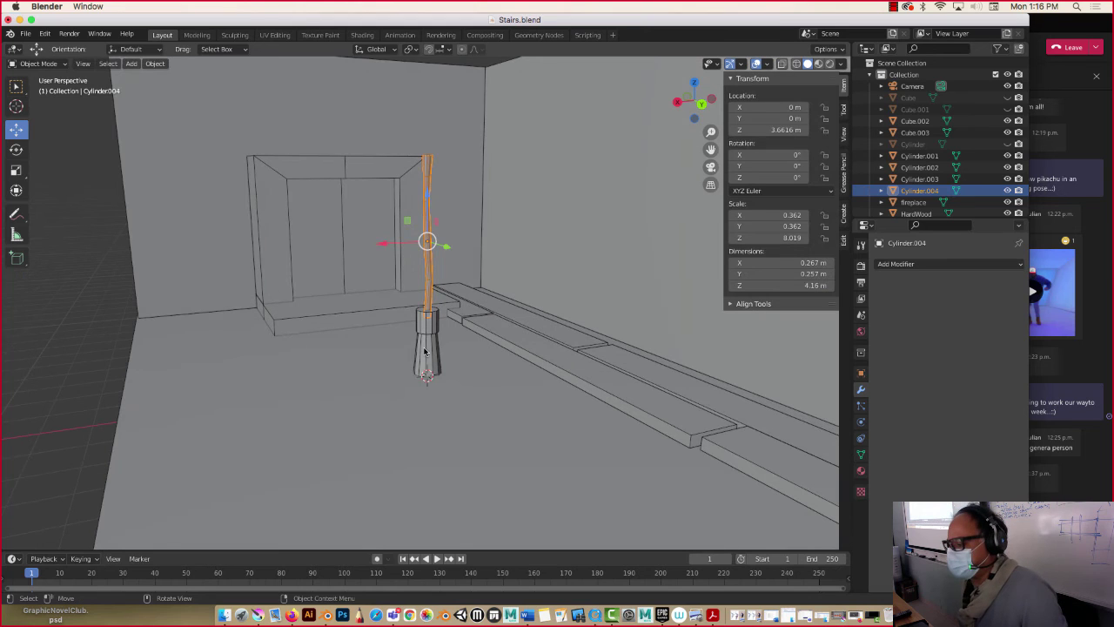
Step: Add an edge loop around the lower part of the broom's flared bristle head
{"action": "left_click", "coordinate": [430, 355]}
{"action": "mouse_move", "coordinate": [429, 355]}
{"action": "middle_mouse_down"}
{"action": "mouse_move", "coordinate": [407, 334]}
{"action": "mouse_move", "coordinate": [414, 348]}
{"action": "middle_mouse_up"}
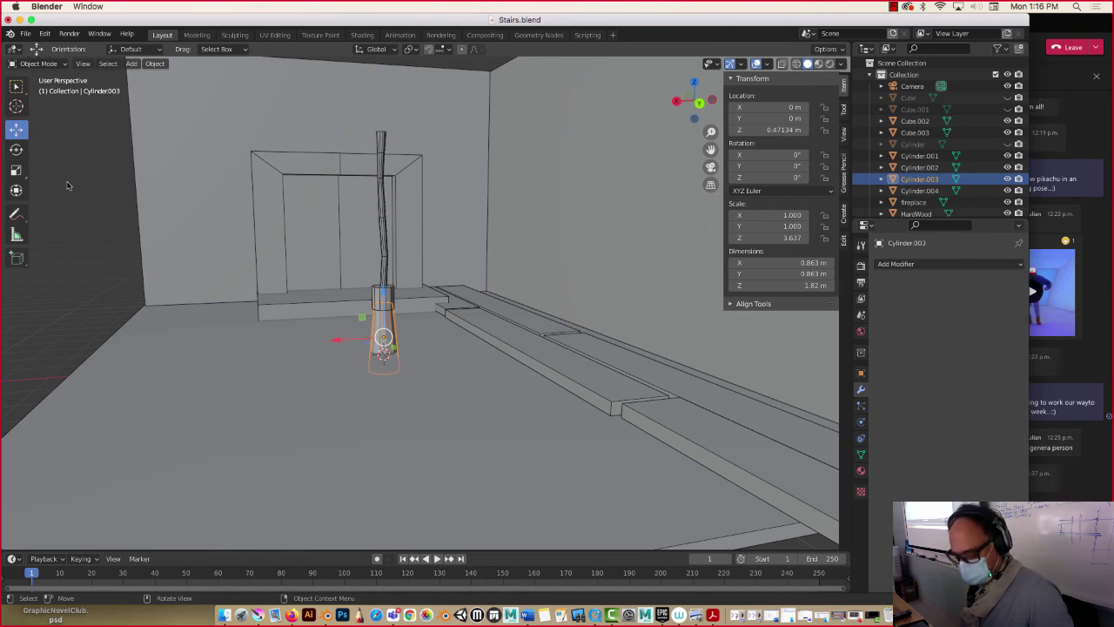
{"action": "key", "text": "Tab"}
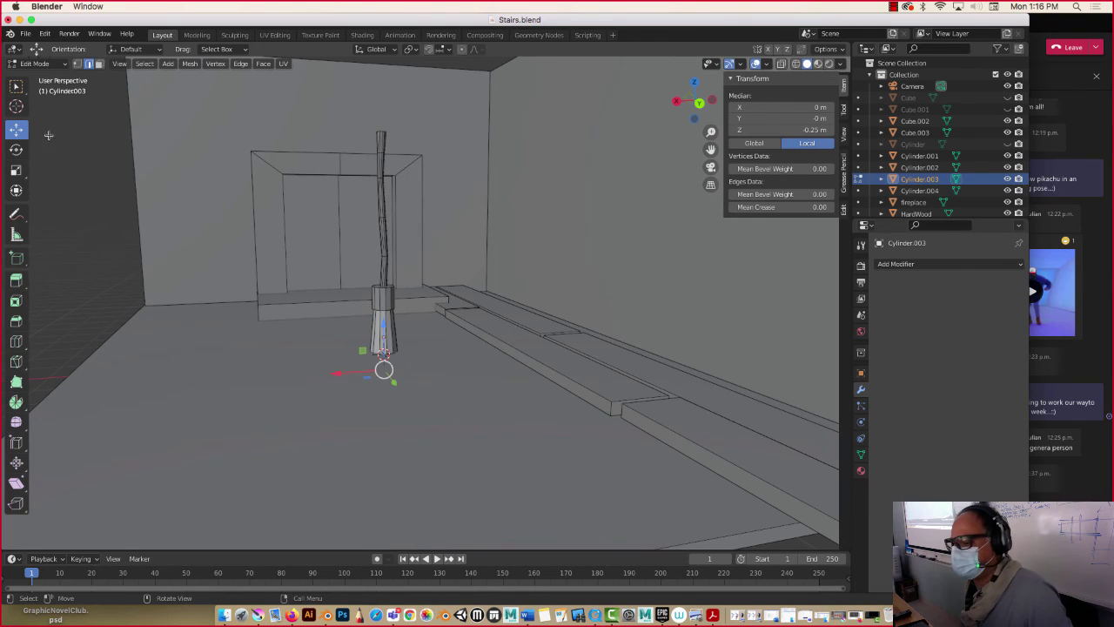
{"action": "left_click", "coordinate": [16, 341]}
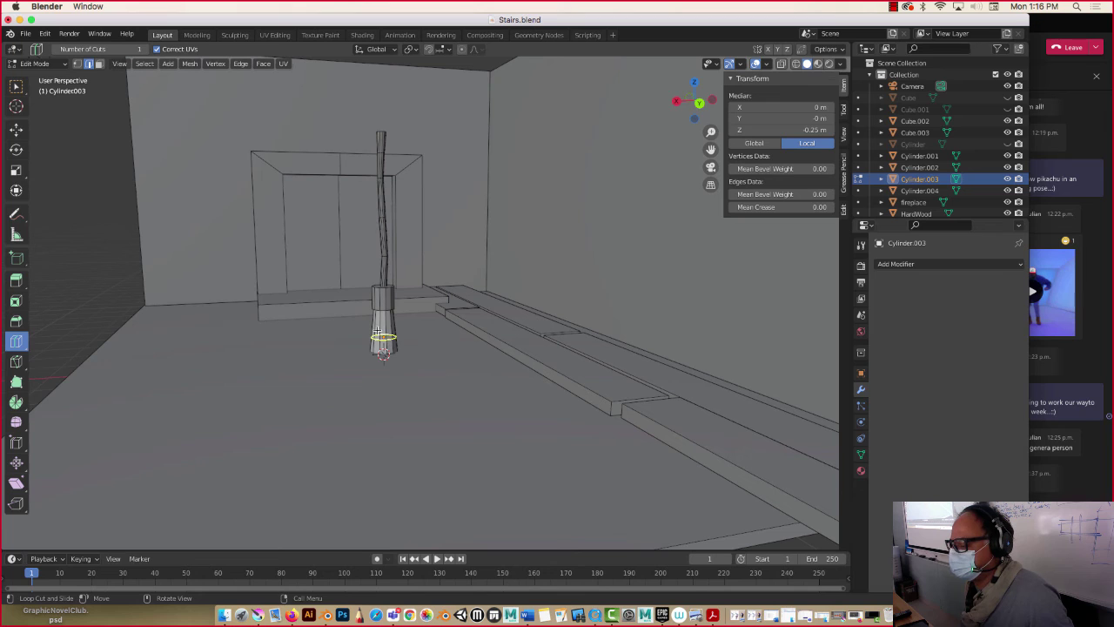
{"action": "left_click_drag", "start_coordinate": [378, 331], "coordinate": [373, 315]}
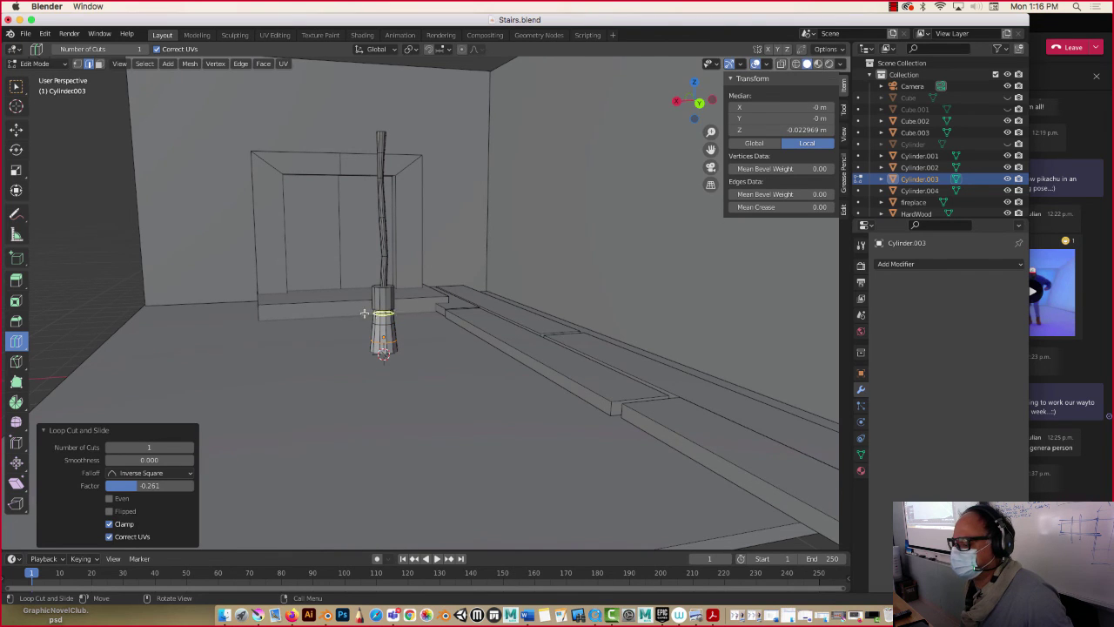
Step: Move the bristle head's new edge loop about 0.080 m along X to bend the head sideways
{"action": "left_click", "coordinate": [15, 128]}
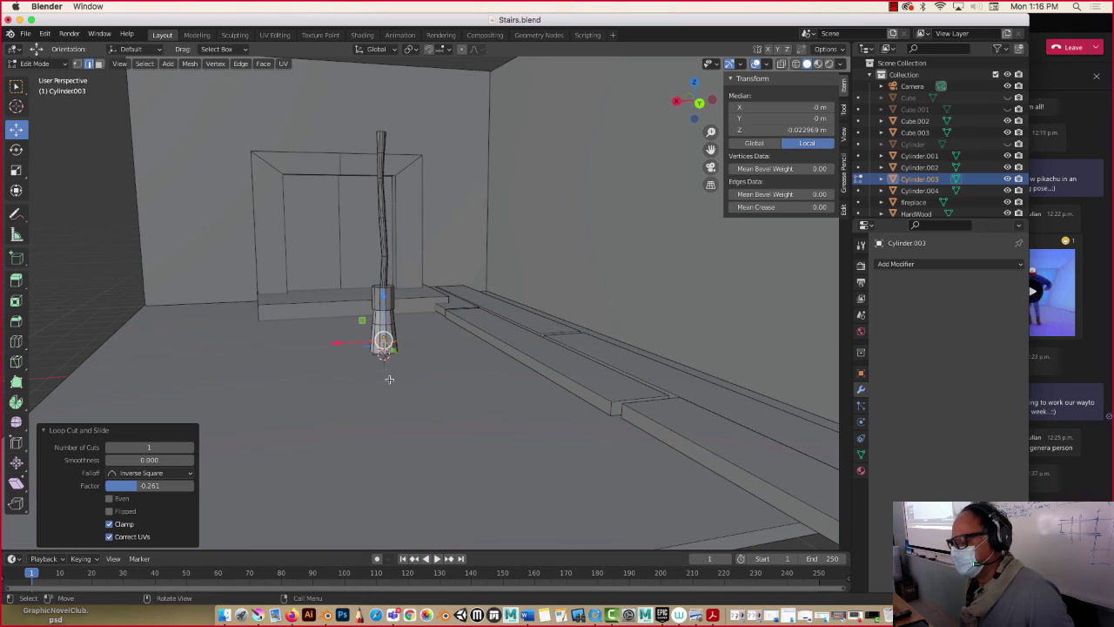
{"action": "left_click_drag", "start_coordinate": [344, 343], "coordinate": [338, 343]}
{"action": "left_click", "coordinate": [338, 344]}
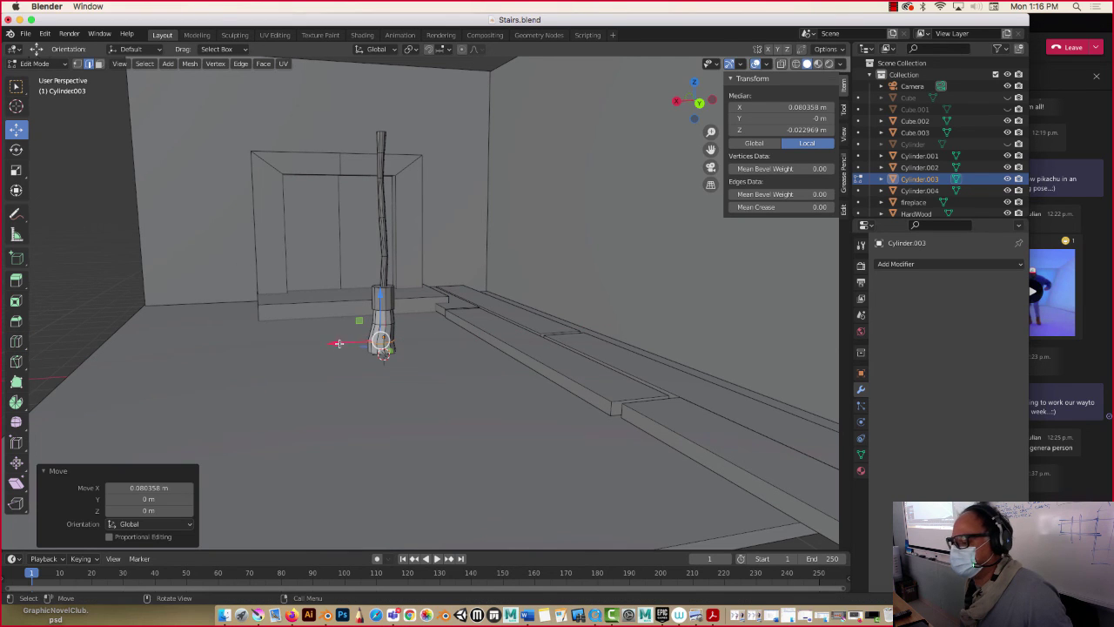
{"action": "scroll", "coordinate": [428, 320], "scroll_direction": "up", "scroll_amount": 4}
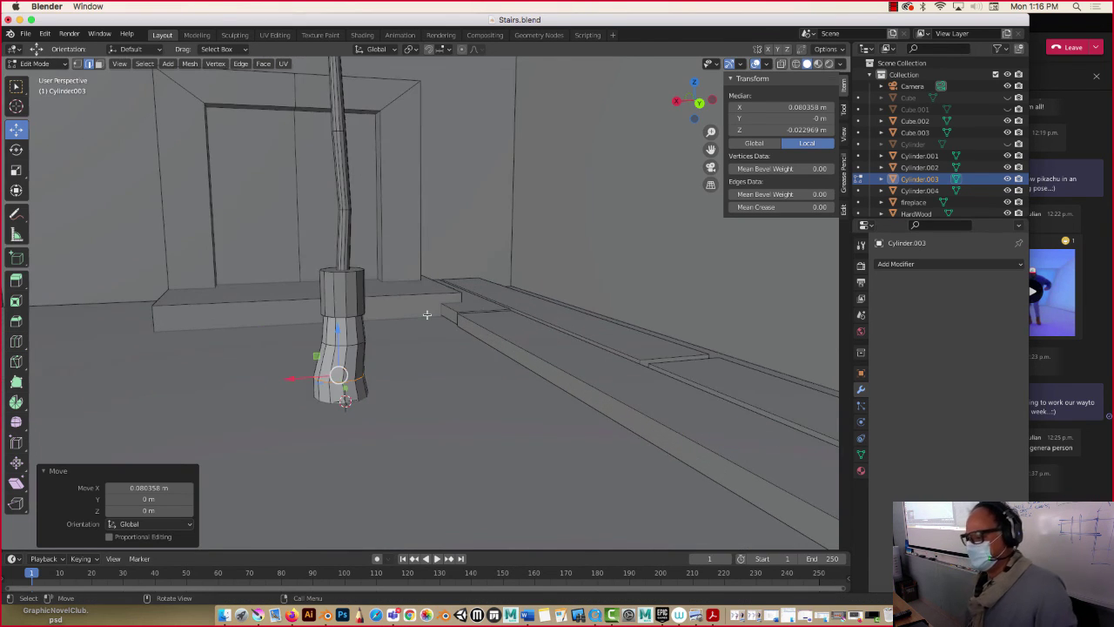
{"action": "key", "text": "Tab"}
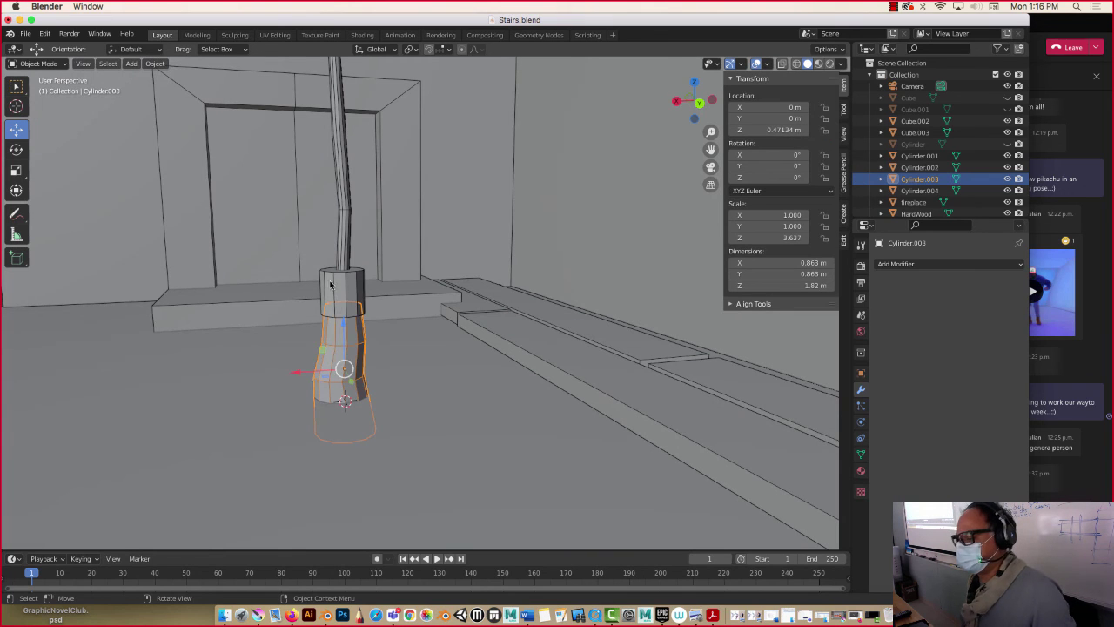
Step: Flatten the collar between the handle and the bristle head by scaling it about 0.448 along Z
{"action": "left_click", "coordinate": [332, 283]}
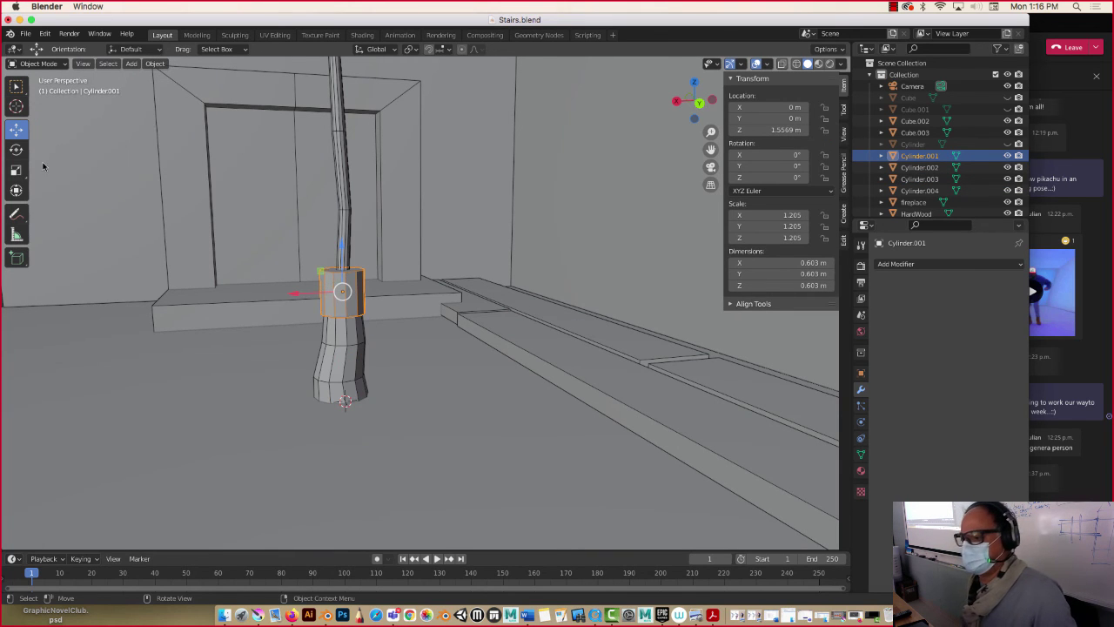
{"action": "left_click", "coordinate": [15, 169]}
{"action": "left_click_drag", "start_coordinate": [341, 249], "coordinate": [345, 269]}
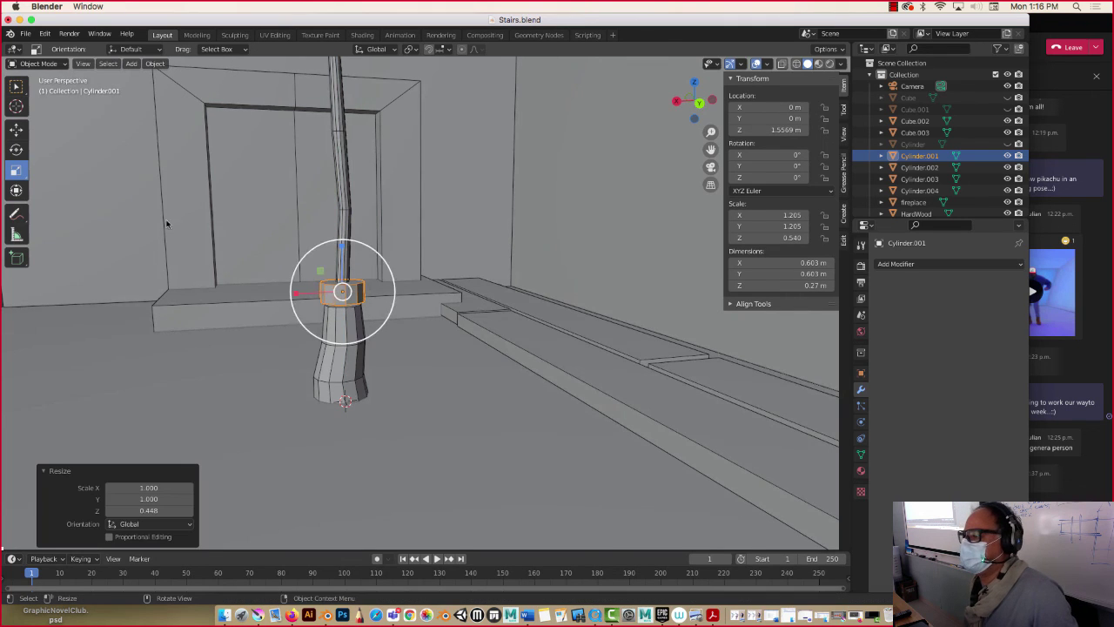
Step: Lower the collar slightly on the bristle head and move the handle down about 0.184 m into it
{"action": "left_click", "coordinate": [15, 131]}
{"action": "left_click_drag", "start_coordinate": [345, 254], "coordinate": [341, 258]}
{"action": "left_click", "coordinate": [346, 241]}
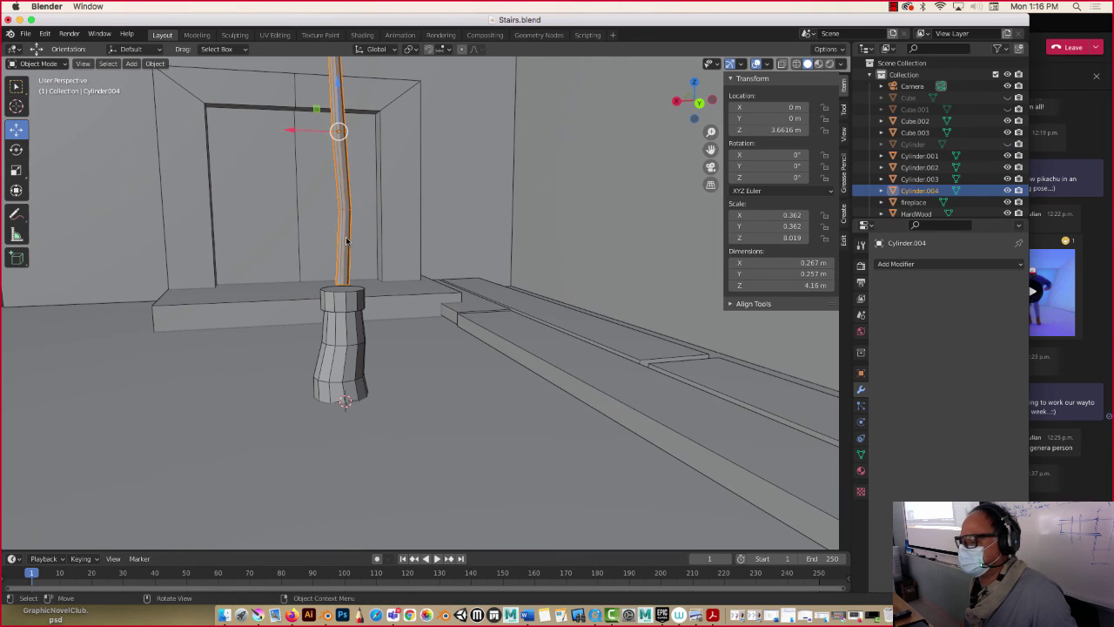
{"action": "left_click_drag", "start_coordinate": [340, 111], "coordinate": [339, 125]}
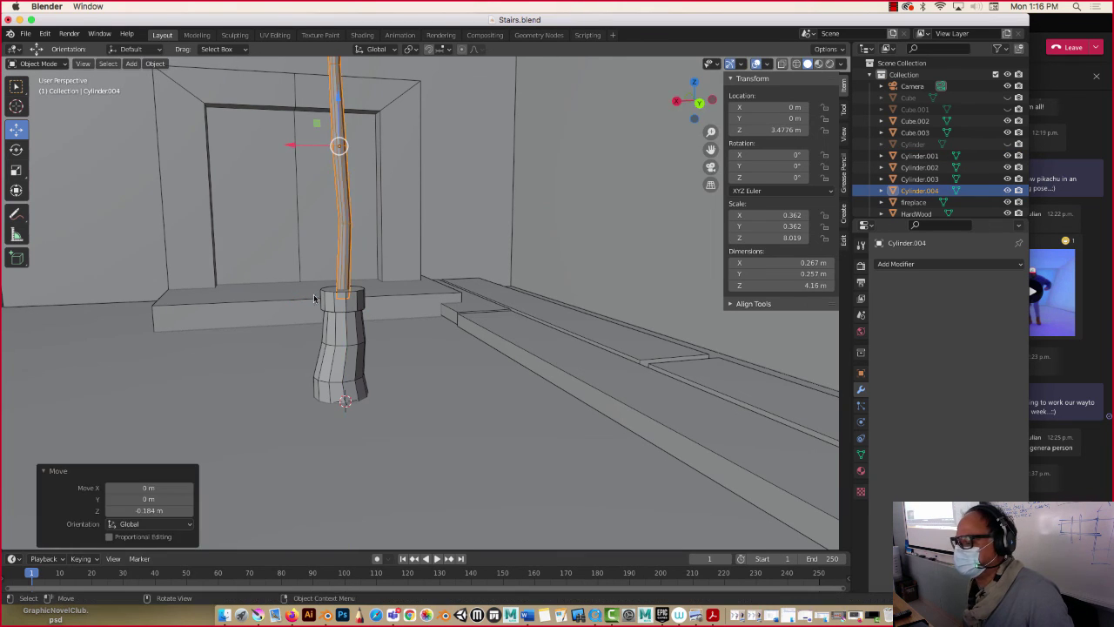
Step: Join the handle, collar and bristle head into a single object
{"action": "left_click", "coordinate": [324, 307], "text": "shift"}
{"action": "left_click", "coordinate": [326, 310], "text": "shift"}
{"action": "scroll", "coordinate": [346, 324], "scroll_direction": "down", "scroll_amount": 3}
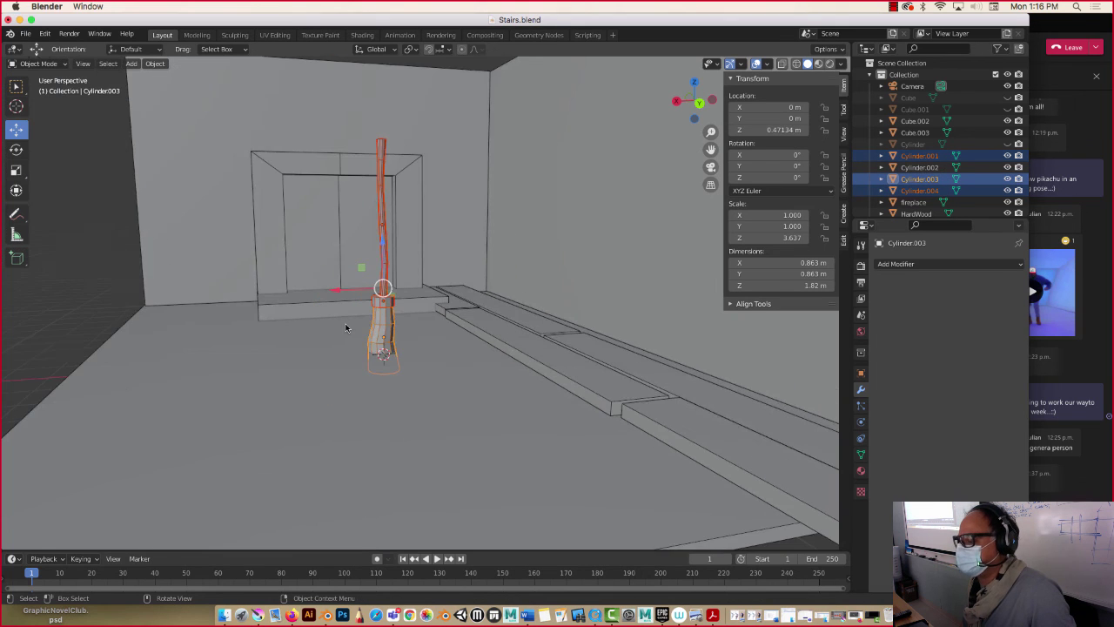
{"action": "scroll", "coordinate": [346, 327], "scroll_direction": "up", "scroll_amount": 2}
{"action": "key", "text": "ctrl"}
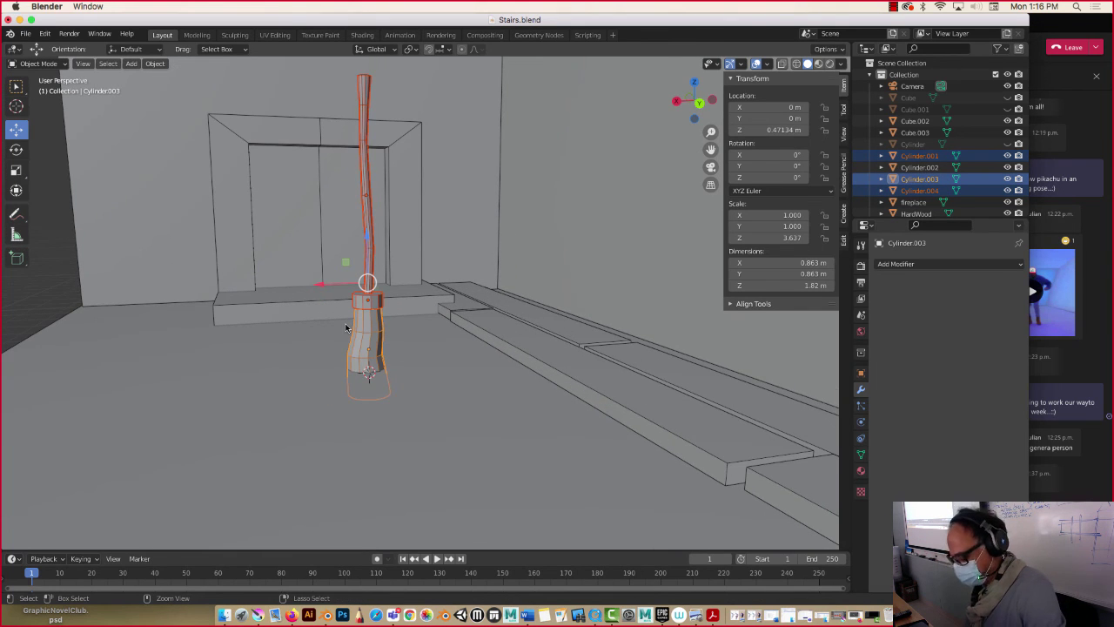
{"action": "key", "text": "ctrl+j"}
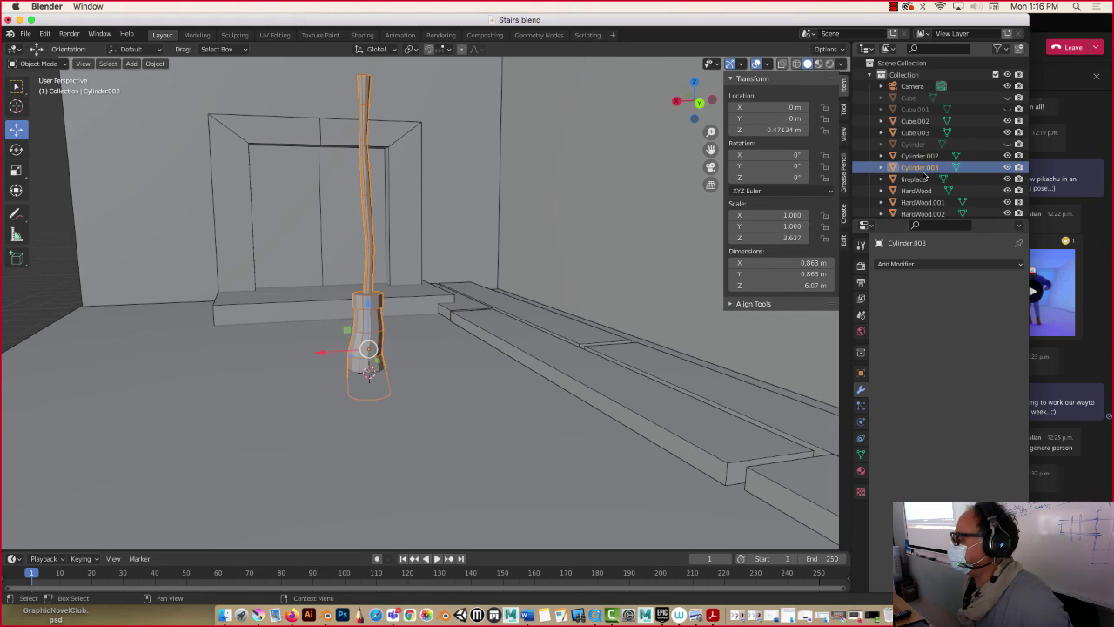
Step: Rename the joined object as Broom
{"action": "scroll", "coordinate": [926, 173], "scroll_direction": "down", "scroll_amount": 2}
{"action": "double_click", "coordinate": [919, 130]}
{"action": "type", "text": "B"}
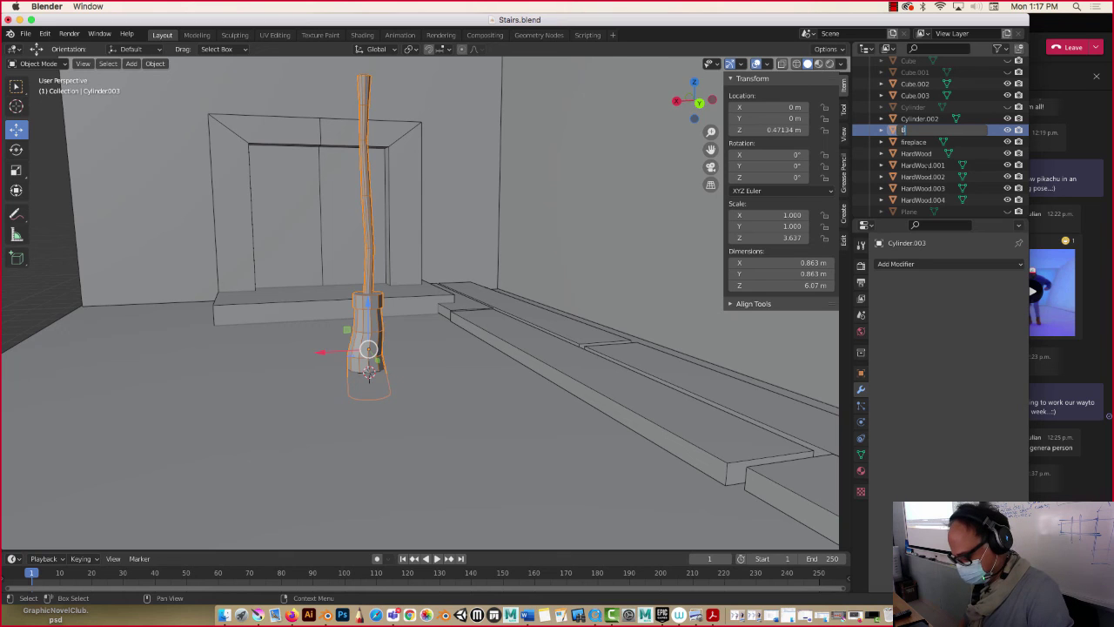
{"action": "type", "text": "room"}
{"action": "key", "text": "Return"}
Step: Move the broom beside the fireplace at the back wall, about 4.835 m along X, -8.55 m along Y and 0.522 m up
{"action": "scroll", "coordinate": [480, 233], "scroll_direction": "down", "scroll_amount": 5}
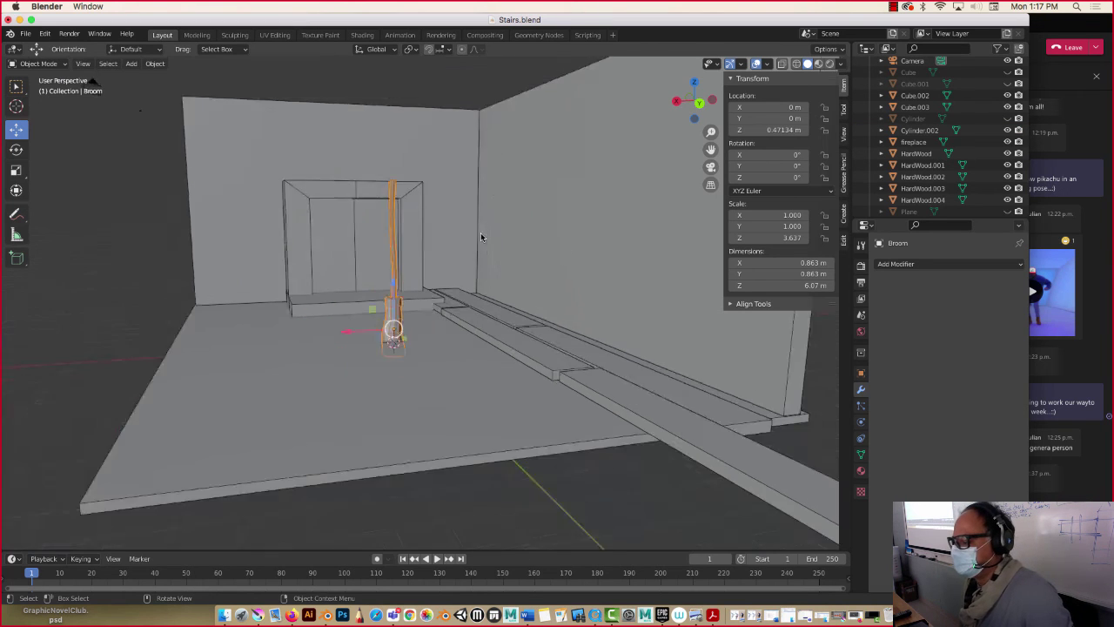
{"action": "middle_click_drag", "start_coordinate": [423, 259], "coordinate": [409, 261]}
{"action": "key", "text": "g"}
{"action": "key", "text": "x"}
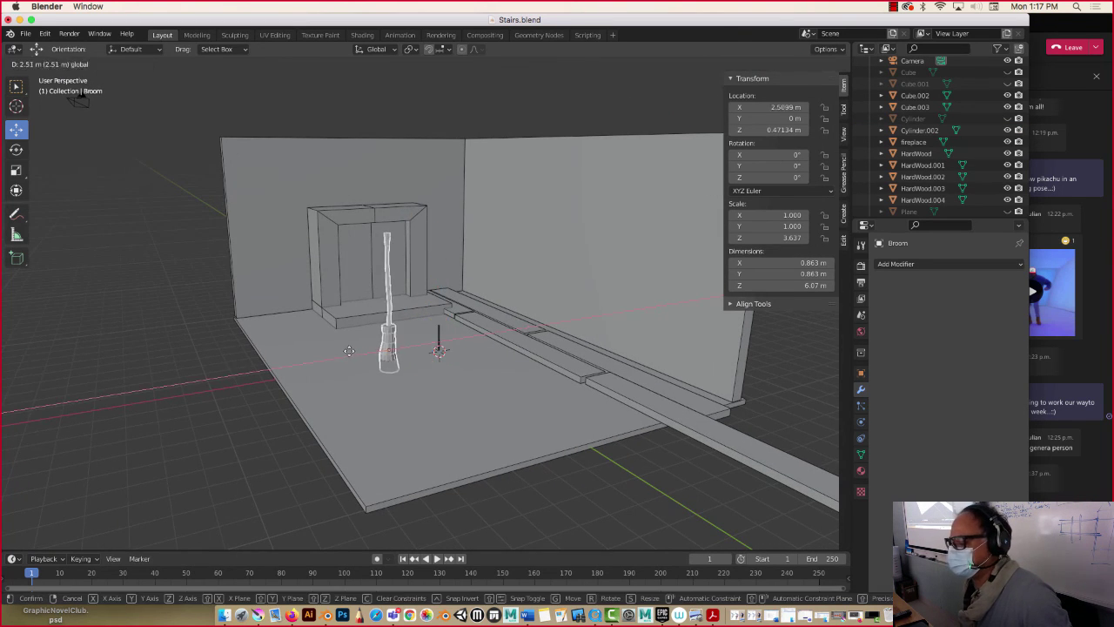
{"action": "left_click", "coordinate": [300, 355]}
{"action": "key", "text": "g"}
{"action": "key", "text": "y"}
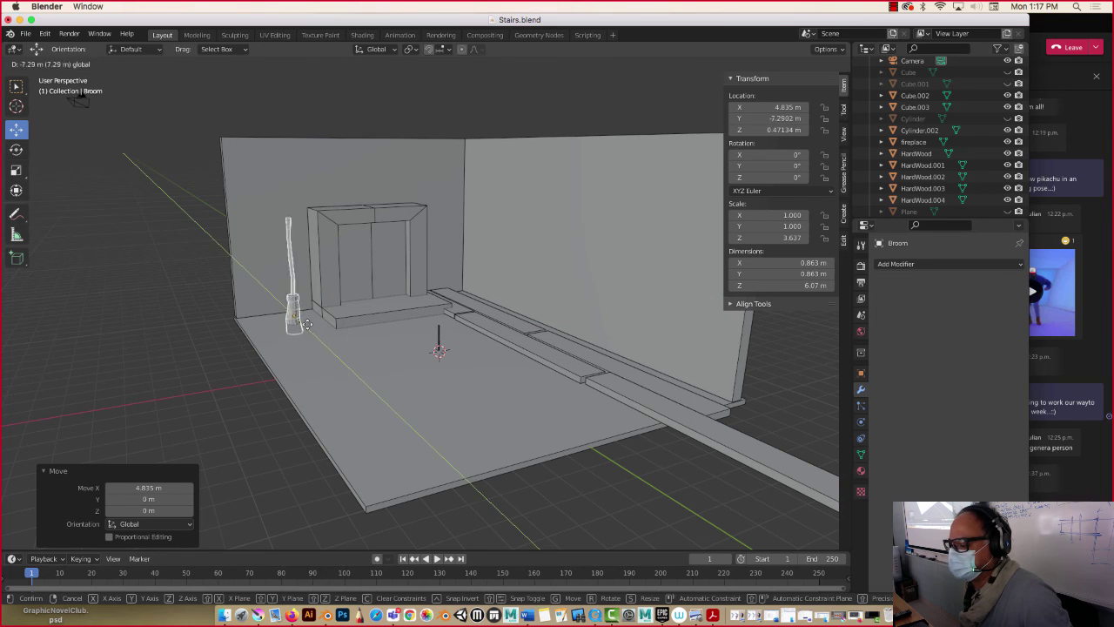
{"action": "left_click", "coordinate": [301, 320]}
{"action": "key", "text": "g"}
{"action": "key", "text": "z"}
{"action": "left_click", "coordinate": [294, 262]}
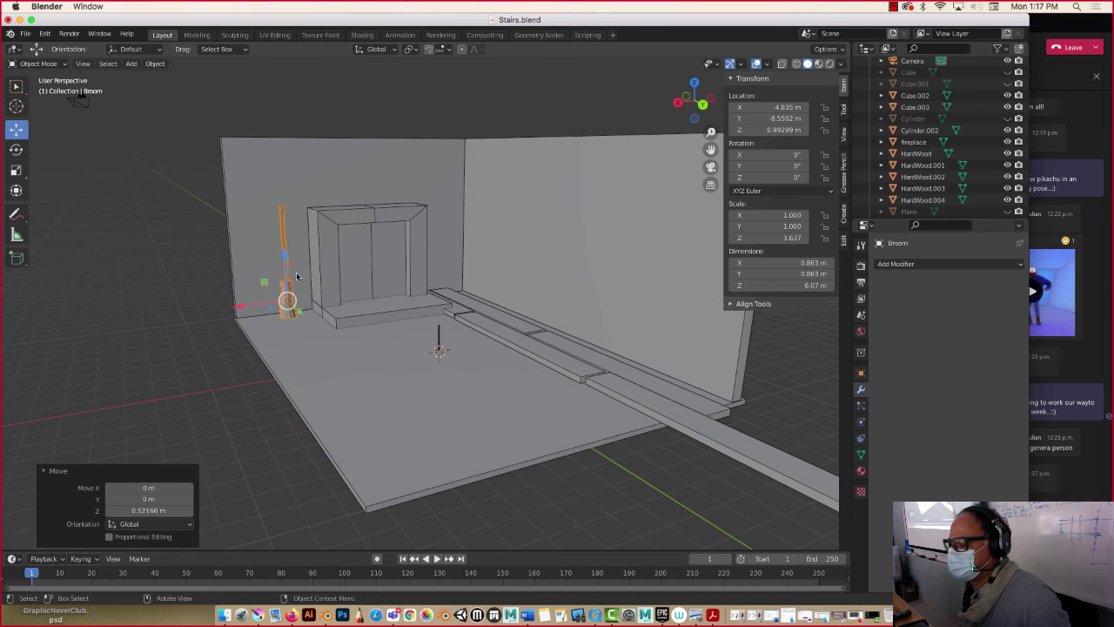
Step: Lean the broom against the fireplace by rotating it -10° about Y and moving it about -0.507 m along X
{"action": "middle_click_drag", "start_coordinate": [294, 261], "coordinate": [261, 261]}
{"action": "scroll", "coordinate": [308, 264], "scroll_direction": "up", "scroll_amount": 5}
{"action": "left_click", "coordinate": [16, 150]}
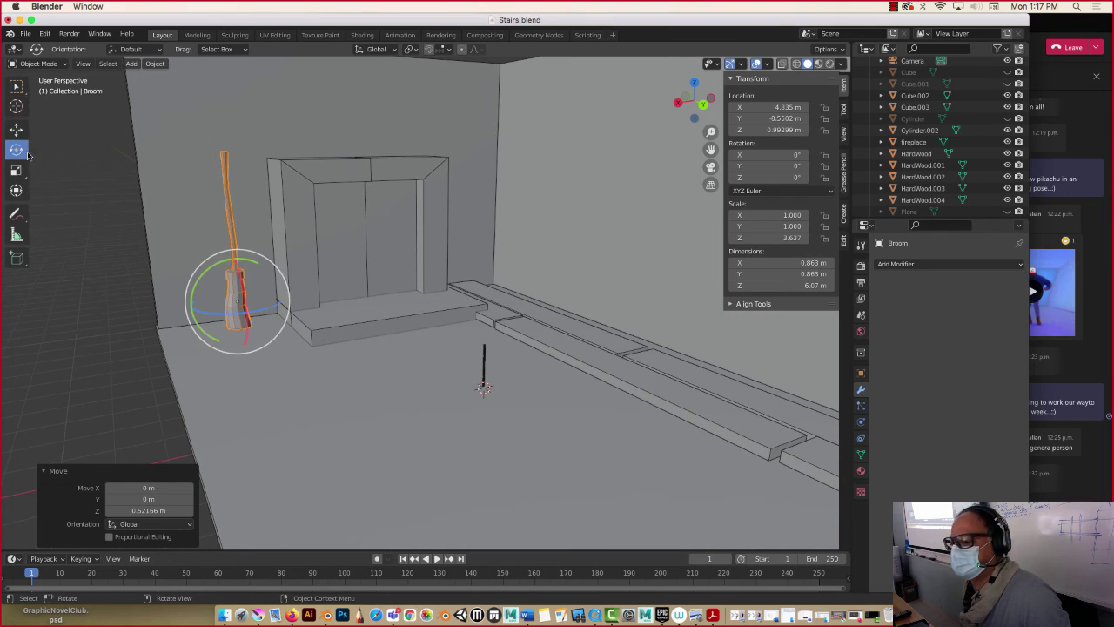
{"action": "left_click_drag", "start_coordinate": [221, 267], "coordinate": [230, 259]}
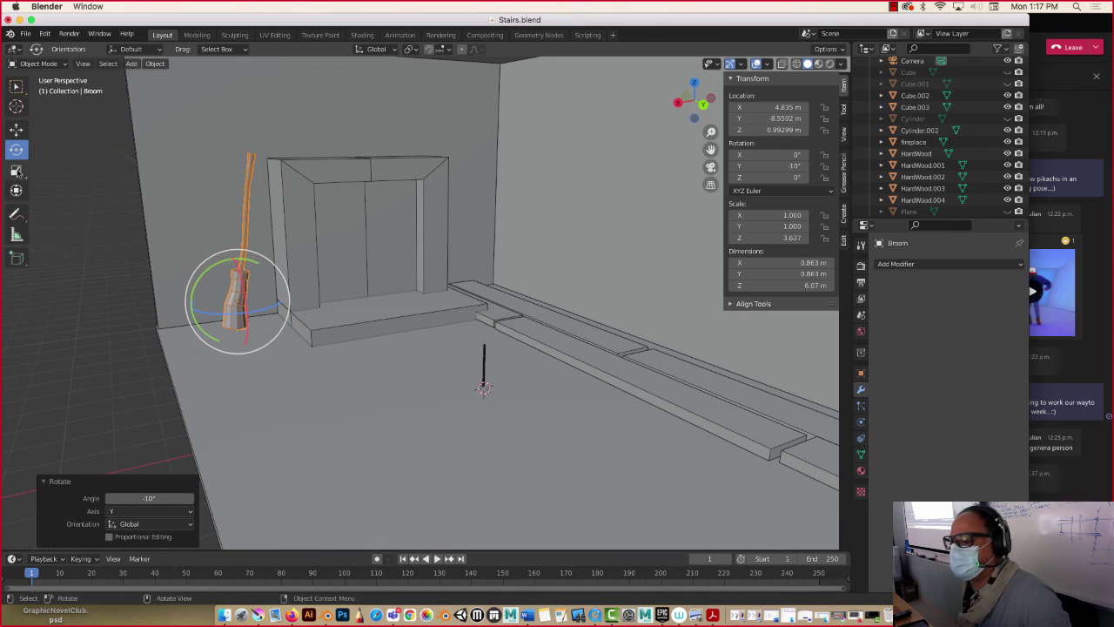
{"action": "left_click", "coordinate": [17, 129]}
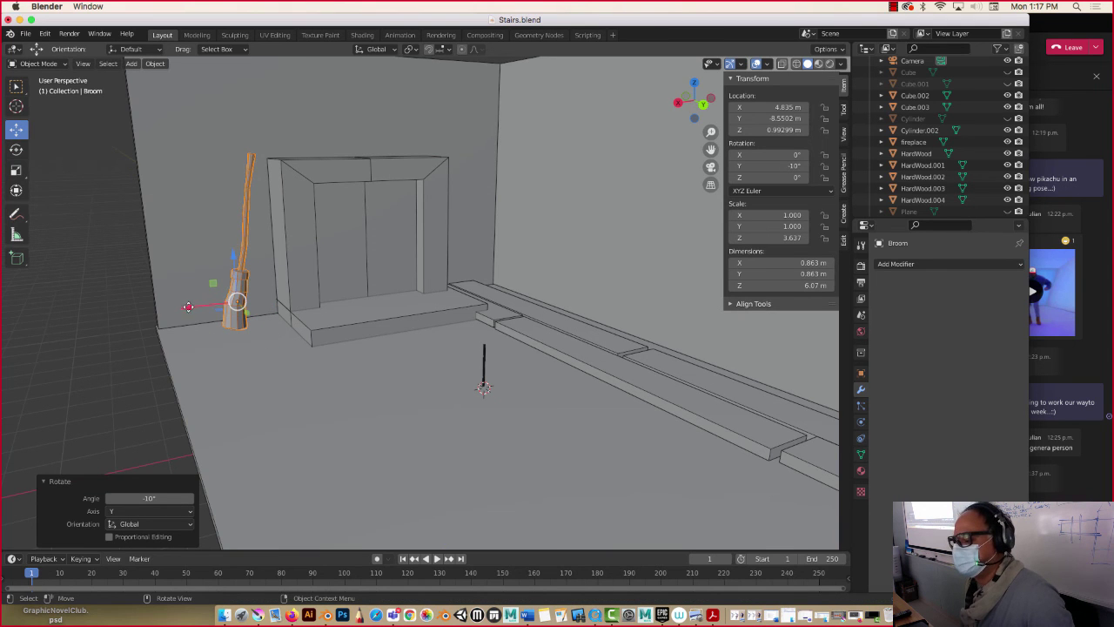
{"action": "left_click_drag", "start_coordinate": [188, 307], "coordinate": [202, 308]}
{"action": "middle_click_drag", "start_coordinate": [207, 318], "coordinate": [287, 329]}
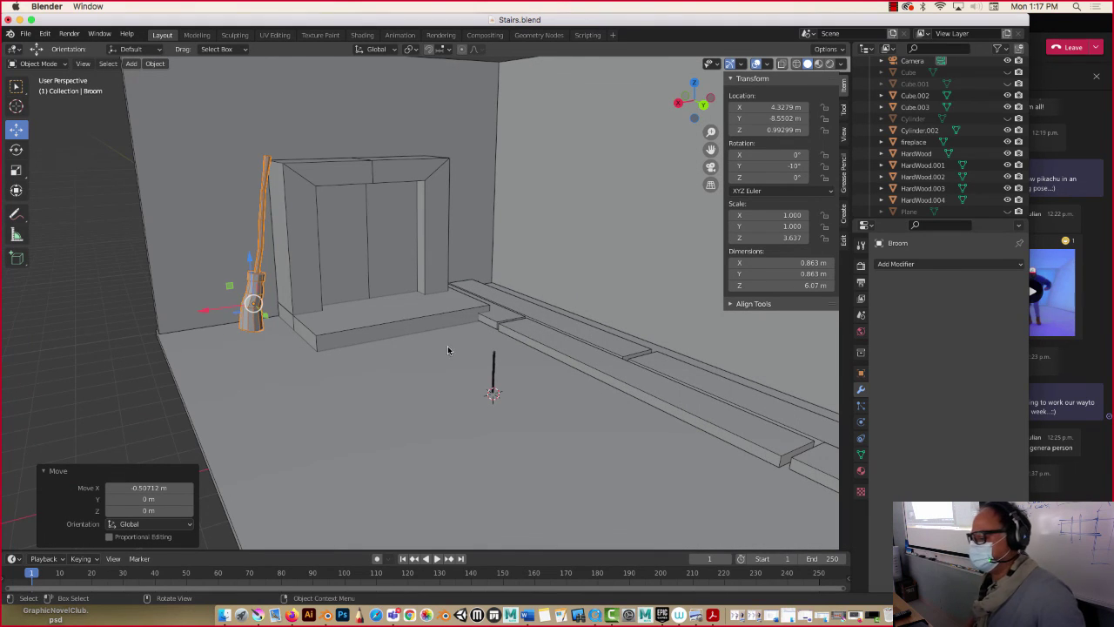
Step: Delete the leftover thin cylinder standing in the middle of the floor
{"action": "left_click", "coordinate": [494, 360]}
{"action": "key", "text": "x"}
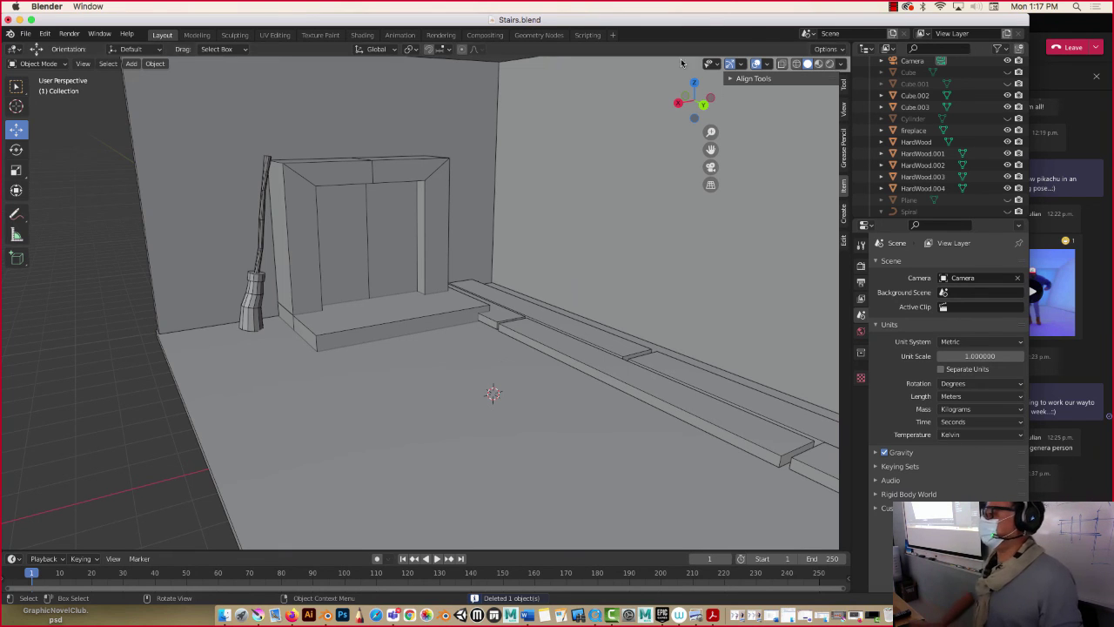
{"action": "left_click", "coordinate": [894, 7]}
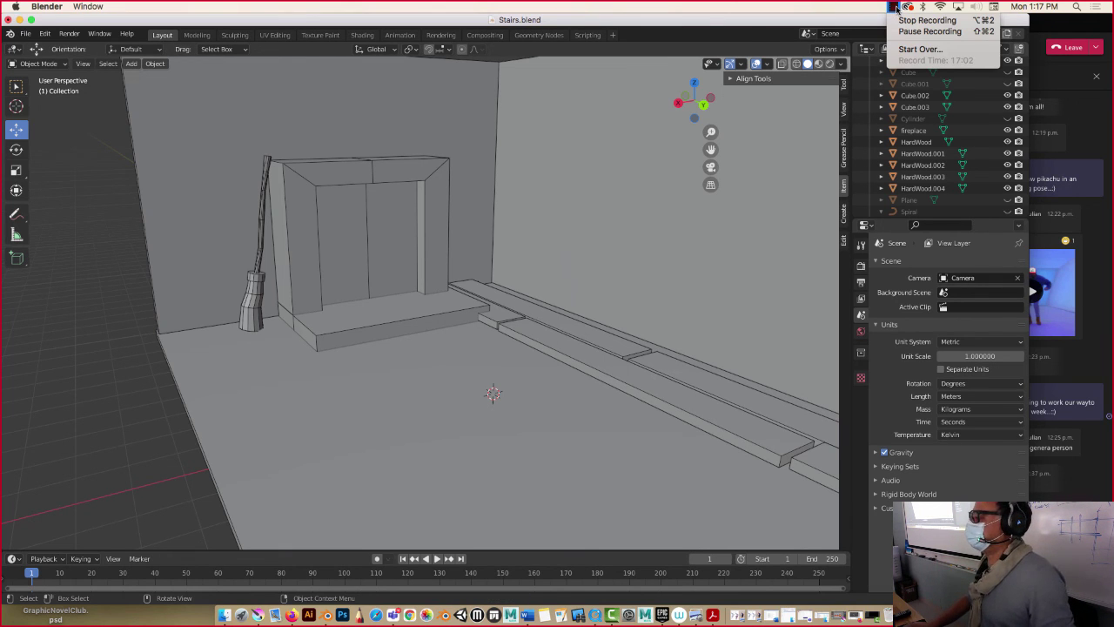